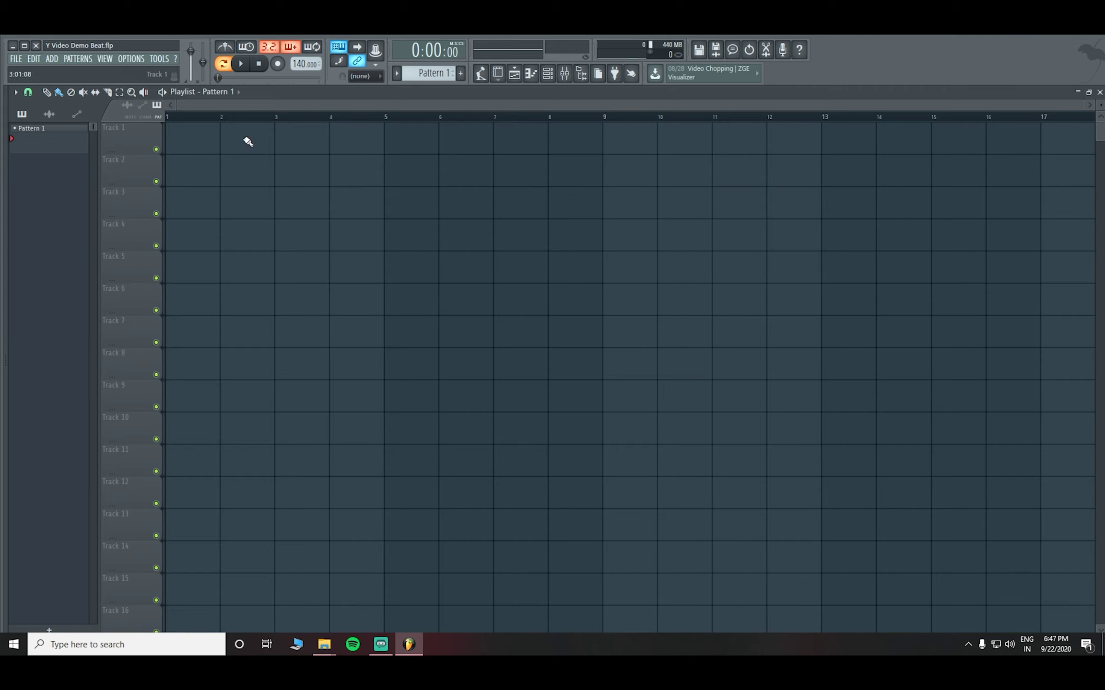
Show the channel rack, add a Sytrus instrument channel and test its default sound
left_click(52, 59)
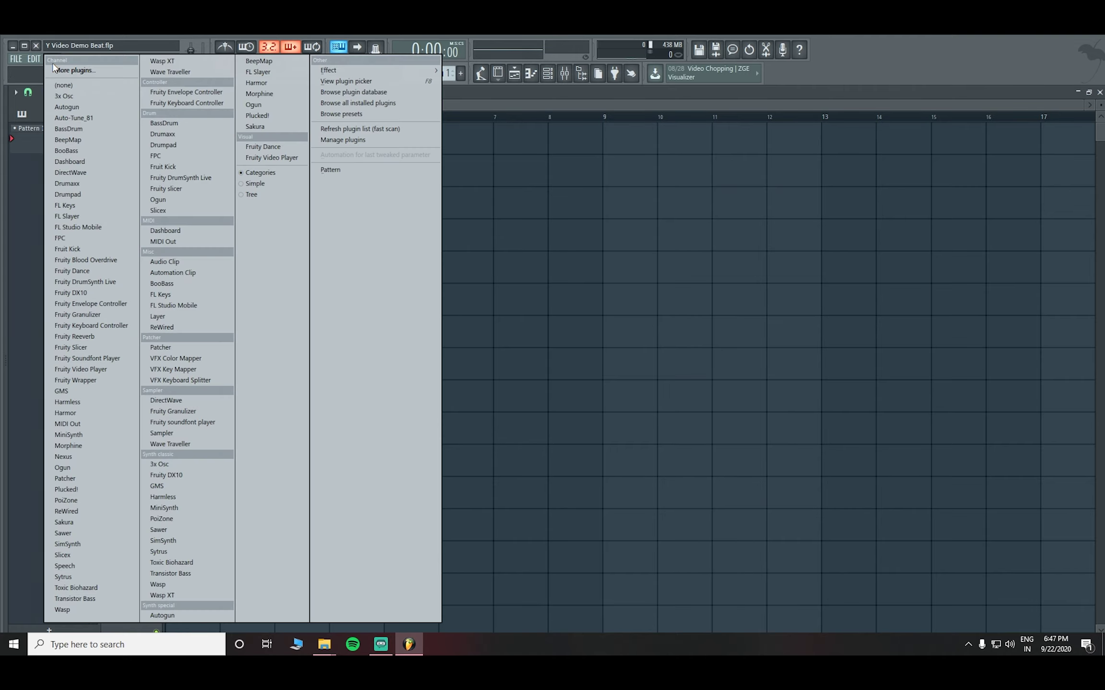
left_click(537, 150)
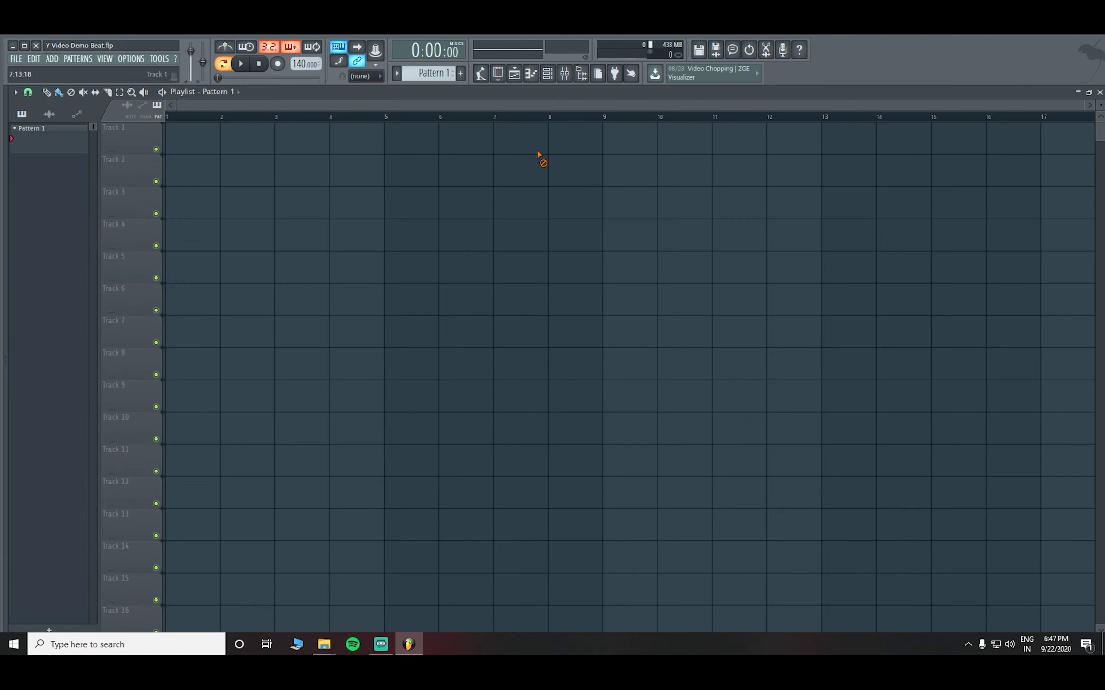
left_click(556, 76)
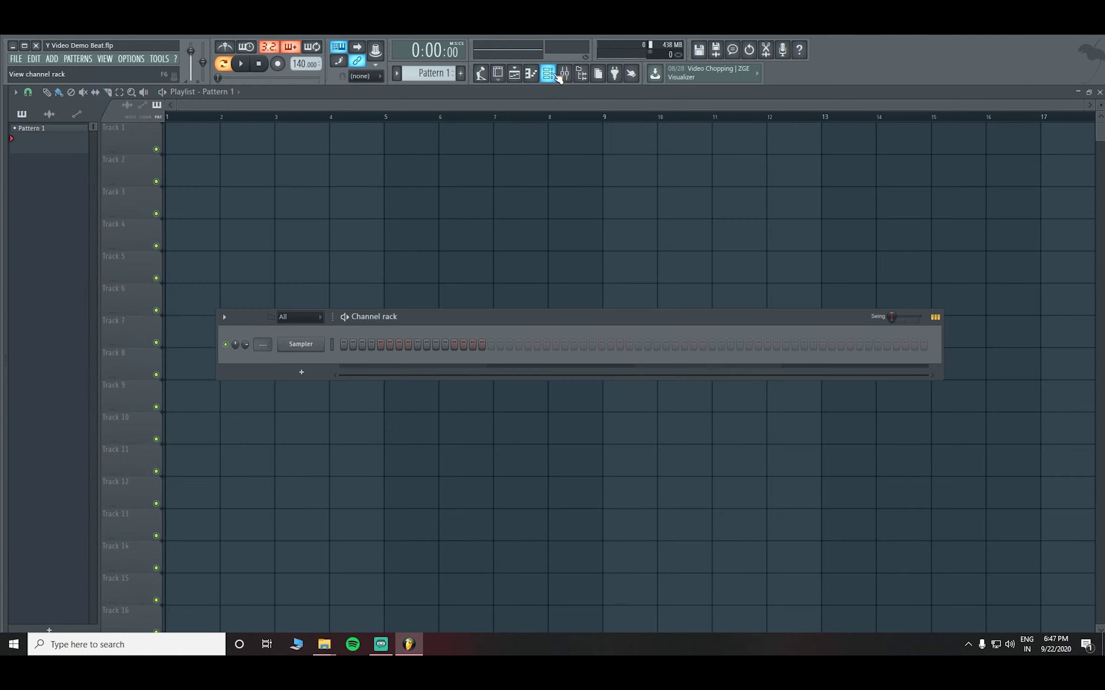
left_click(58, 64)
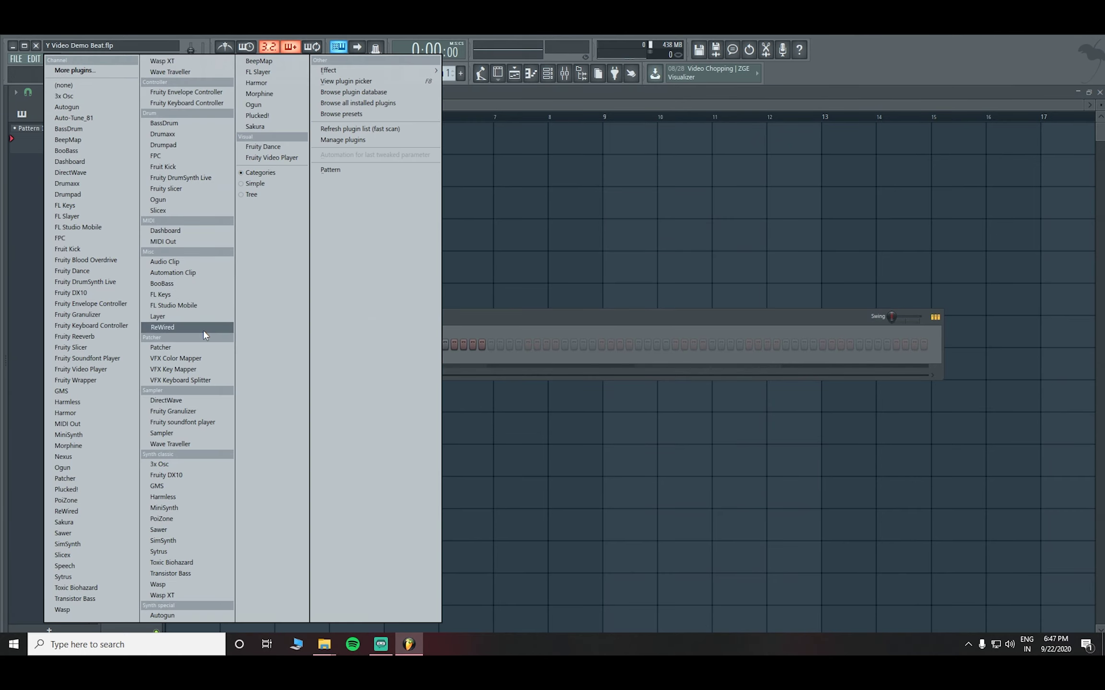
left_click(159, 551)
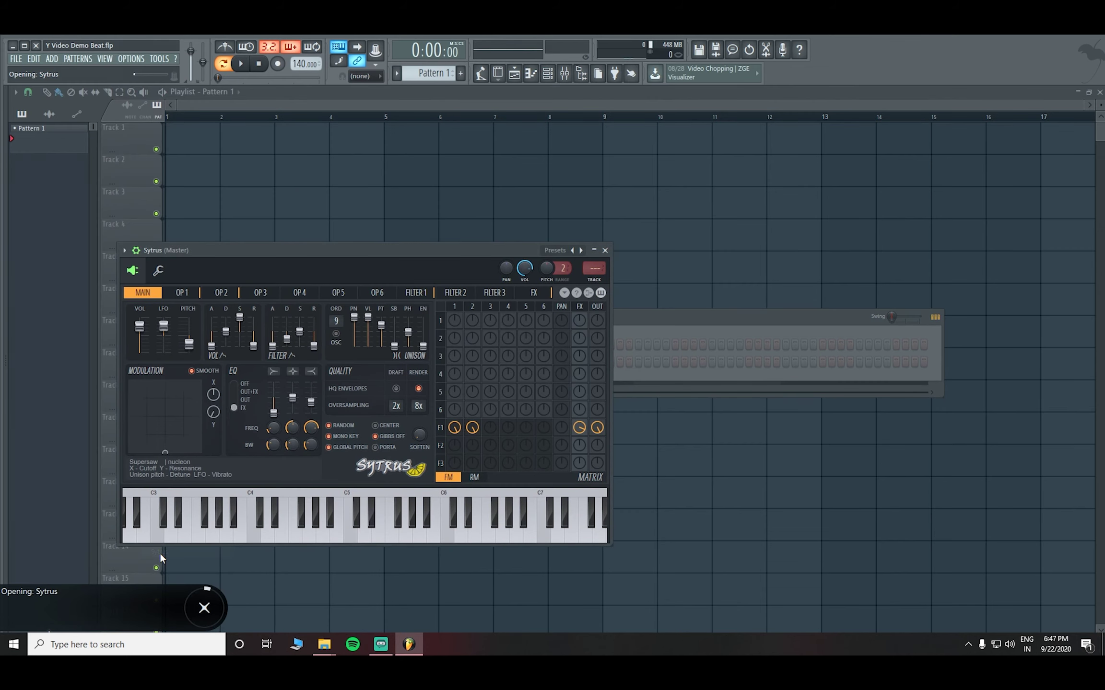
key("n")
key("m")
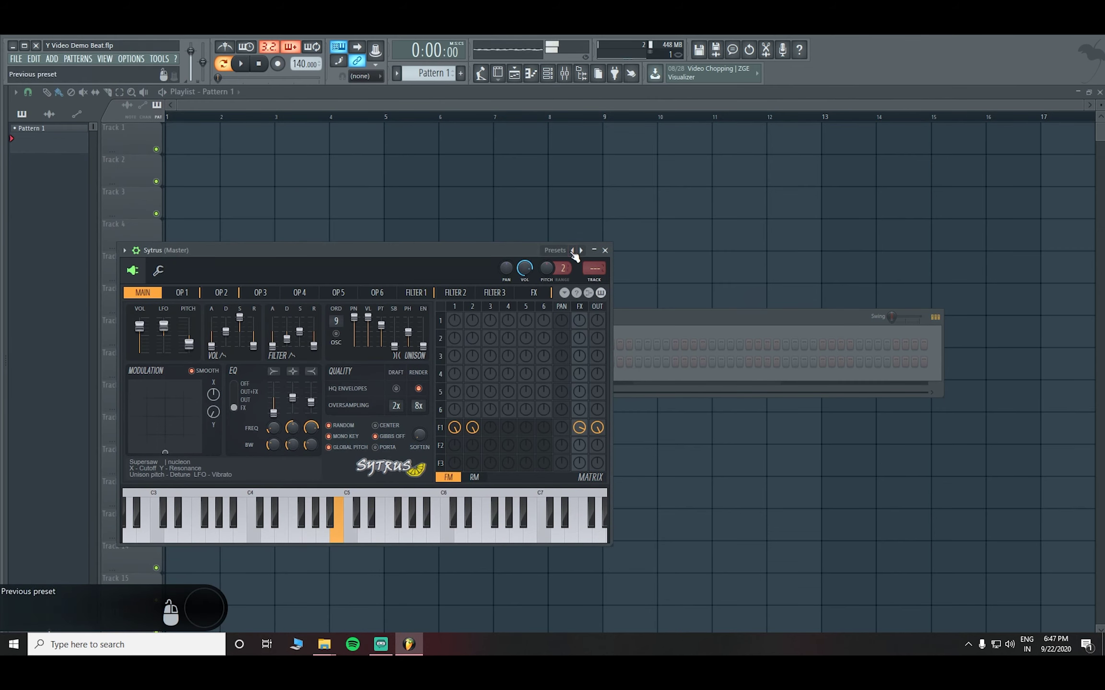
Audition the Above clouds 2 and Aqua pad presets in Sytrus
left_click(553, 251)
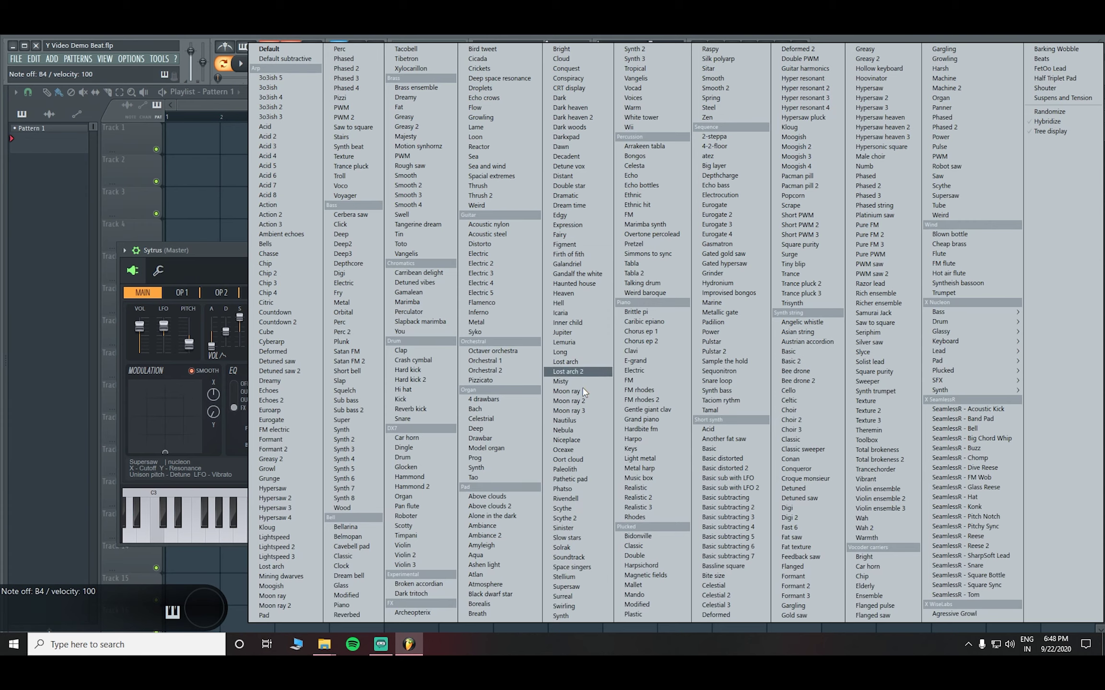
left_click(528, 507)
key("m")
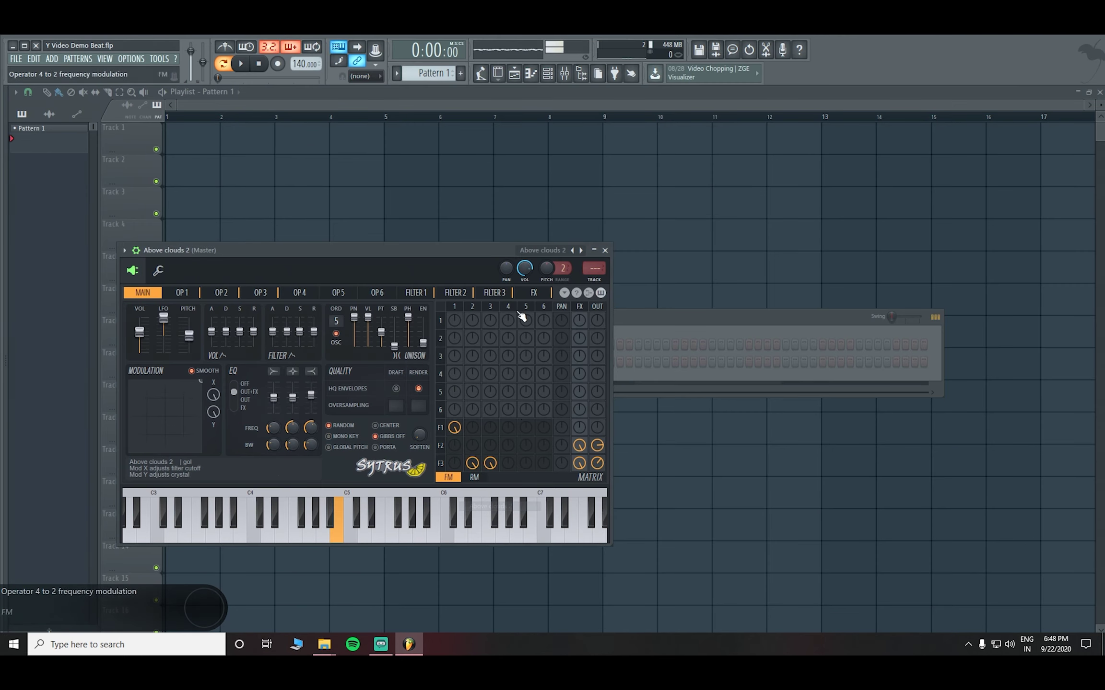
left_click(552, 252)
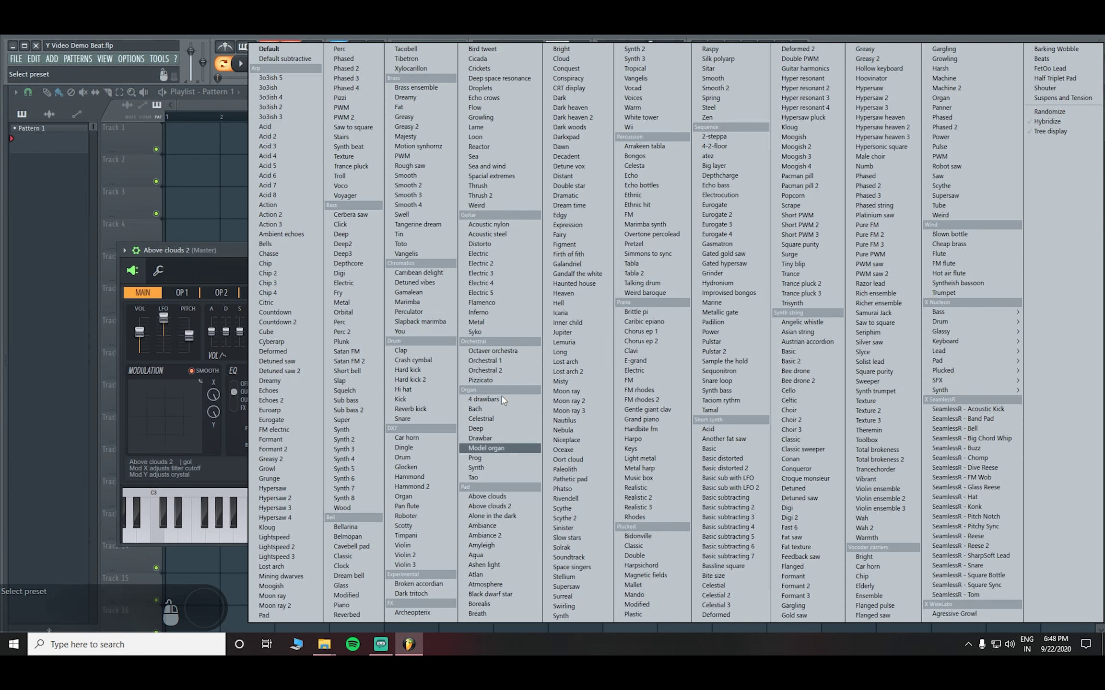
left_click(494, 554)
key("m")
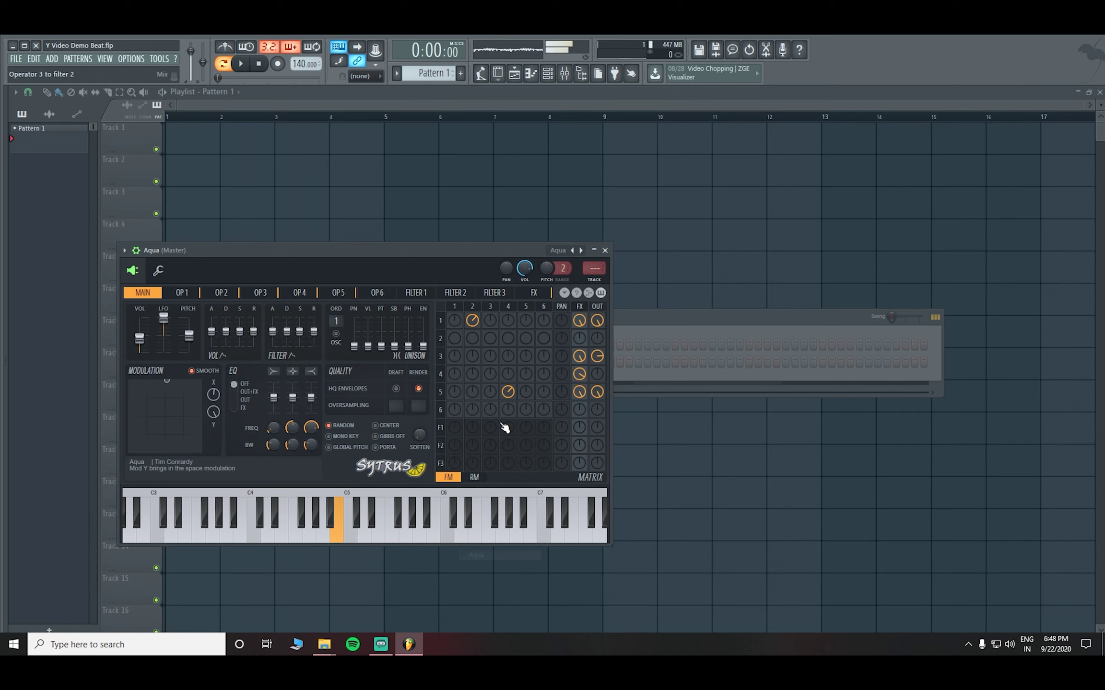
Load the Solrak preset in Sytrus, audition it with alternating B4 and C5 notes, and put the plugin window away
left_click(560, 254)
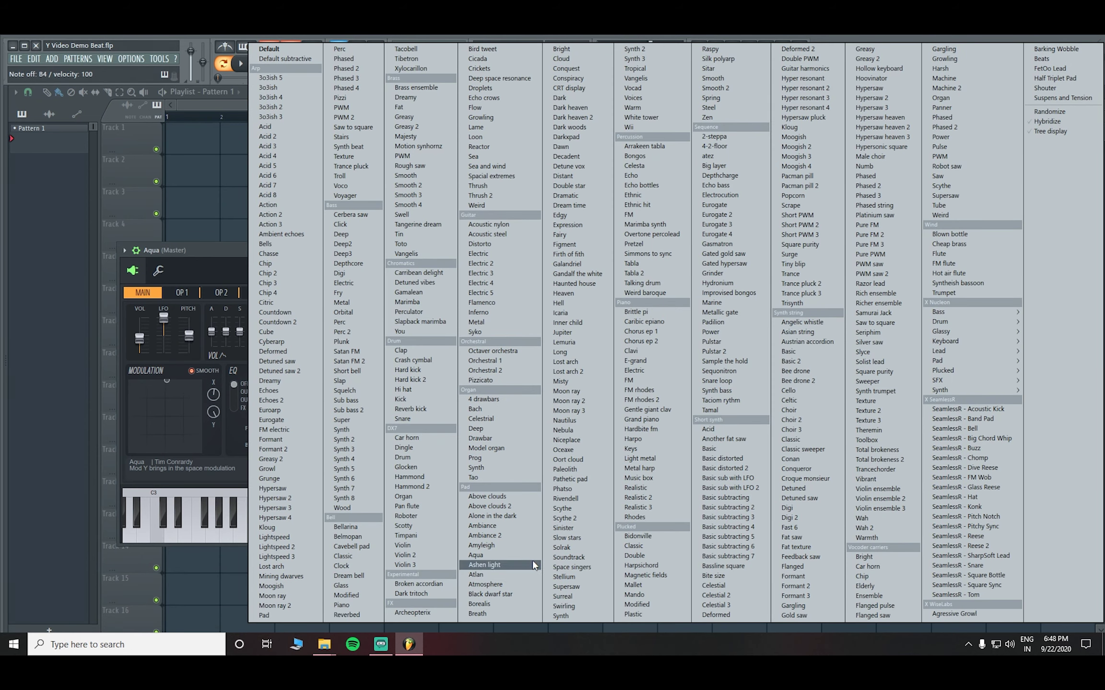
left_click(560, 547)
key("comma")
key("m")
key("comma")
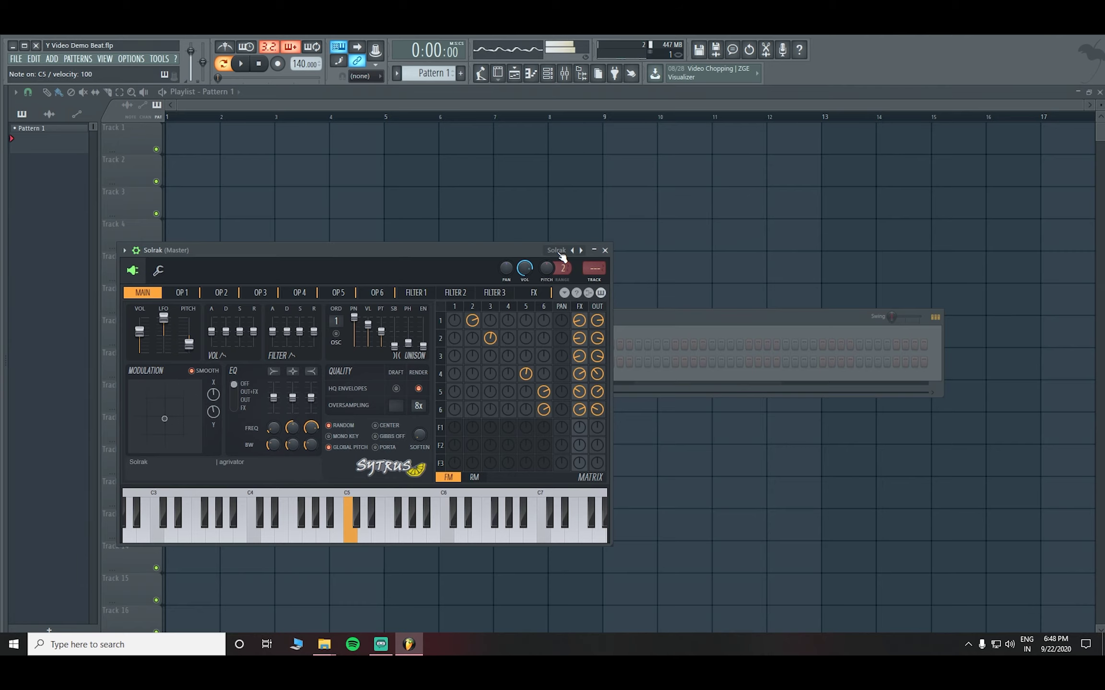
key("m")
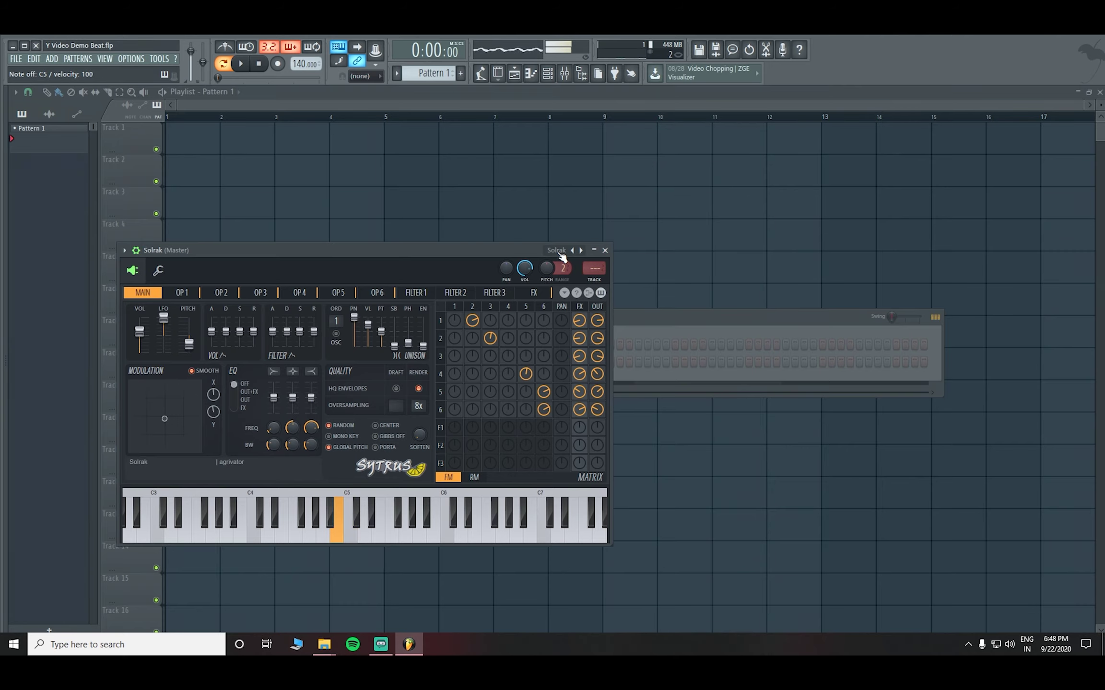
key("comma")
left_click(594, 250)
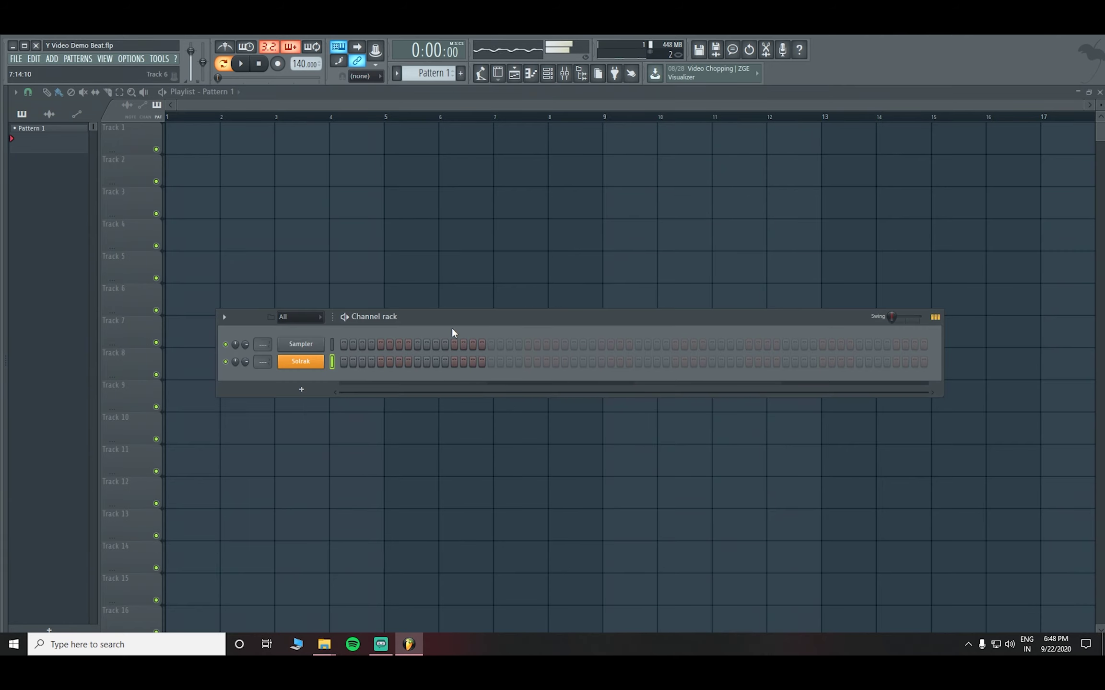
Open the Solrak channel's piano roll, remove the trial B4 note and switch to a coarser grid snap
right_click(296, 360)
left_click(331, 360)
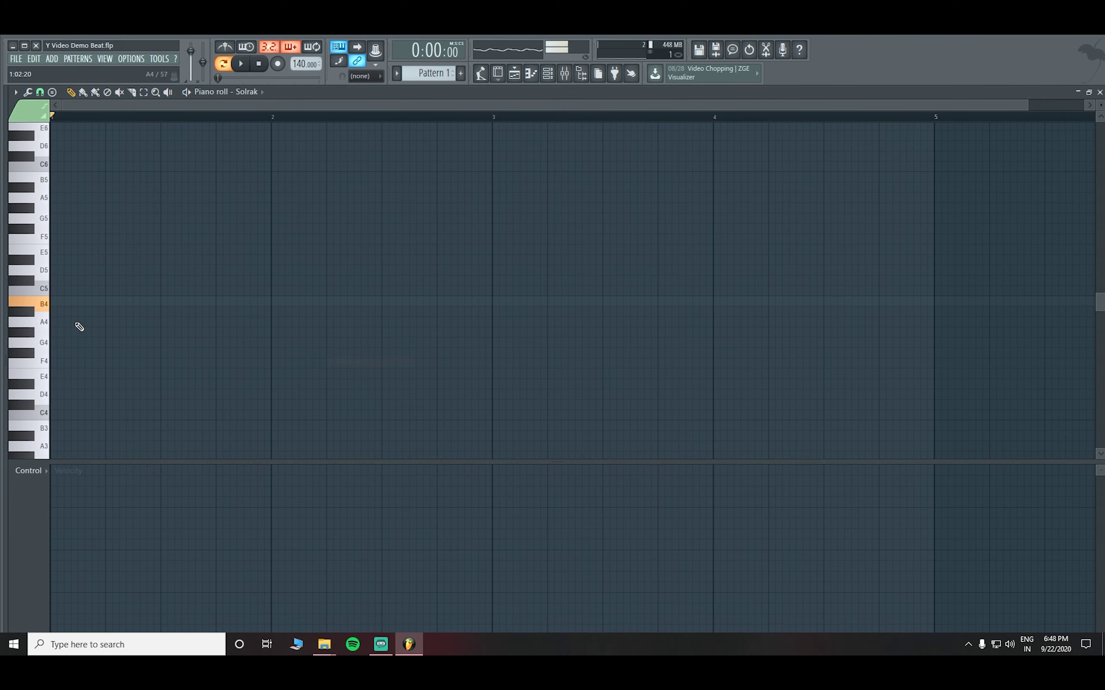
left_click(58, 302)
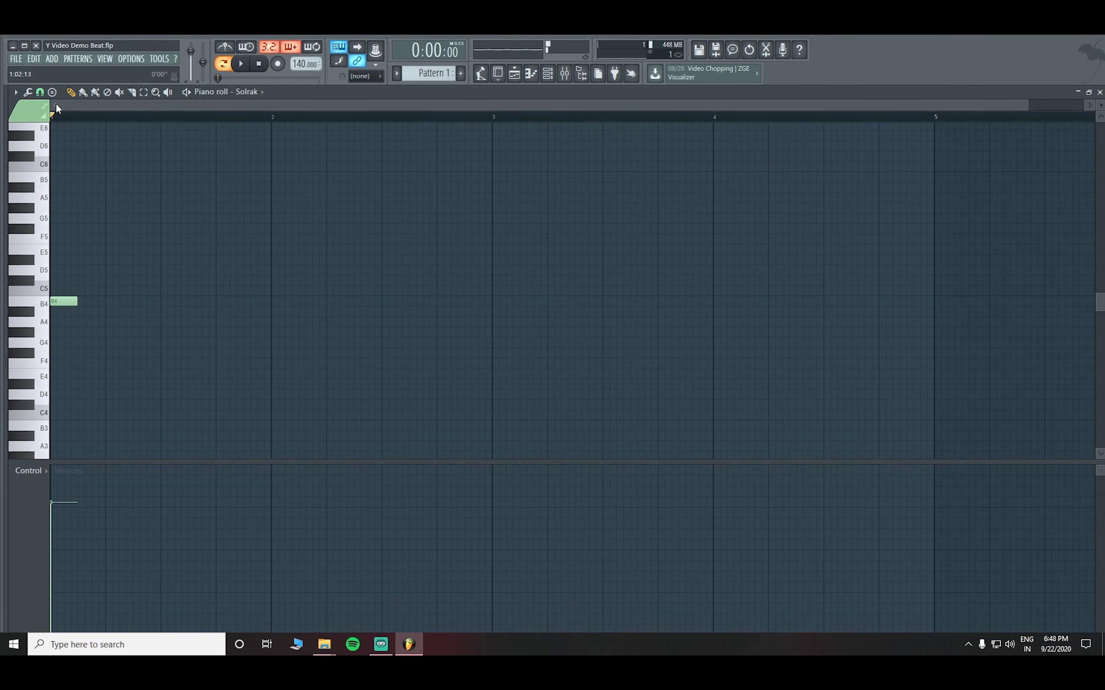
right_click(54, 301)
left_click(40, 93)
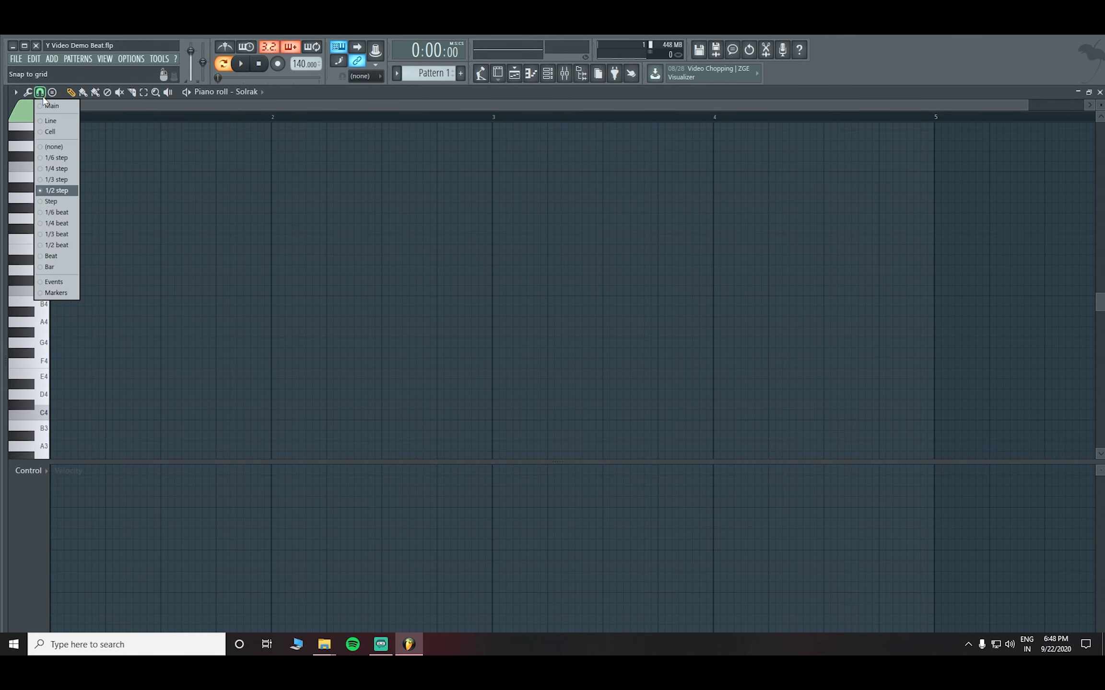
left_click(45, 258)
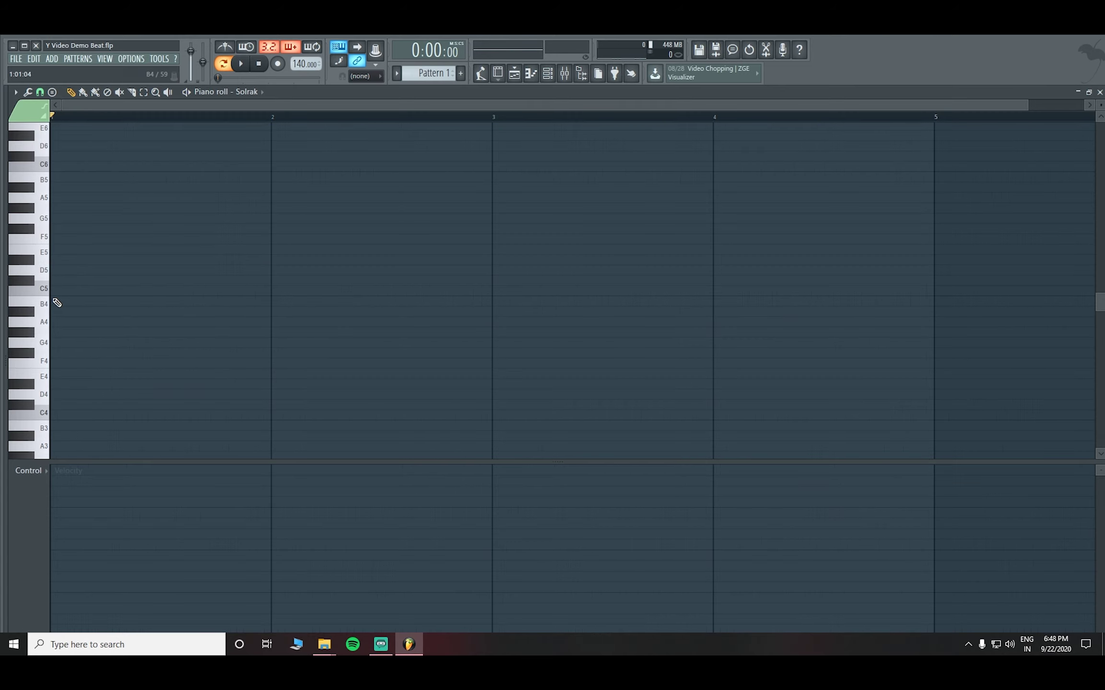
Draw a B4 note filling bar 1 and a C5 note filling bar 2, meeting at the bar line
left_click(57, 304)
left_click_drag(102, 307, 226, 302)
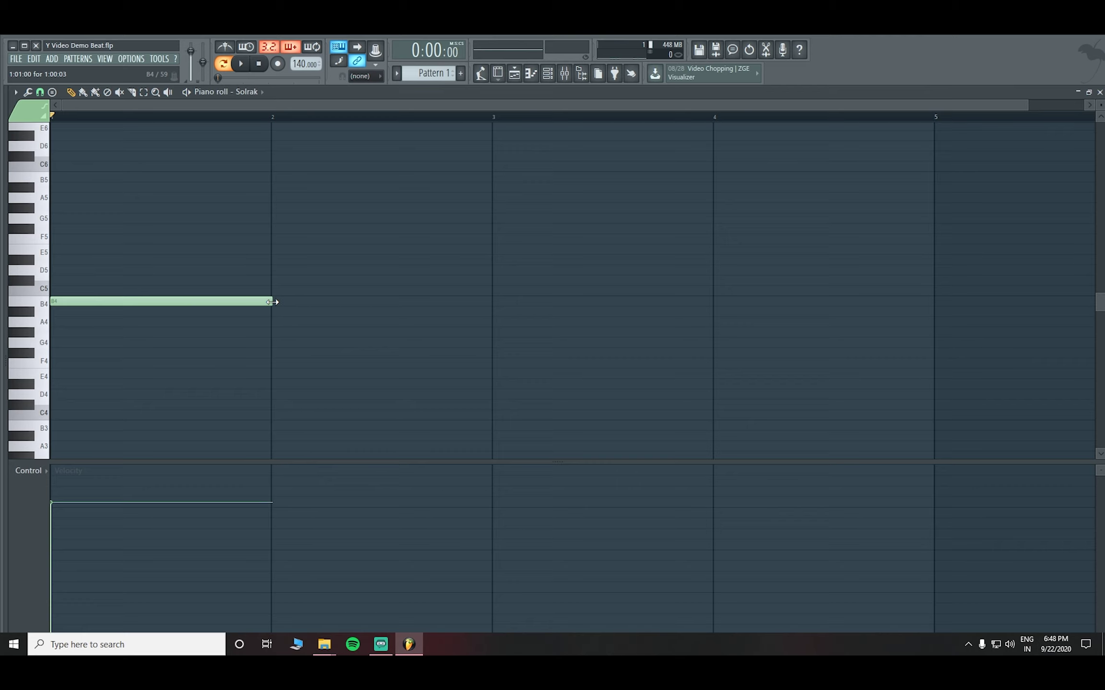
left_click(272, 292)
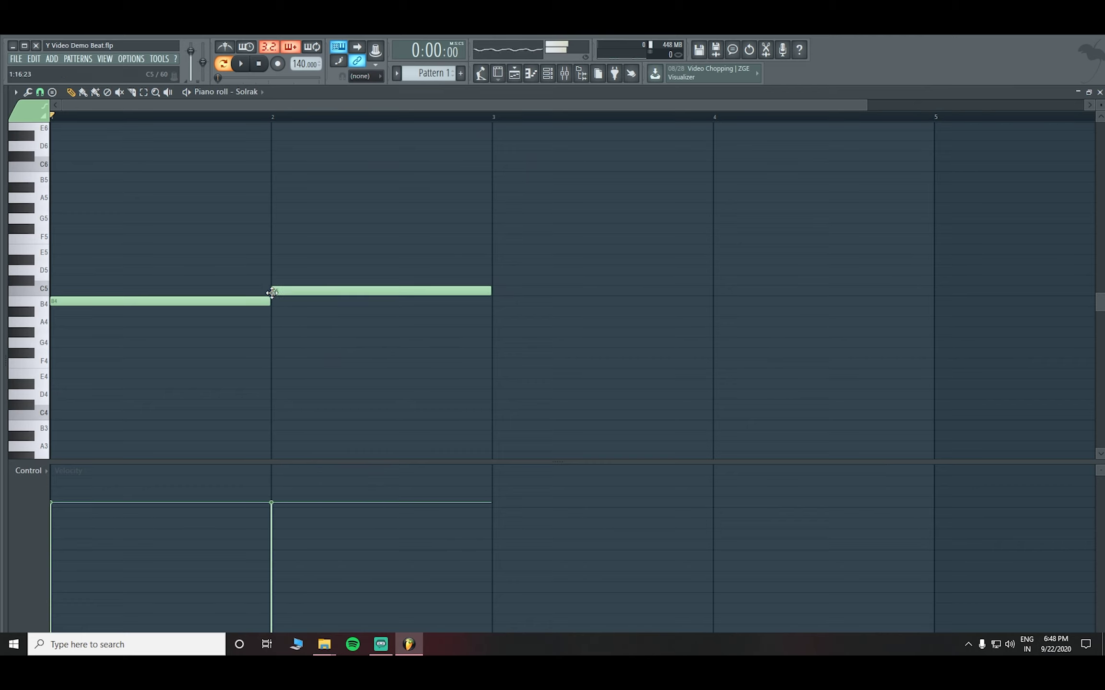
scroll(289, 119, "up", 5)
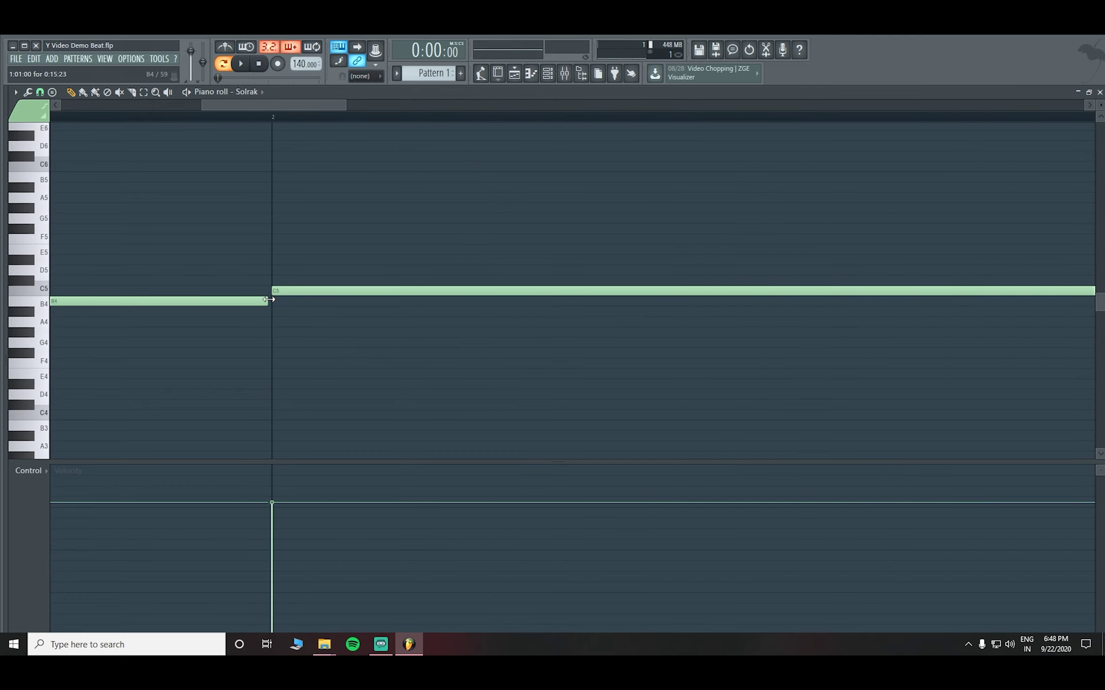
scroll(276, 129, "down", 5)
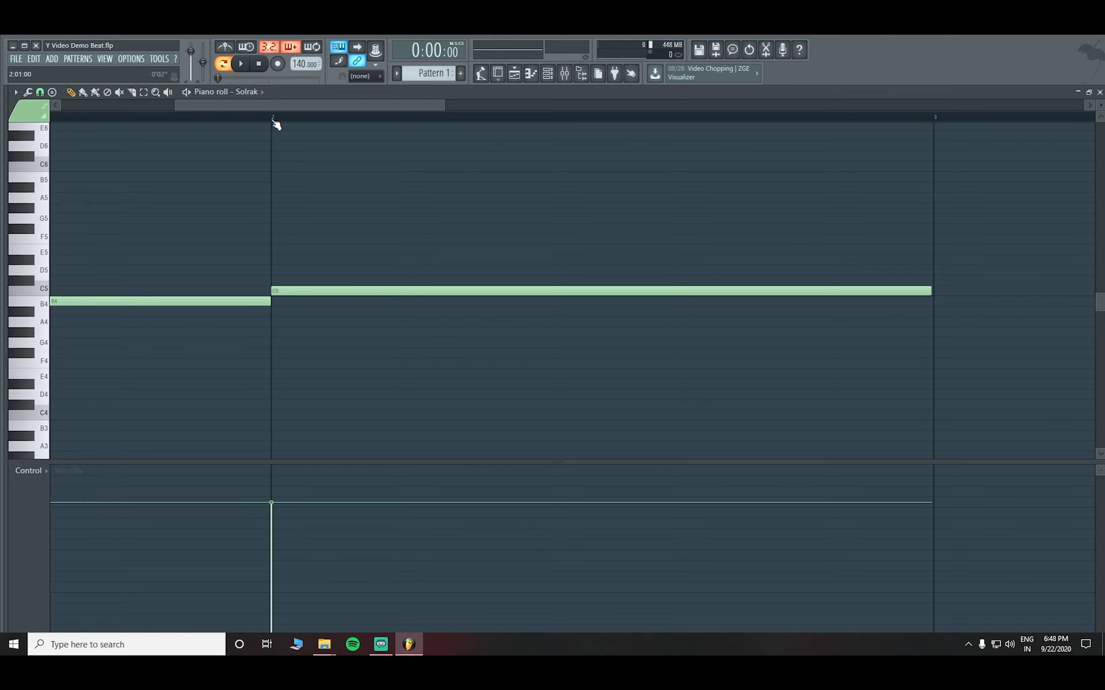
Continue the alternating pattern with one-bar notes: B4 in bar 3, C5 in bar 4, B4 in bar 5 and C5 in bar 6
left_click(531, 301)
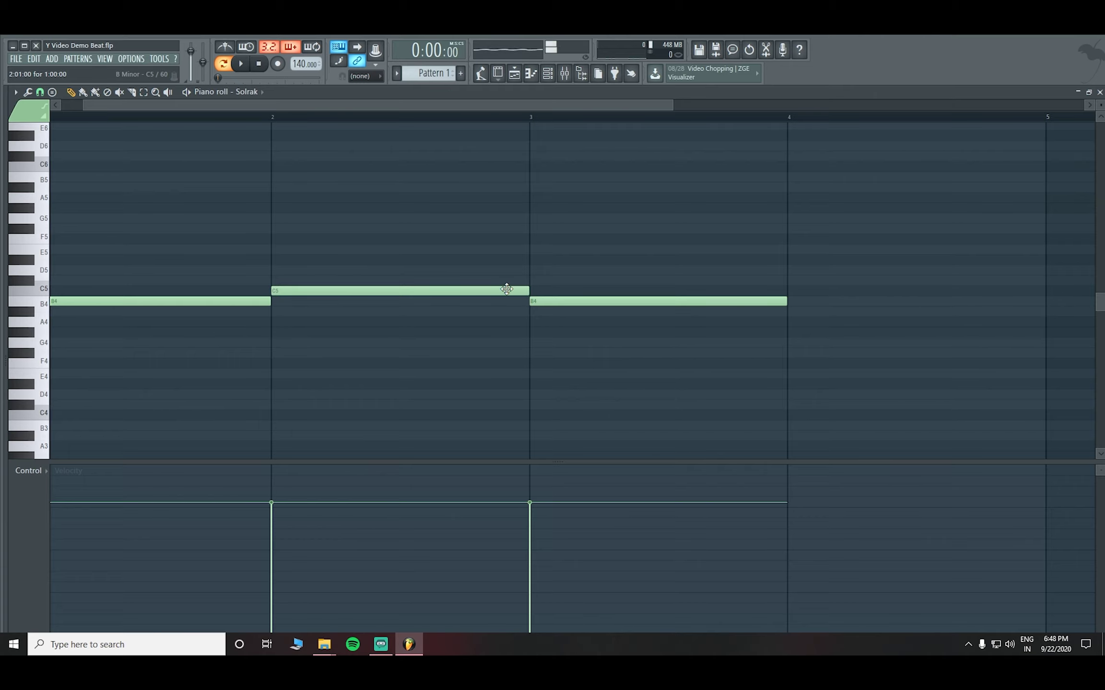
left_click(789, 291)
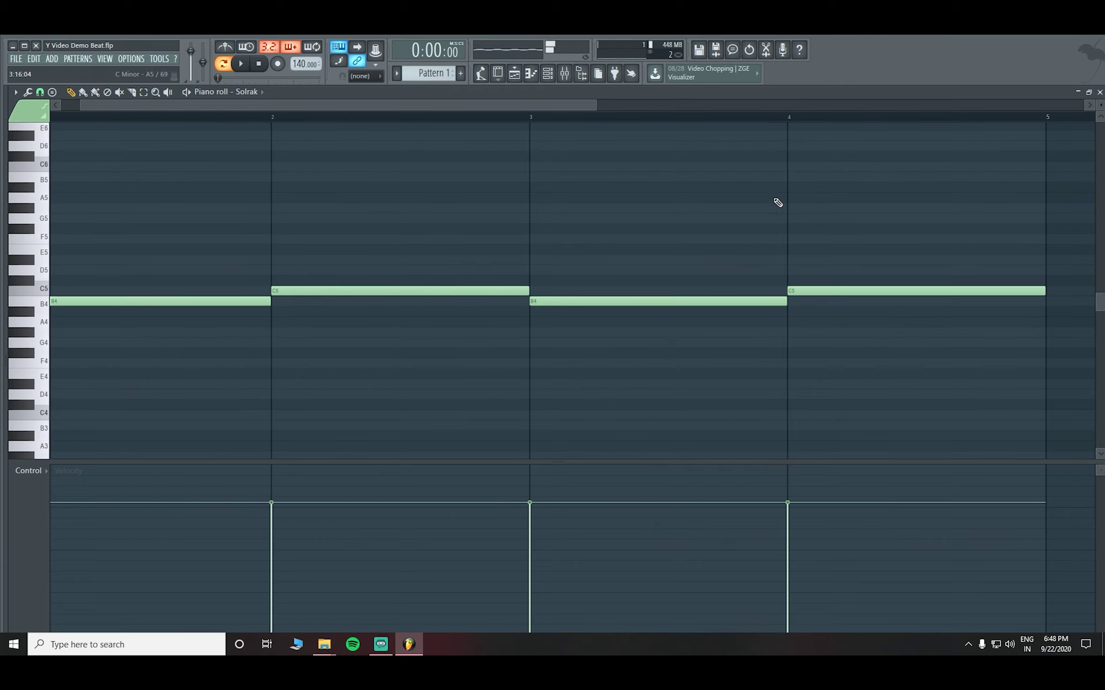
scroll(584, 111, "down", 4)
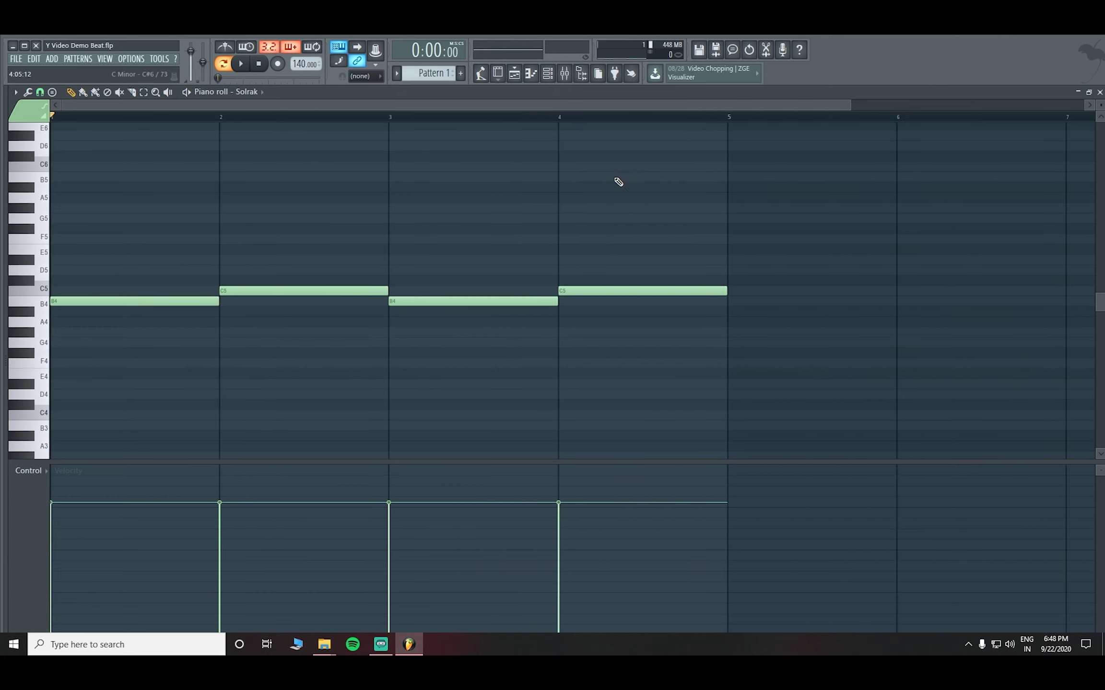
left_click(730, 302)
left_click(896, 291)
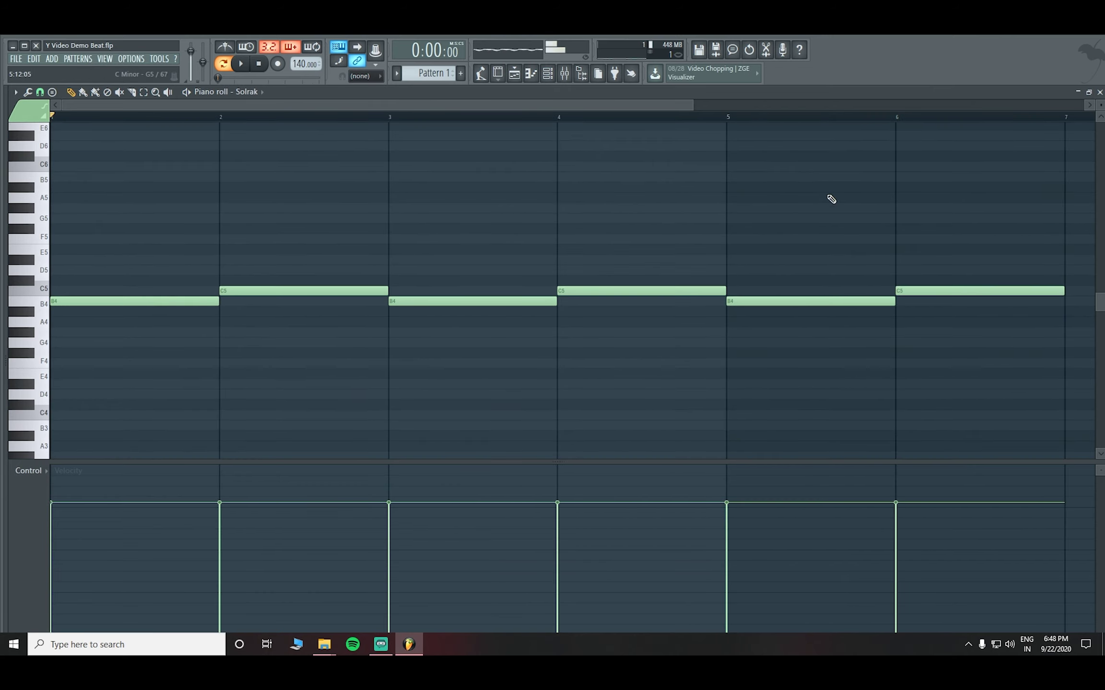
Play the pattern and add a one-bar B4 note in bar 7 and a C5 note in bar 8
scroll(712, 124, "down", 2)
key("space")
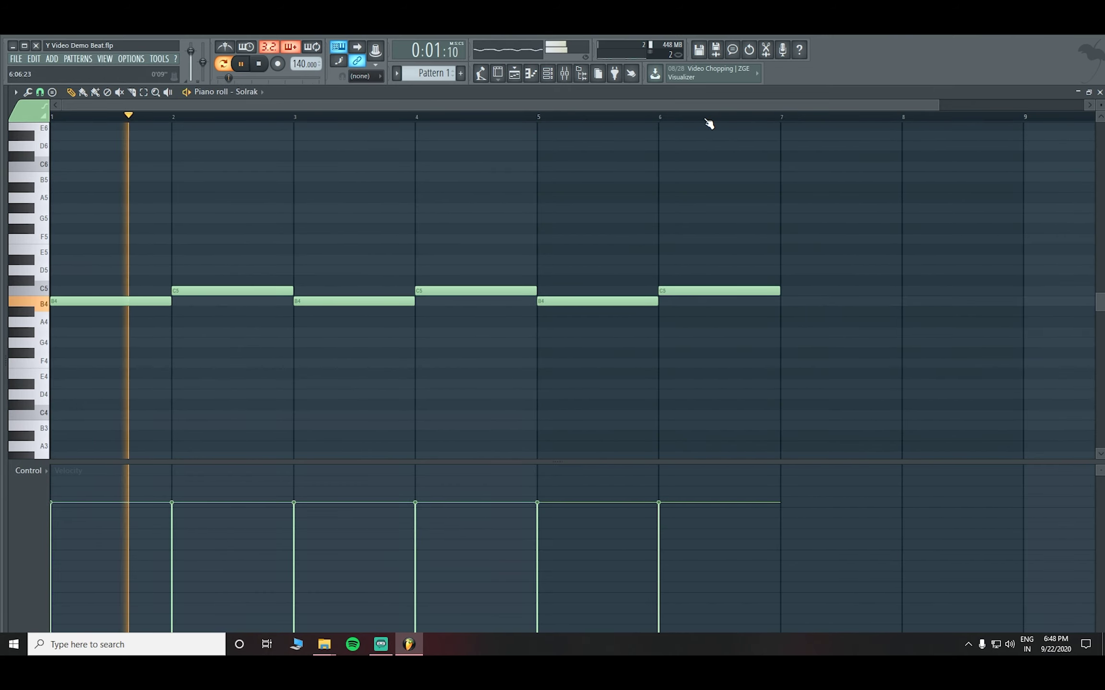
scroll(709, 124, "down", 1)
left_click(704, 302)
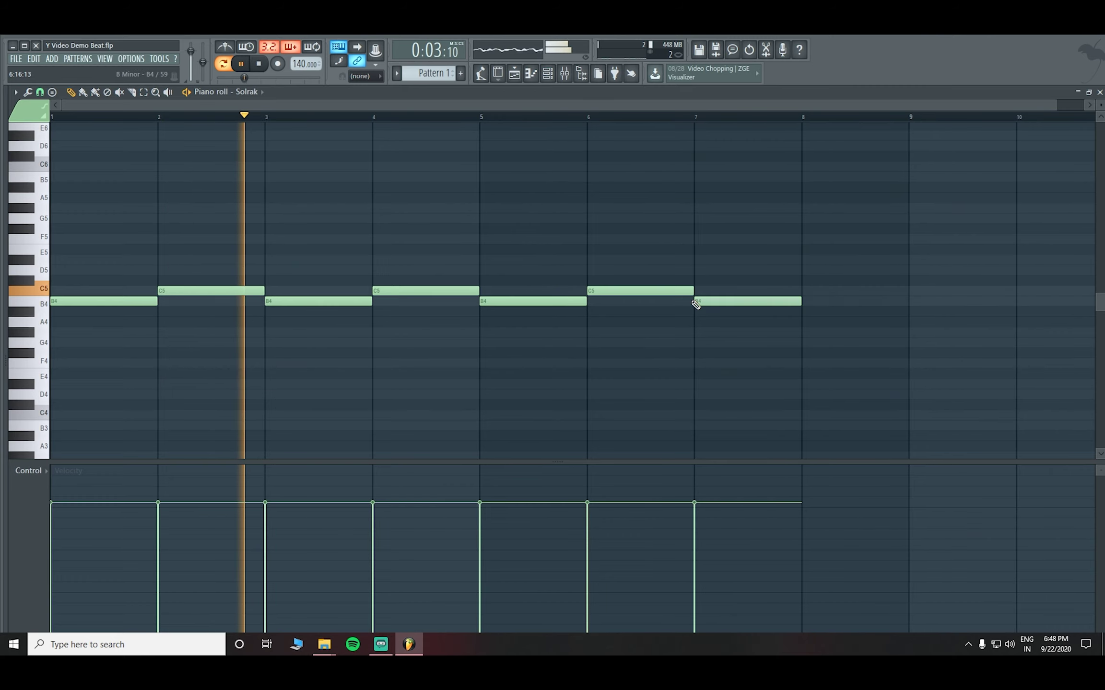
left_click(804, 292)
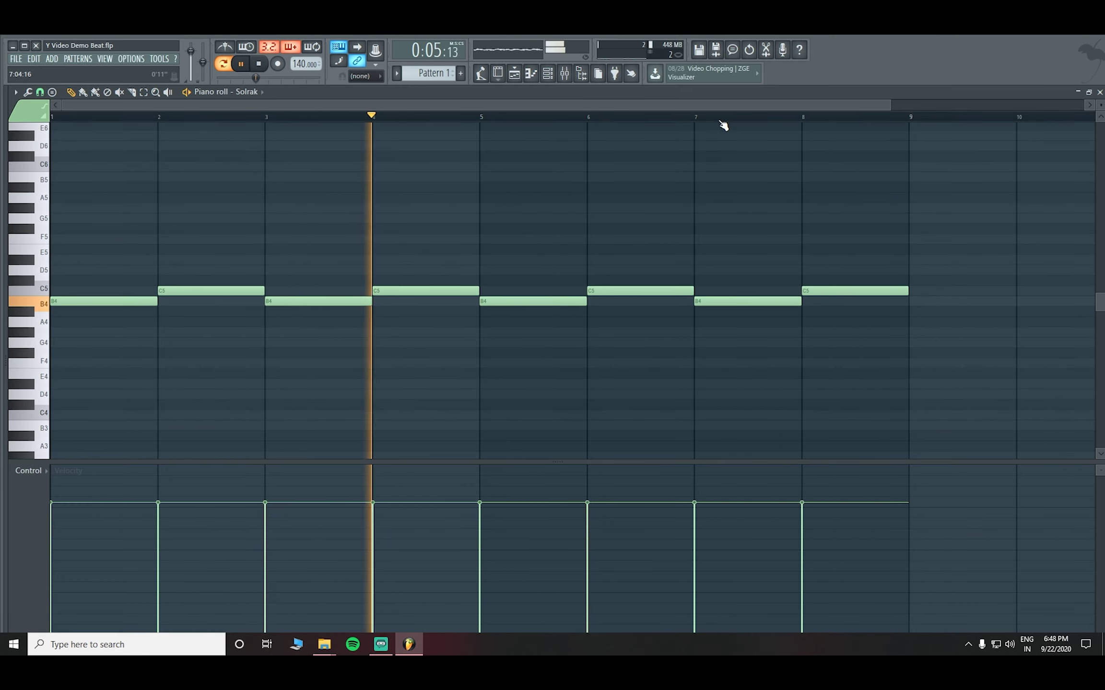
scroll(719, 122, "down", 1)
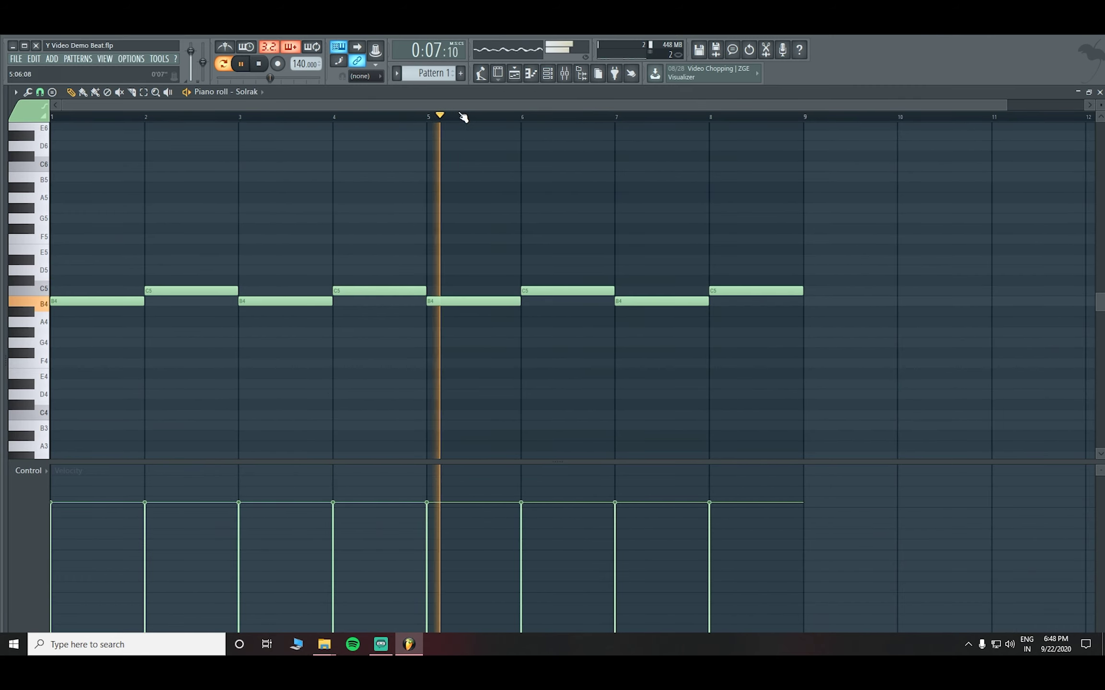
Close the piano roll and clone the Solrak channel with its instrument settings
left_click(1099, 92)
right_click(317, 357)
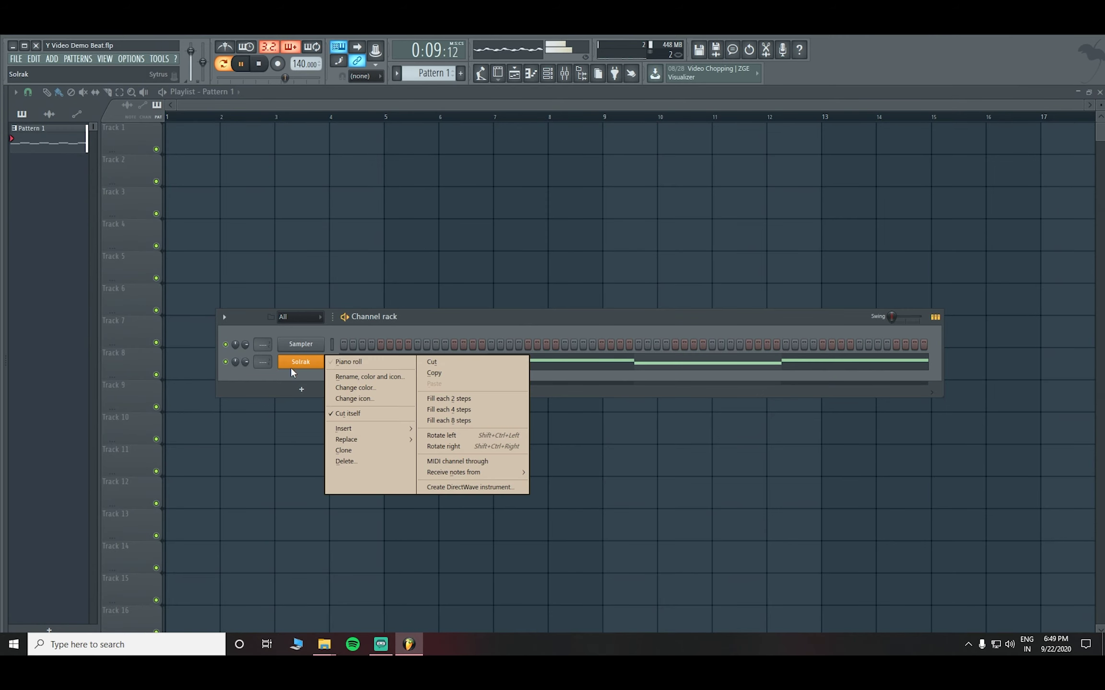
left_click(350, 449)
left_click(619, 265)
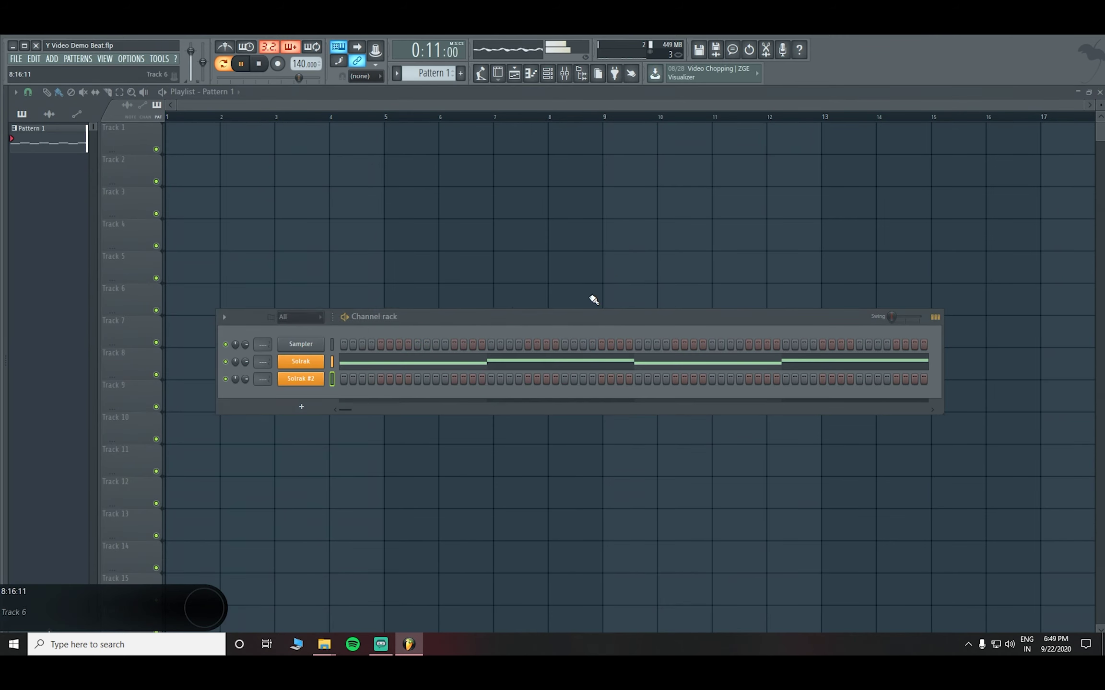
View the cloned channel's empty piano roll against the original notes, close it and stop playback
right_click(309, 379)
left_click(338, 379)
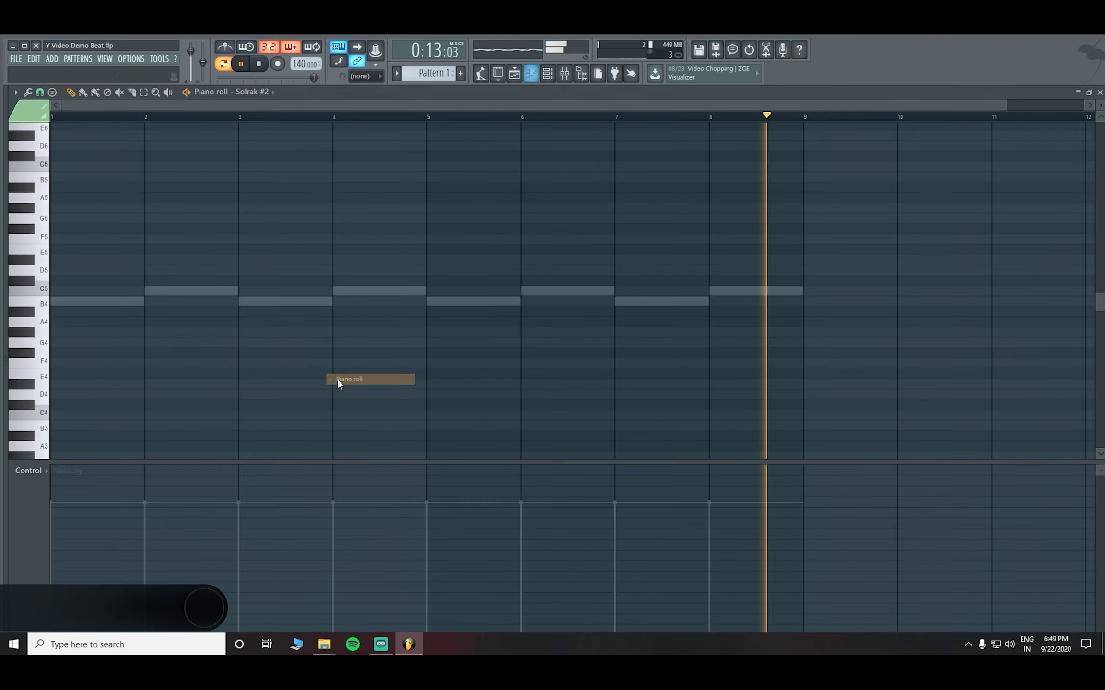
key("F7")
key("space")
Load the Moon ray 3 preset in the cloned channel's Sytrus and test its sound
left_click(298, 380)
left_click(568, 267)
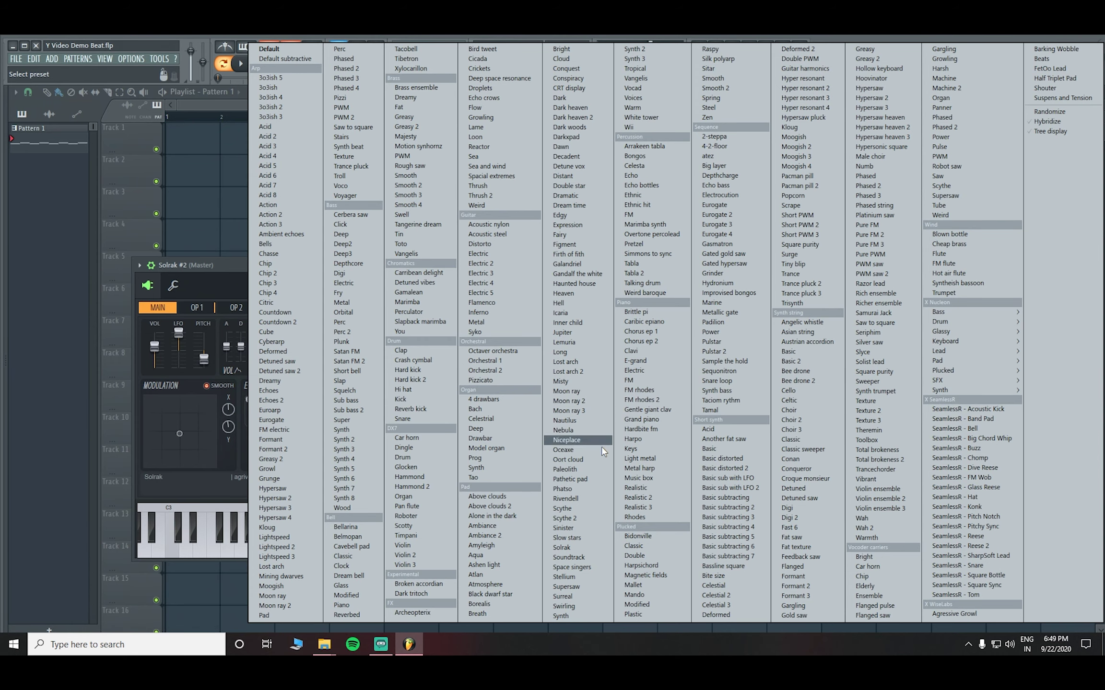
left_click(570, 411)
key("n")
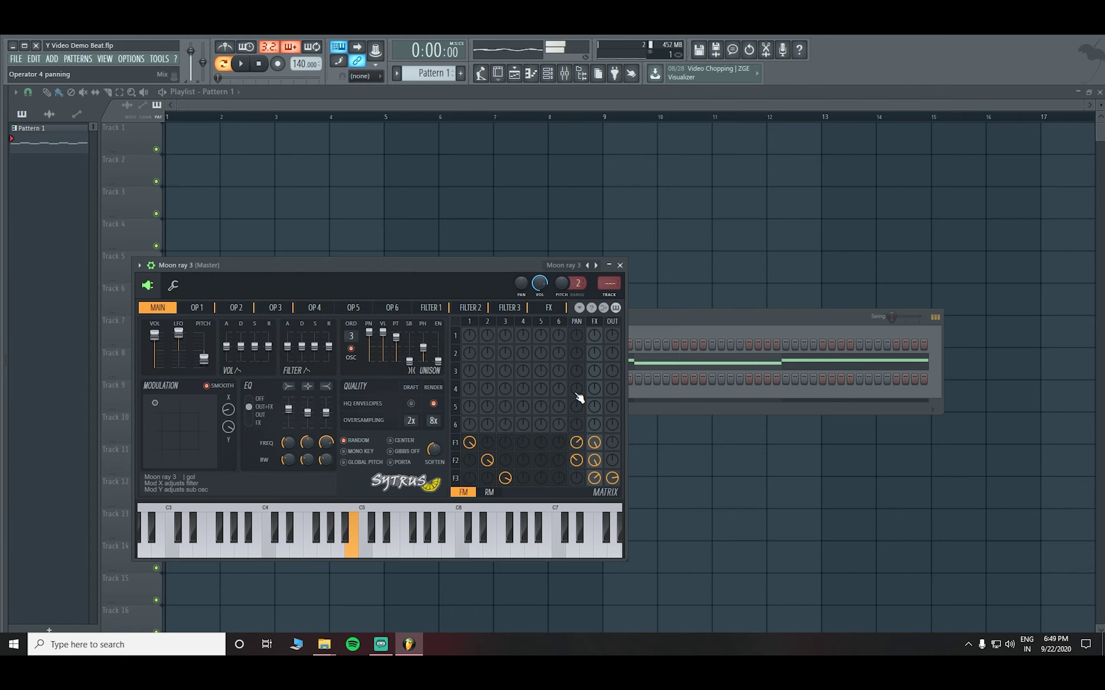
Close the Moon ray 3 instrument and paste the Solrak notes into its channel
key("comma")
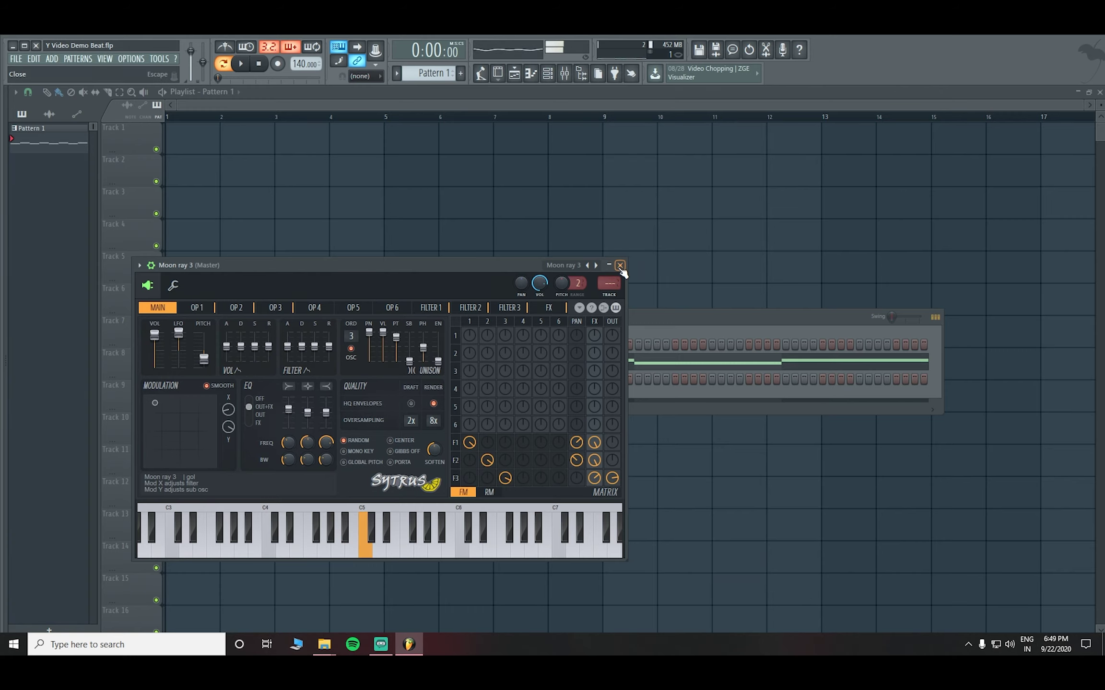
left_click(620, 265)
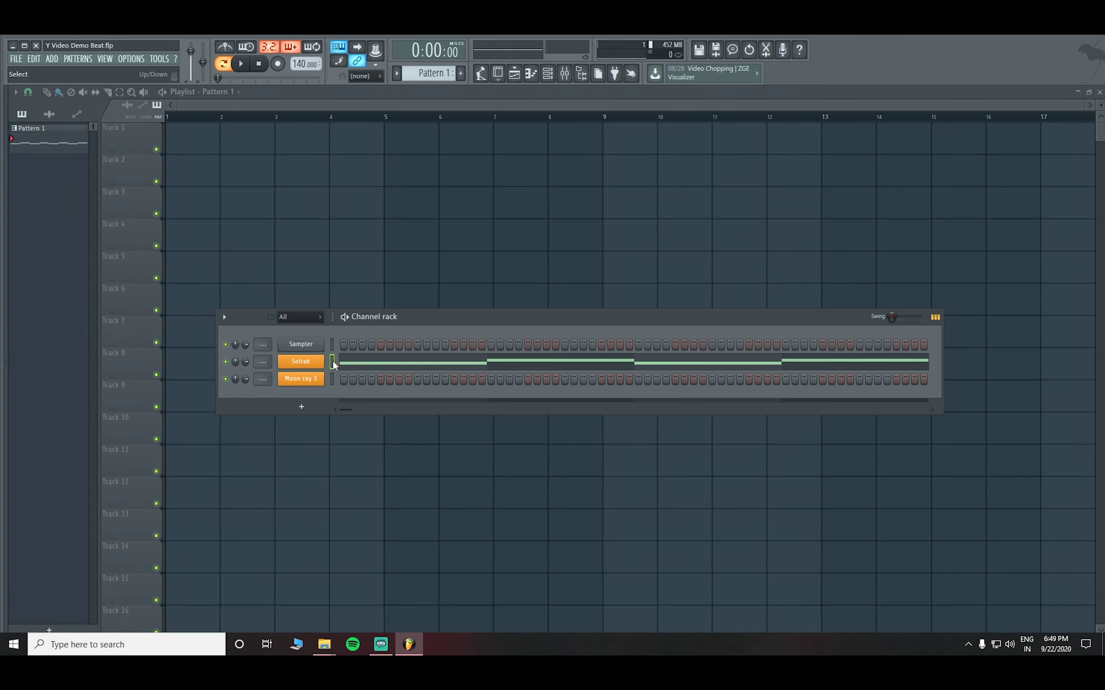
left_click(331, 378)
key("ctrl+v")
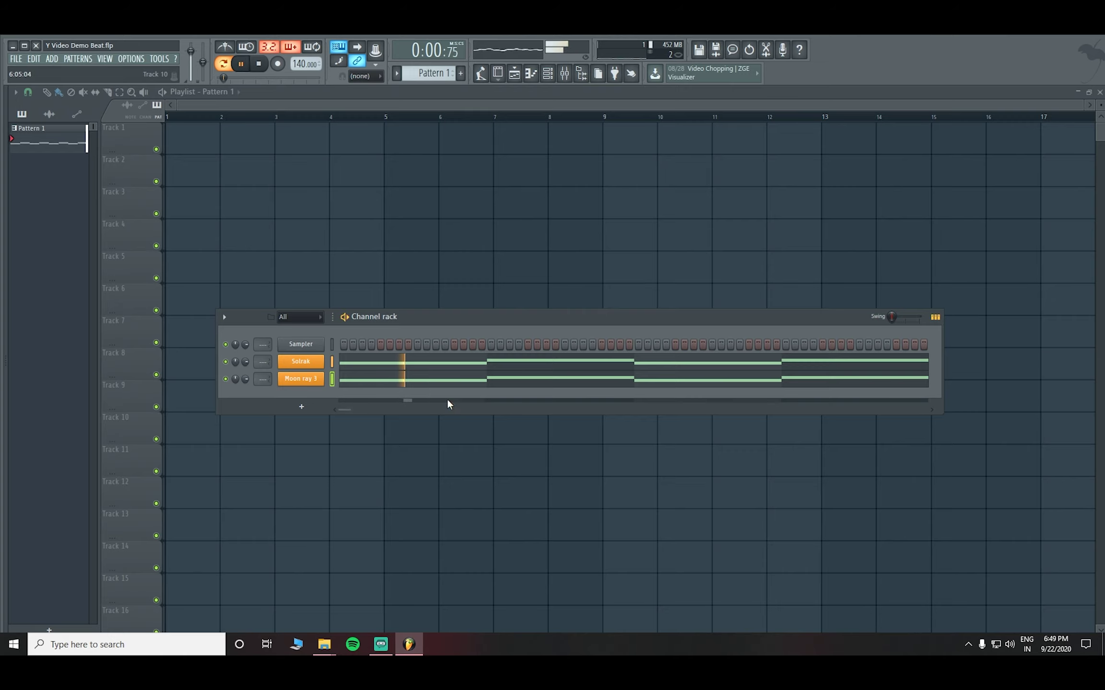
Delete the unused Sampler channel from the channel rack
right_click(312, 344)
left_click(360, 455)
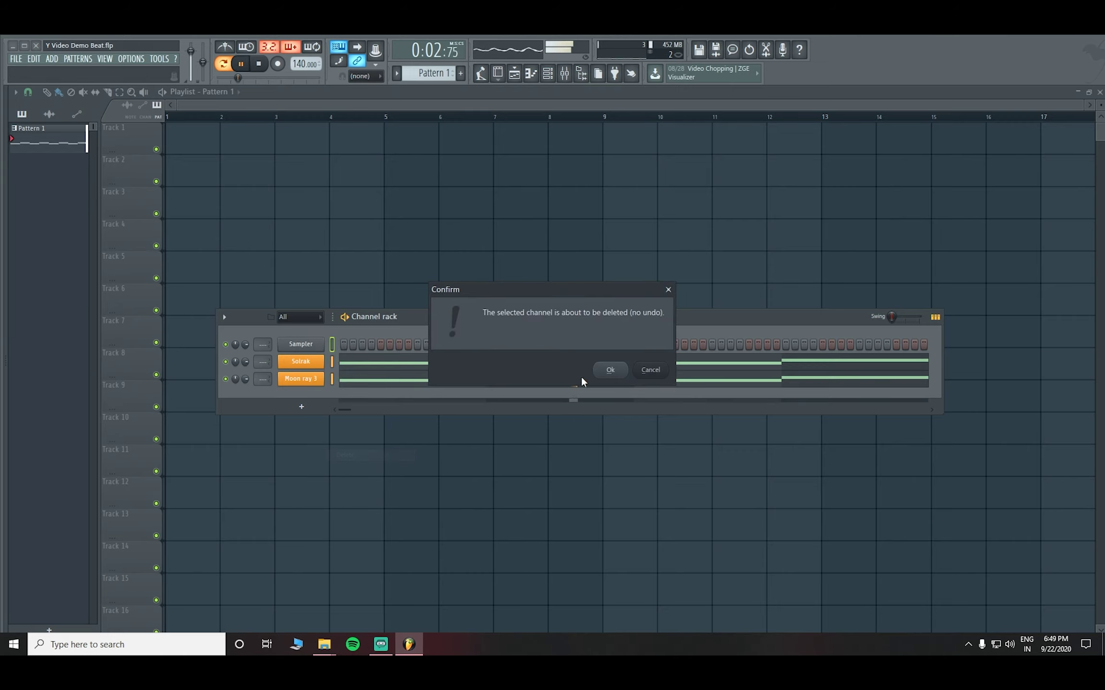
left_click(608, 371)
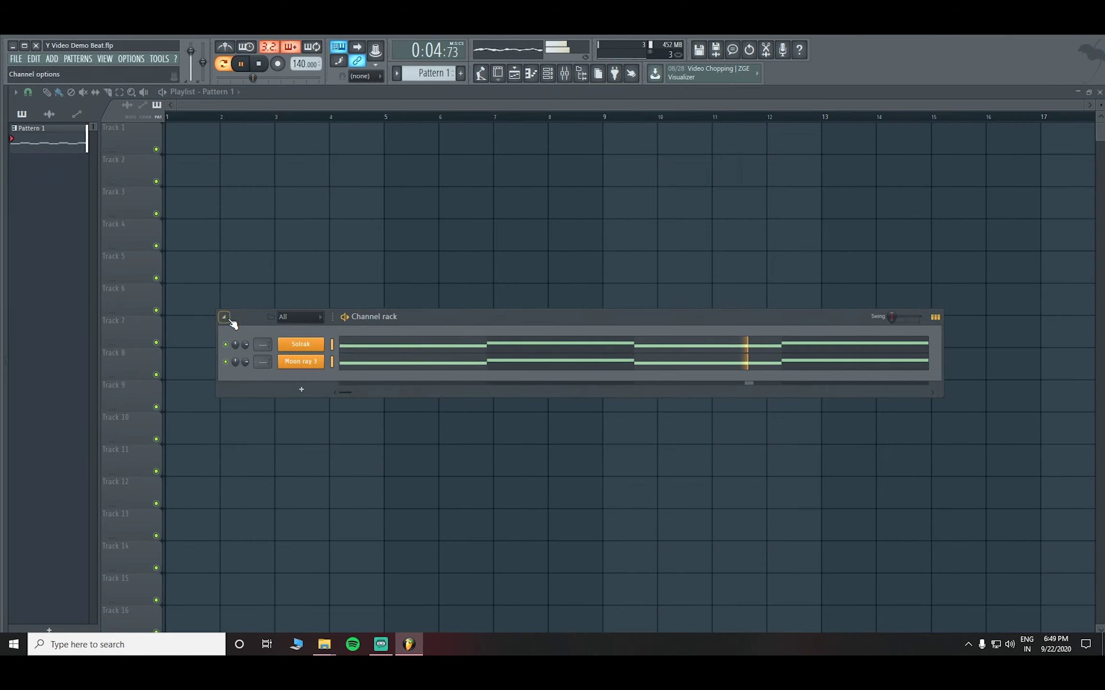
Load the 808 CH sample from the Packs Drums Hats folder into a new channel and close its settings
left_click(4, 313)
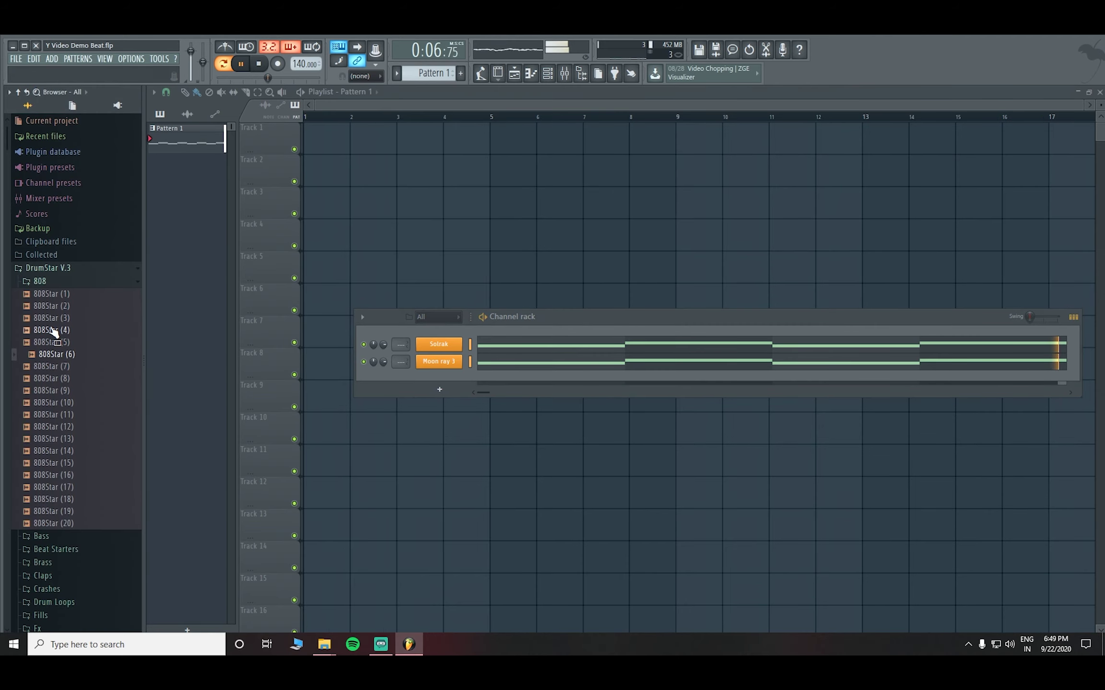
left_click(41, 281)
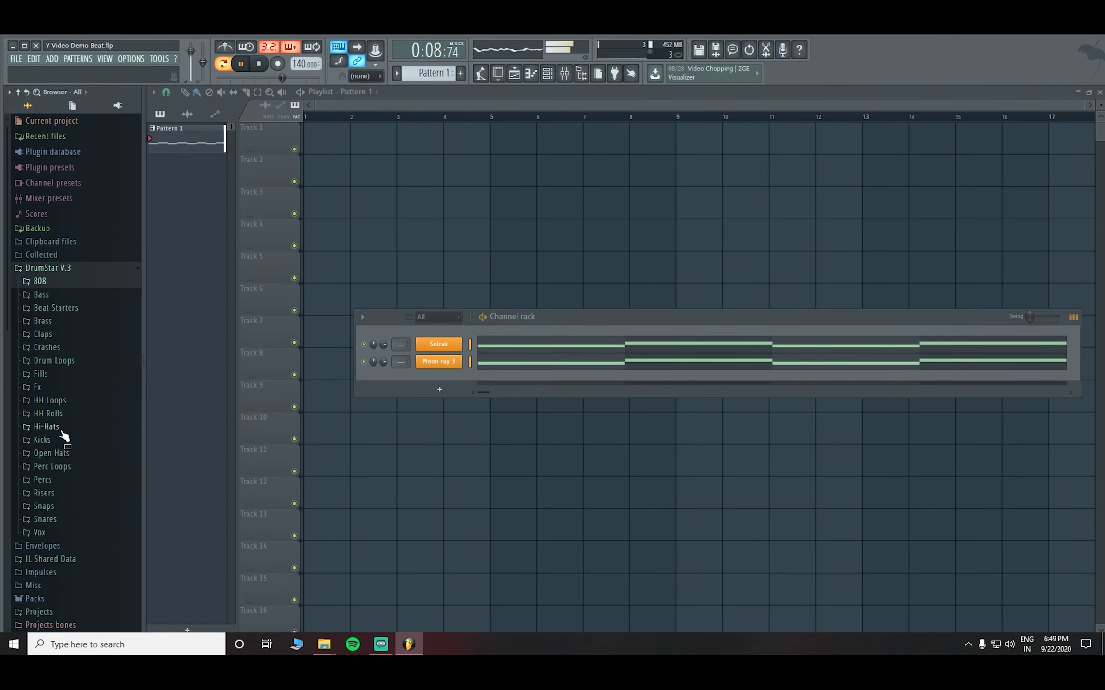
scroll(57, 508, "down", 3)
left_click(37, 489)
scroll(41, 451, "down", 2)
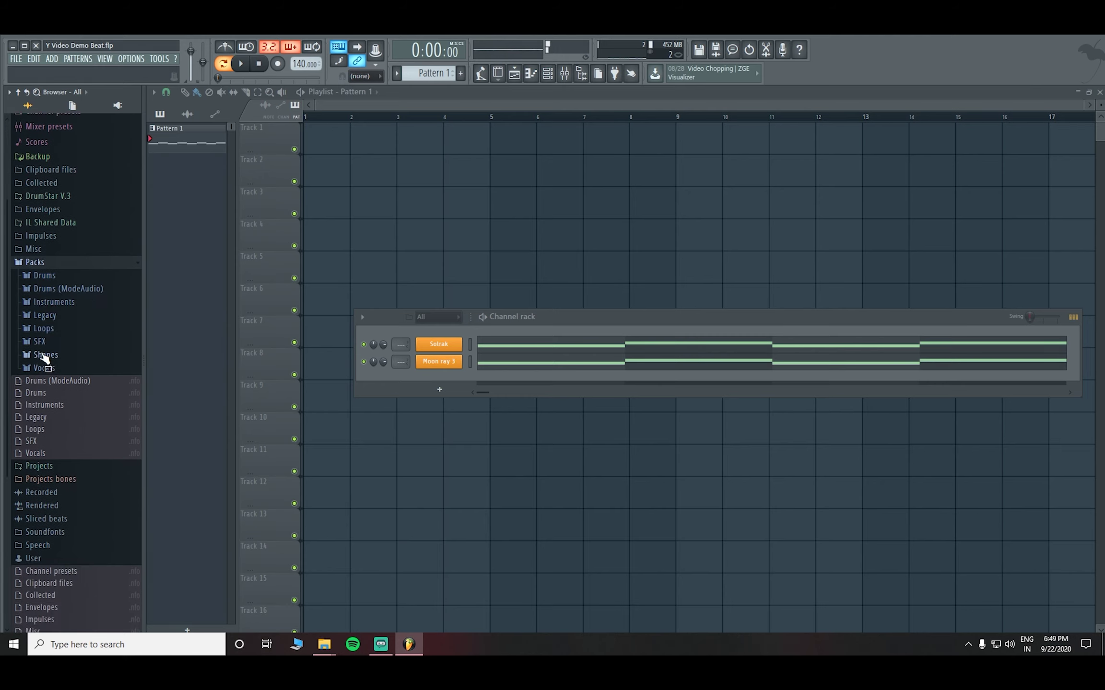
left_click(44, 275)
left_click(49, 305)
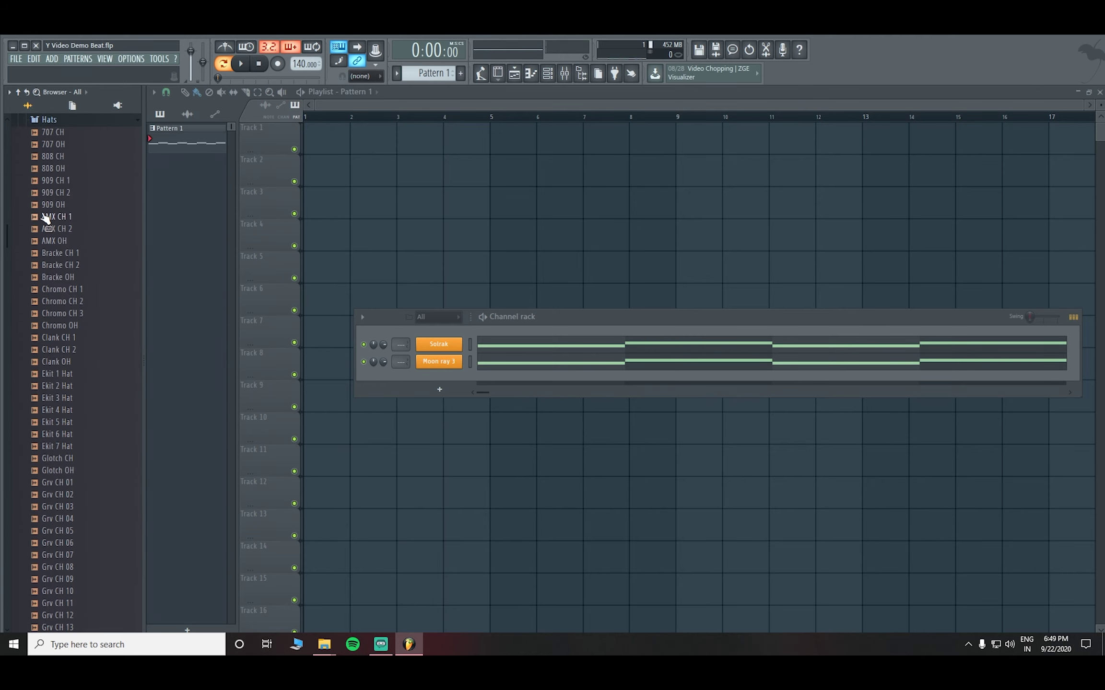
right_click(40, 160)
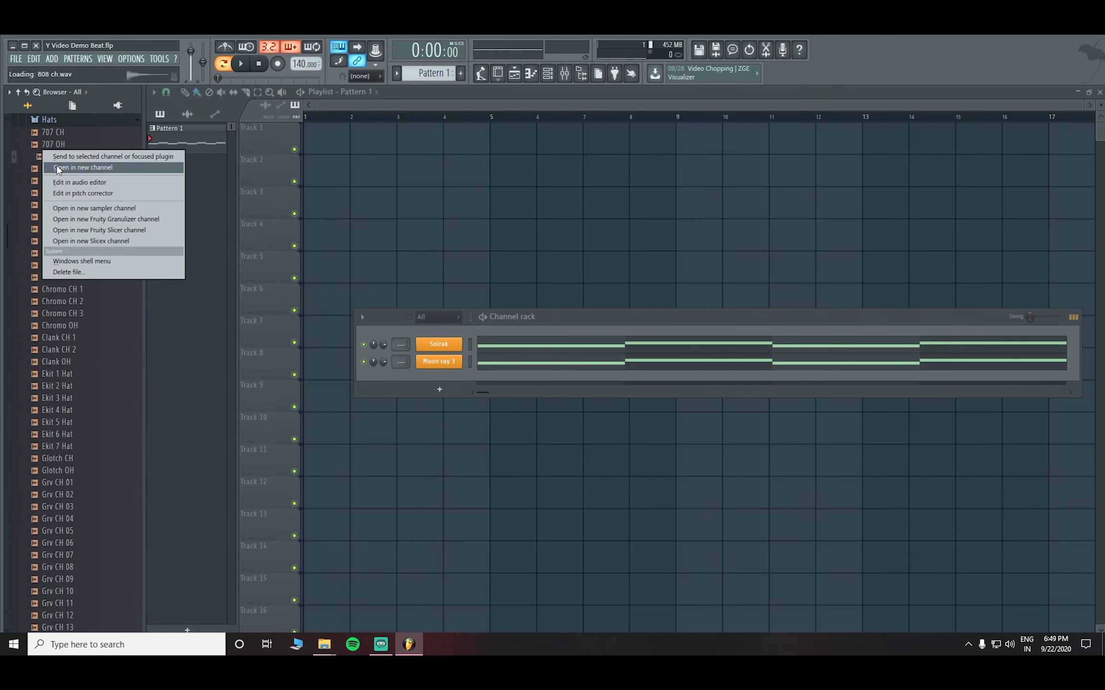
left_click(72, 166)
key("alt+F8")
left_click(347, 161)
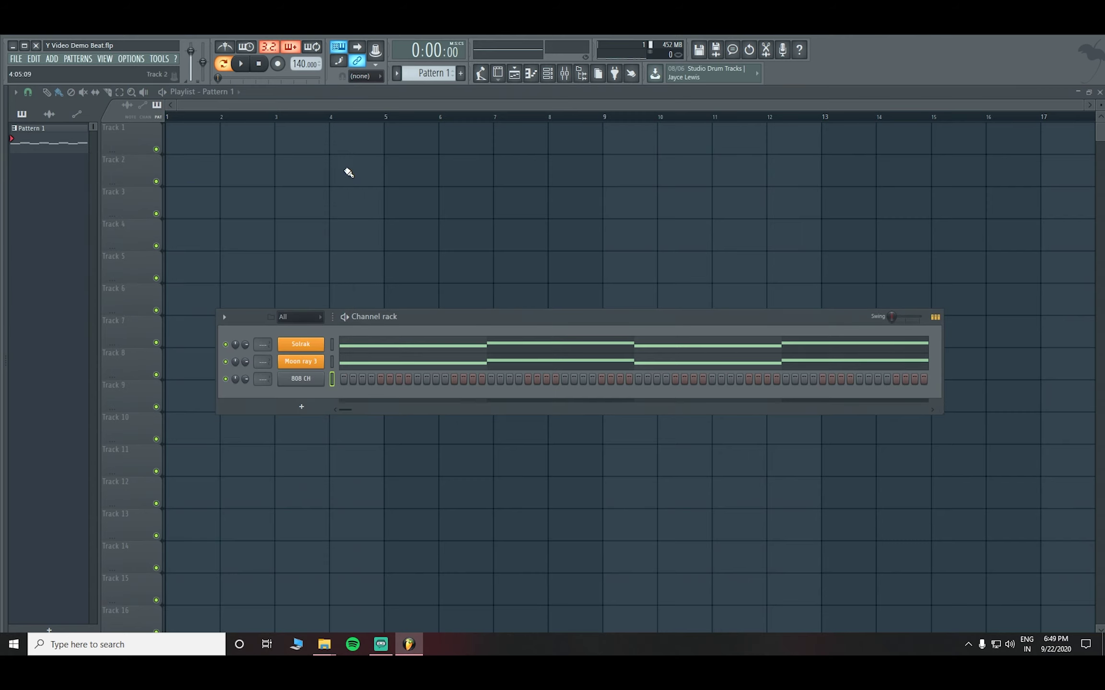
right_click(307, 379)
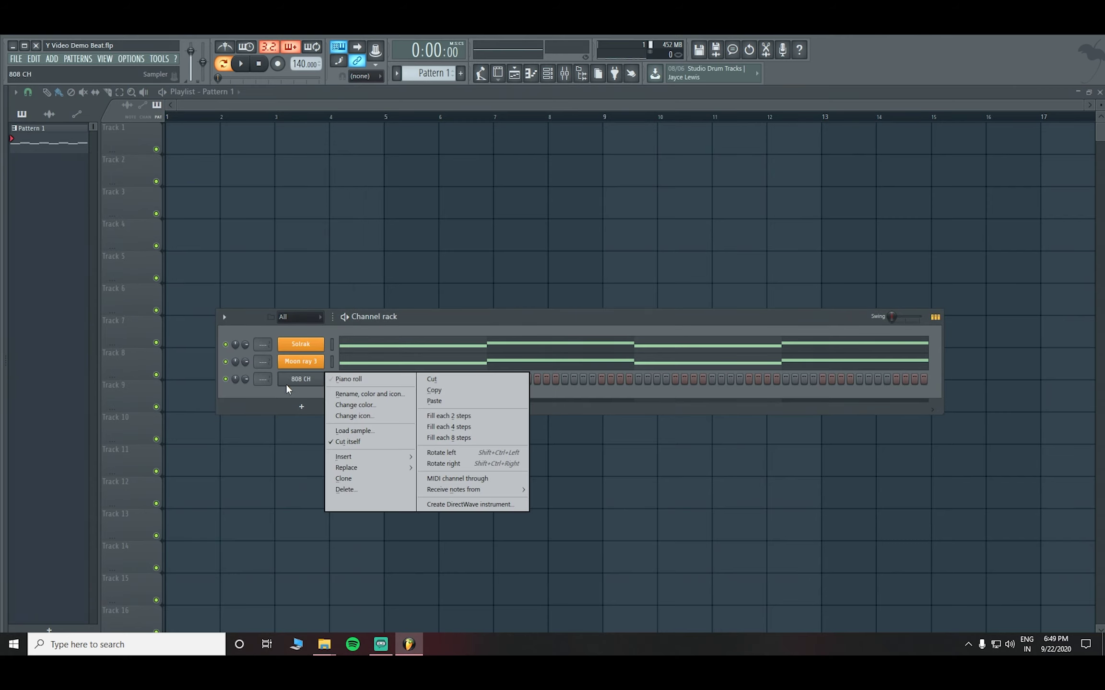
left_click(286, 385)
left_click(290, 382)
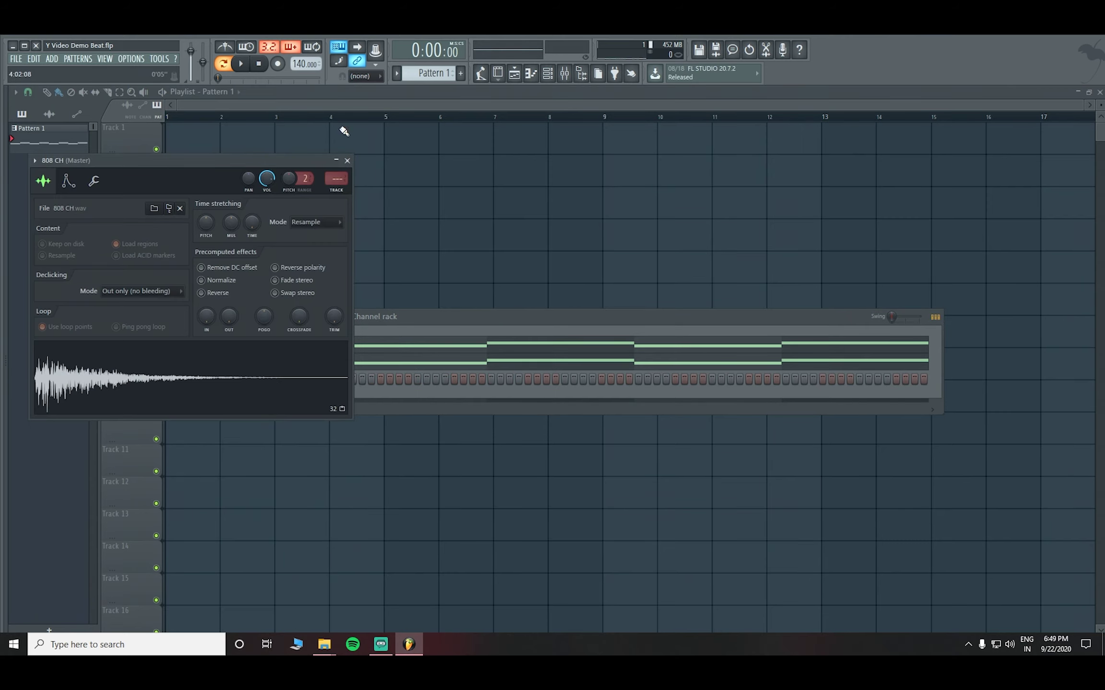
left_click(347, 161)
Fill every 2 steps of the 808 CH channel with hits and play the pattern
right_click(307, 378)
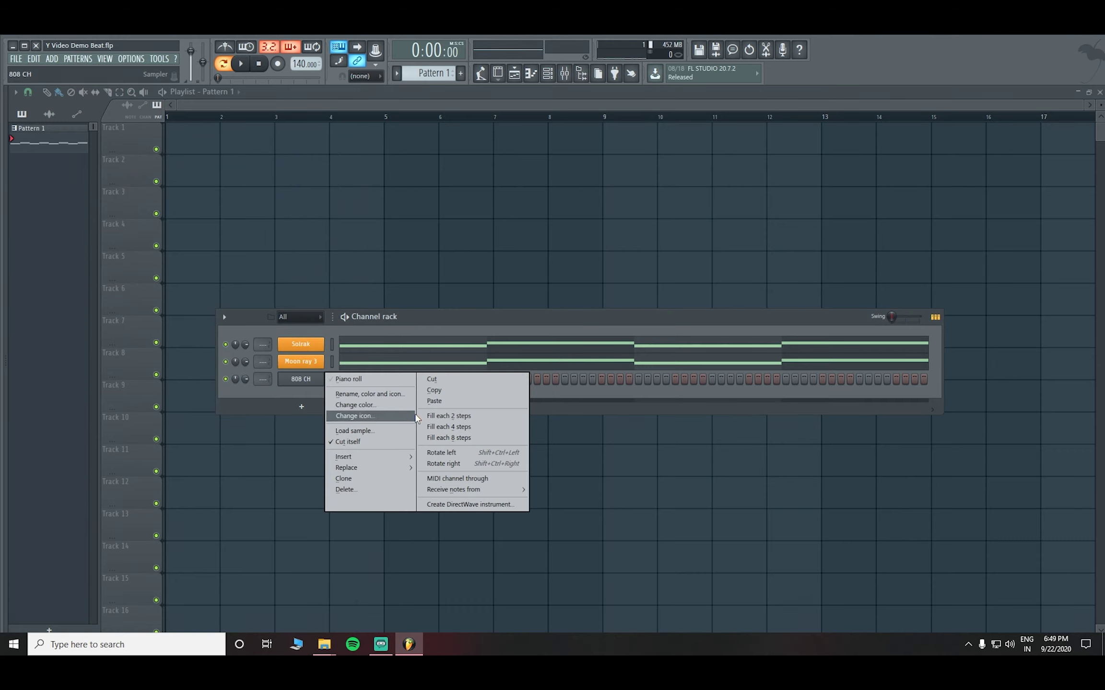
left_click(437, 416)
right_click(419, 449)
key("space")
left_click(545, 80)
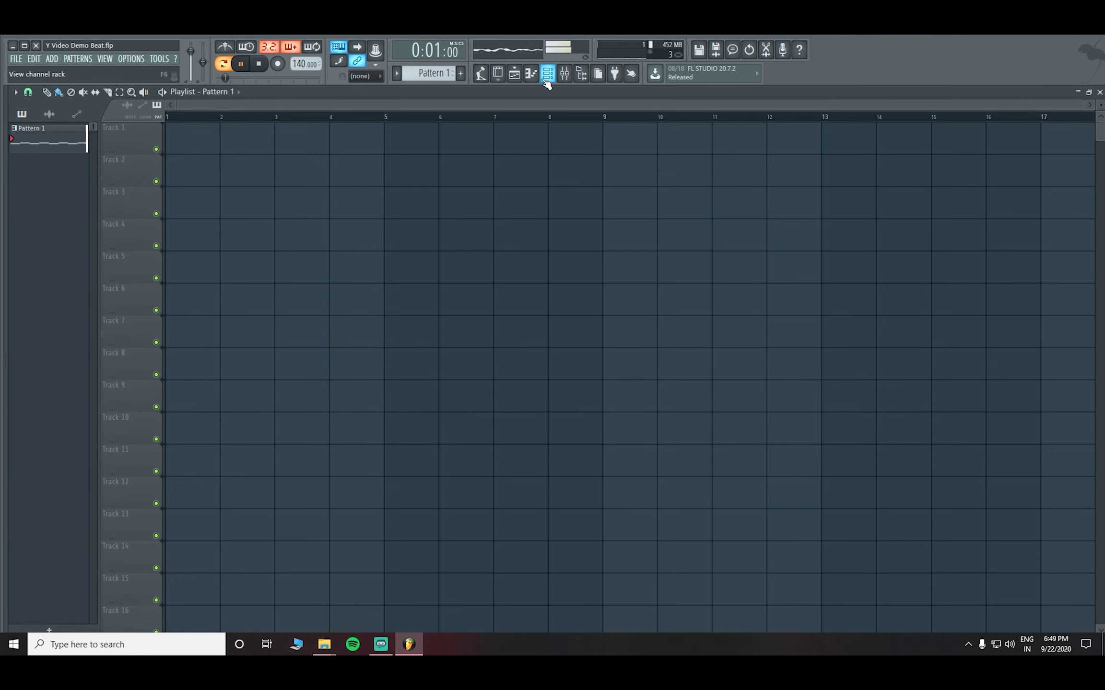
Open the 808 CH notes in the piano roll, stop playback and set the snap to 1/2 step
right_click(302, 376)
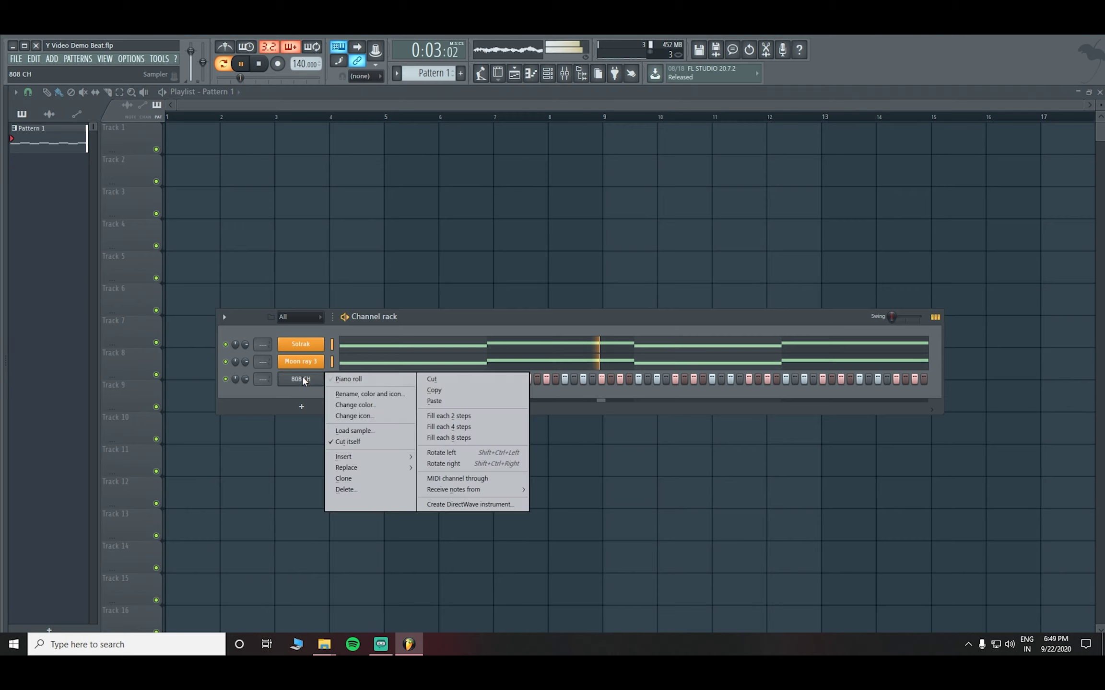
left_click(343, 383)
scroll(161, 108, "up", 3)
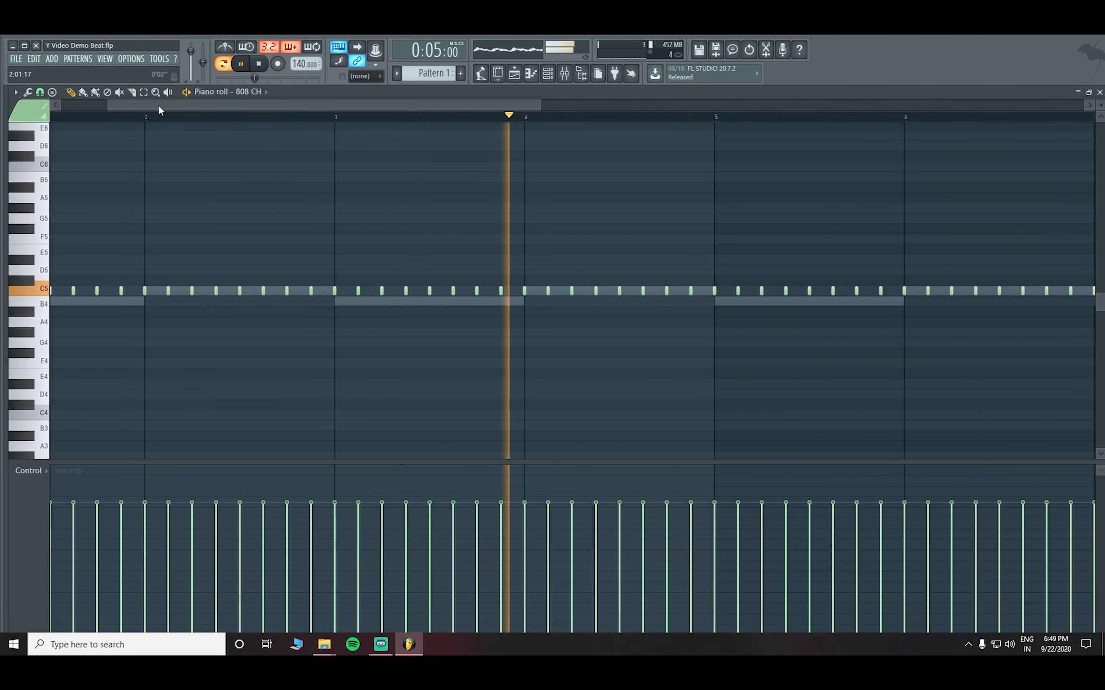
key("space")
left_click(40, 91)
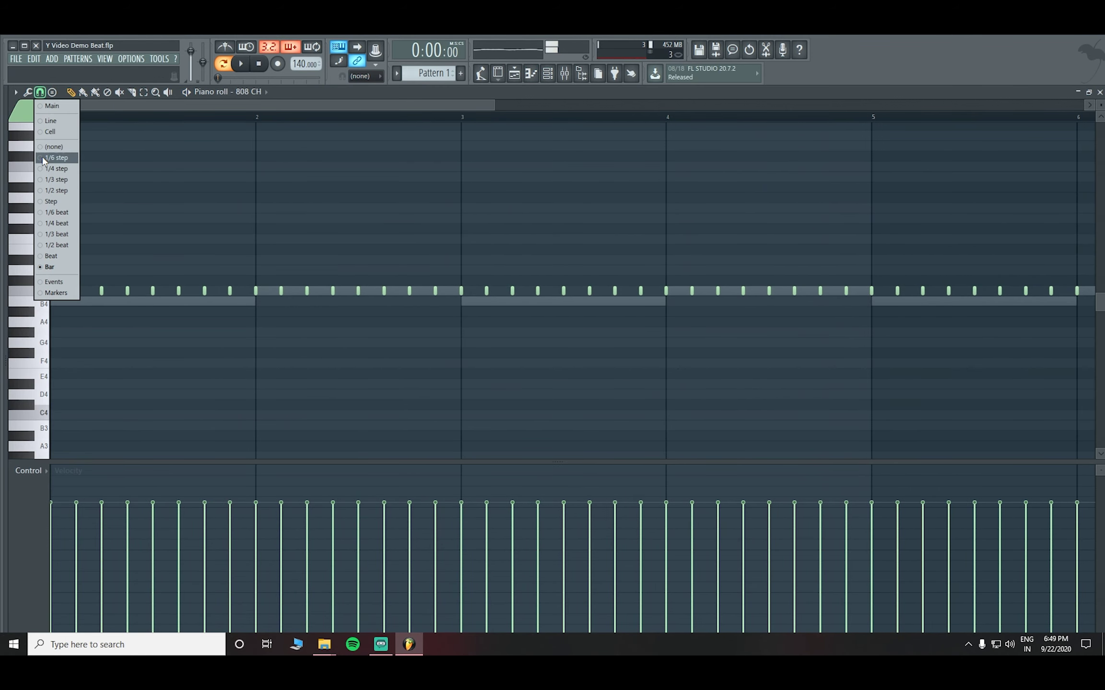
left_click(48, 190)
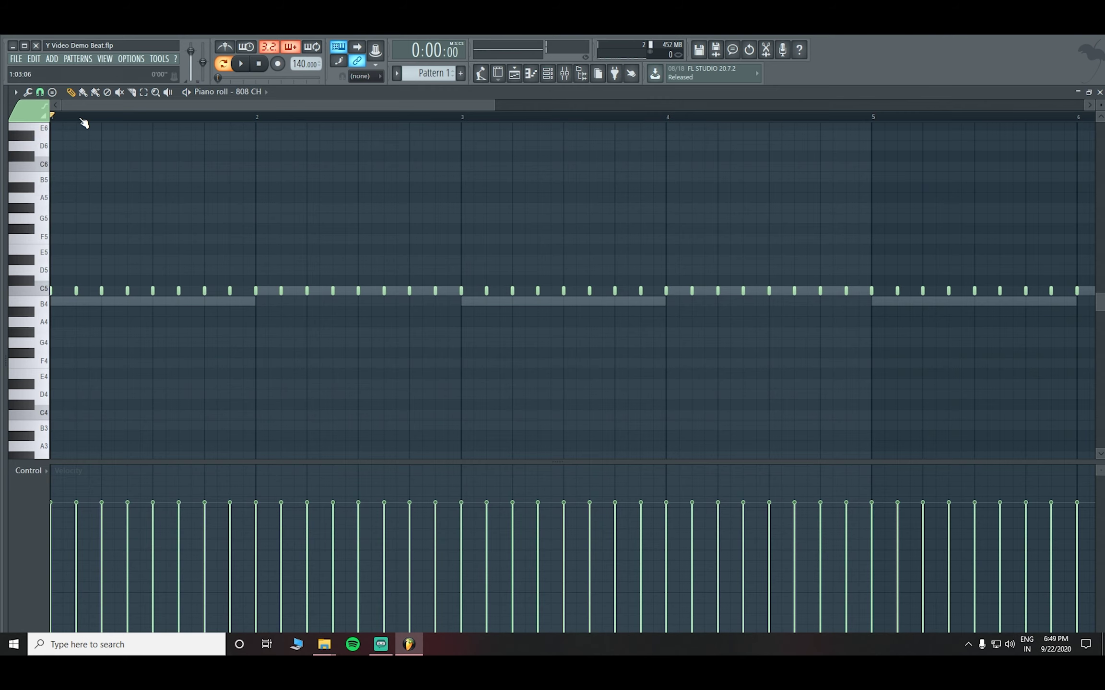
Add a C5 hi-hat note on step 2 of bar 1, then play it back and stop
scroll(83, 120, "up", 2)
left_click(76, 291)
right_click(84, 291)
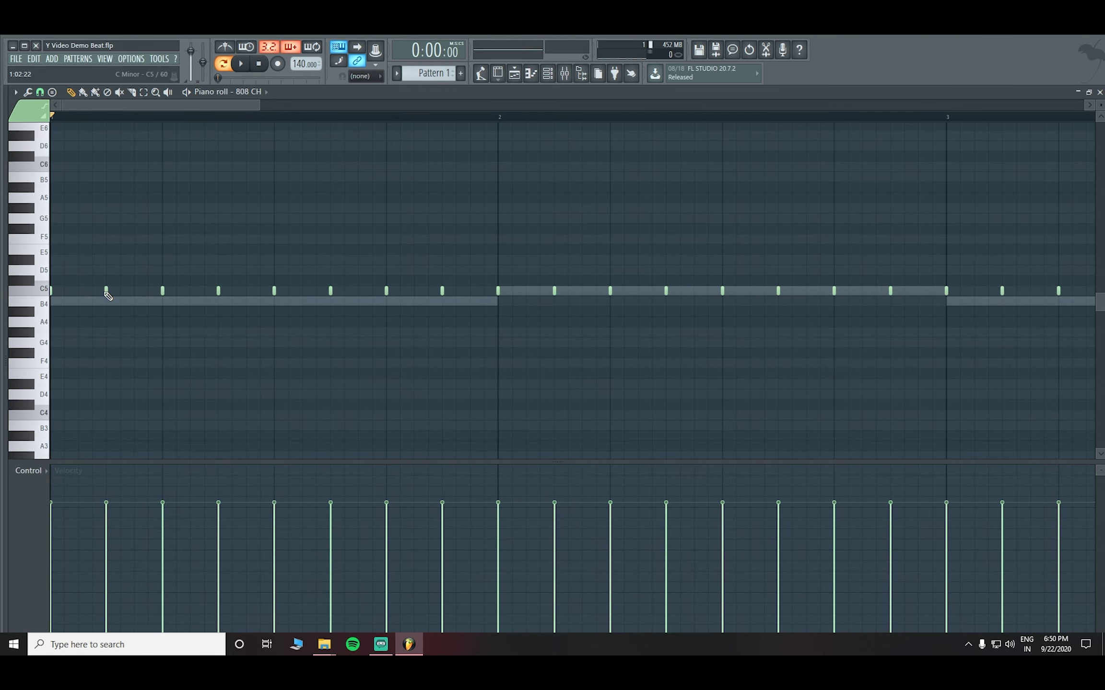
left_click(78, 291)
scroll(104, 121, "down", 2)
key("space")
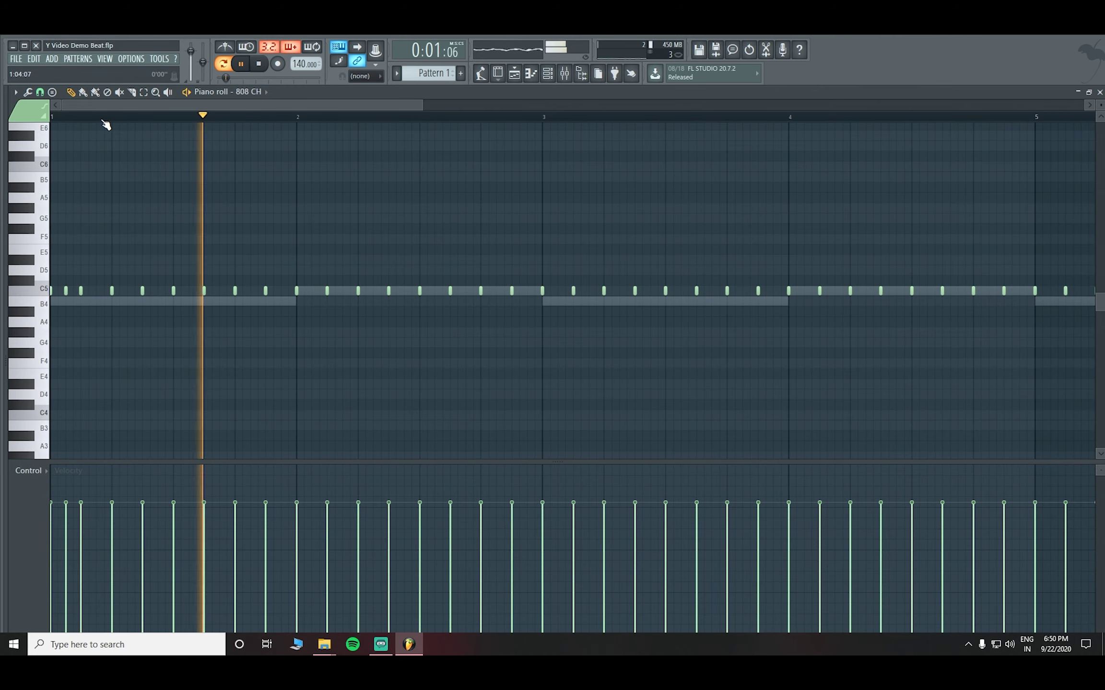
key("space")
Set the piano roll snap to 1/4 step
scroll(102, 119, "up", 2)
left_click_drag(102, 107, 3, 113)
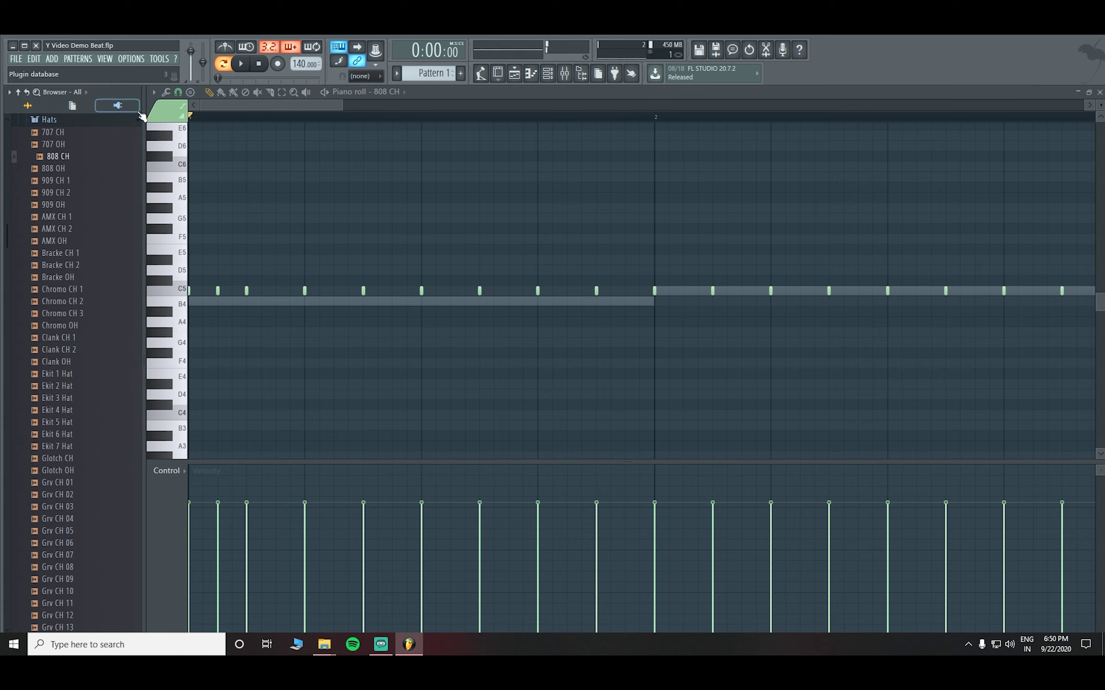
left_click(52, 92)
left_click(40, 93)
left_click(40, 92)
left_click(41, 169)
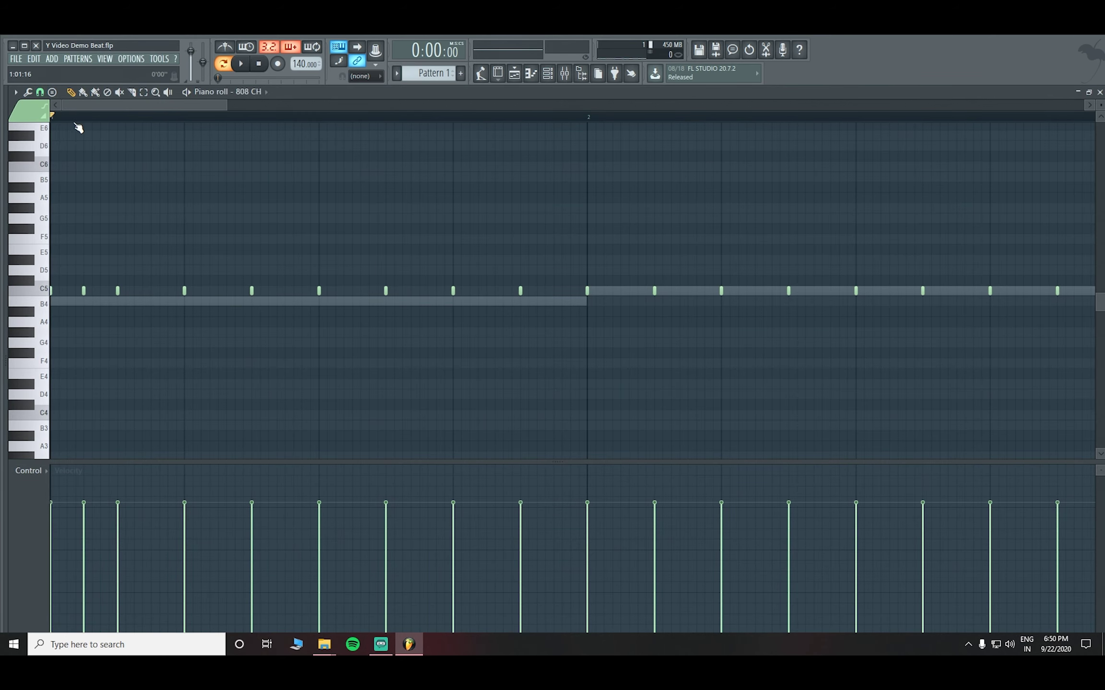
Add C5 hi-hat notes a quarter step and a half step after the start of bar 1 and audition the roll
scroll(82, 106, "up", 4)
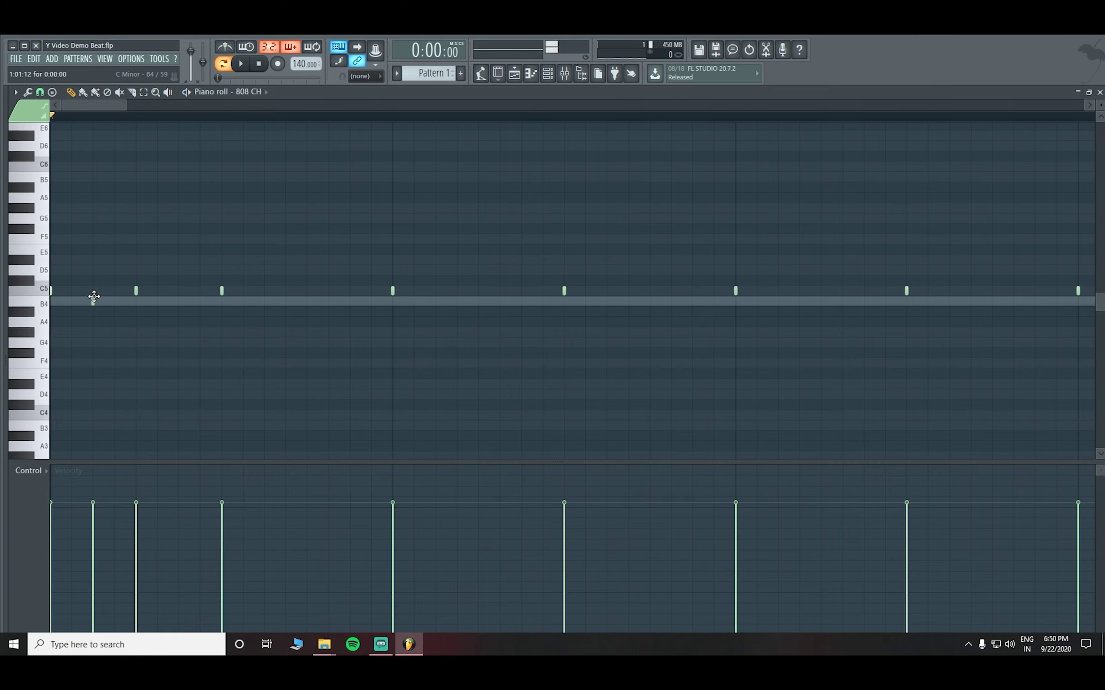
double_click(95, 302)
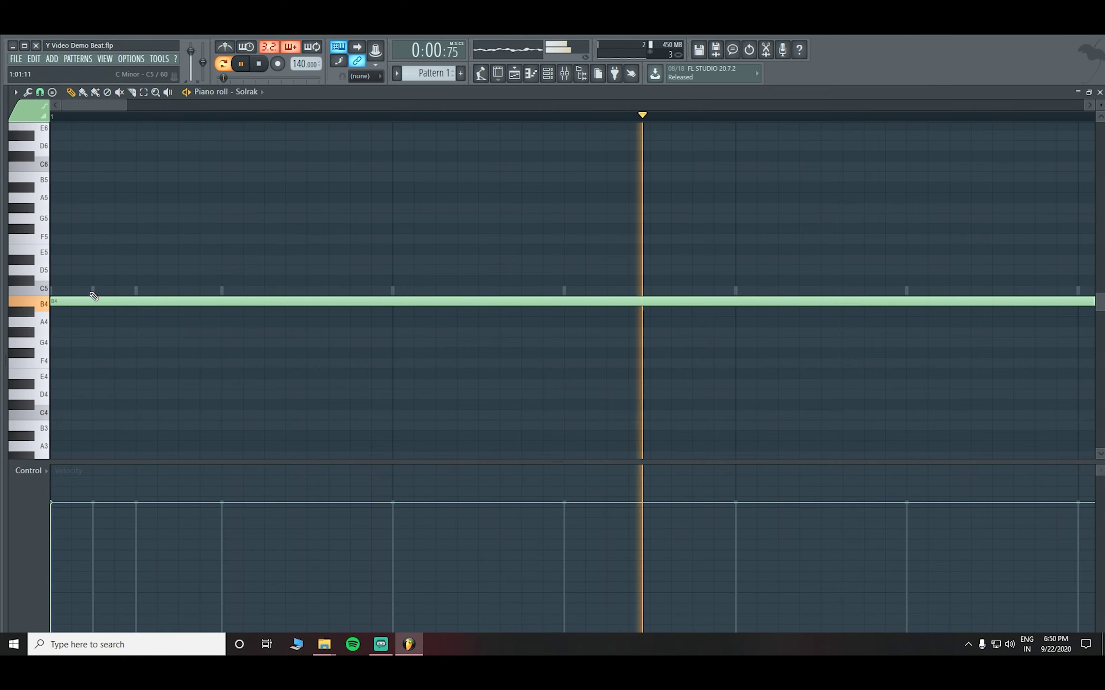
left_click(261, 94)
left_click(259, 136)
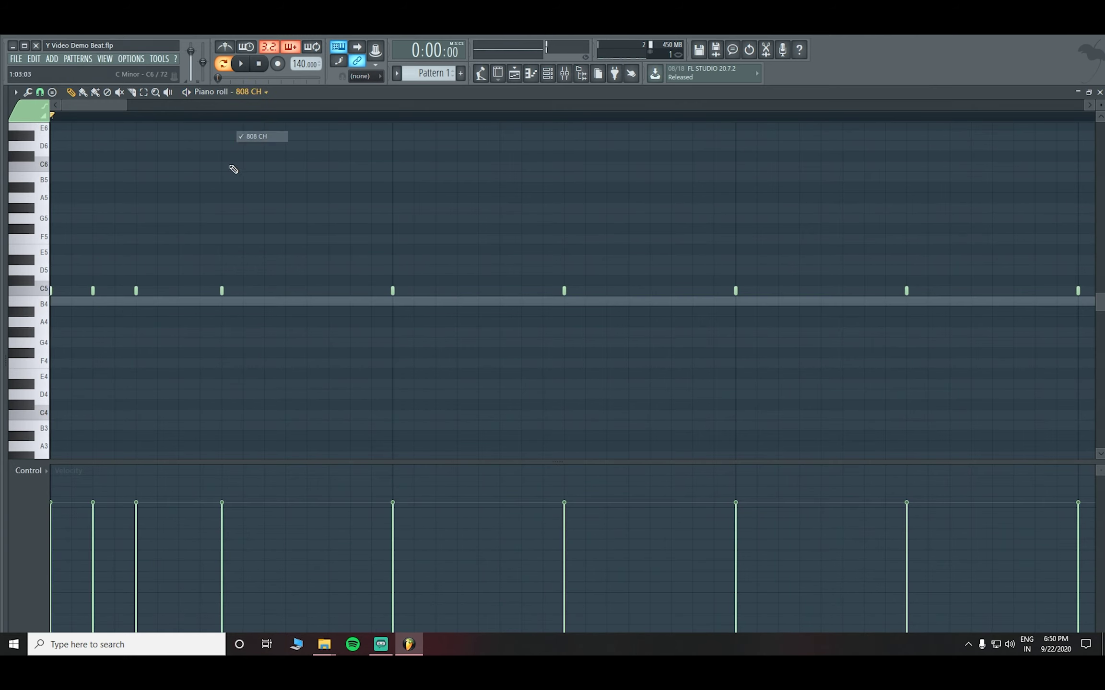
key("space")
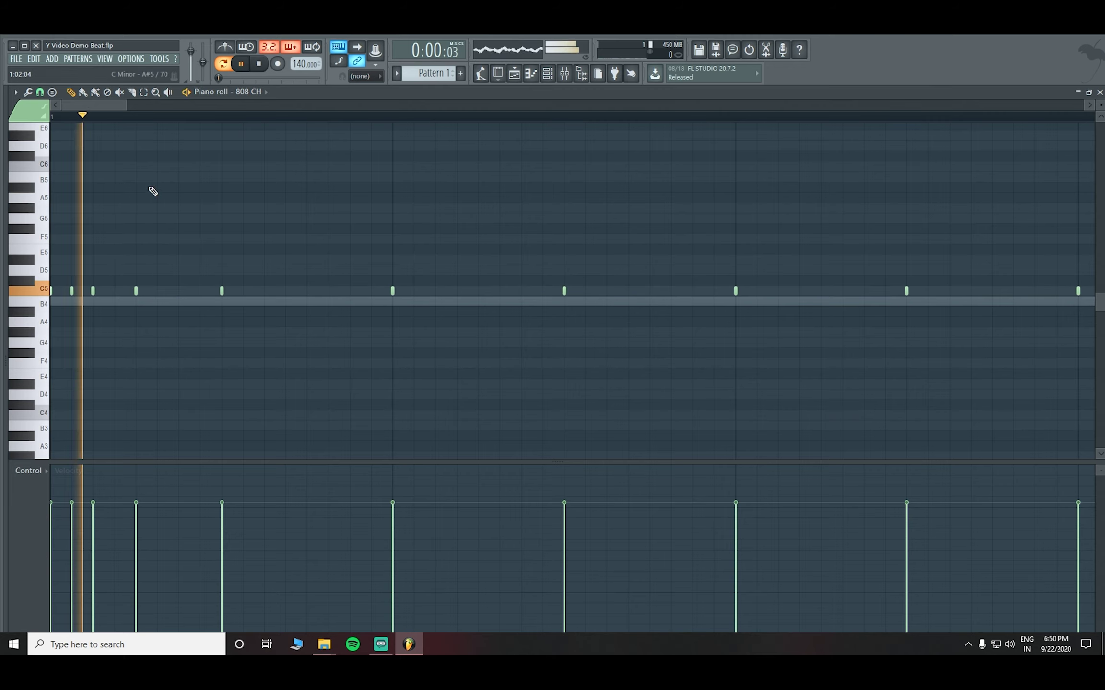
scroll(136, 121, "down", 3)
scroll(137, 121, "down", 3)
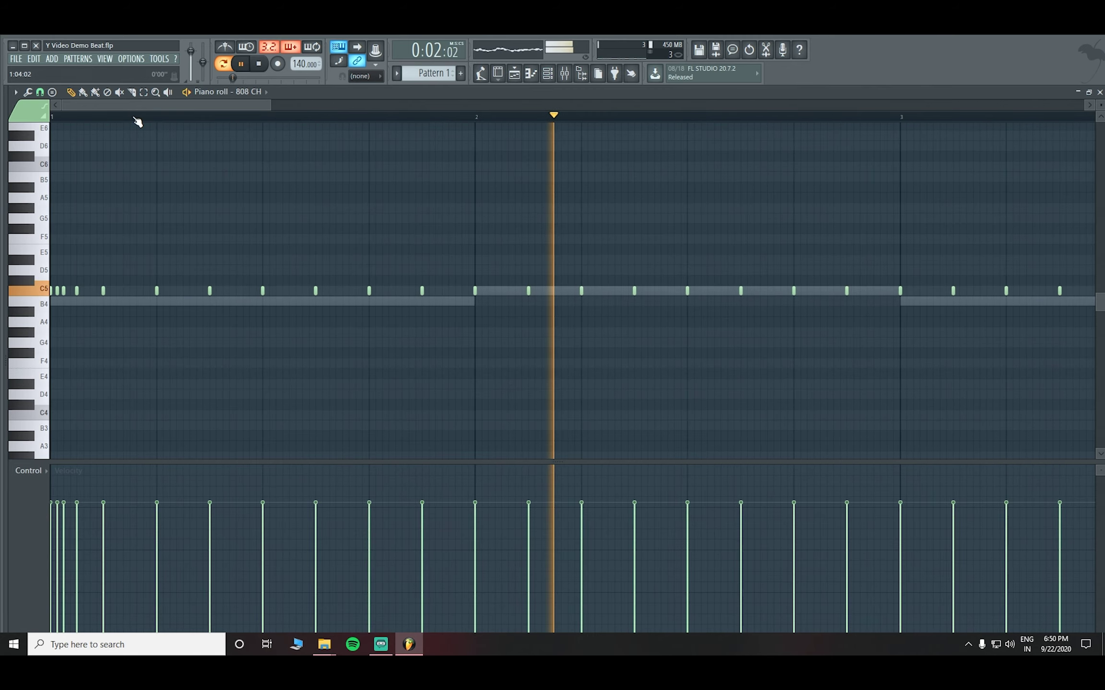
key("space")
Add extra C5 hi-hat notes on step 14 of bar 1 and steps 2 and 10 of bar 2, checking them in playback
key("space")
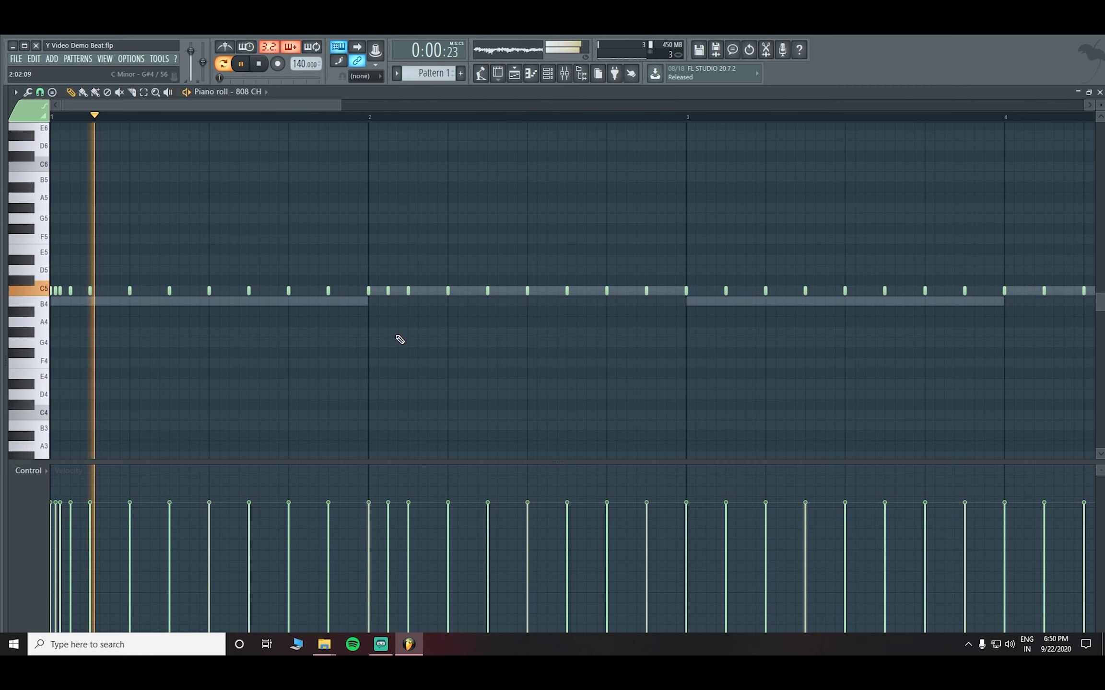
left_click(308, 290)
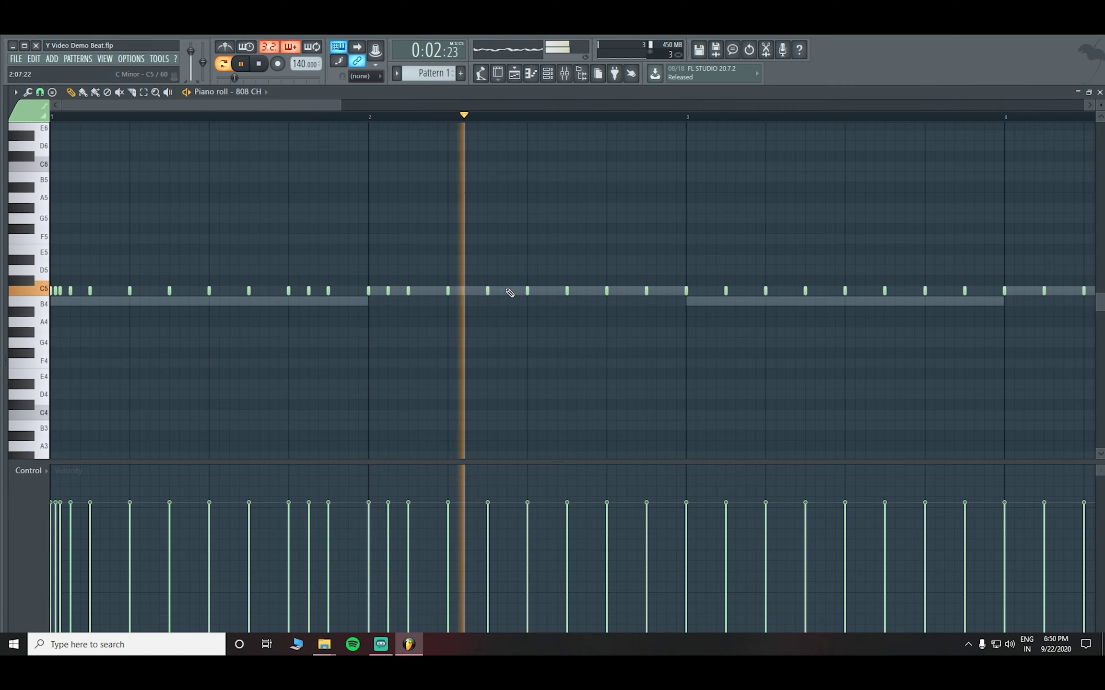
key("space")
left_click(548, 292)
key("space")
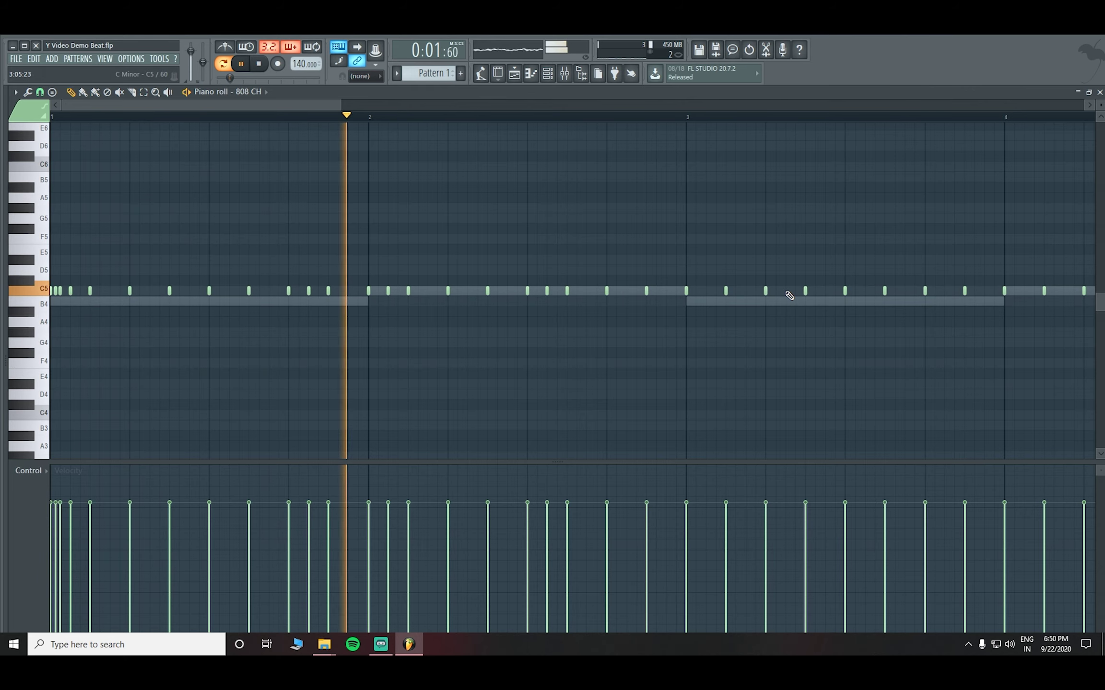
Add C5 hi-hat notes on steps 4, 10 and 16 of bar 3 and step 4 of bar 4, then play the pattern
left_click(745, 291)
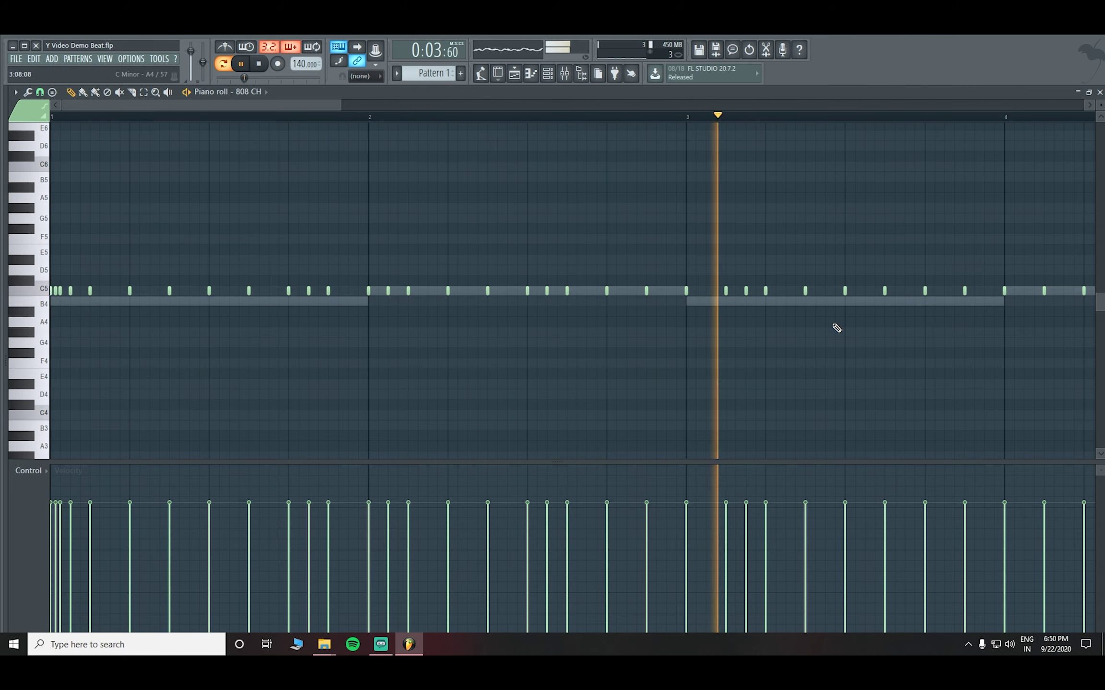
left_click(865, 291)
key("space")
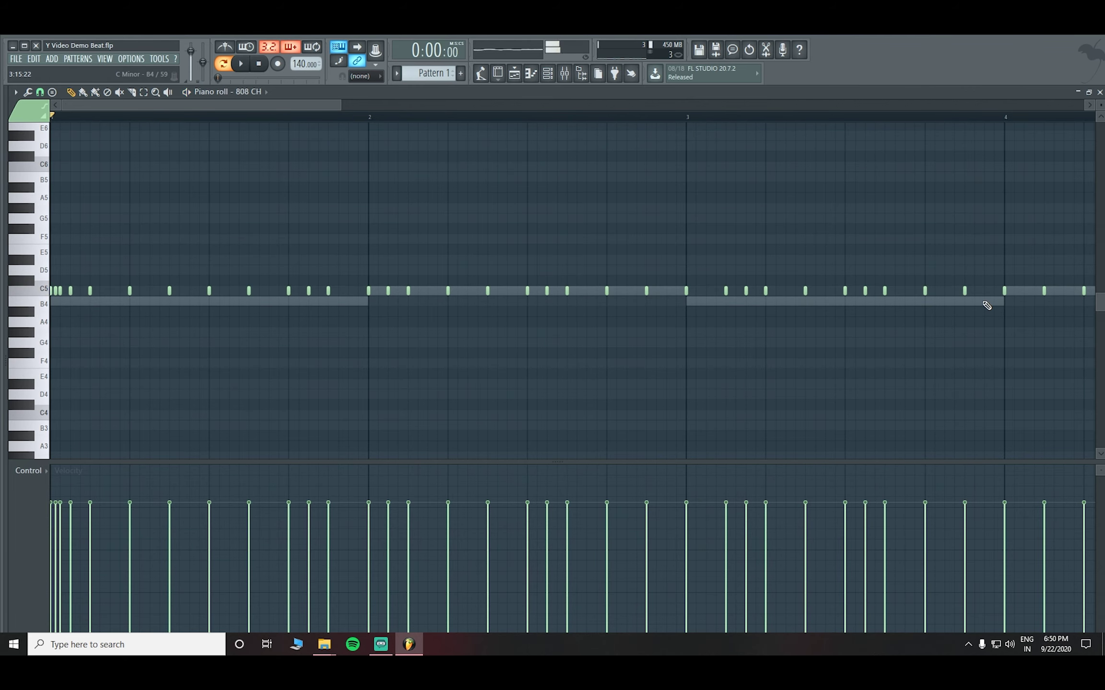
left_click(984, 291)
left_click(1064, 292)
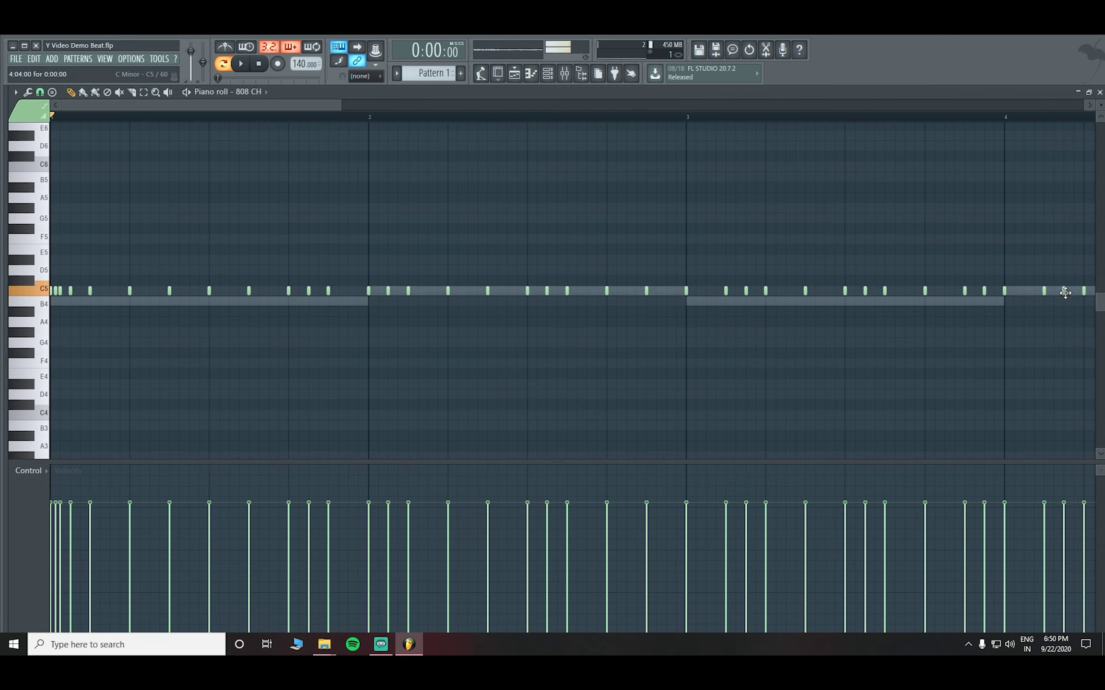
scroll(778, 110, "down", 4)
key("space")
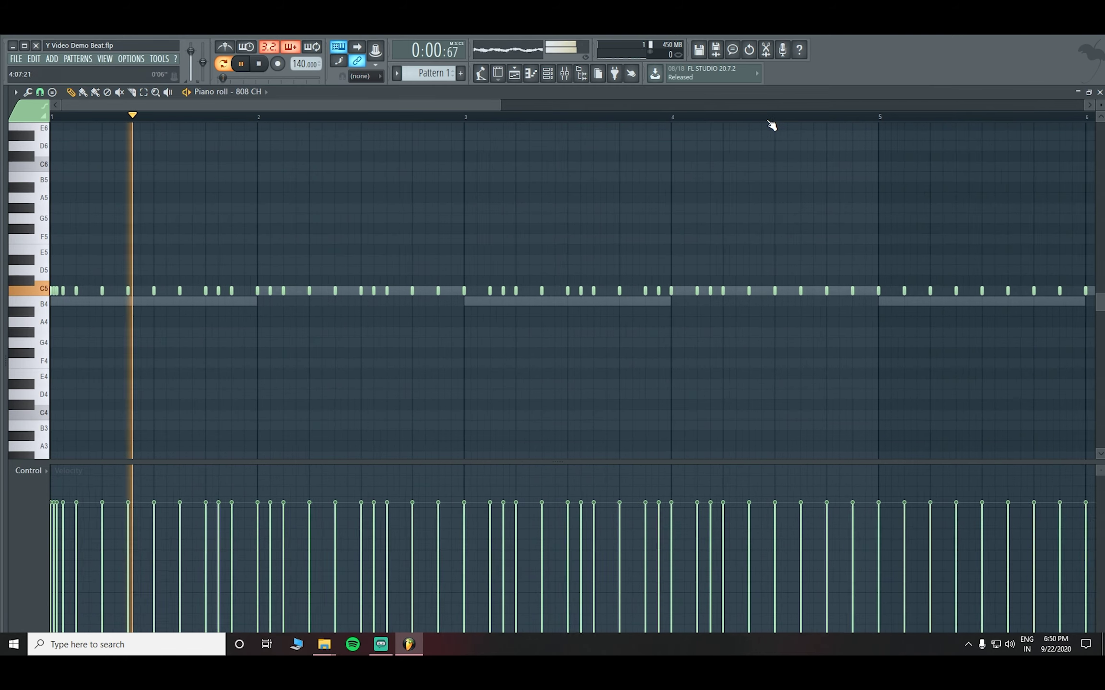
Add C5 hi-hat notes on steps 2, 6 and 14 of bar 5, checking them in playback
scroll(771, 125, "down", 3)
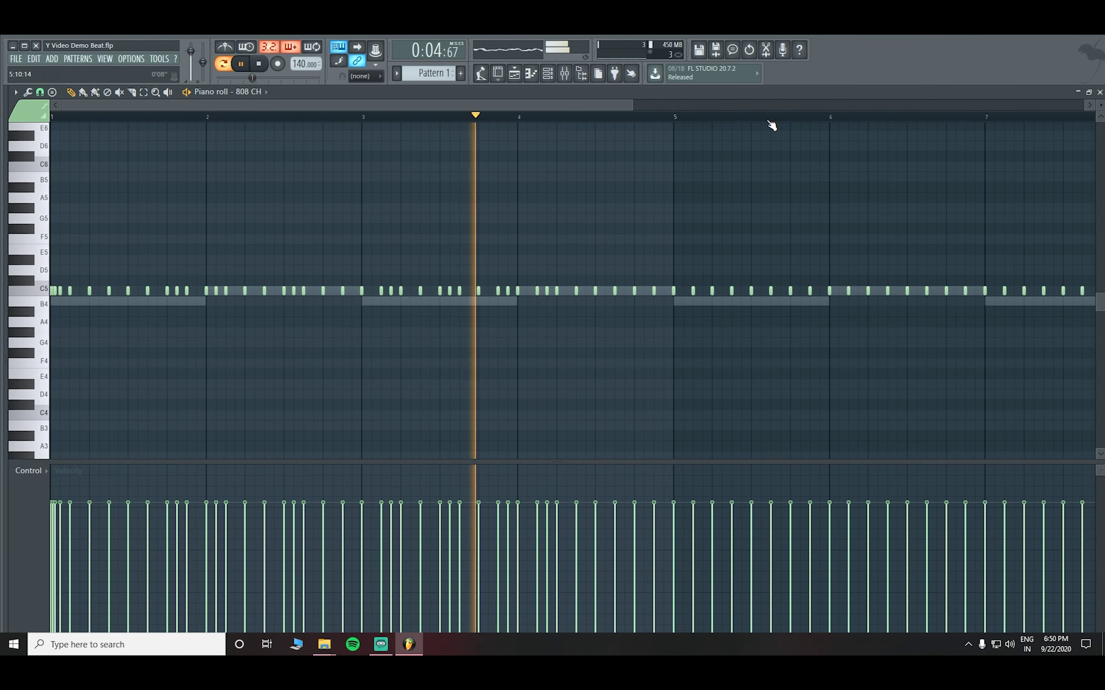
scroll(771, 125, "down", 1)
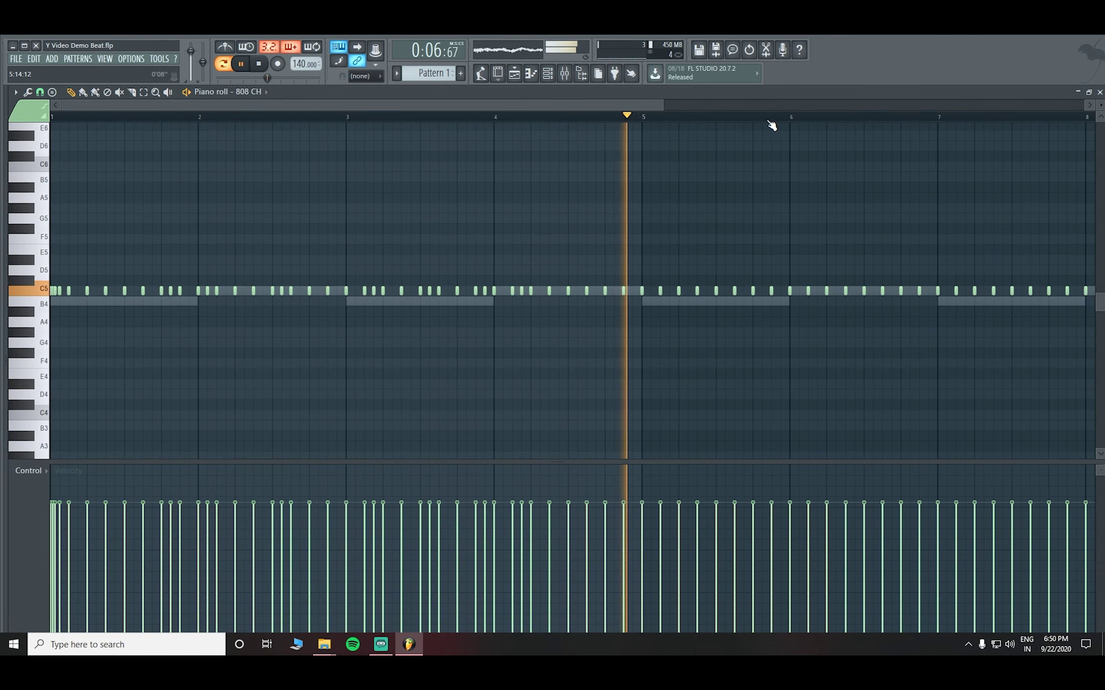
scroll(771, 125, "down", 1)
scroll(770, 143, "down", 1)
key("space")
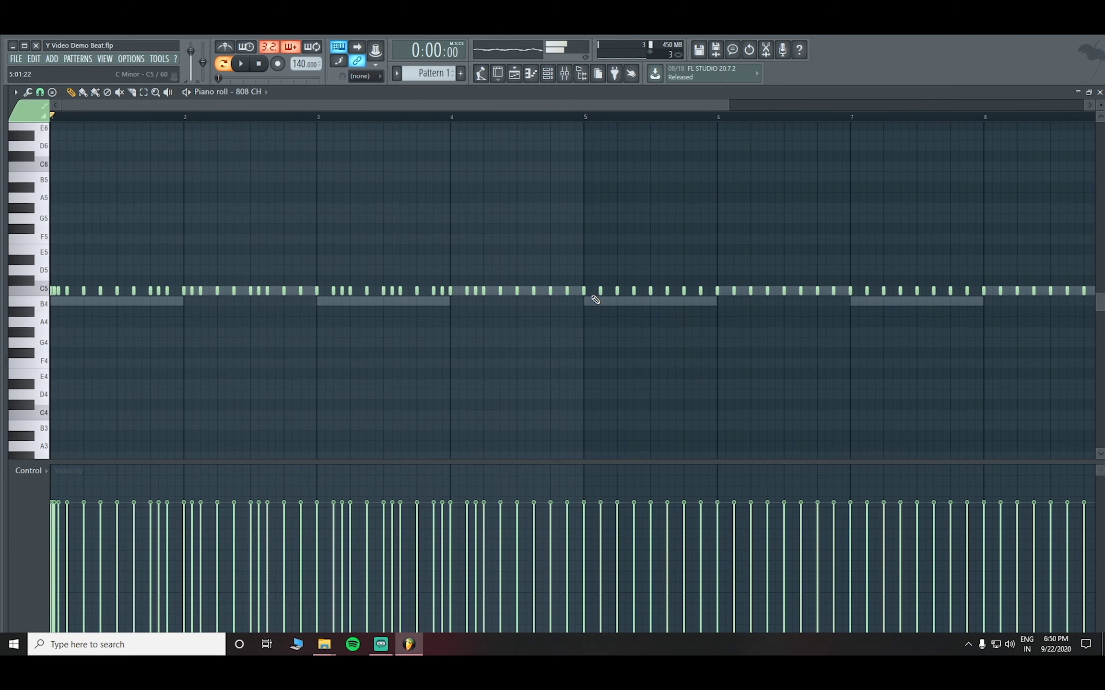
scroll(591, 118, "up", 5)
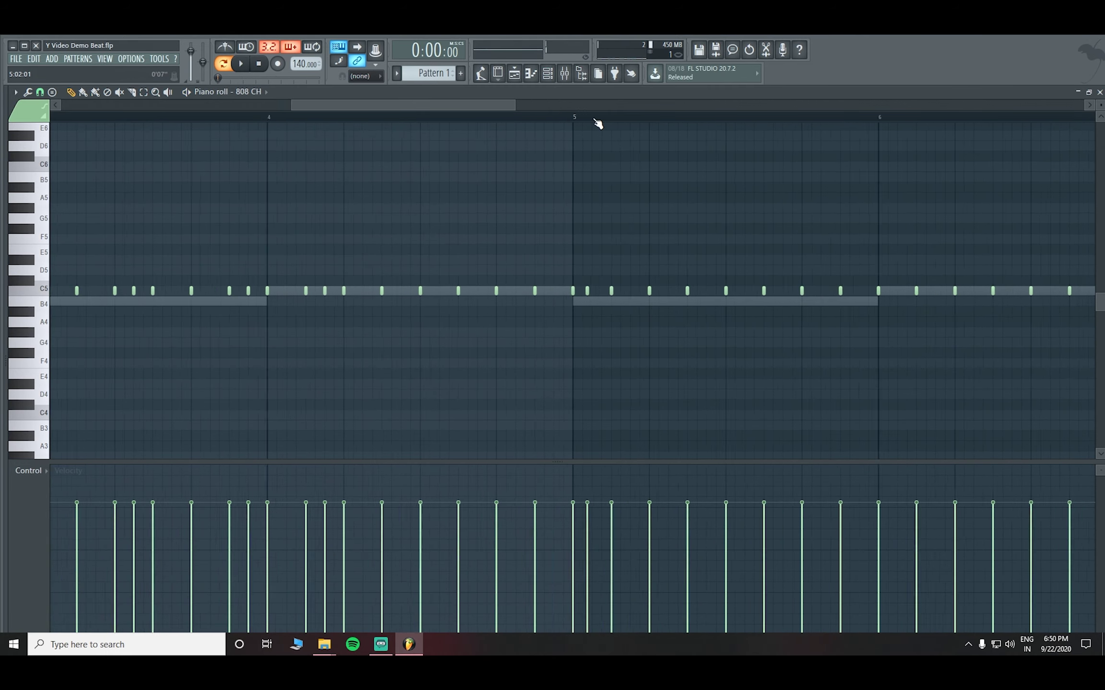
key("space")
left_click_drag(577, 292, 594, 294)
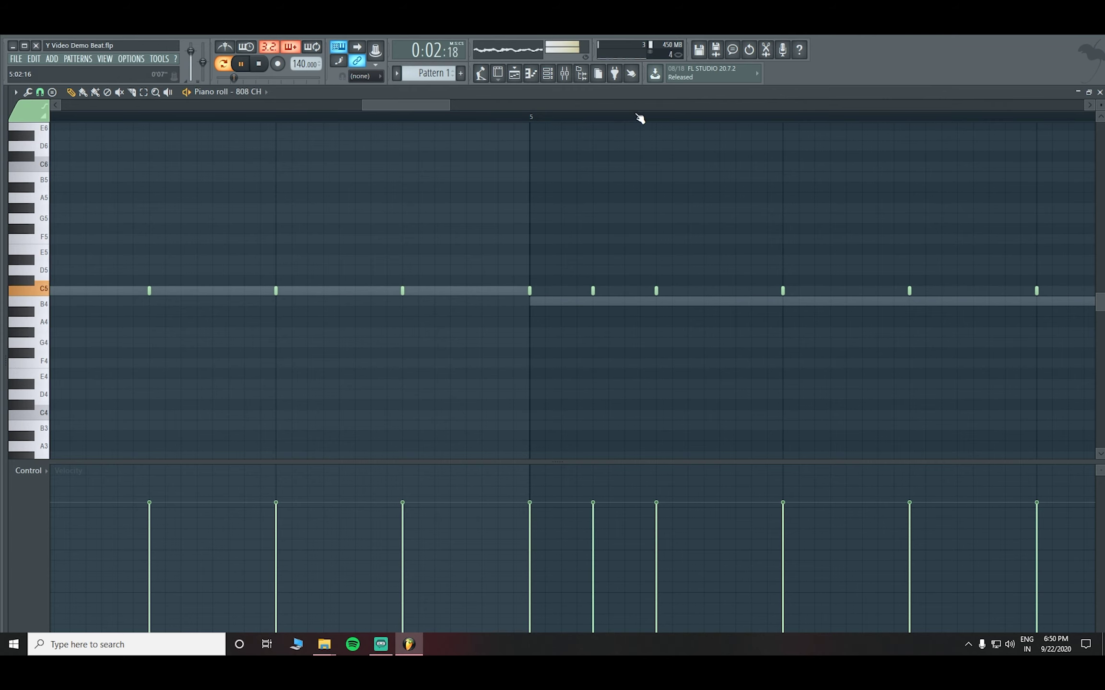
scroll(639, 123, "down", 4)
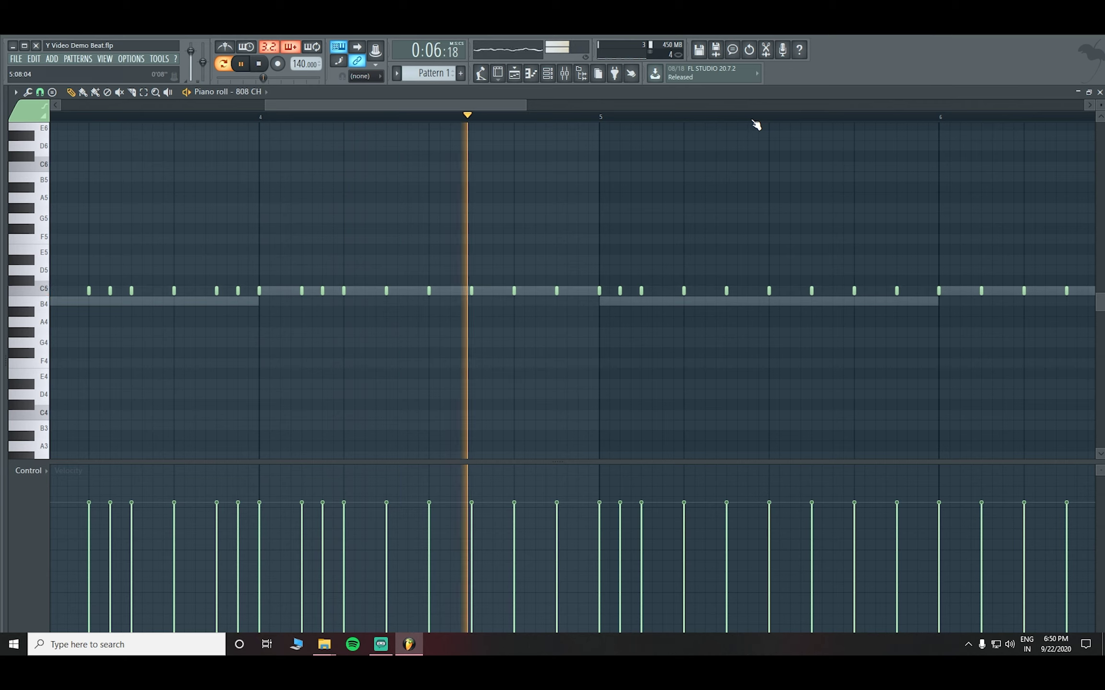
key("space")
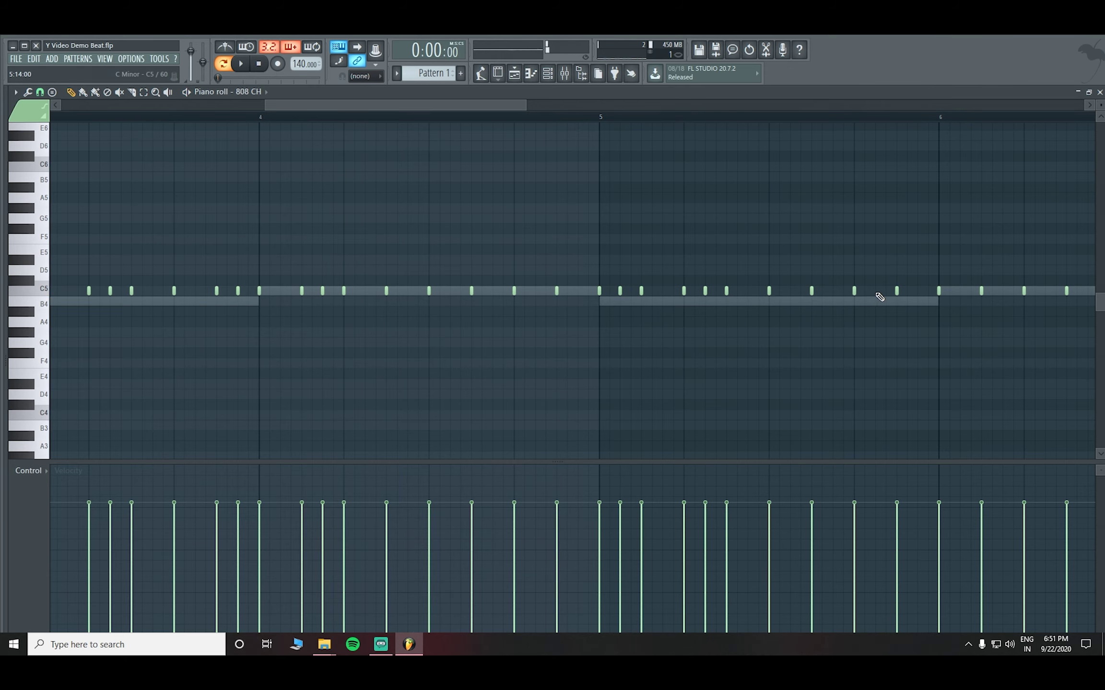
Add C5 hi-hat notes on step 6 of bars 6 and 7 and on steps 4, 10 and 14 of bar 8
scroll(710, 123, "down", 3)
left_click_drag(601, 105, 741, 107)
left_click(619, 291)
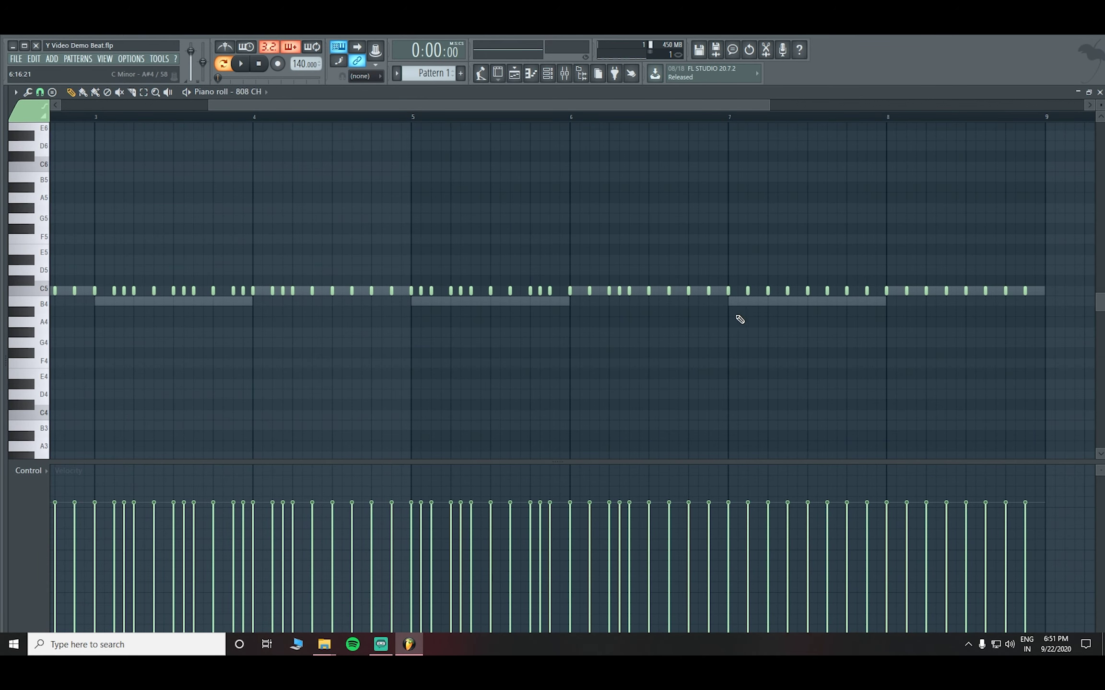
left_click(779, 290)
left_click(916, 291)
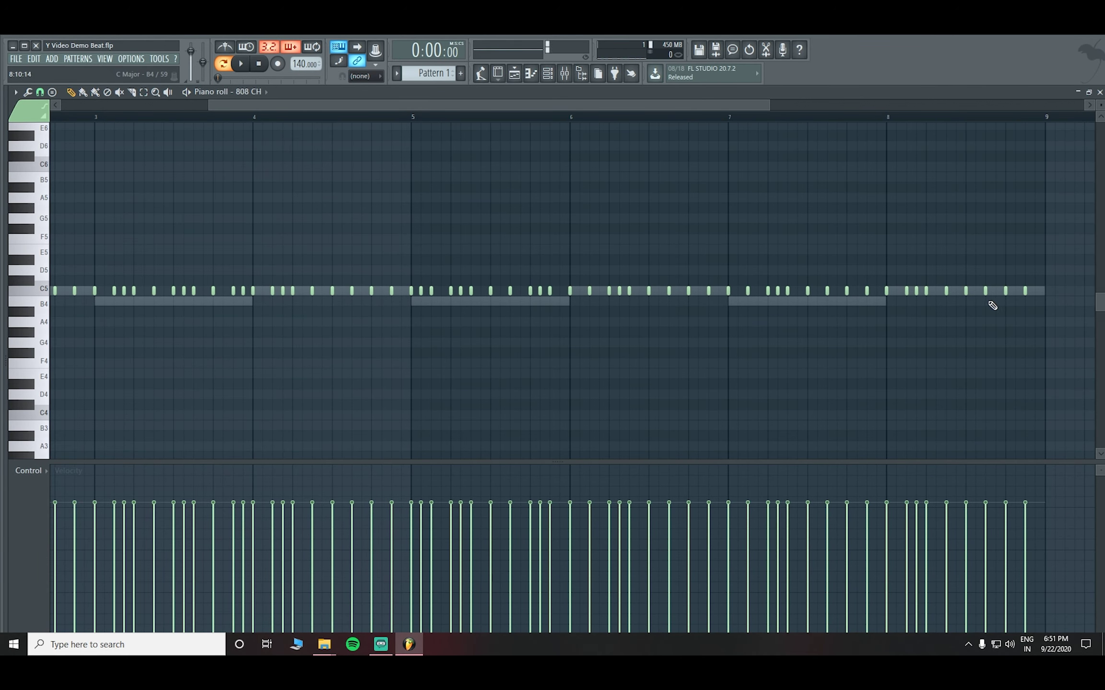
left_click(975, 290)
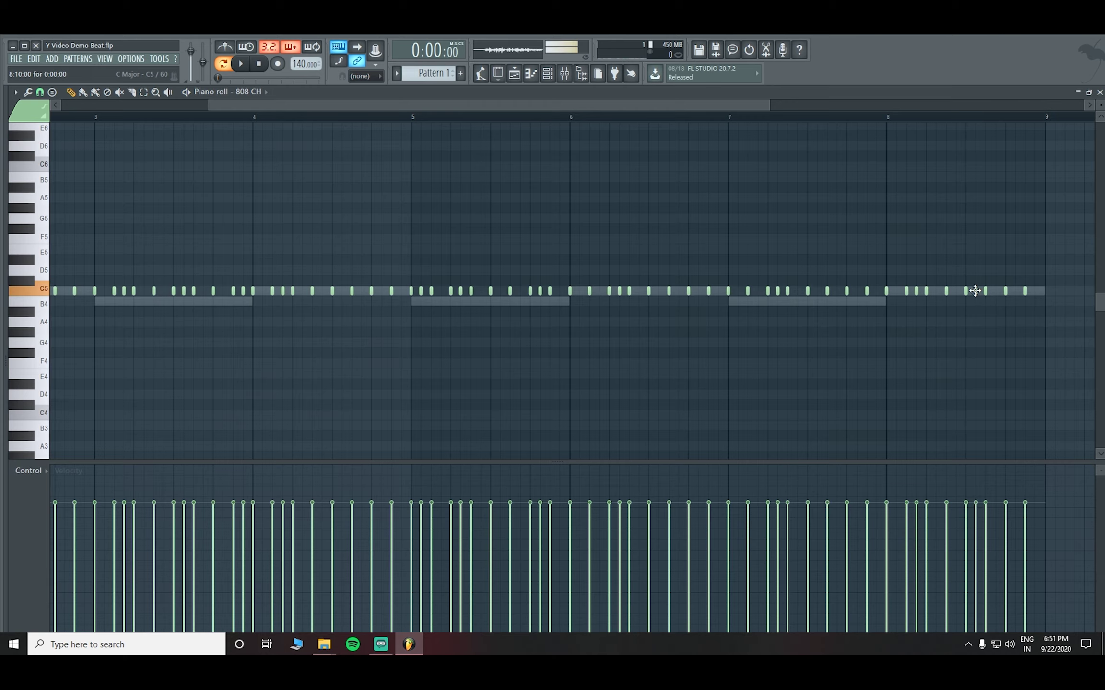
left_click(1016, 291)
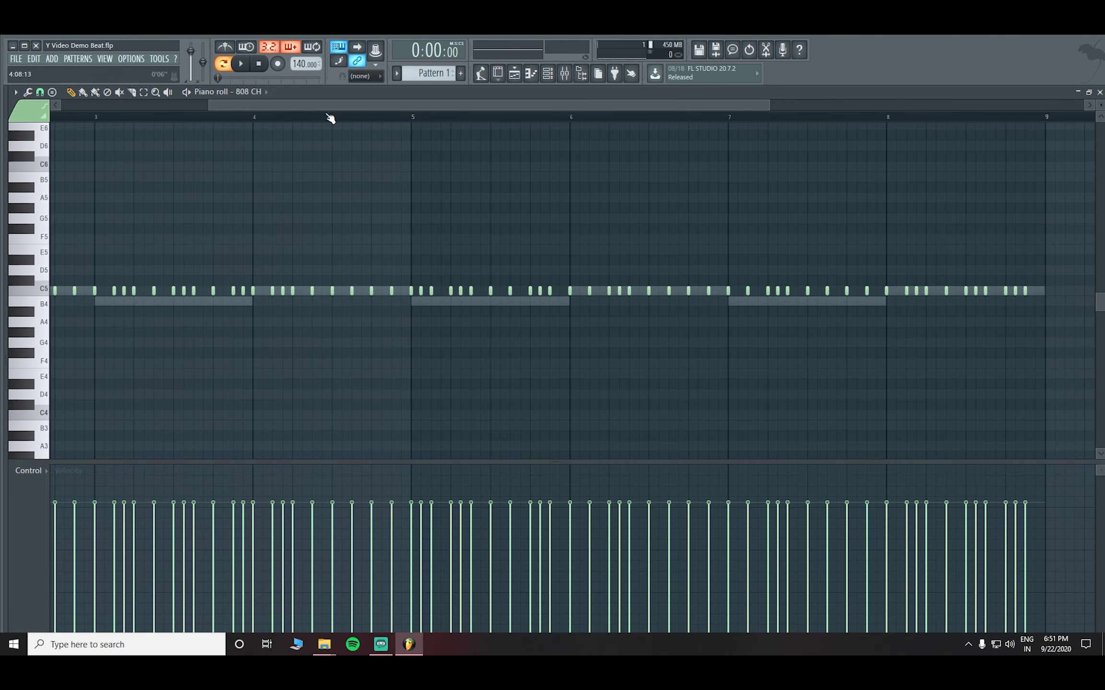
Reduce the velocity of the hi-hats on bar 1 steps 5 and 9, bar 2 steps 2 and 10, and bar 3 step 4
left_click_drag(314, 109, 80, 115)
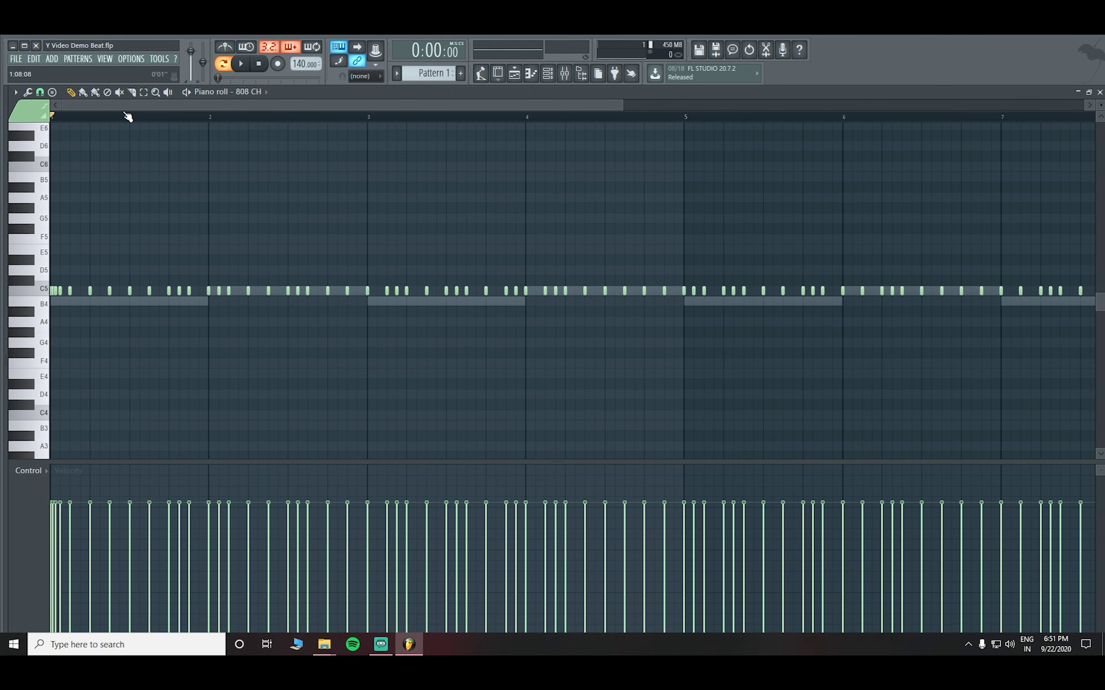
scroll(177, 114, "up", 3)
left_click_drag(140, 109, 106, 110)
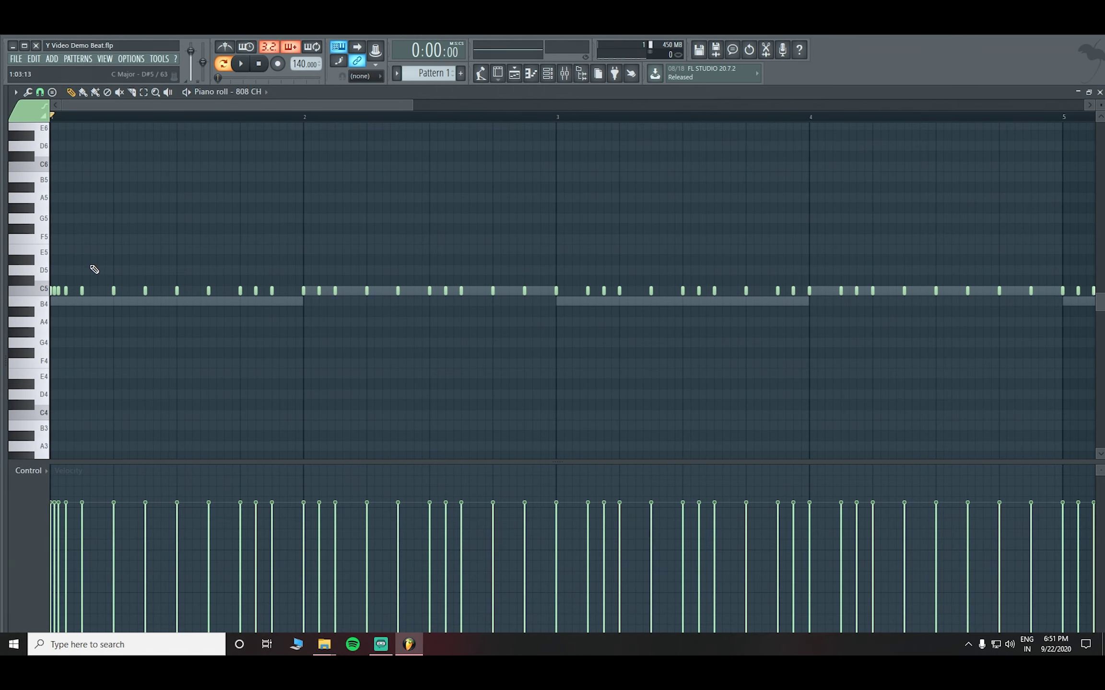
left_click(113, 291)
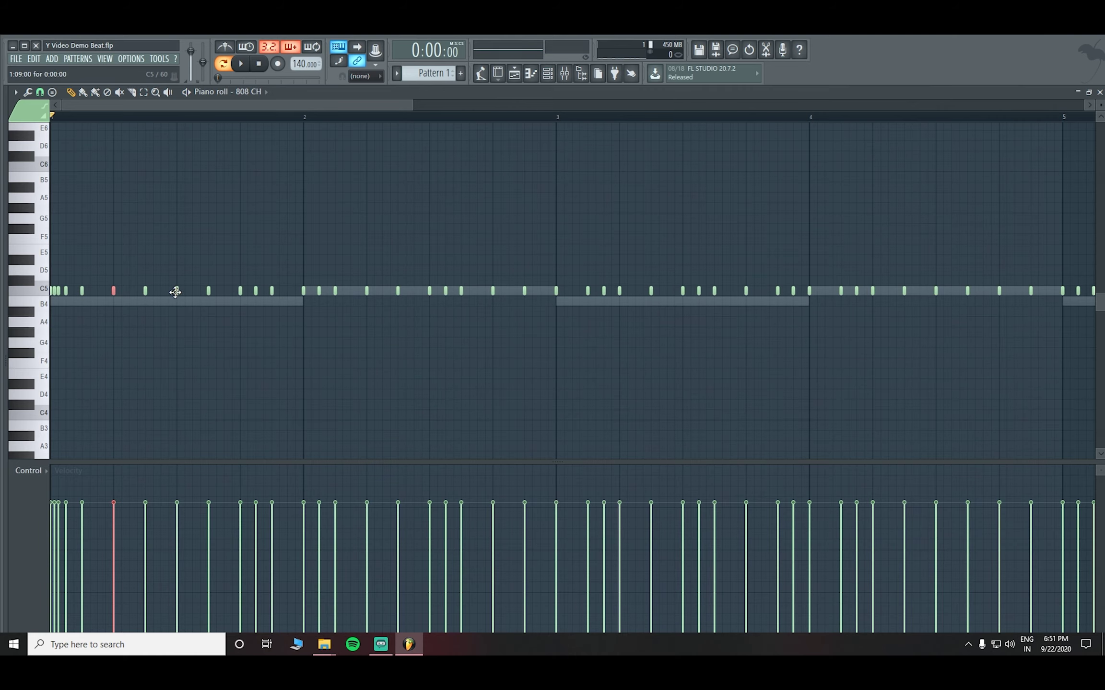
left_click(178, 291)
left_click(319, 291)
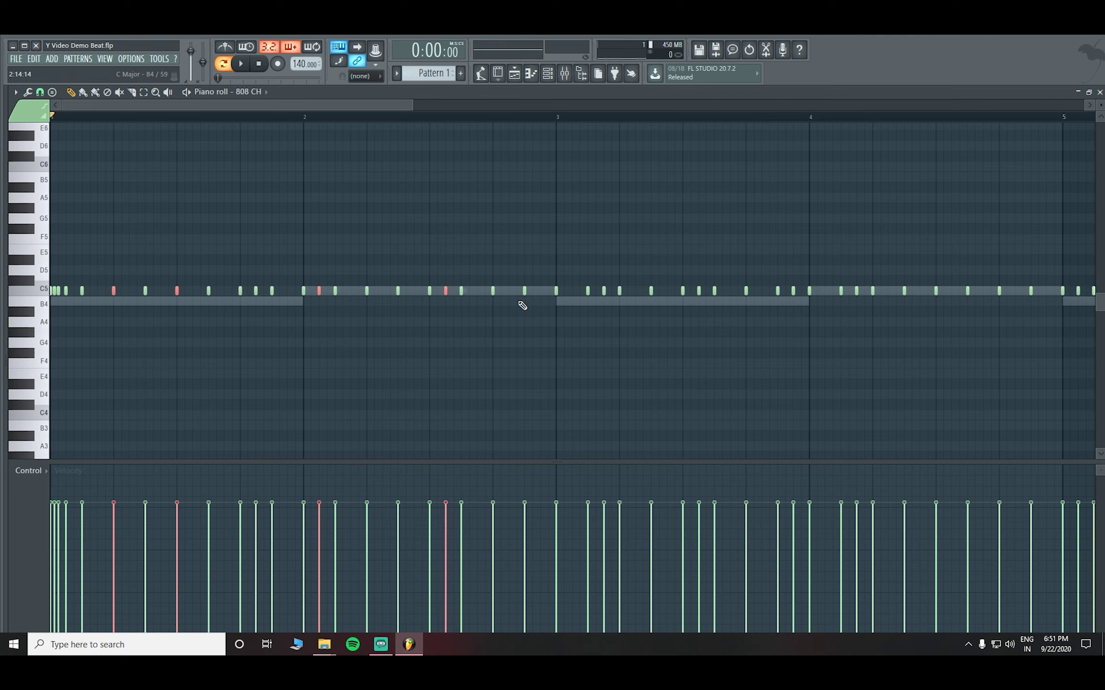
left_click(605, 289)
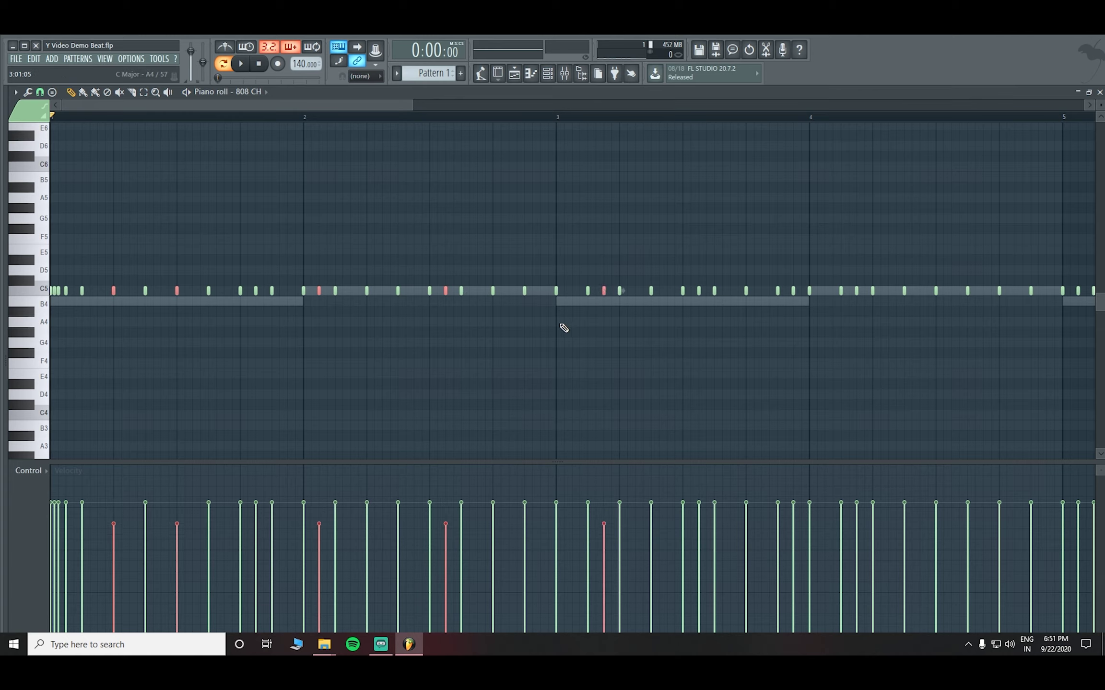
key("space")
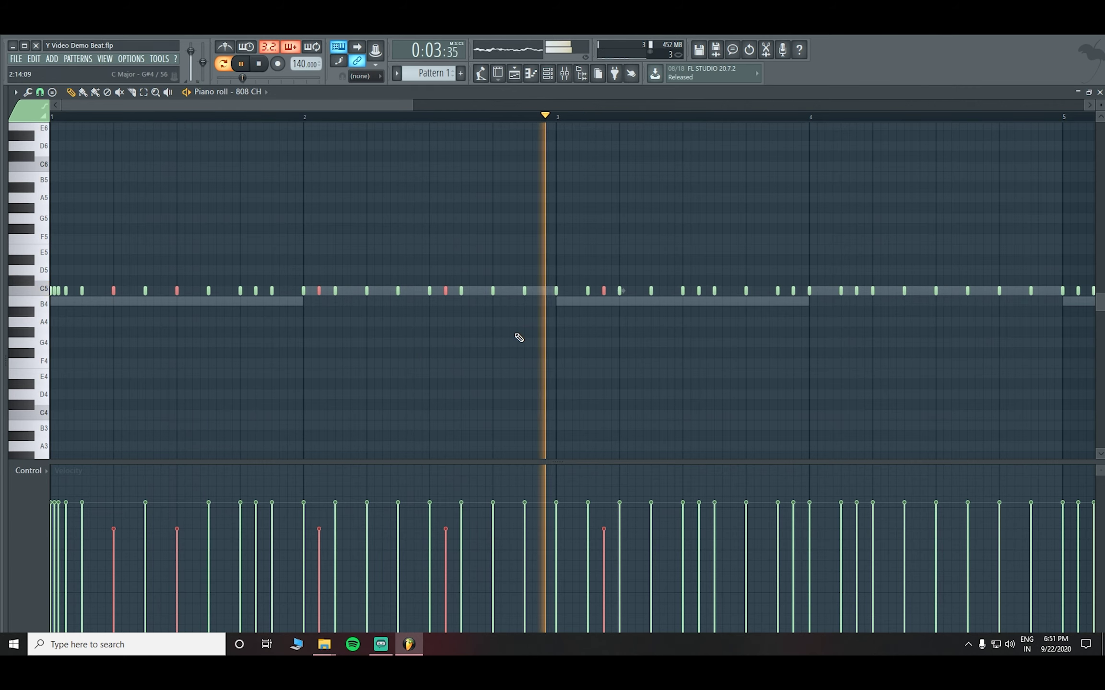
key("space")
Switch to note fine pitch, lower bar 1's opening hi-hat roll, and on its closing roll raise two notes and lower the last
left_click(31, 471)
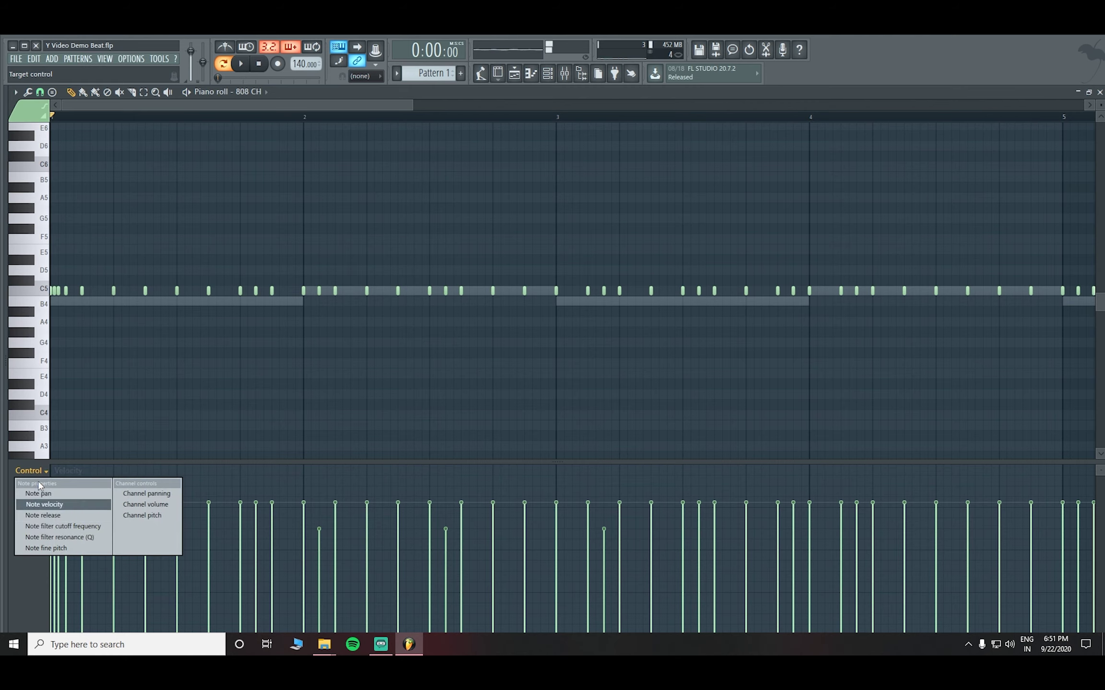
left_click(53, 549)
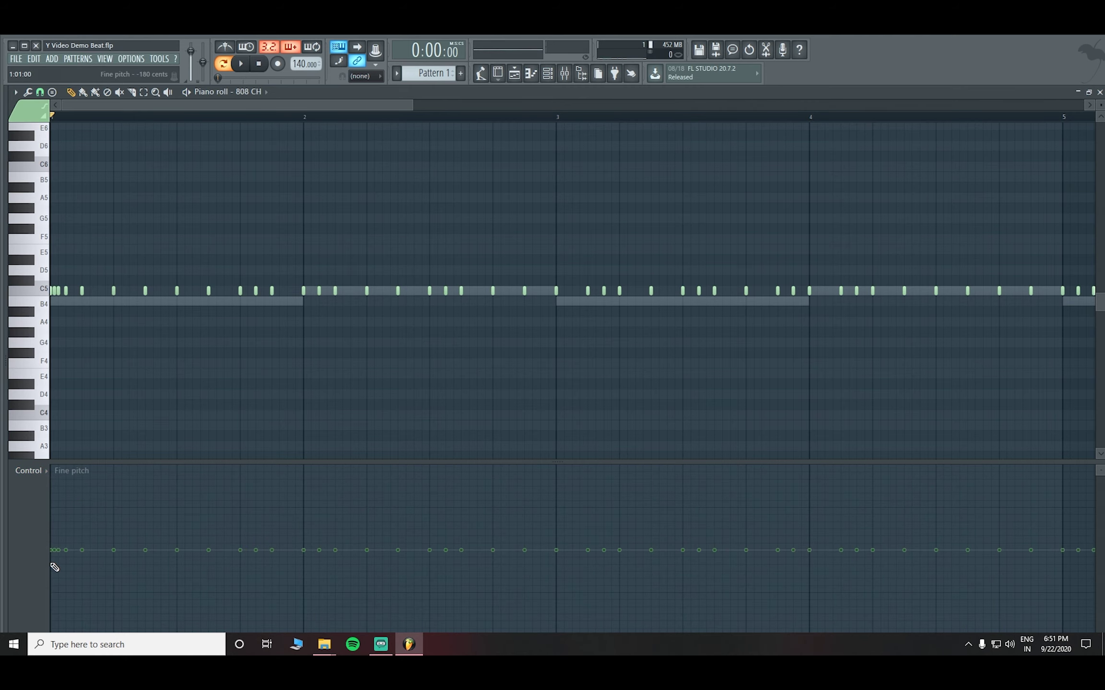
key("space")
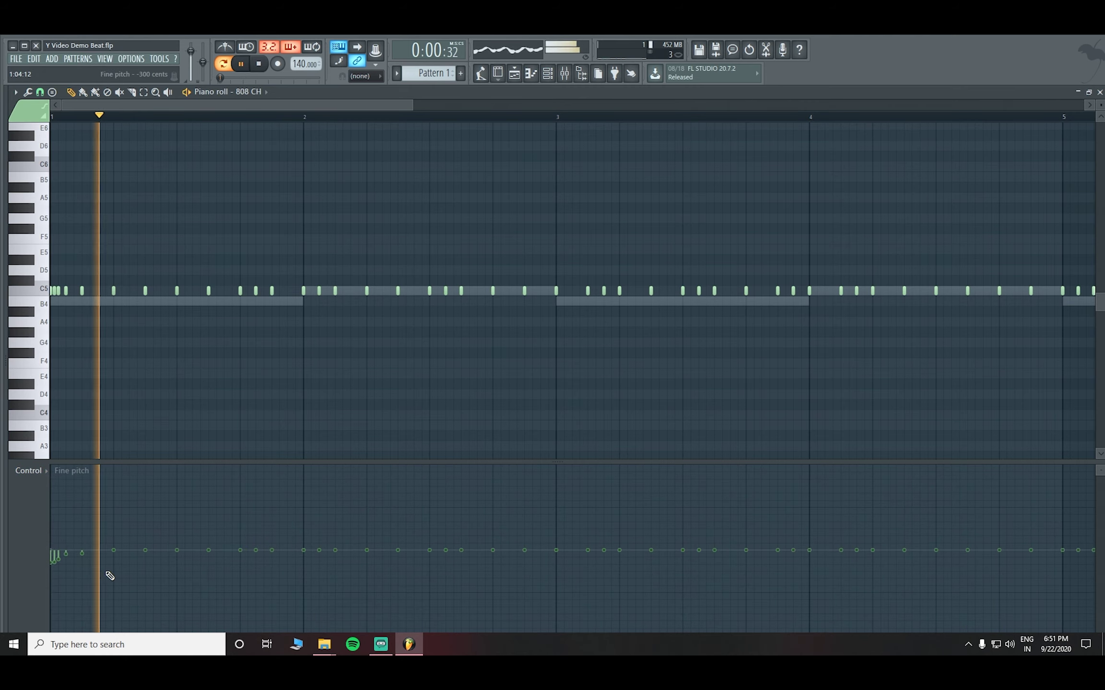
key("space")
left_click_drag(240, 555, 272, 572)
key("space")
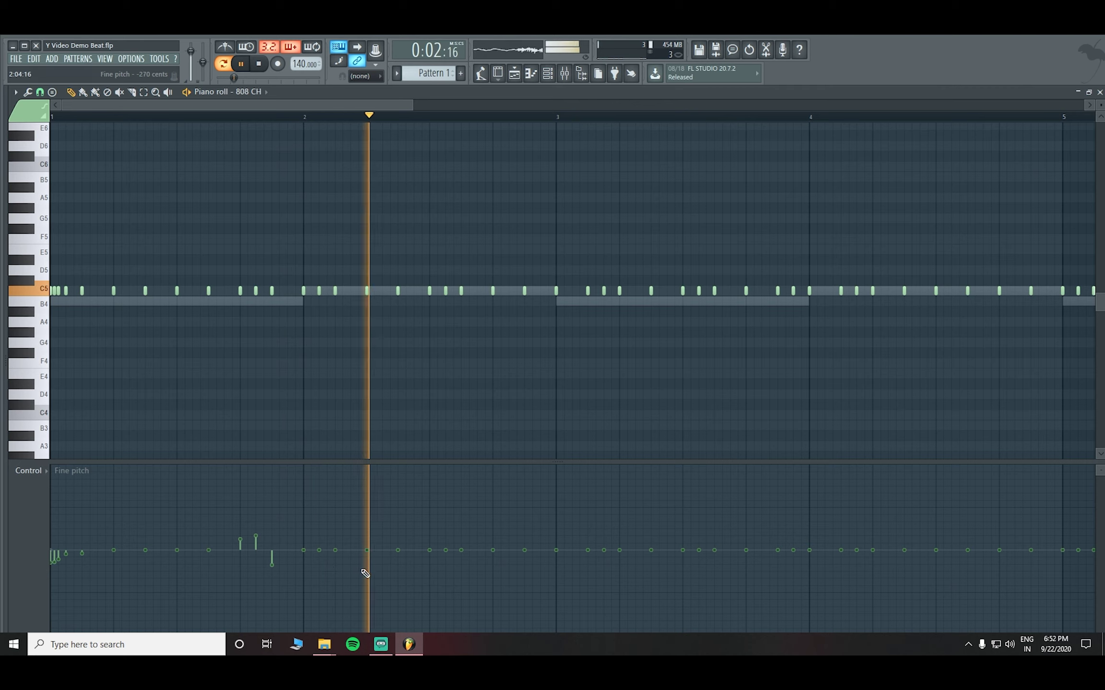
Lower the fine pitch on bar 2 step 7, bar 3 step 4 and bar 4 step 9, and raise bar 3 step 16 to about +530 cents
left_click_drag(397, 578, 398, 582)
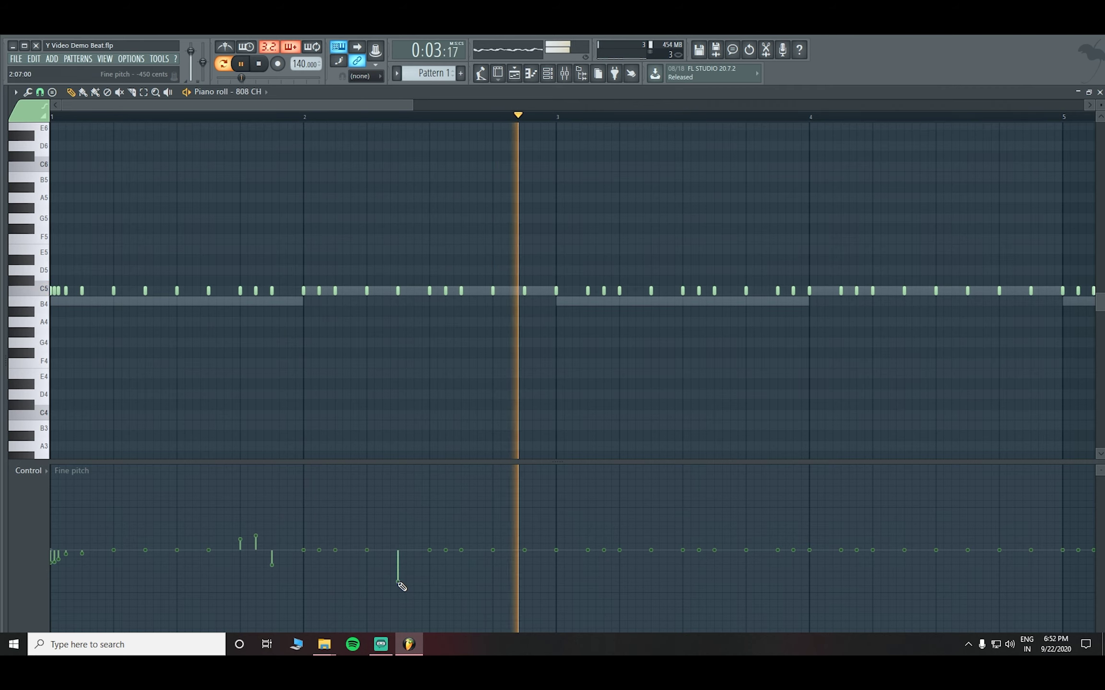
left_click(604, 582)
left_click(793, 513)
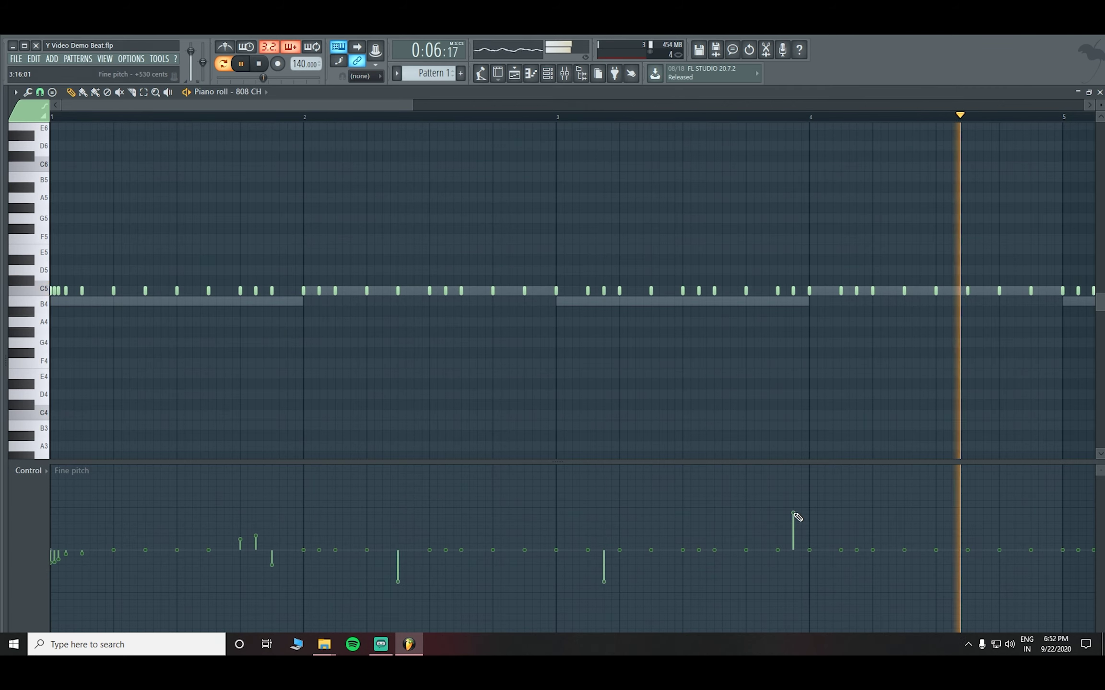
left_click(935, 579)
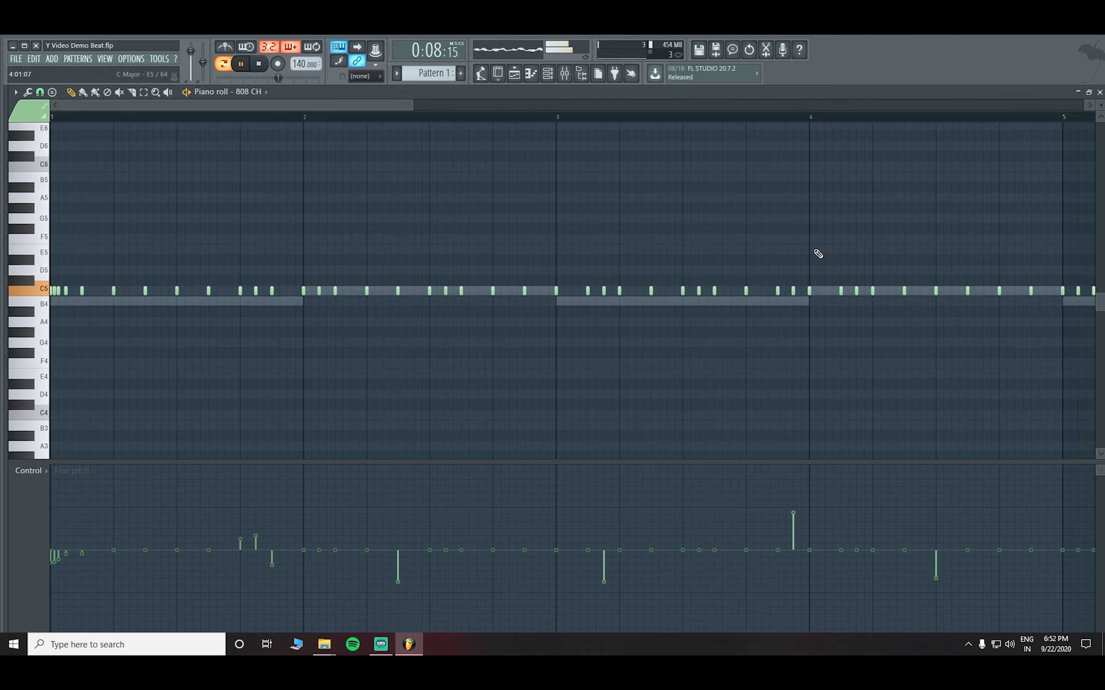
key("space")
Draw varied fine pitch offsets on the hi-hats across bars 5 to 8, audition them and close the piano roll
scroll(661, 120, "down", 6)
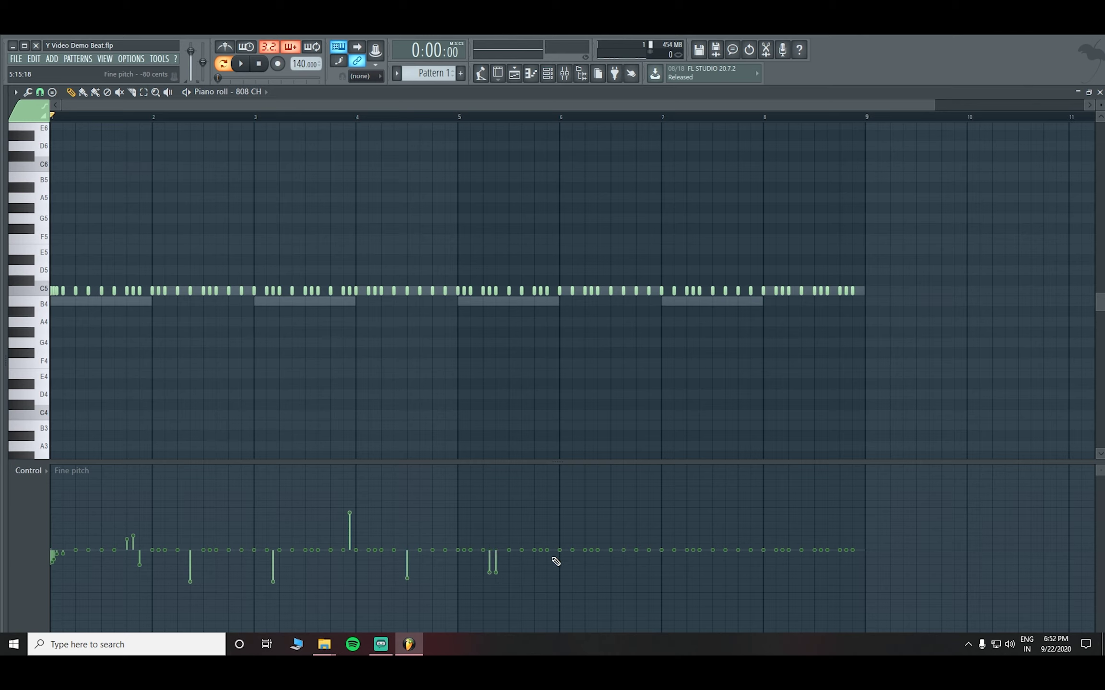
left_click_drag(564, 574, 674, 537)
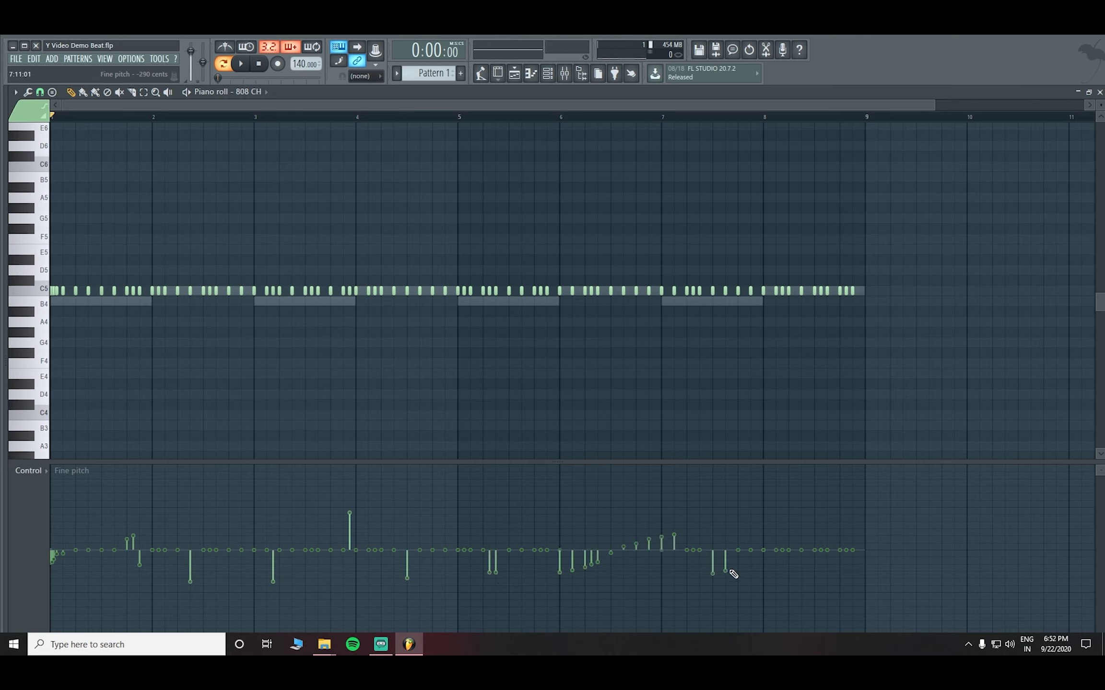
key("space")
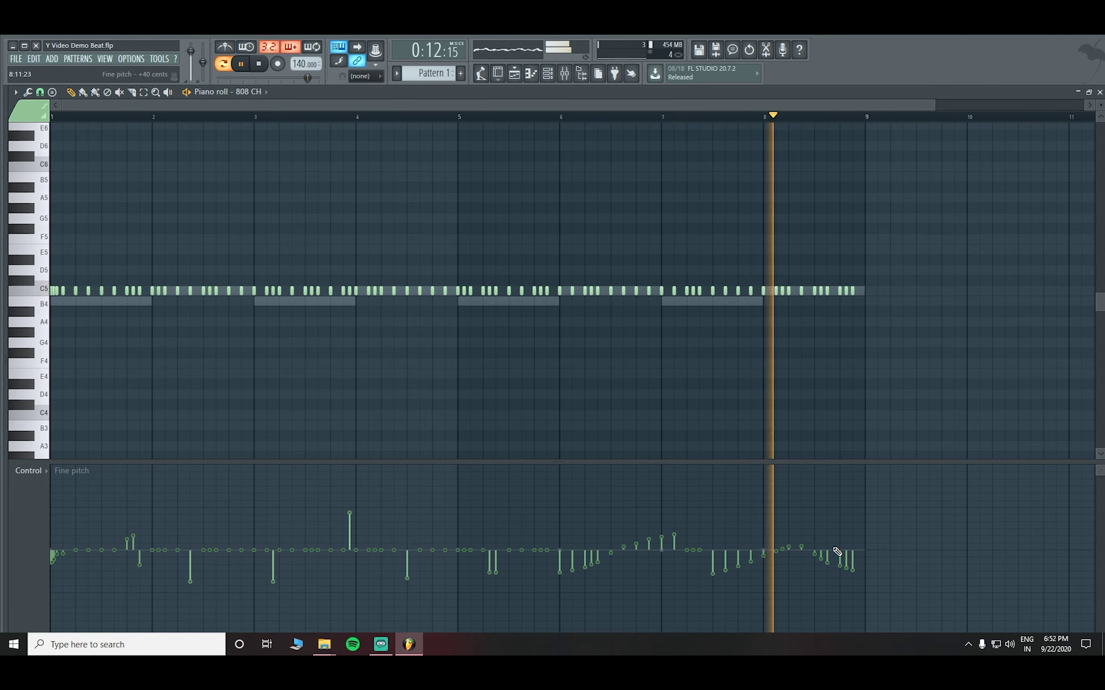
key("space")
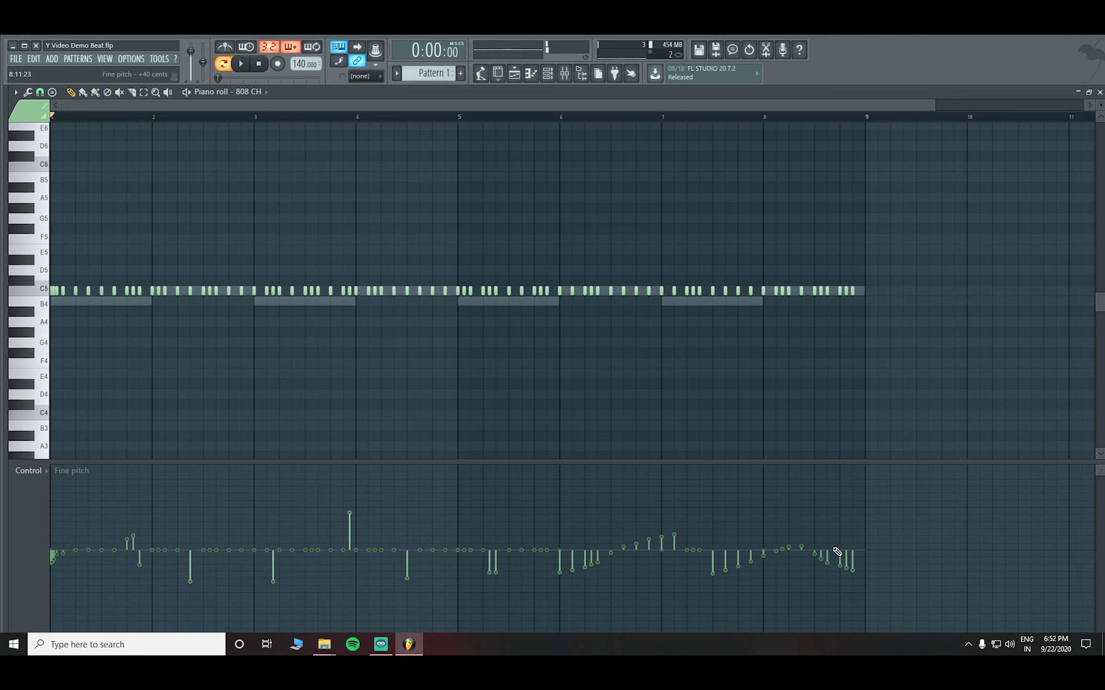
left_click(1100, 93)
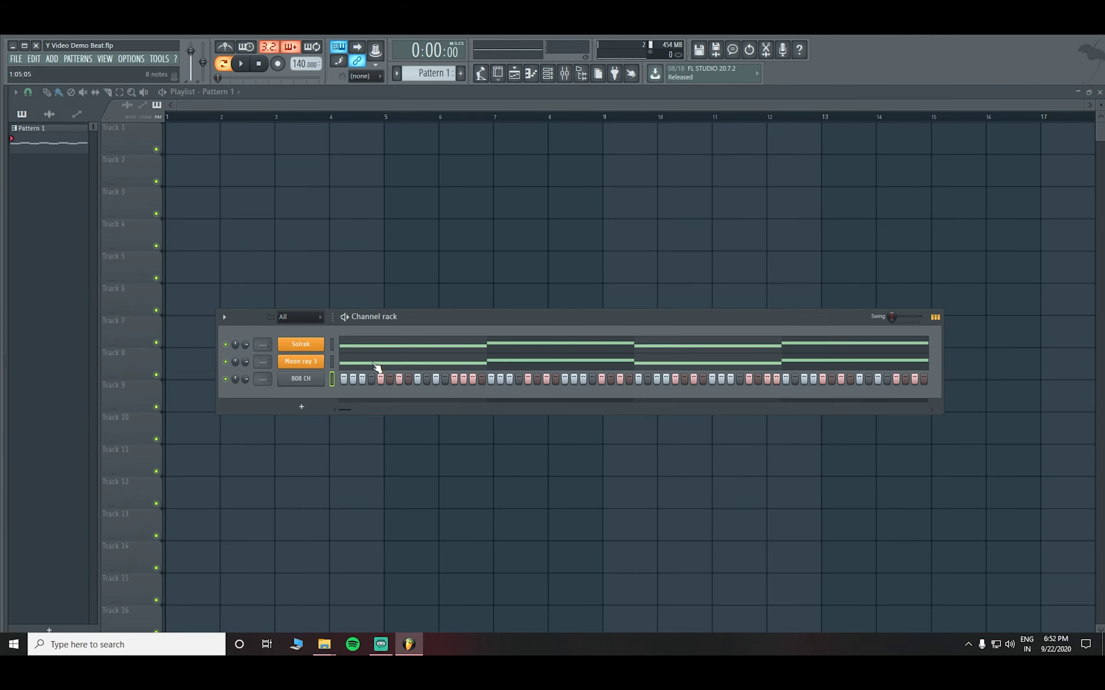
Clone the Moon ray 3 channel and load the Bellarina bell preset in the copy
right_click(298, 371)
left_click(398, 451)
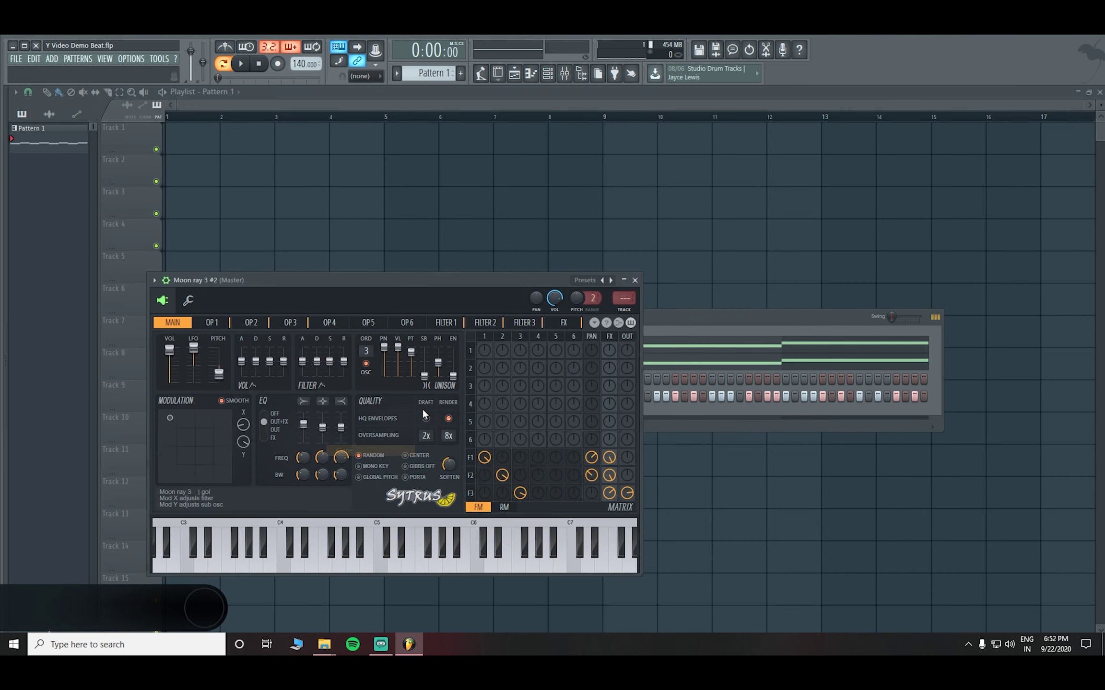
left_click(575, 280)
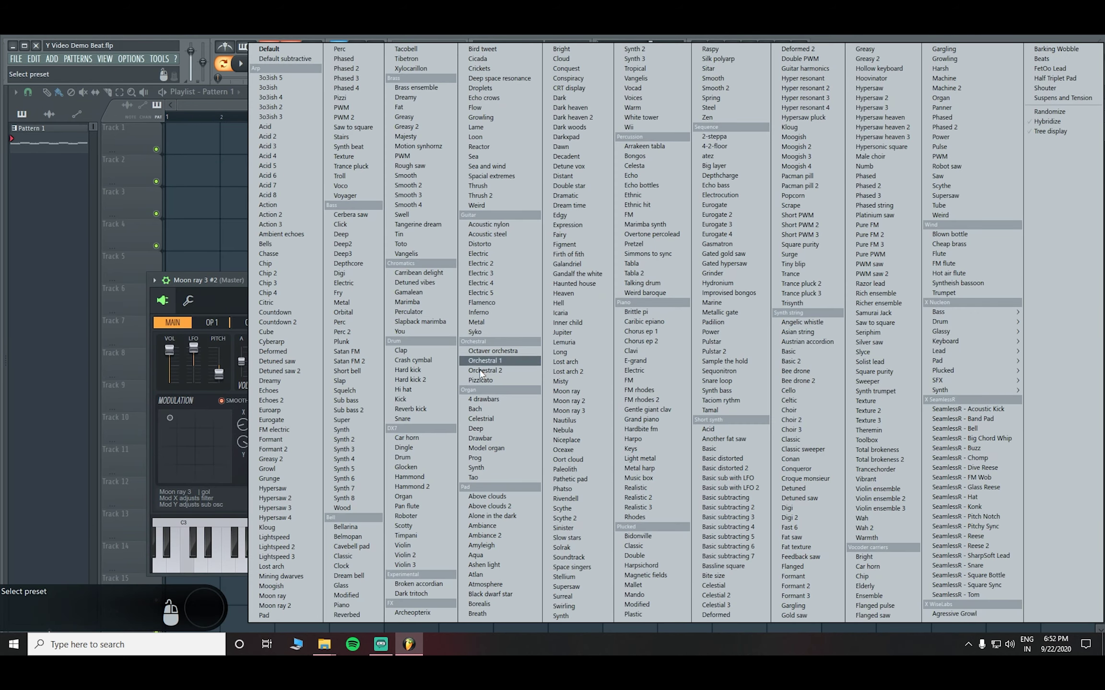
left_click(349, 527)
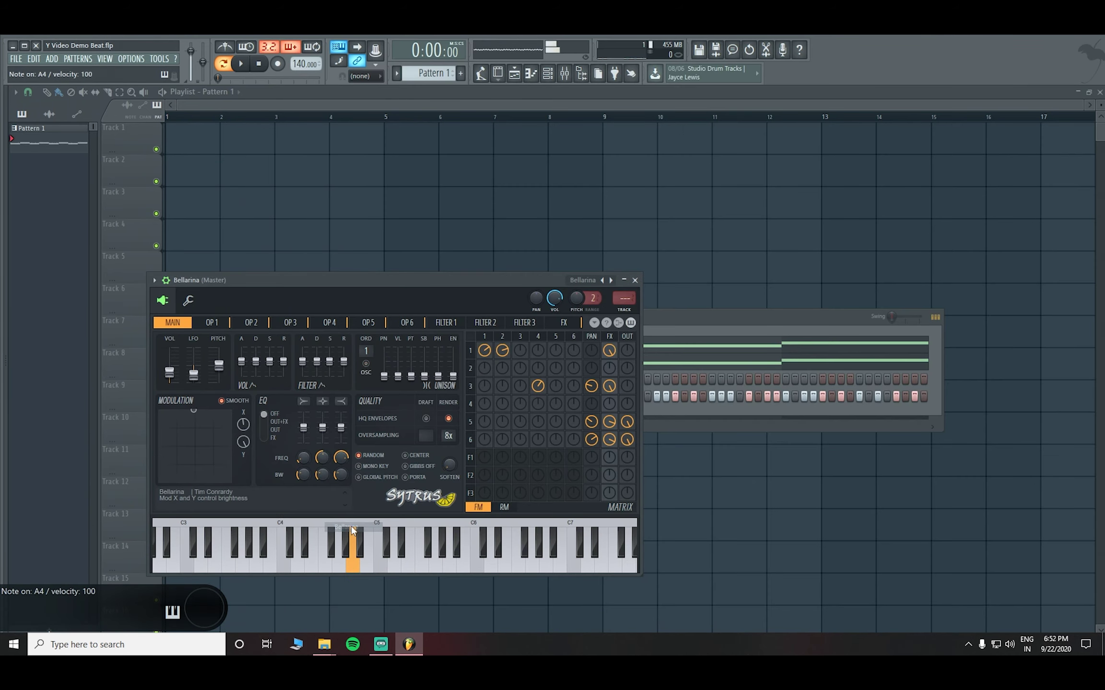
Change the cloned Sytrus to the Belmopan preset, audition it with a repeated B4 note, and close the plugin
left_click(611, 281)
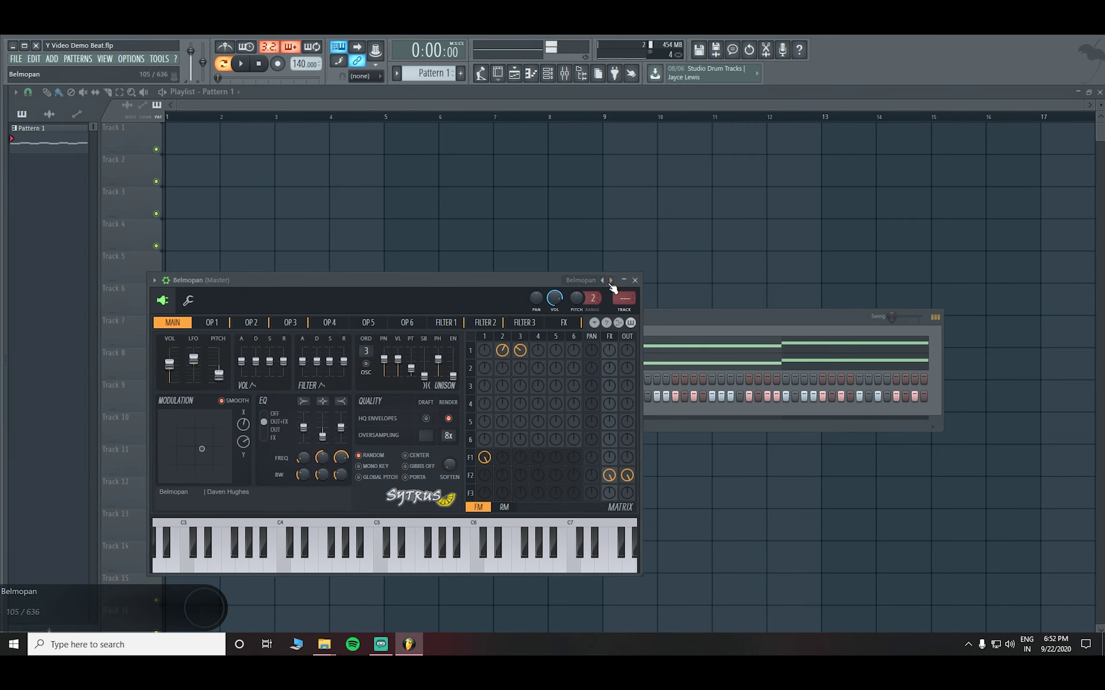
key("m")
key("m")
key("m")
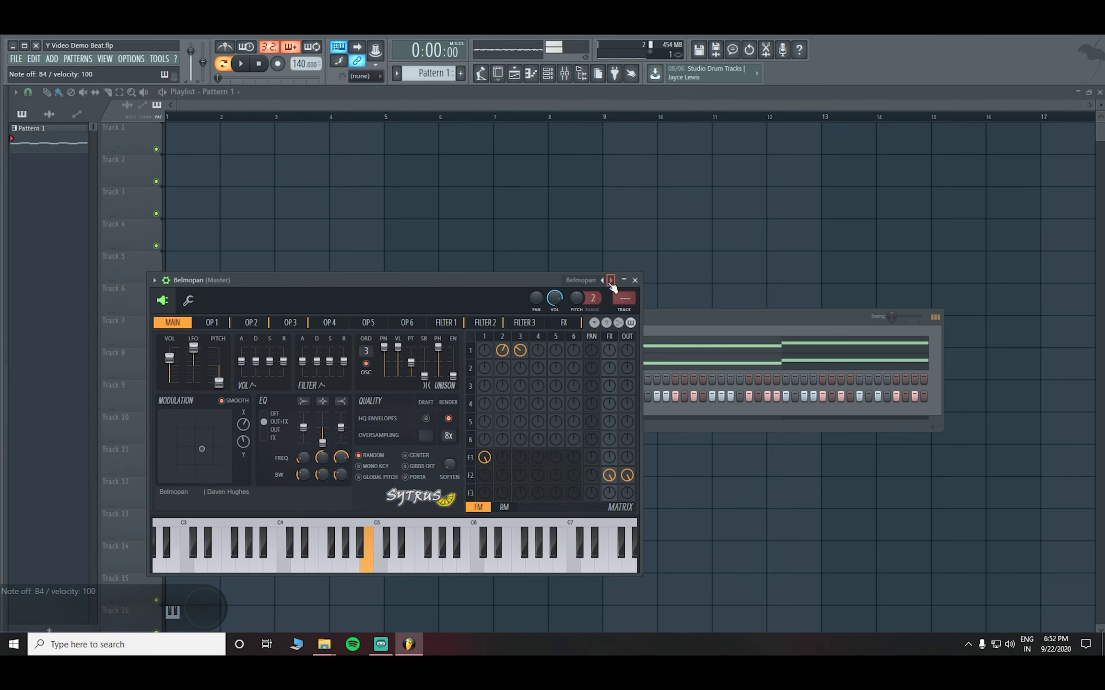
left_click(635, 280)
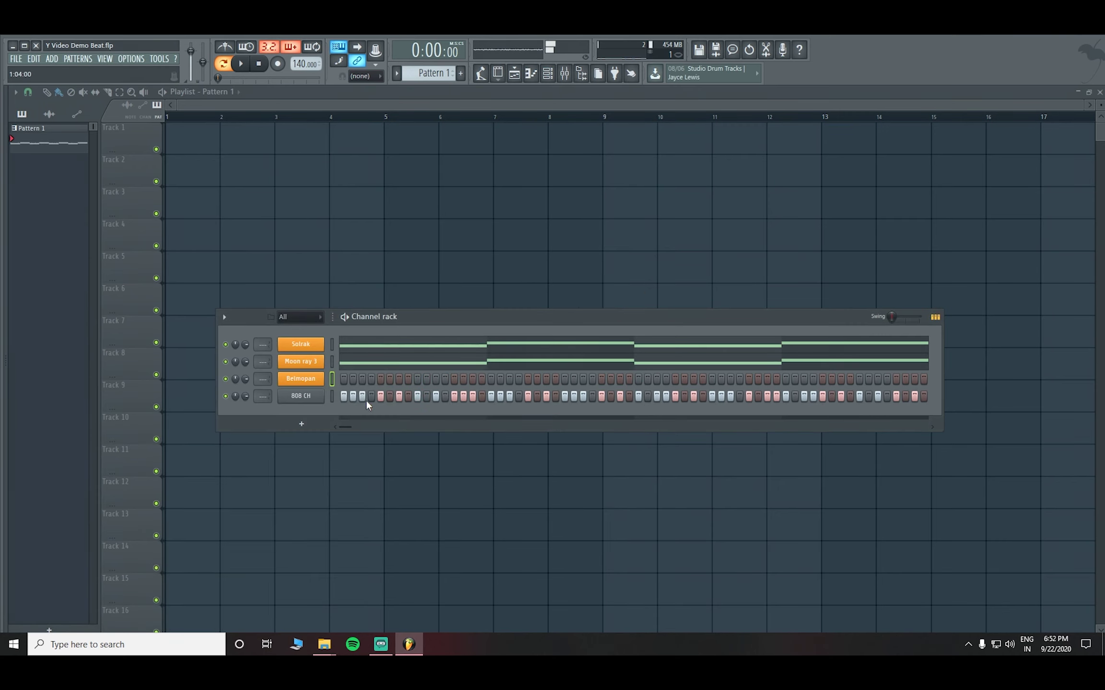
Open the Belmopan channel's piano roll and try short B4 notes in bar 1
right_click(307, 388)
left_click(336, 380)
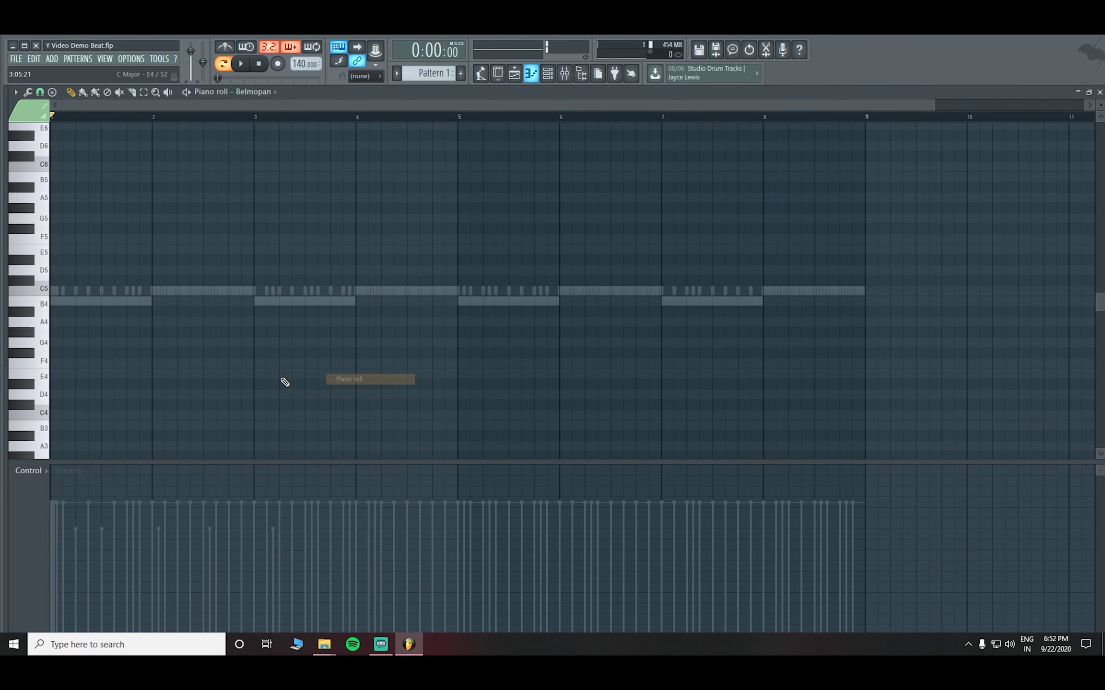
scroll(111, 119, "up", 3)
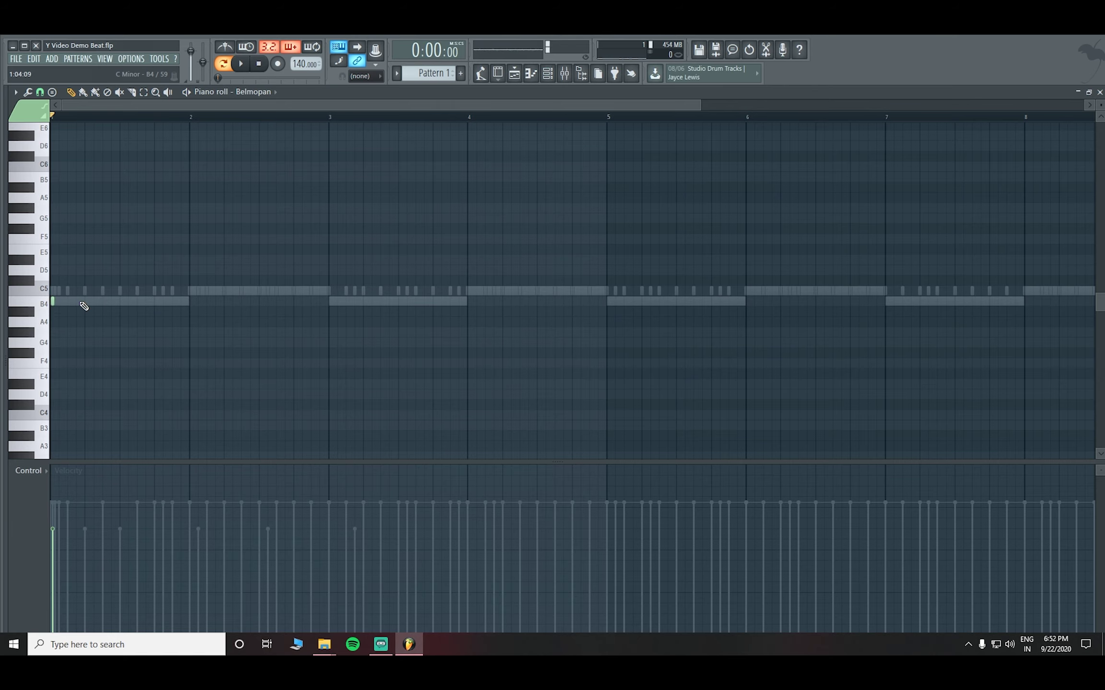
key("space")
key("space")
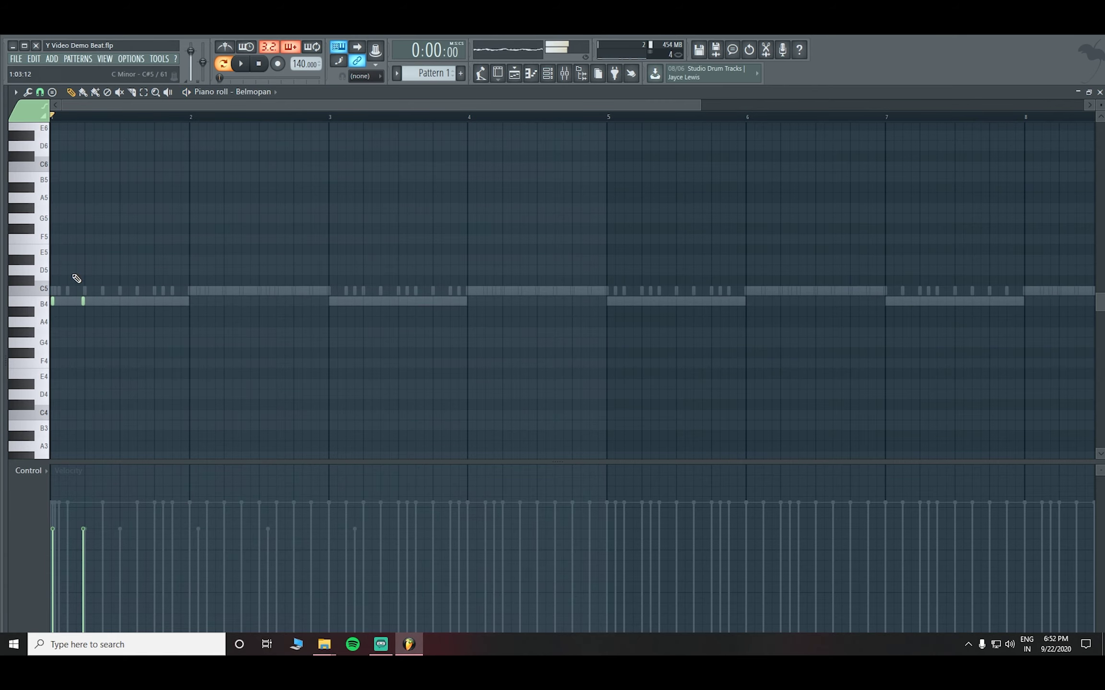
scroll(78, 108, "up", 2)
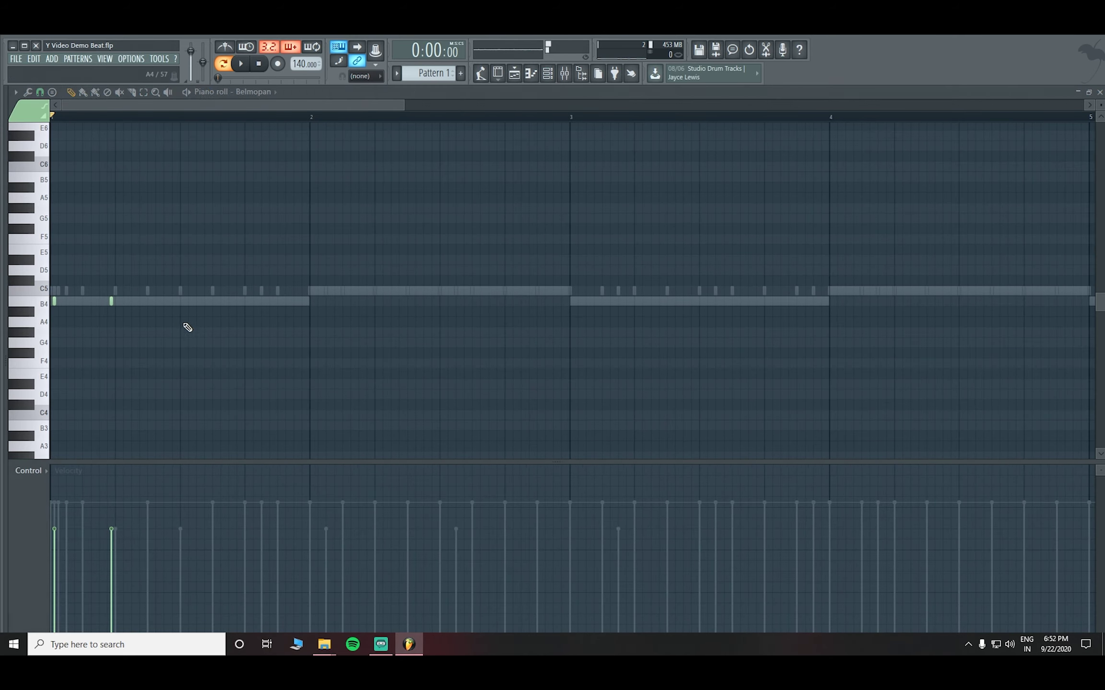
Set the snap to 1/6 beat and replace the short Belmopan notes with one longer B4 at the start of bar 1
left_click(41, 92)
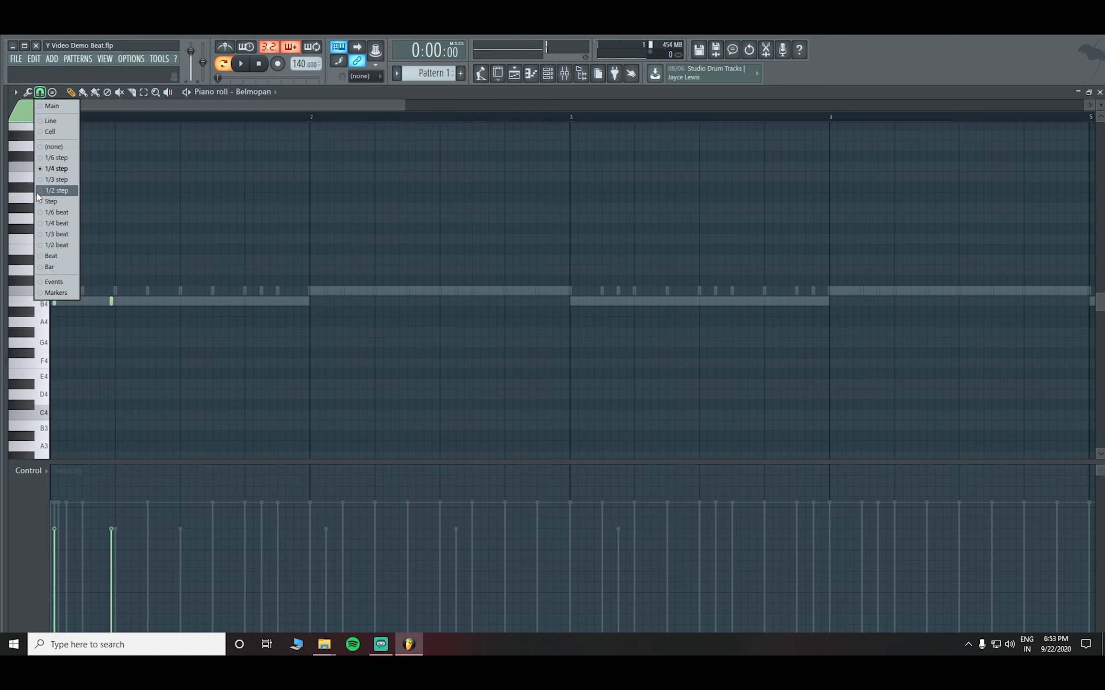
left_click(41, 212)
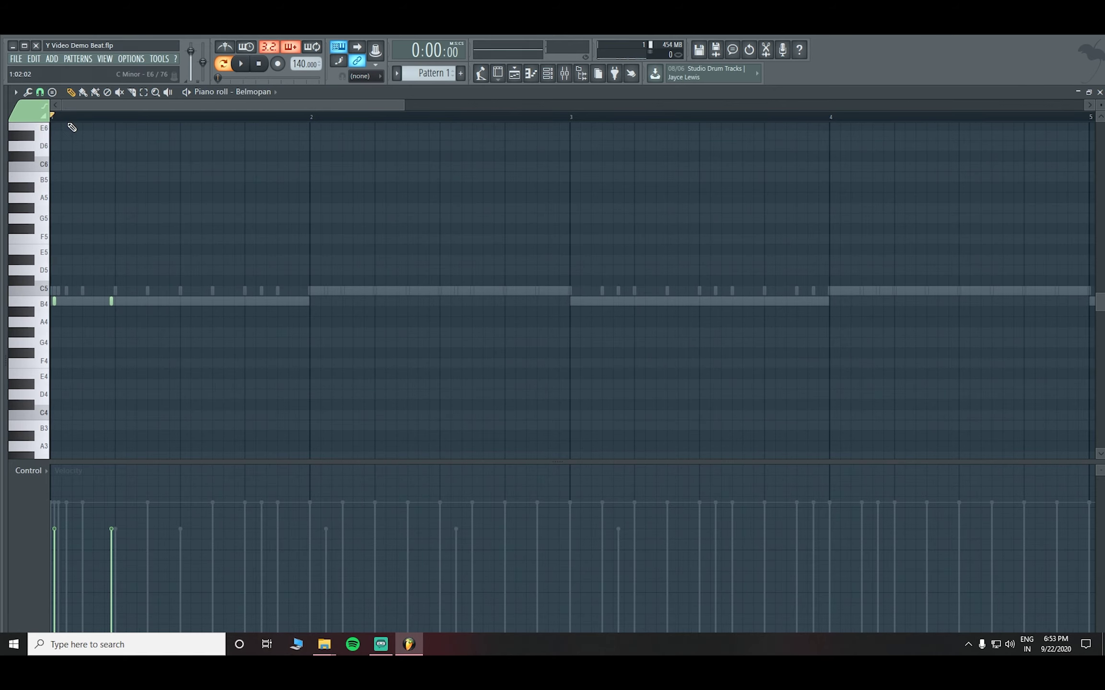
scroll(72, 127, "up", 4)
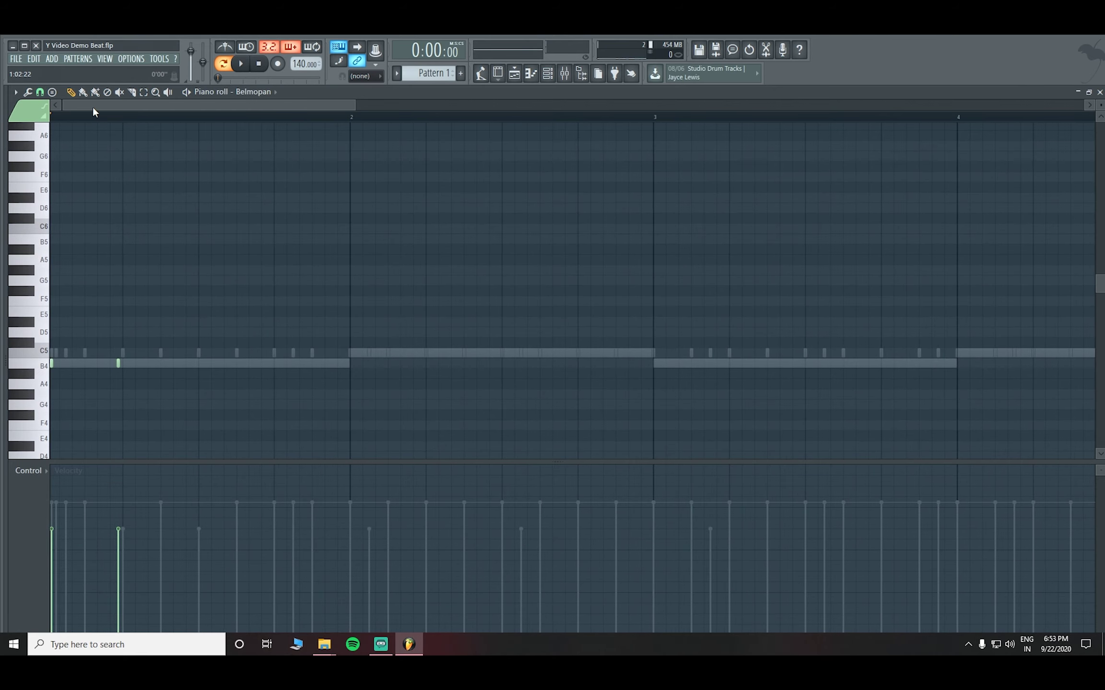
double_click(54, 363)
right_click(56, 364)
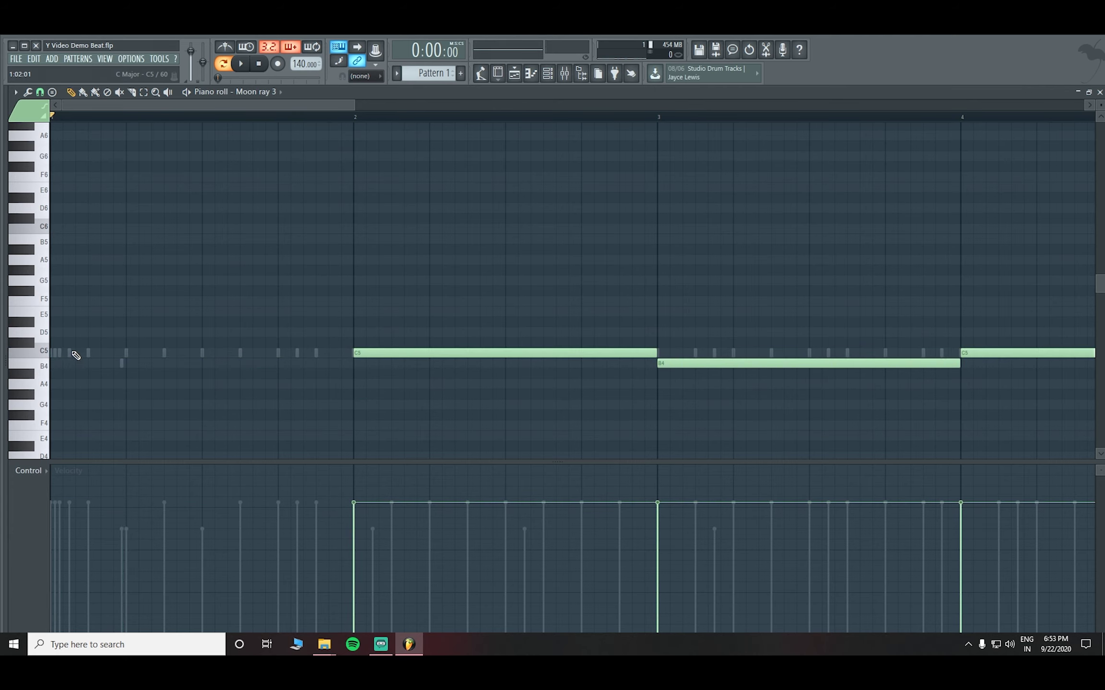
key("ctrl+z")
left_click(277, 92)
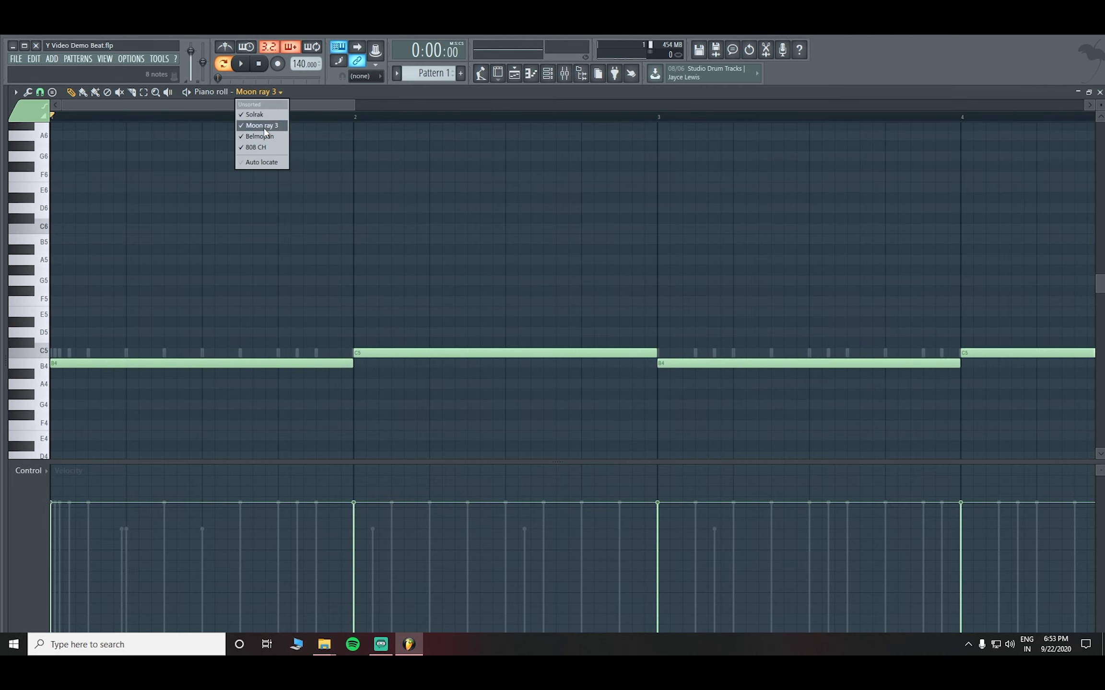
left_click(260, 136)
right_click(120, 364)
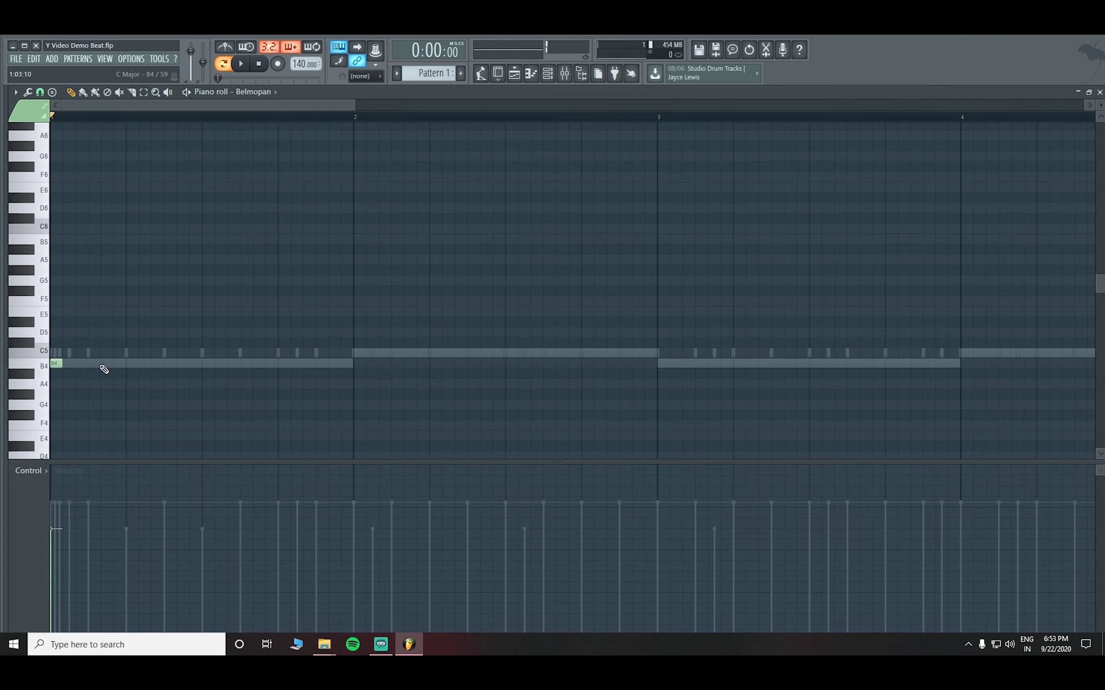
left_click(117, 367)
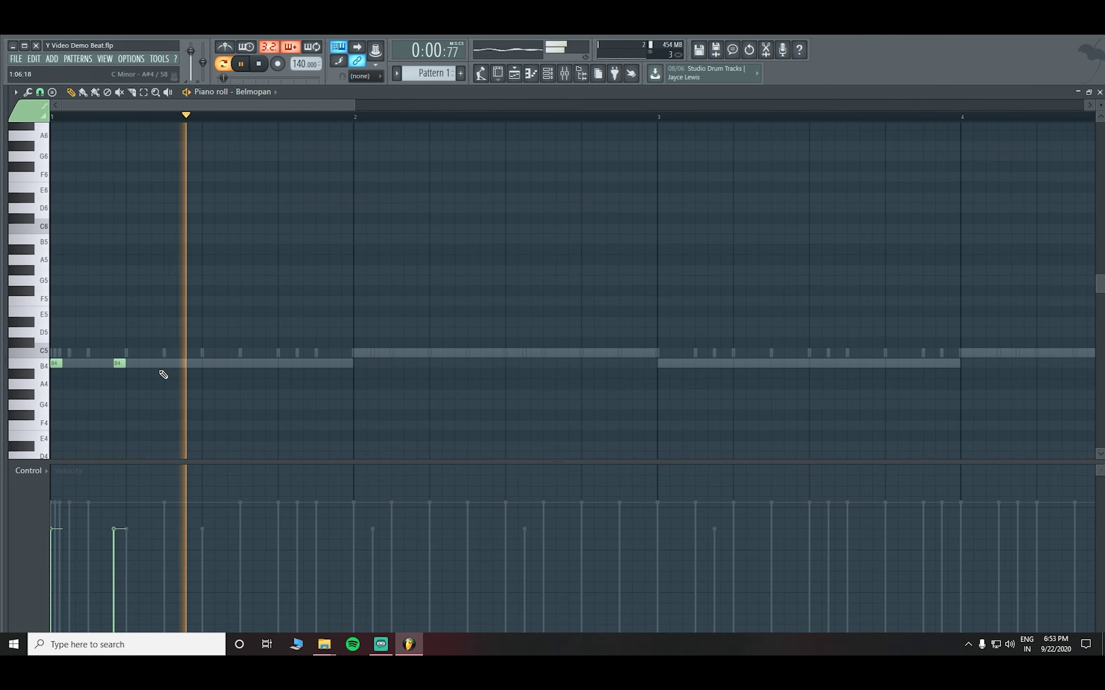
double_click(134, 366)
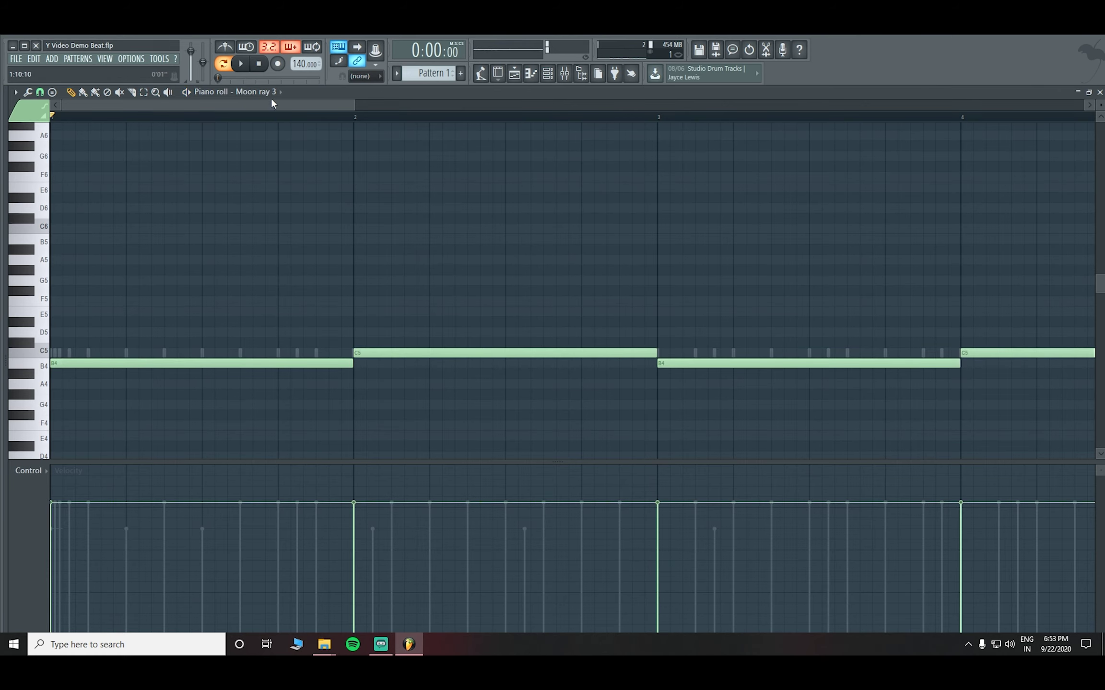
left_click(280, 91)
left_click(261, 136)
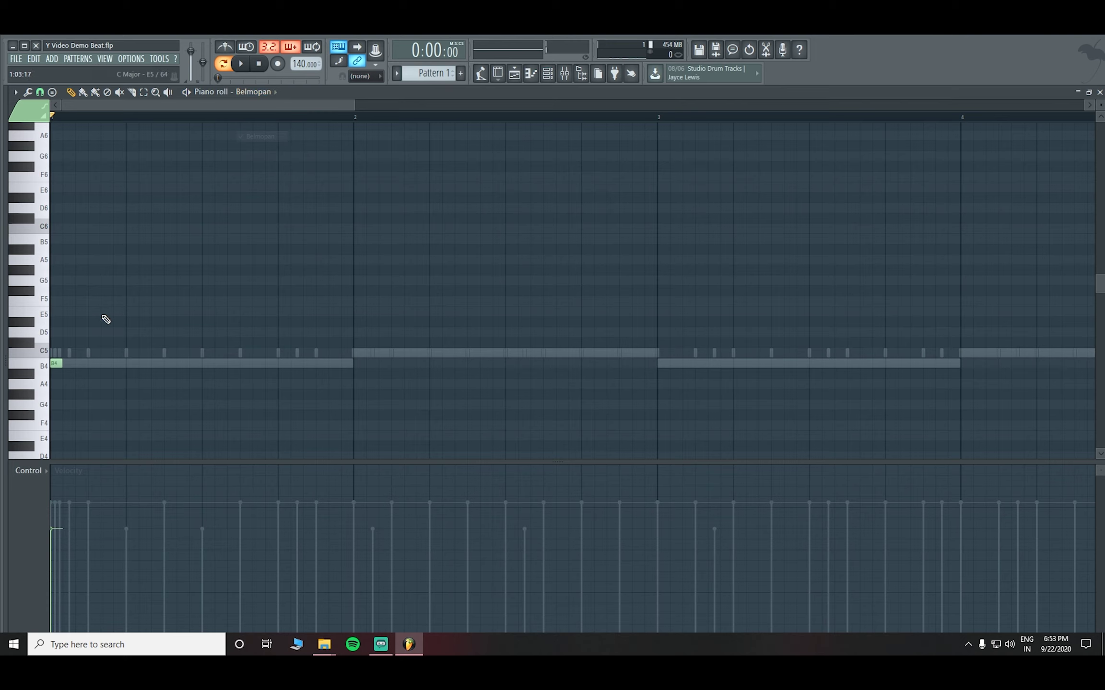
double_click(130, 367)
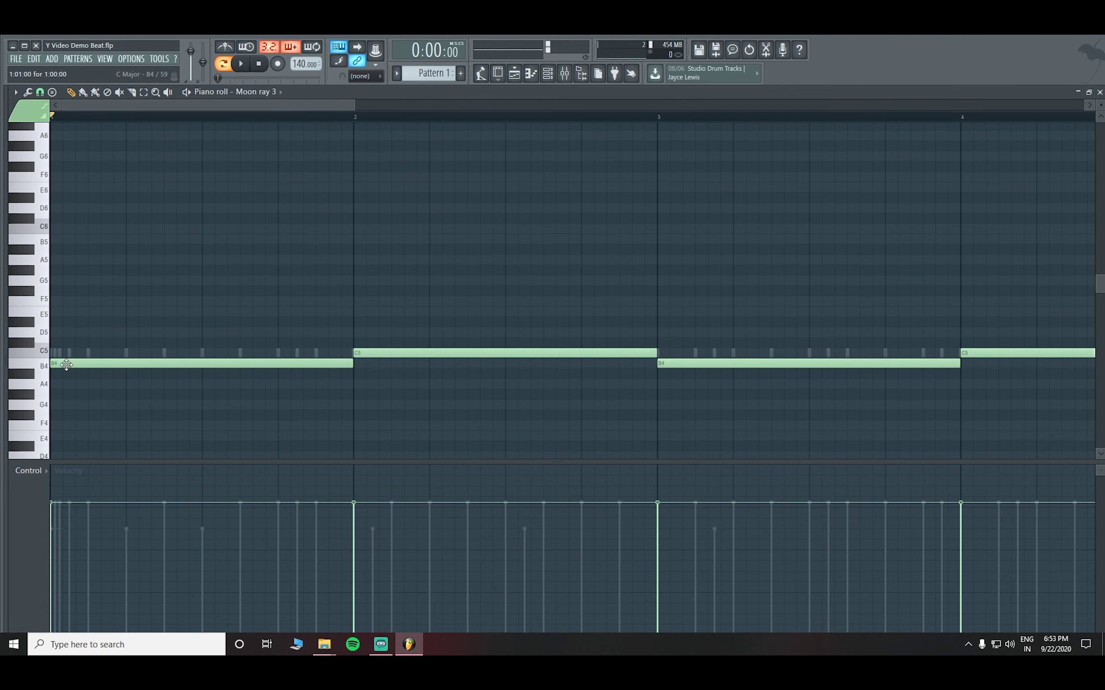
left_click(281, 93)
left_click(272, 143)
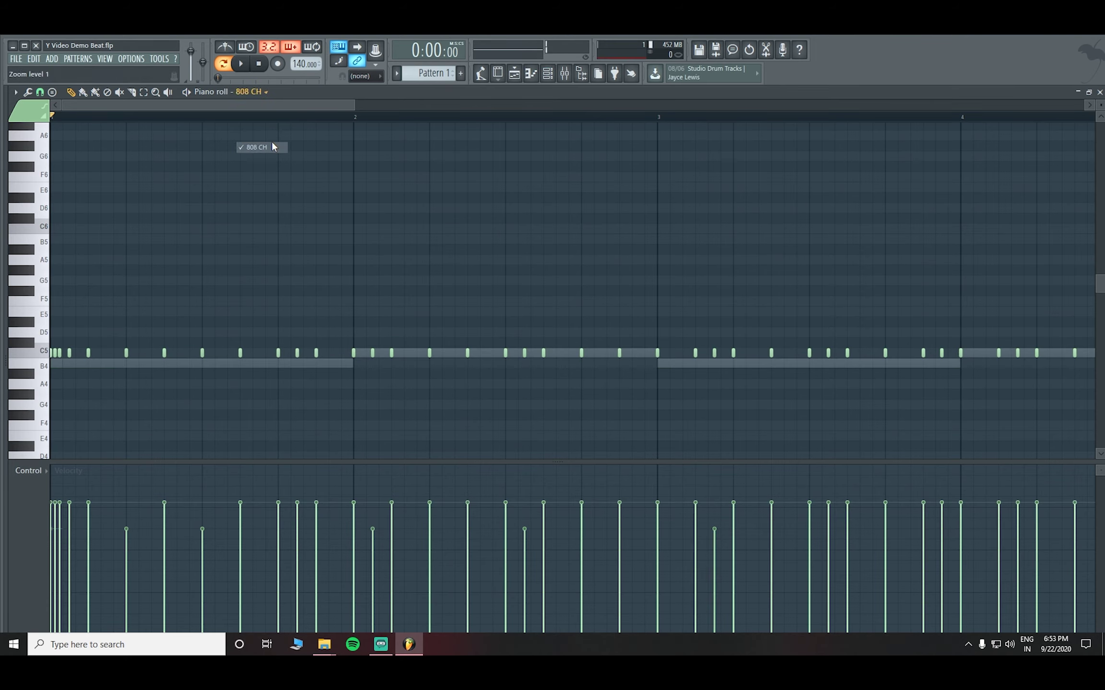
left_click(265, 93)
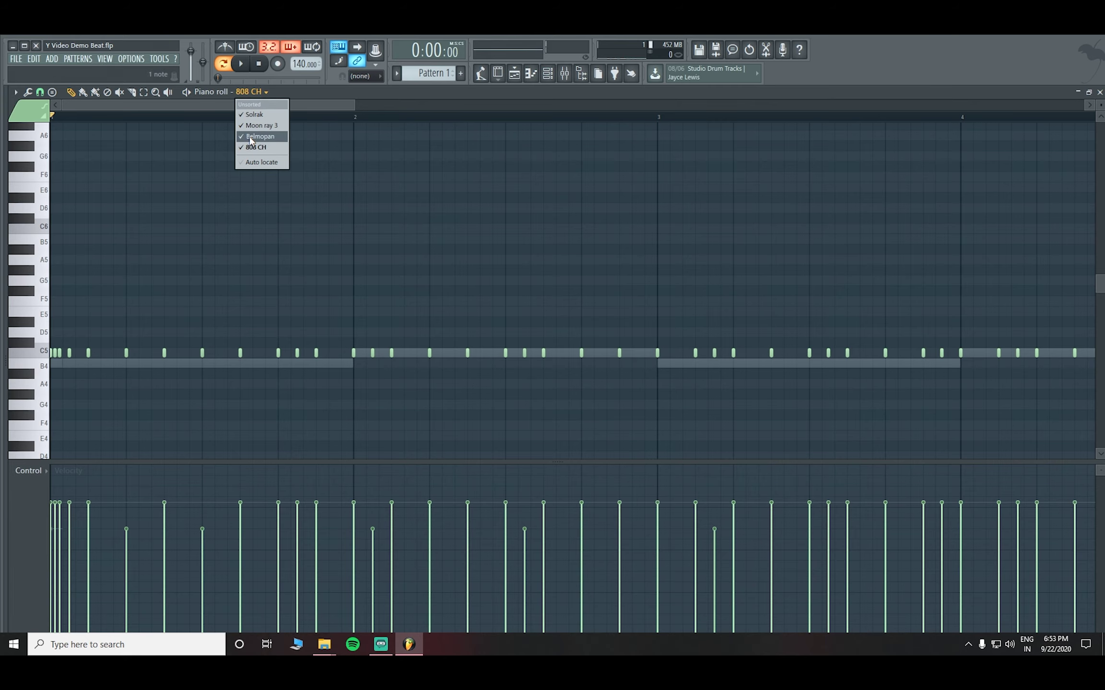
left_click(248, 144)
Place a B4 bell note on each of the four beats of bar 1 and audition the pattern
left_click(127, 302)
right_click(132, 304)
left_click(55, 302)
left_click(134, 302)
key("space")
key("space")
left_click(203, 301)
key("space")
left_click(286, 303)
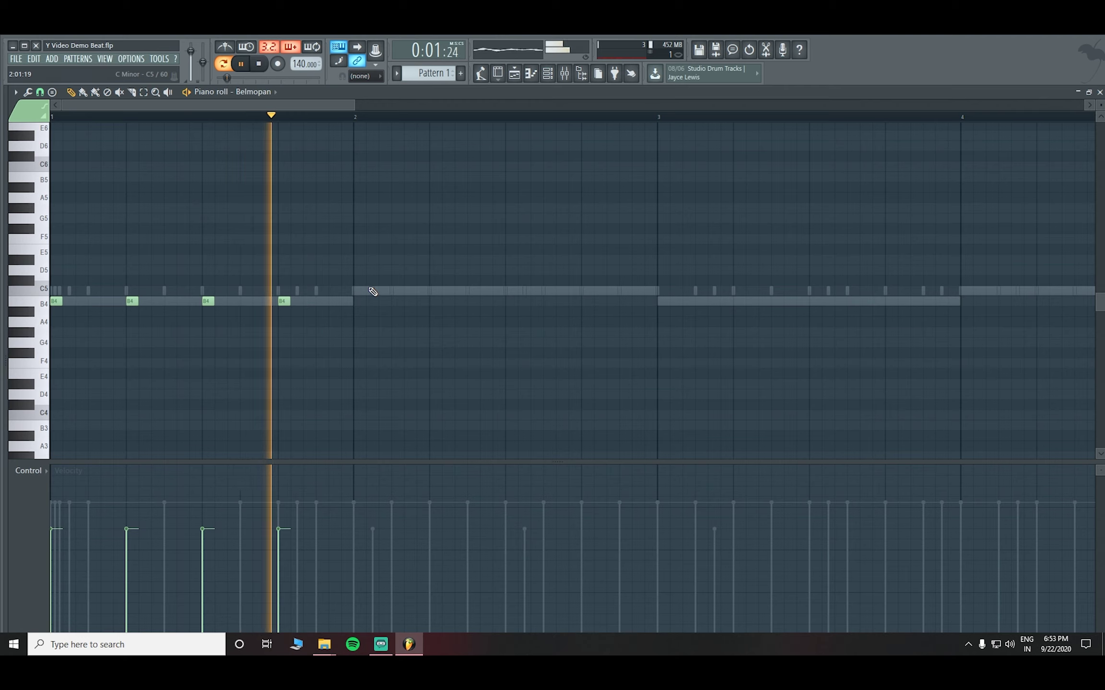
Set the tempo to 145 BPM, audition it and place C5 bell notes on the four beats of bar 2
key("space")
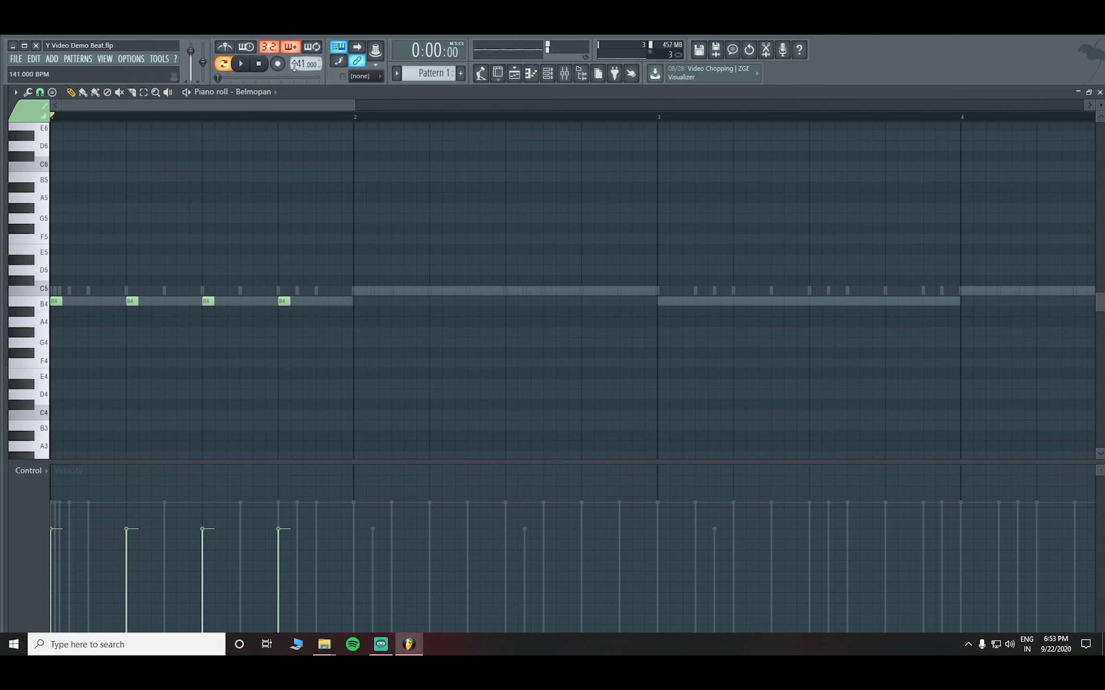
key("space")
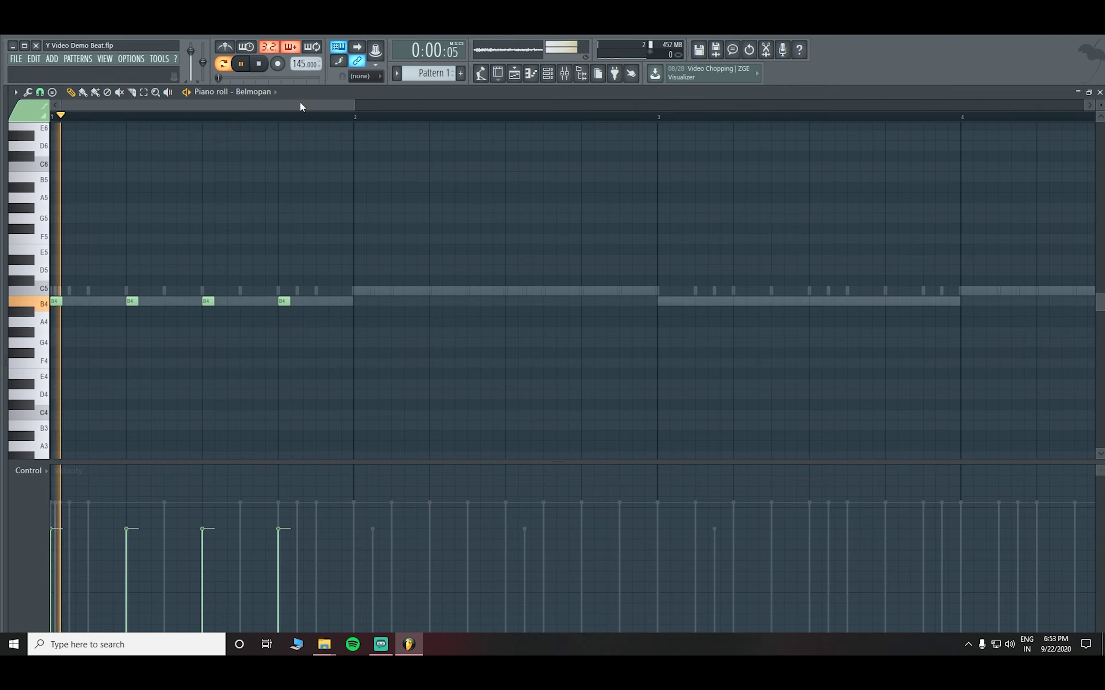
left_click(361, 291)
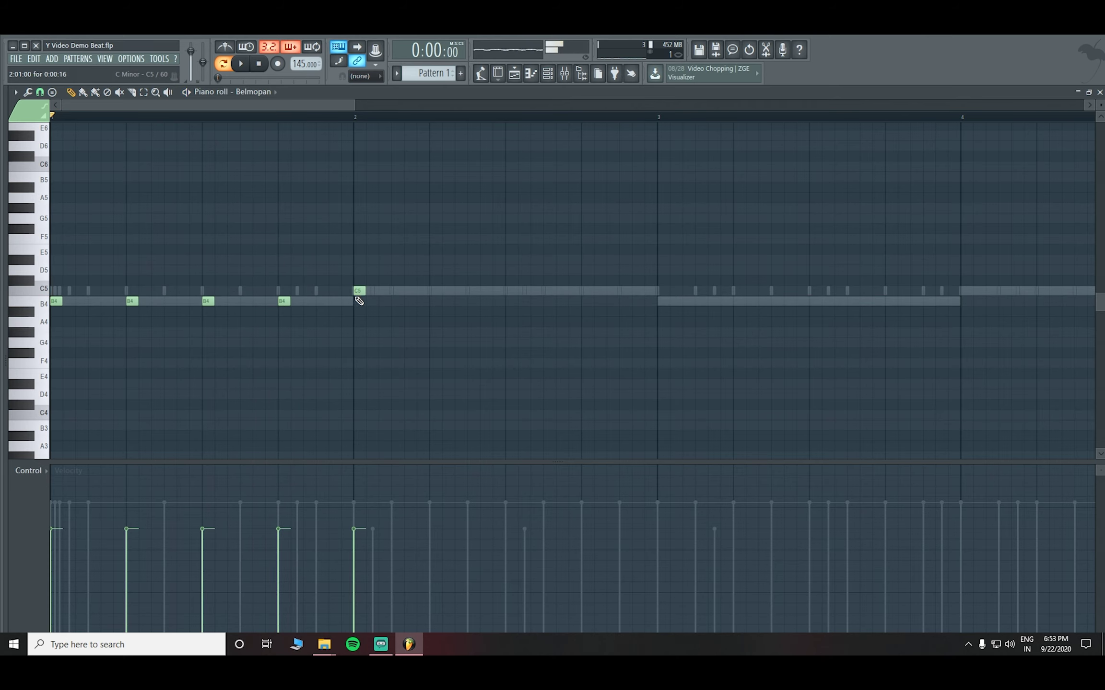
left_click(434, 291)
left_click(510, 291)
left_click(586, 291)
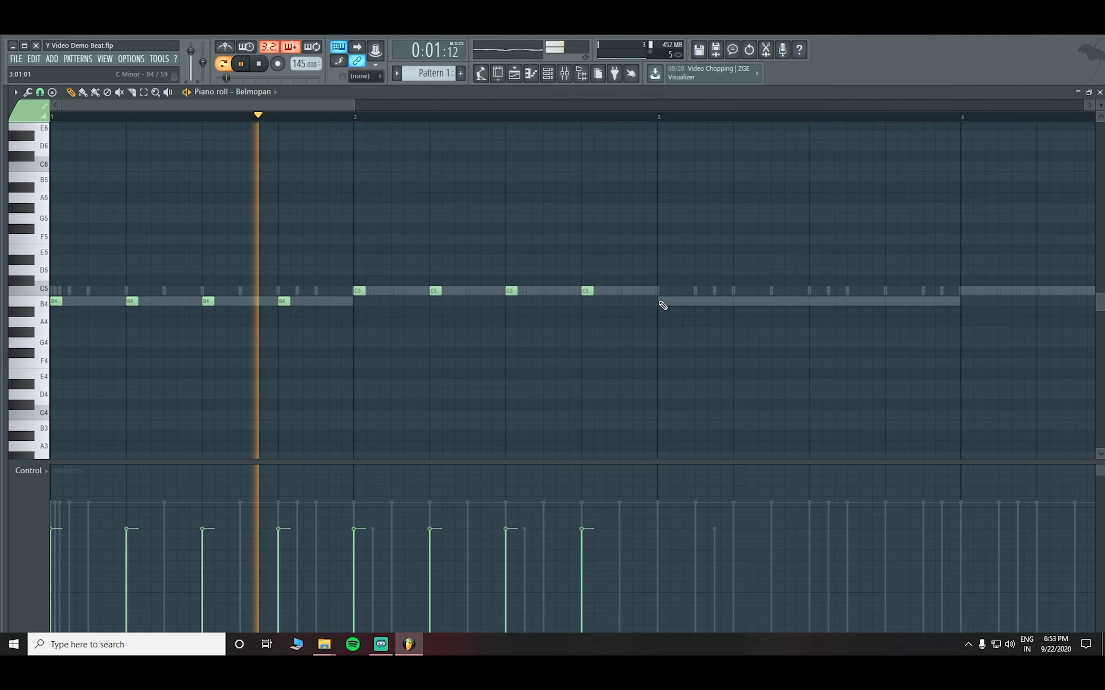
Place B4 bell notes on the four beats of bar 3 and C5 notes on the four beats of bar 4
left_click(661, 301)
left_click(738, 301)
left_click(814, 302)
left_click(888, 301)
scroll(689, 121, "down", 2)
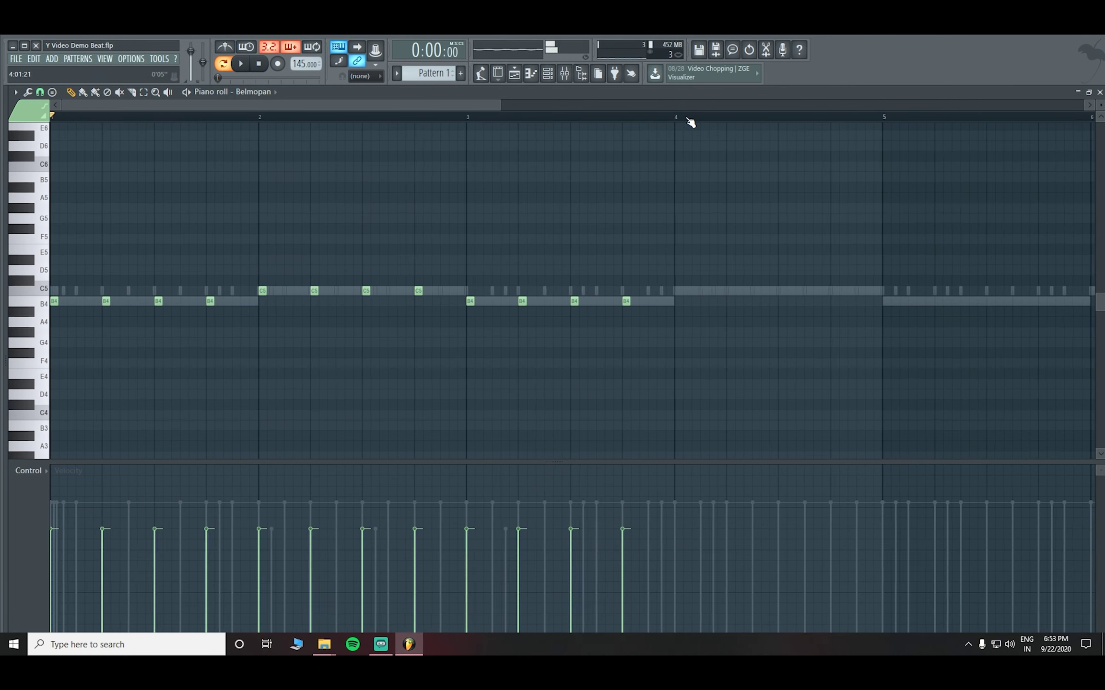
left_click(662, 291)
left_click(714, 292)
left_click(763, 291)
left_click(814, 291)
Duplicate the bell notes of bars 1 to 4 into bars 5 to 8, audition them and close the piano roll
scroll(815, 119, "down", 3)
left_click_drag(798, 347, 55, 259)
left_click_drag(53, 300, 762, 294)
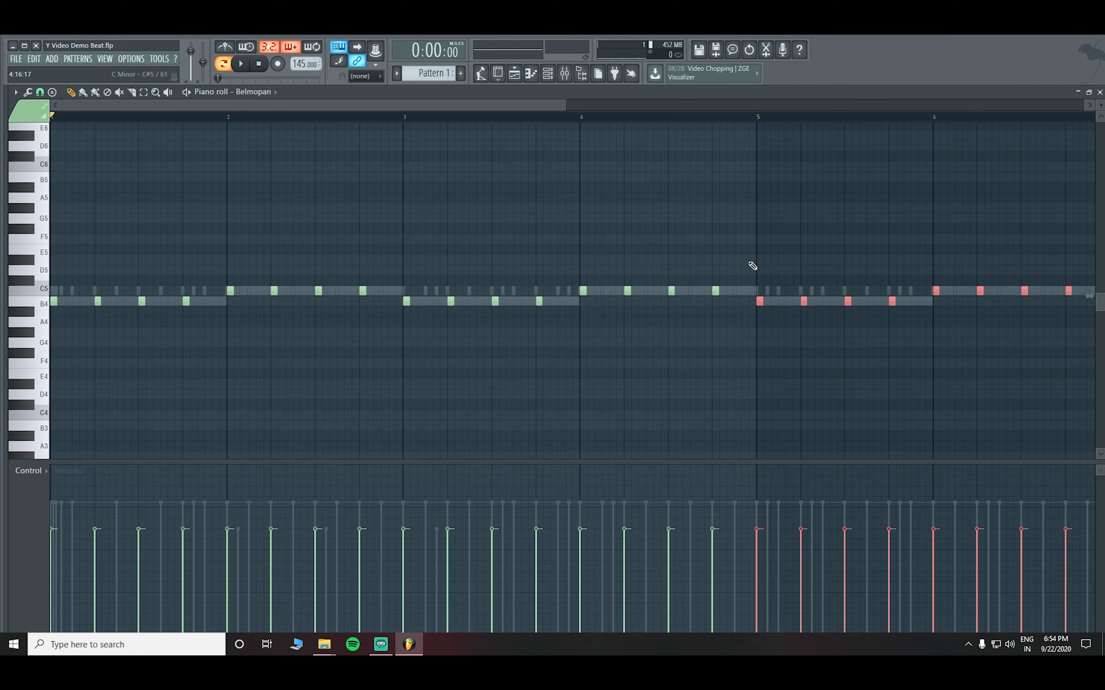
scroll(651, 120, "down", 4)
key("space")
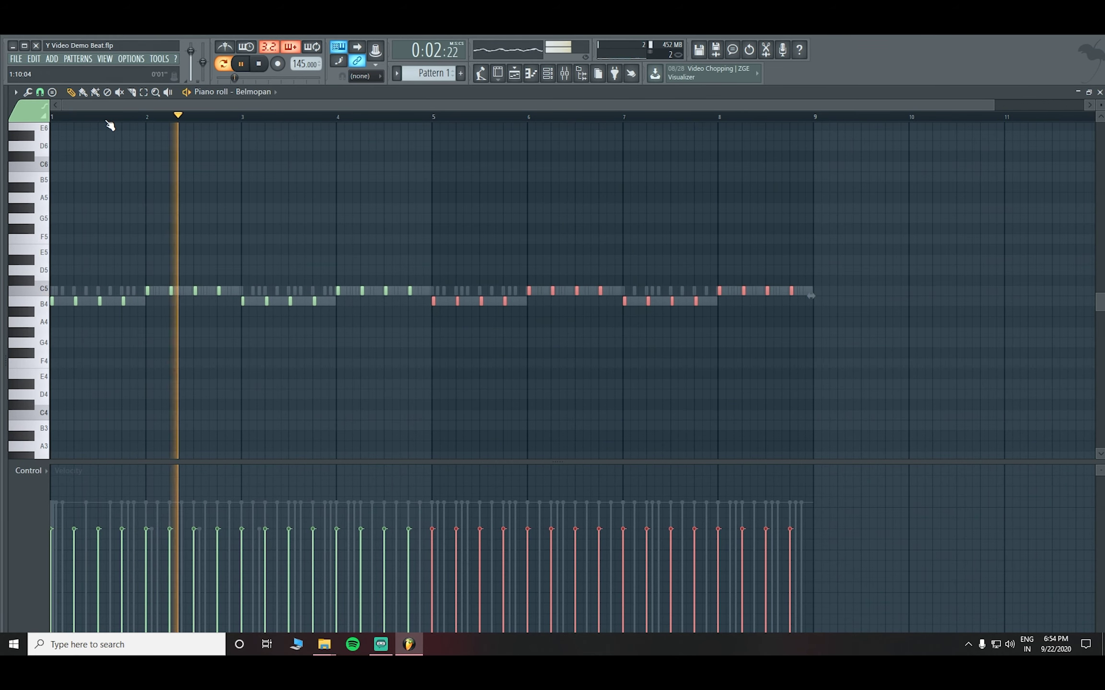
left_click(1100, 93)
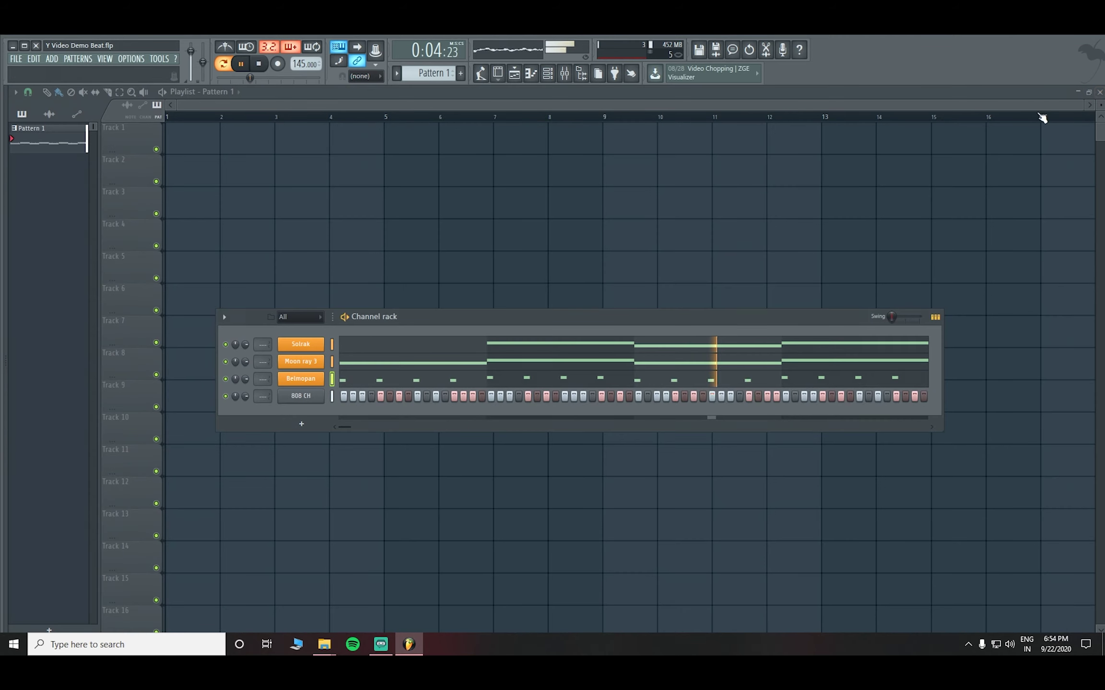
Open the Solrak piano roll, move all its notes one bar earlier and audition the change
left_click(490, 346)
key("space")
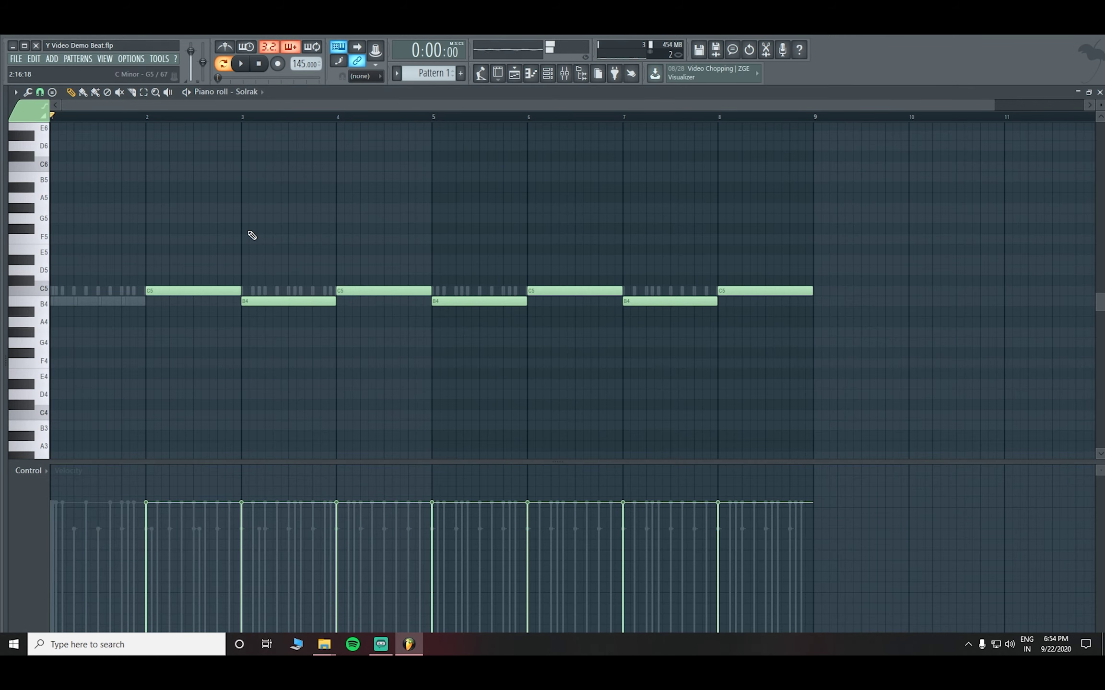
left_click_drag(851, 338, 26, 288)
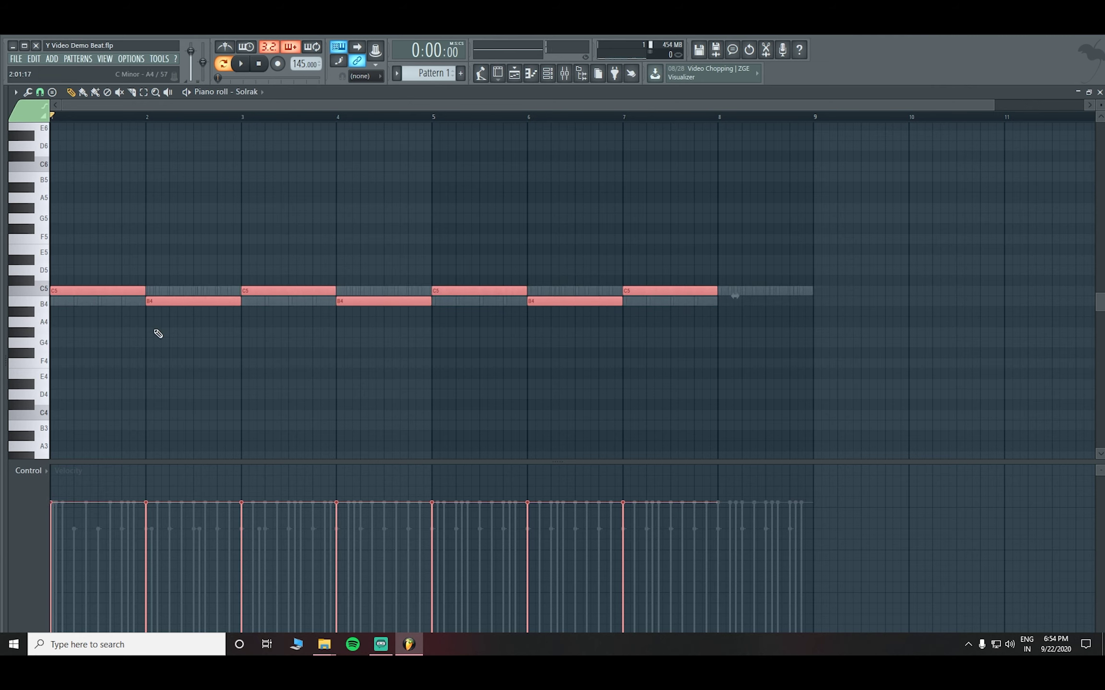
key("space")
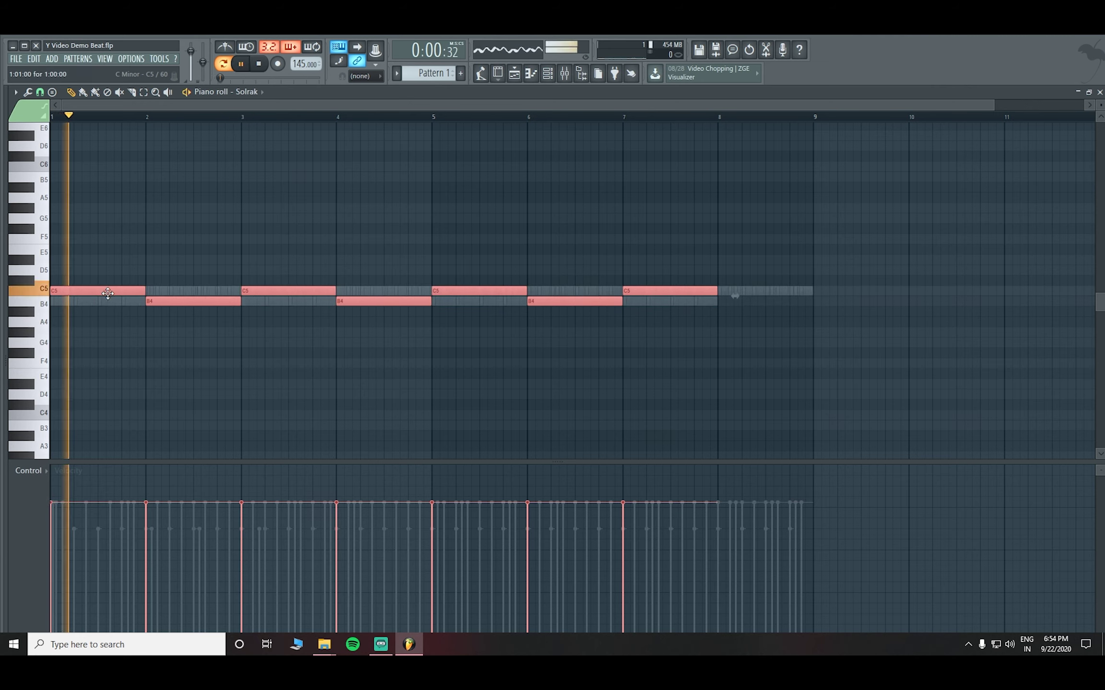
key("space")
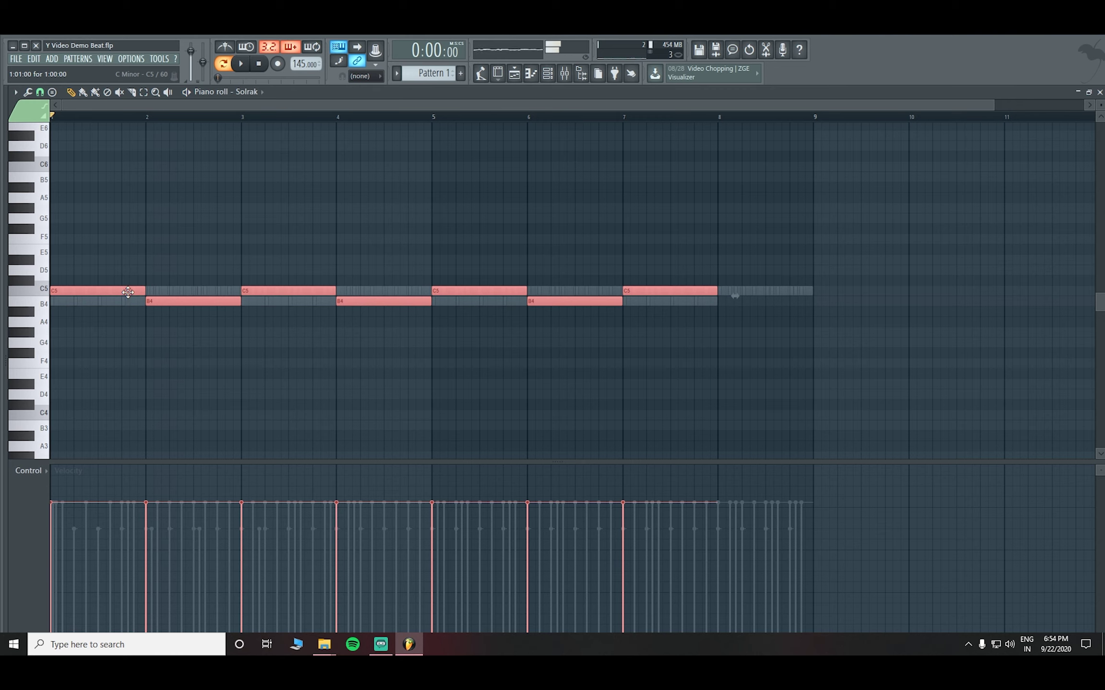
Delete Solrak's C5 note in bar 1, undo the accidental hi-hat note deletion and close the piano roll
right_click(132, 294)
right_click(133, 294)
key("ctrl+z")
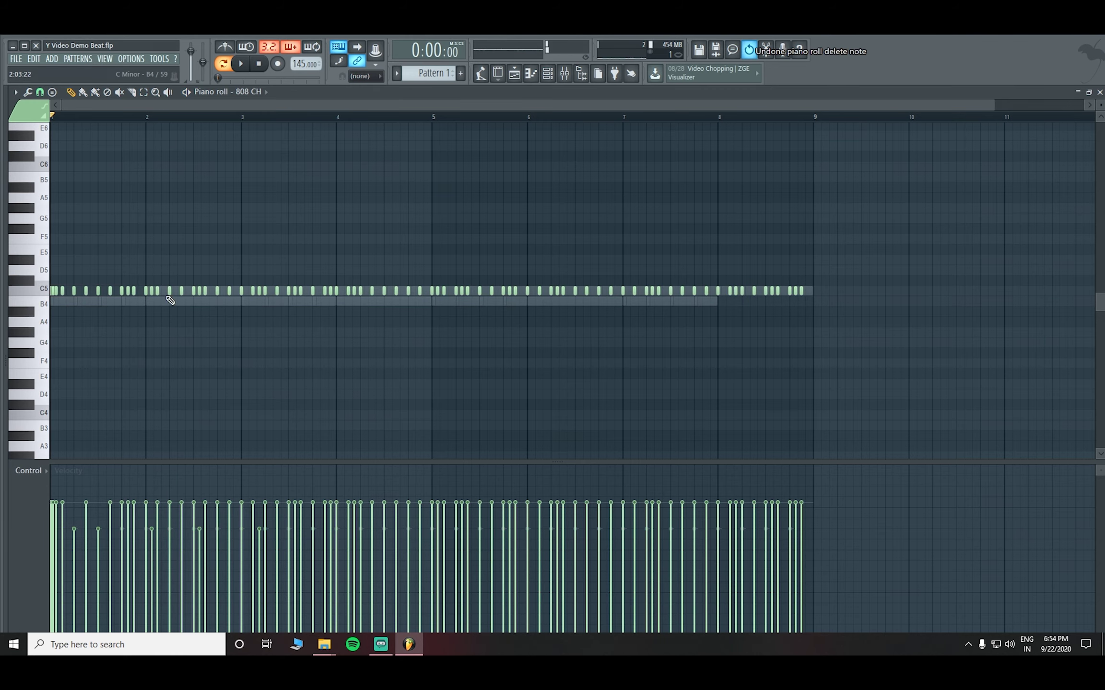
left_click(266, 92)
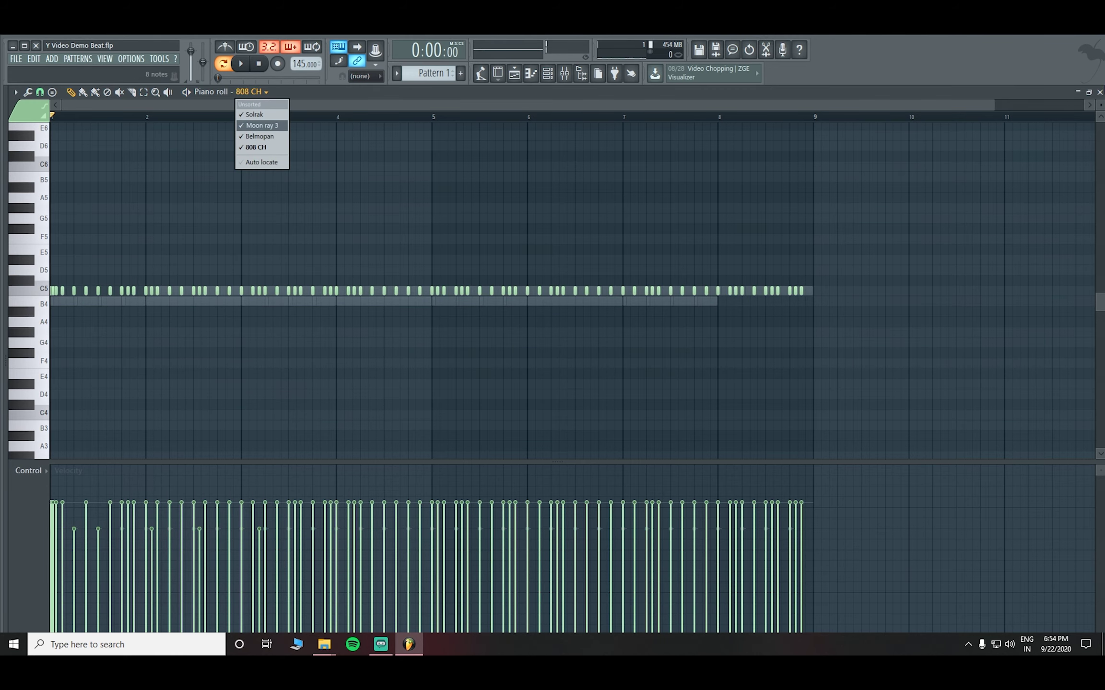
left_click(1099, 92)
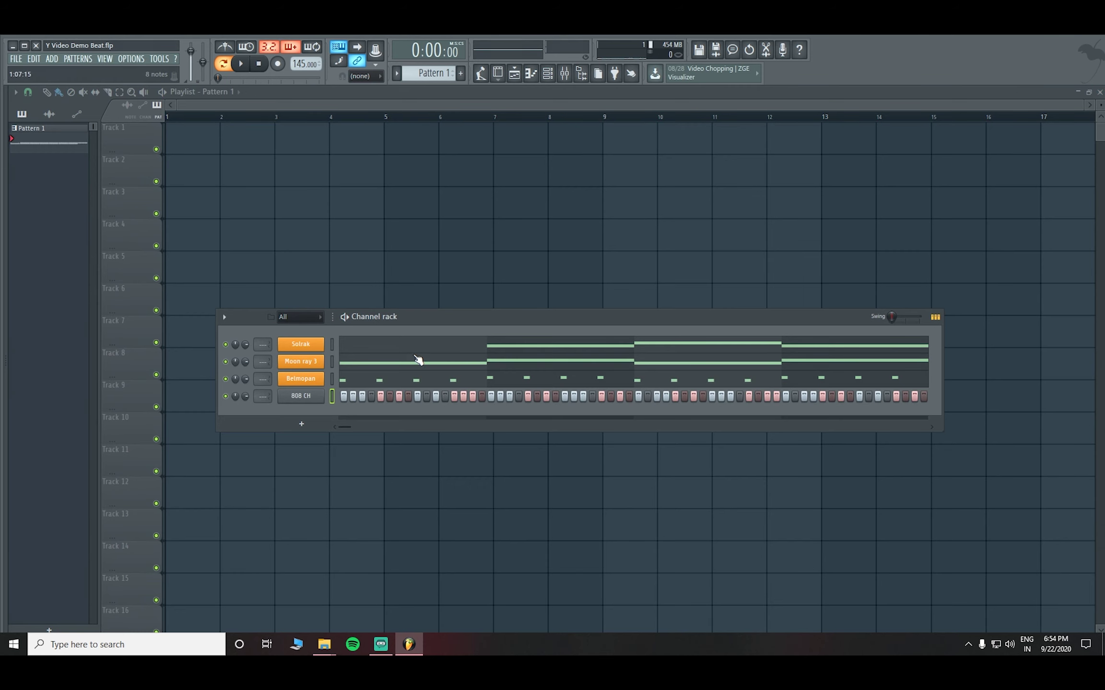
Reopen the Solrak piano roll, delete all remaining notes in bars 2 to 7 and close it
left_click(444, 351)
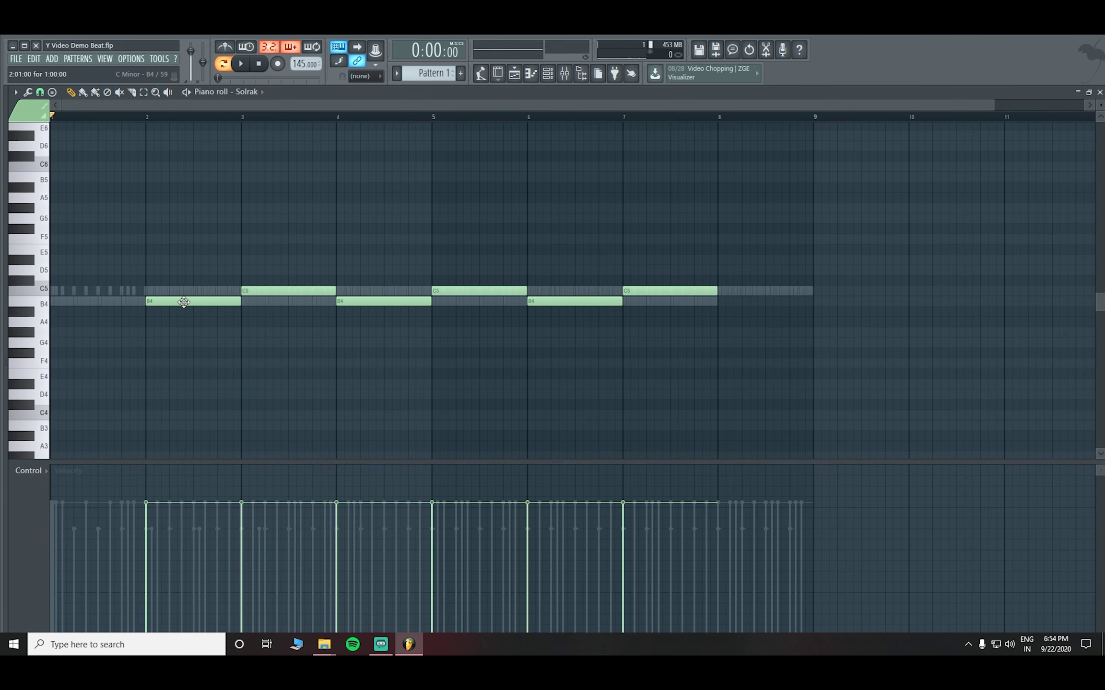
right_click(184, 302)
right_click(288, 290)
right_click(335, 301)
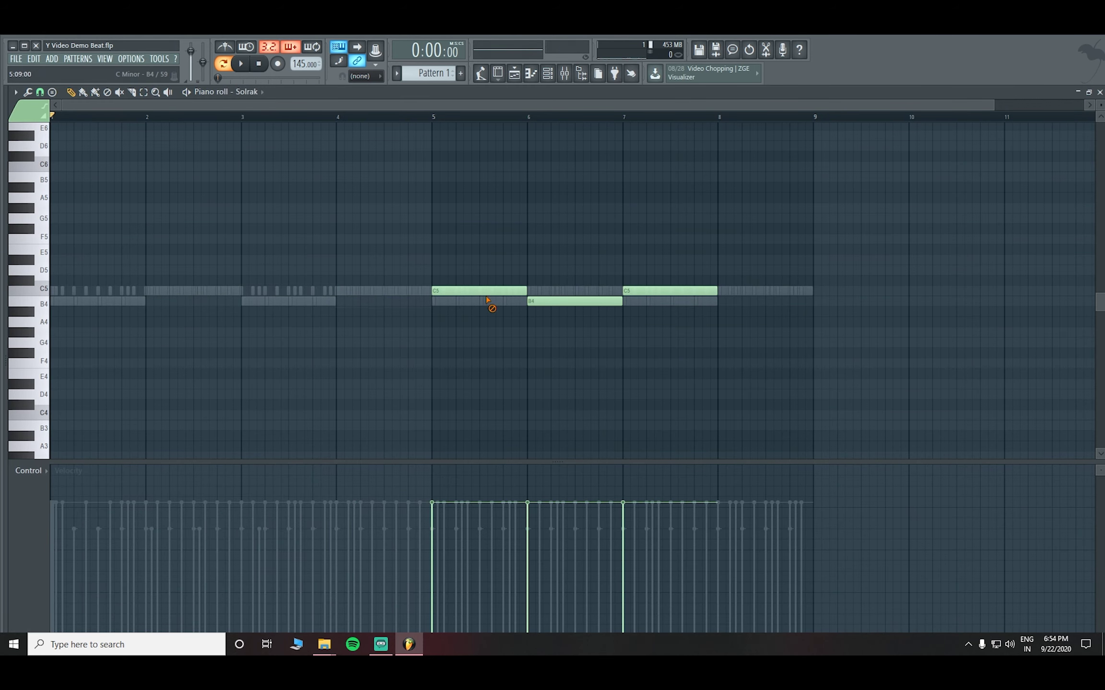
right_click(480, 290)
right_click(562, 301)
right_click(671, 291)
left_click(1100, 92)
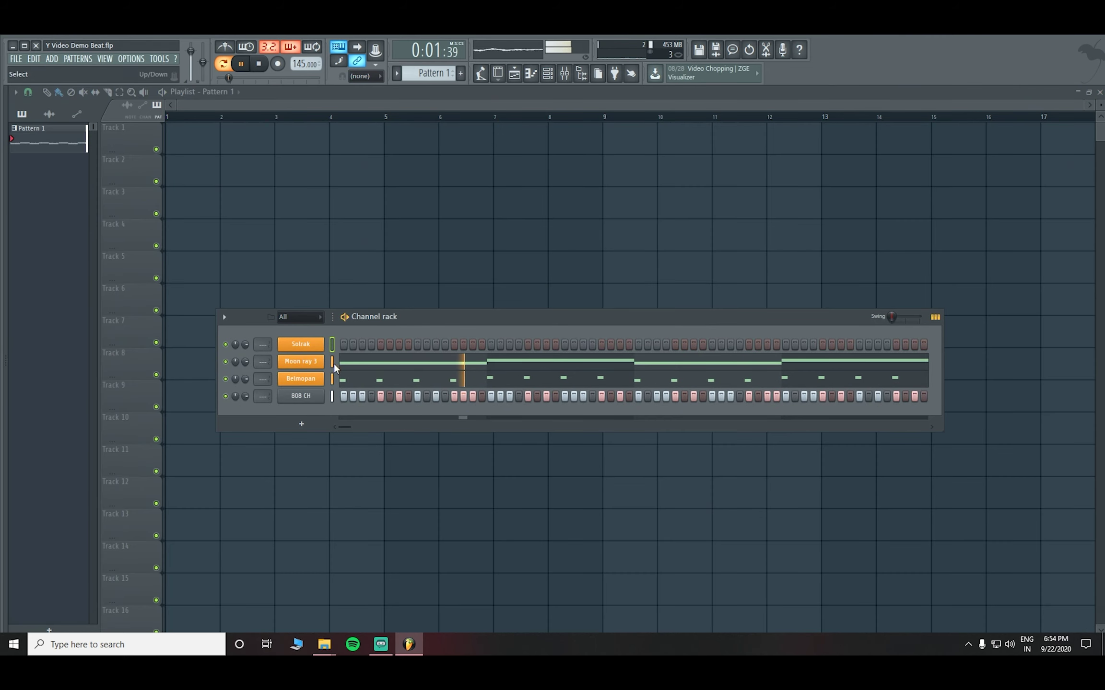
Copy all of Moon ray 3's notes into Solrak at bars 1 to 8, audition the pattern and stop playback
left_click(371, 367)
left_click_drag(846, 328, 49, 247)
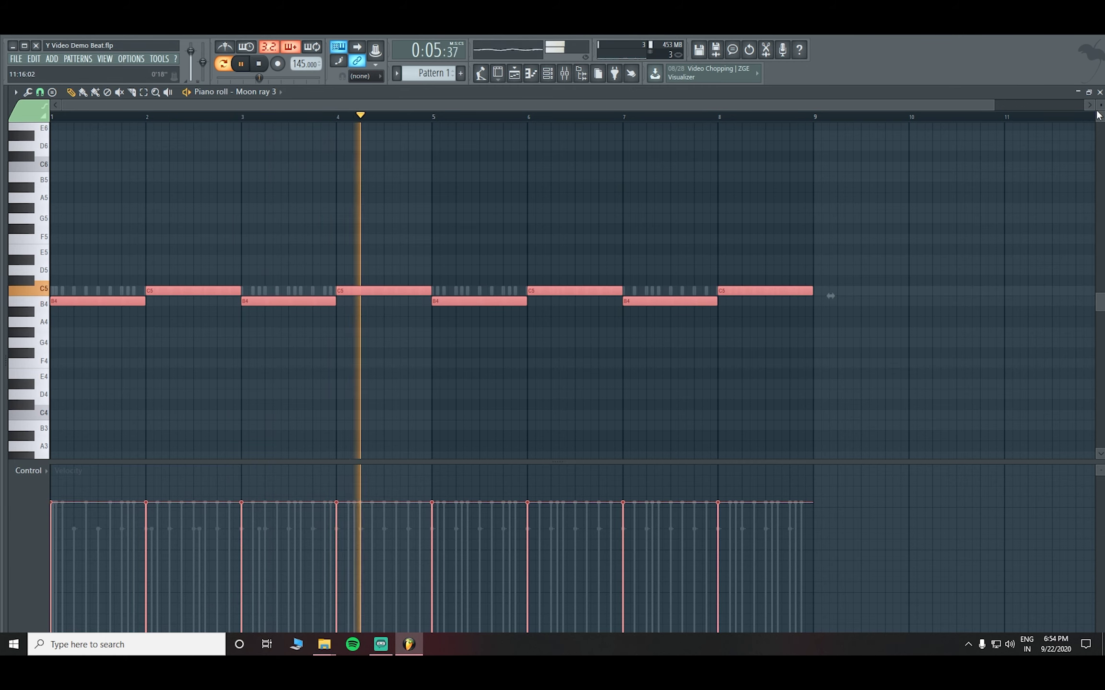
key("Escape")
right_click(321, 344)
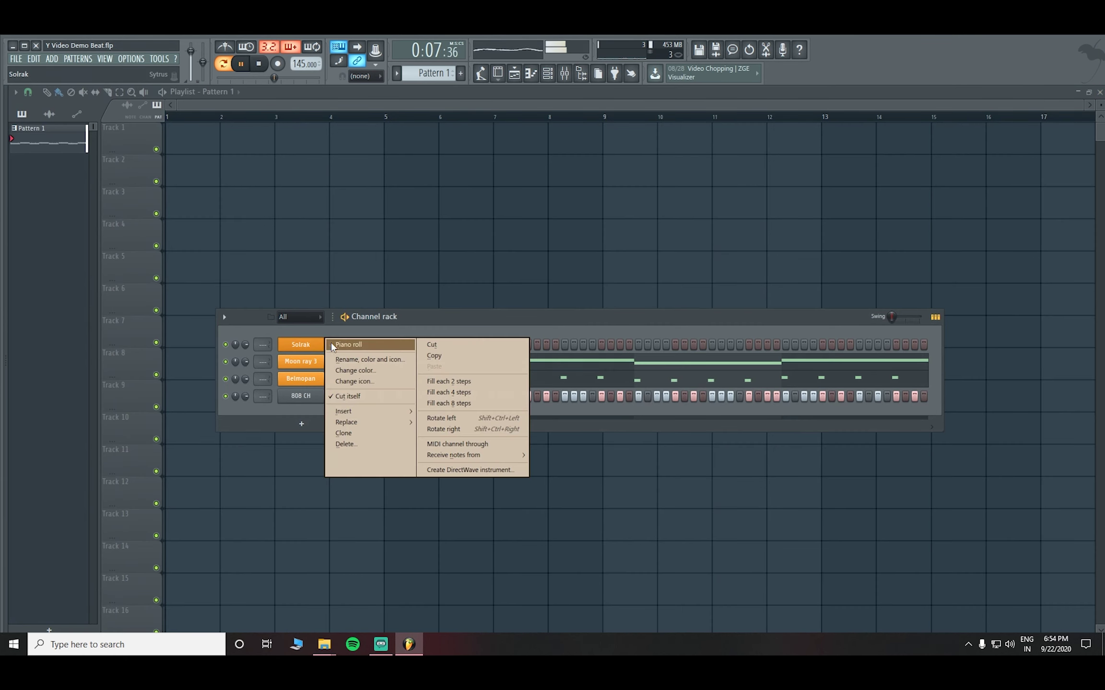
left_click(341, 345)
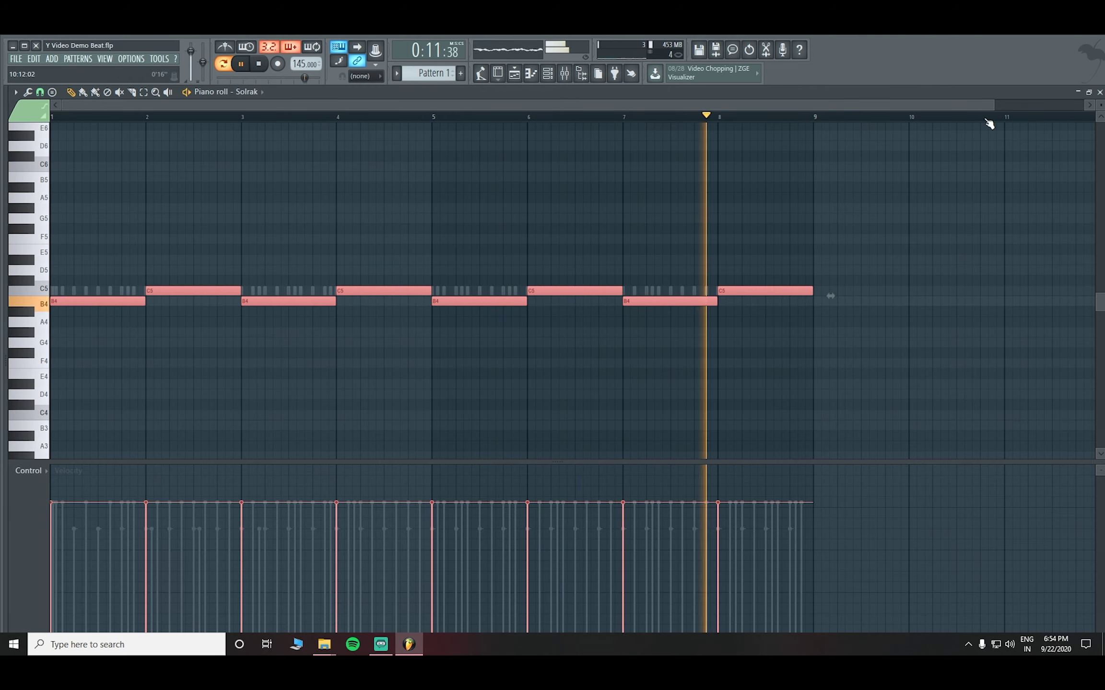
left_click(1100, 92)
key("F6")
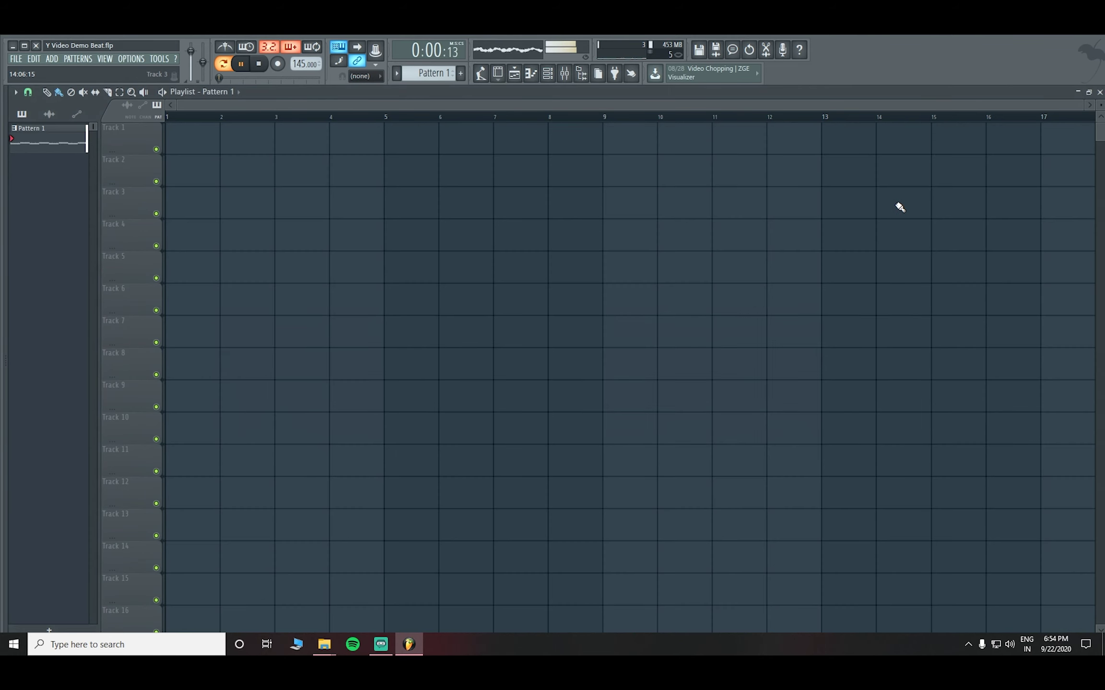
left_click(548, 74)
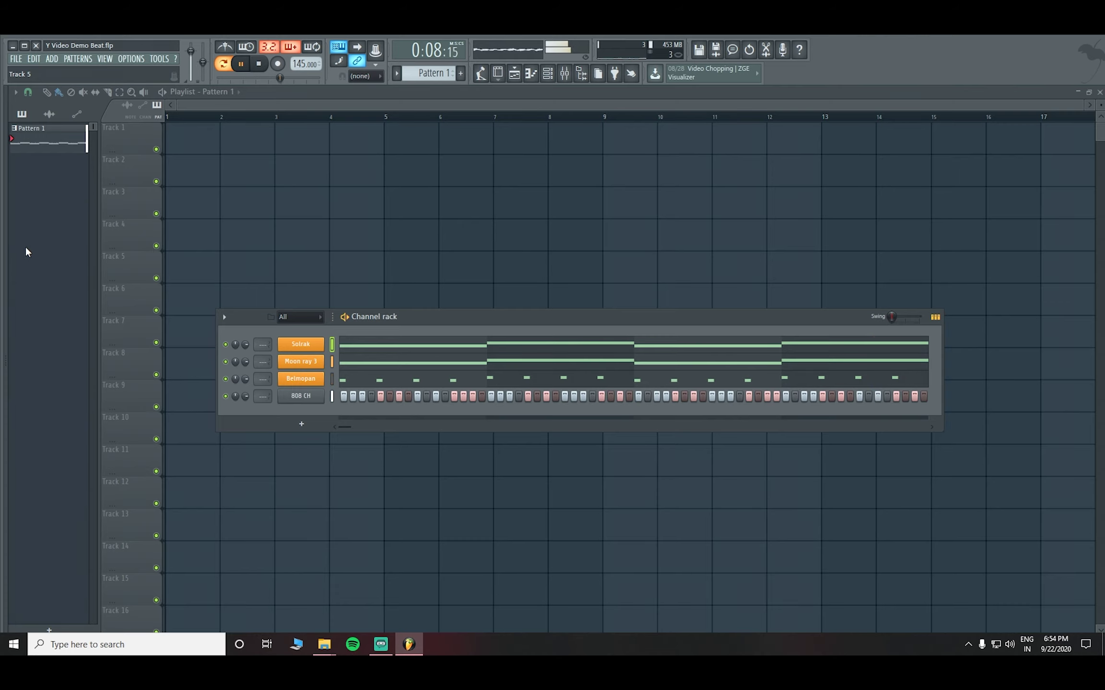
key("space")
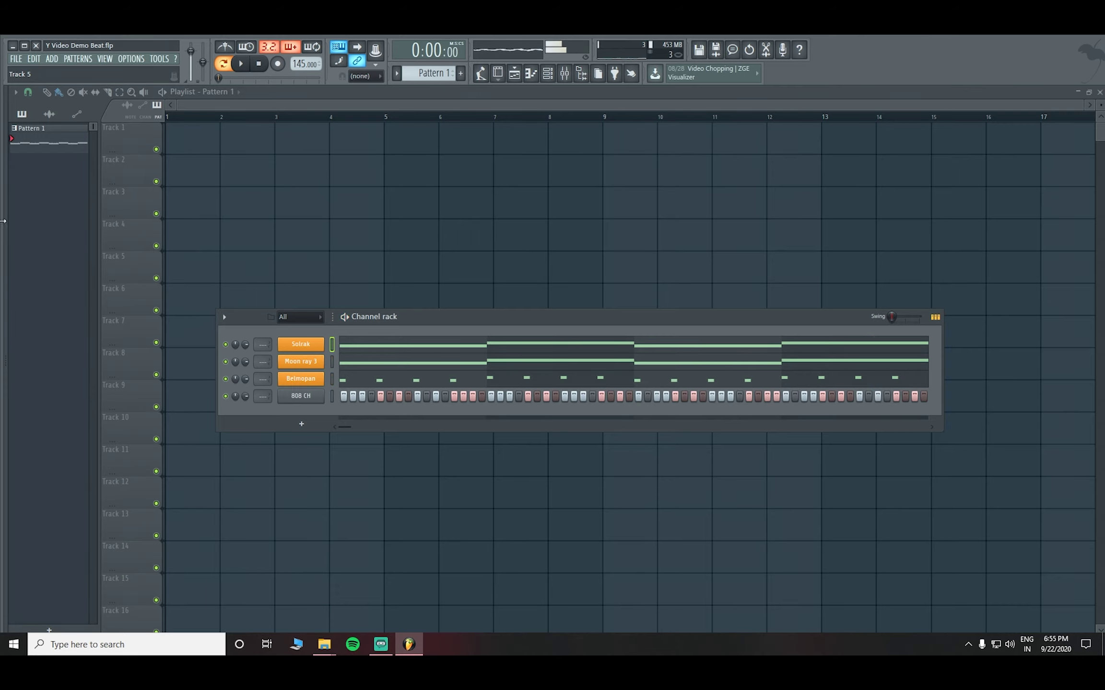
Open the 808 folder of the DrumStar V.3 pack and audition its 808Star samples
left_click(5, 228)
scroll(49, 192, "up", 2)
left_click(49, 192)
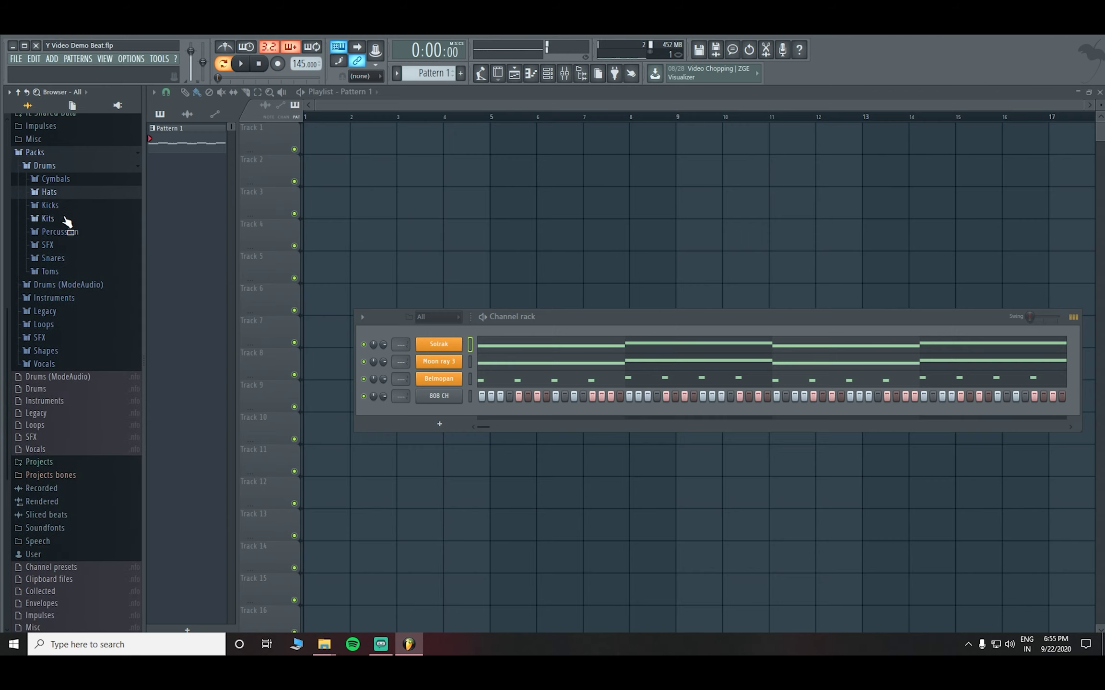
left_click(54, 168)
scroll(77, 216, "up", 5)
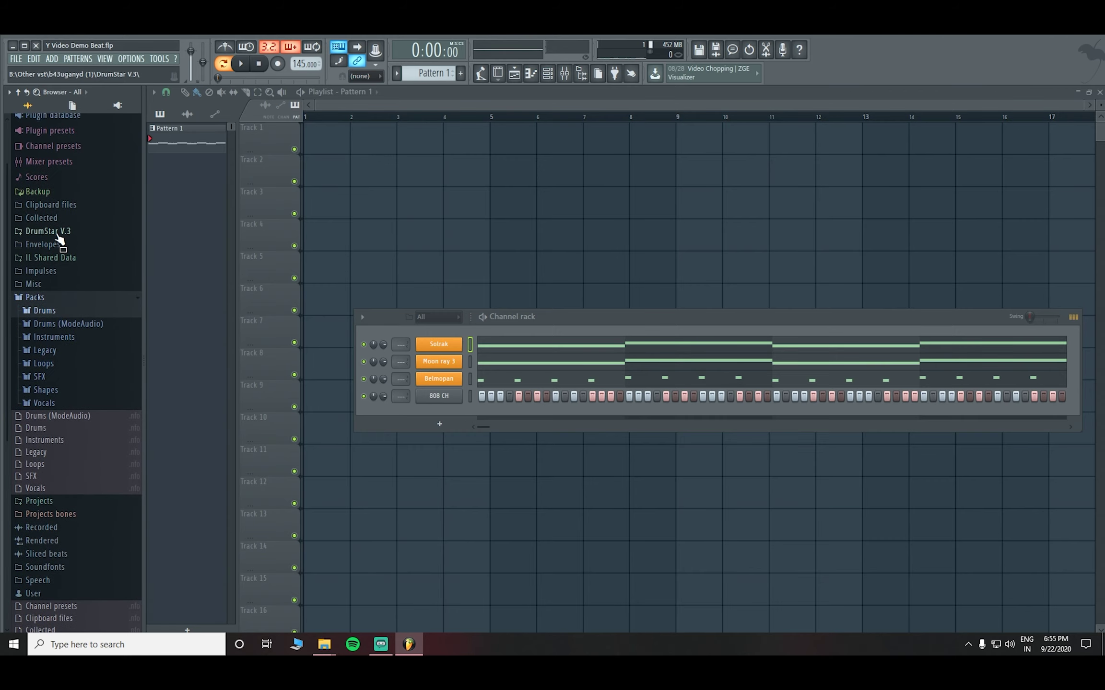
left_click(56, 233)
left_click(48, 254)
left_click(53, 279)
left_click(53, 290)
left_click(53, 301)
left_click(53, 313)
left_click(53, 326)
left_click(53, 338)
left_click(52, 350)
left_click(52, 362)
left_click(53, 374)
left_click(53, 387)
left_click(54, 398)
left_click(53, 411)
left_click(53, 422)
left_click(53, 435)
left_click(50, 326)
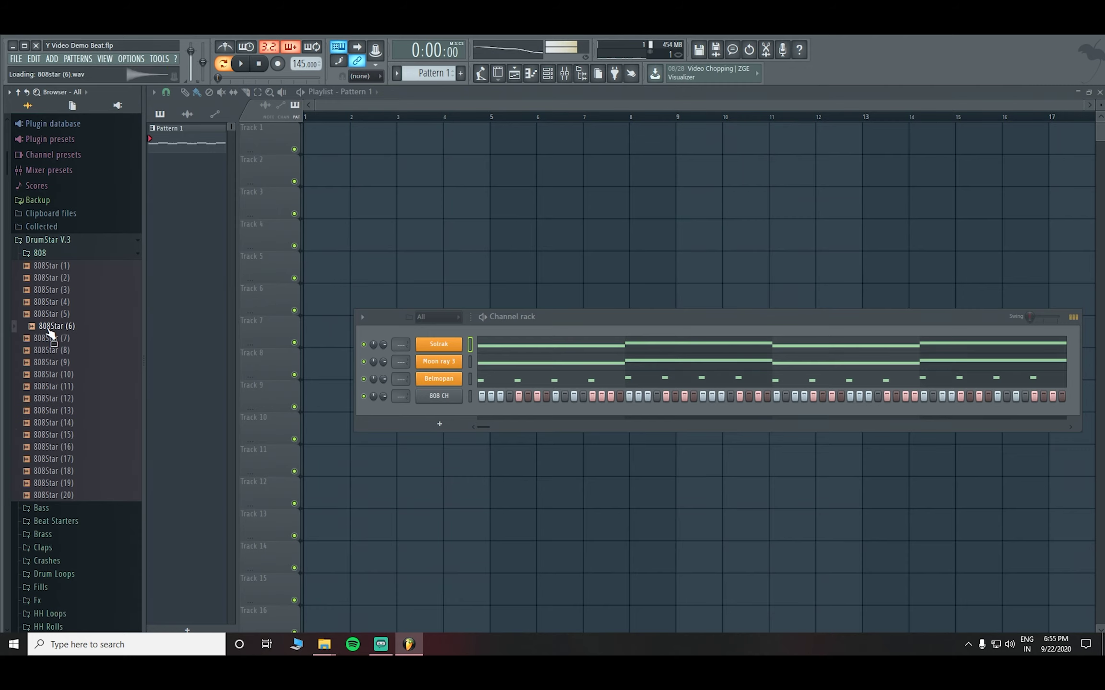
Load the 808Star (6) sample into a new channel and delete that channel again
right_click(61, 322)
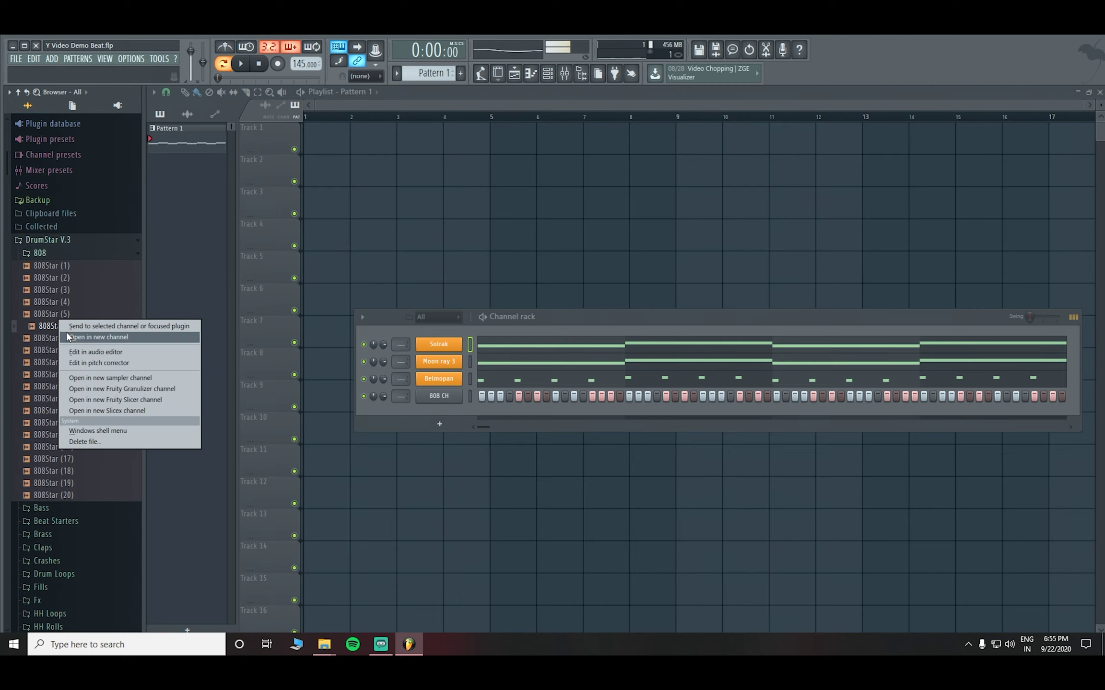
left_click(72, 330)
left_click(378, 191)
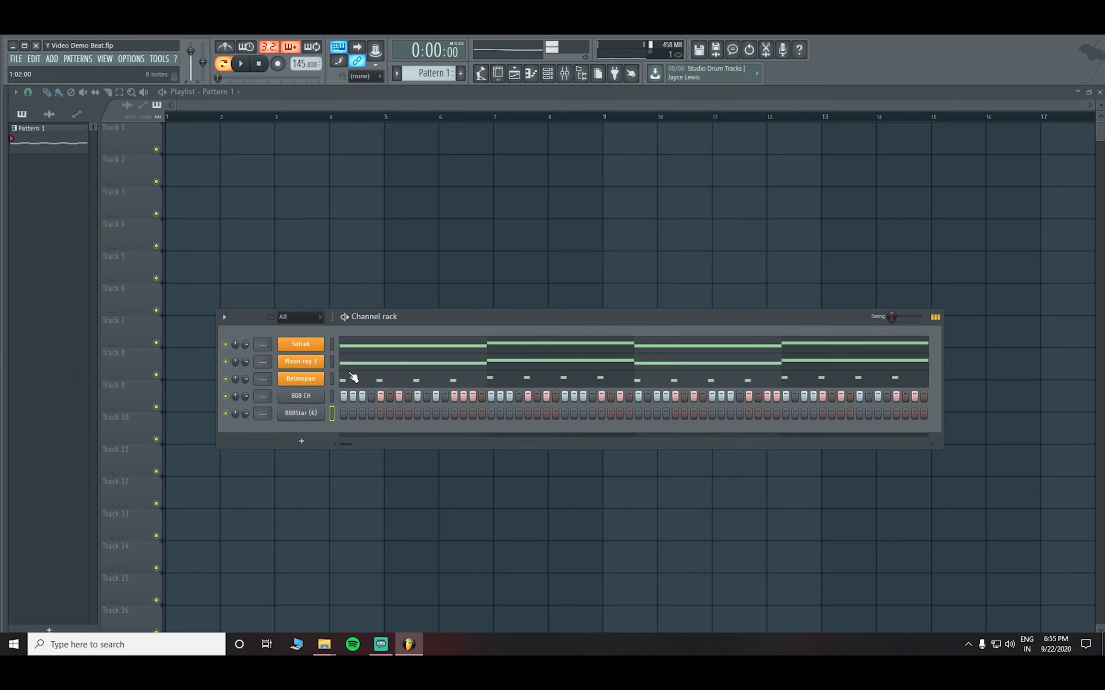
right_click(296, 415)
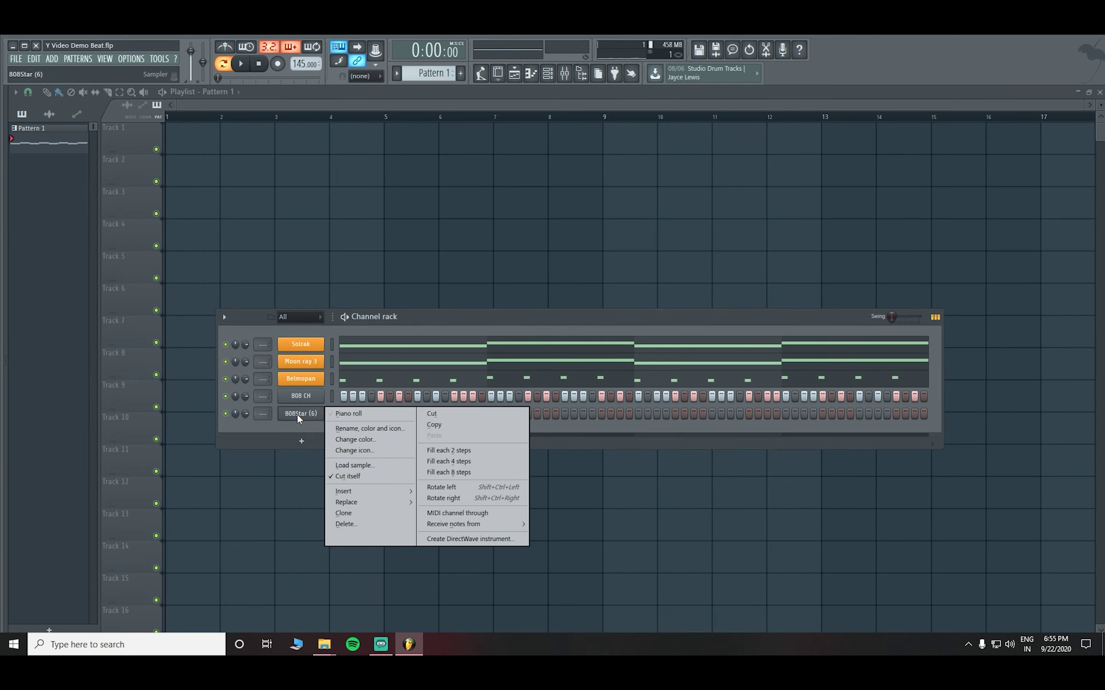
left_click(365, 524)
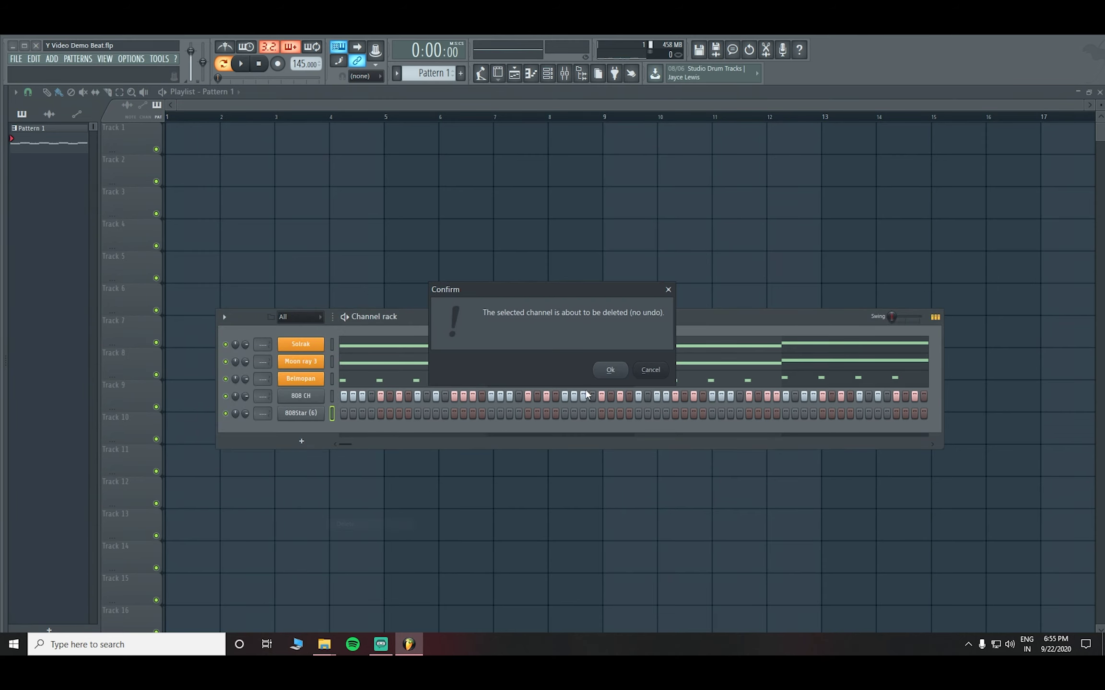
left_click(615, 373)
Load the 808 Snare sample from the Snares folder of the Drums pack into a new channel
mouse_move(2, 296)
left_click(40, 253)
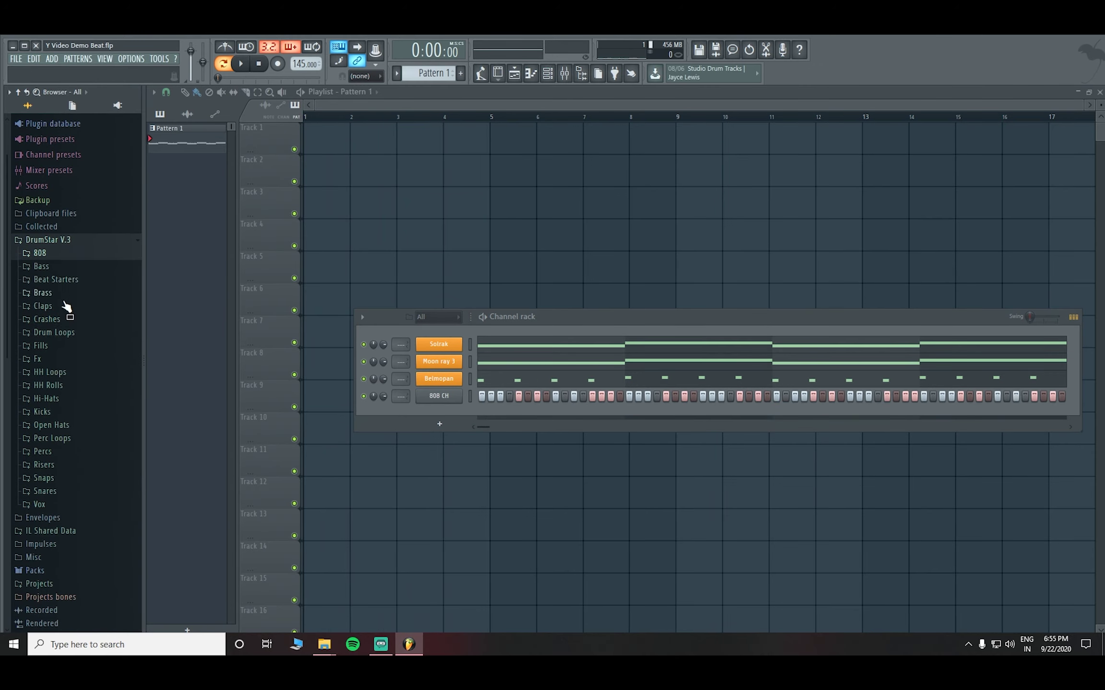
left_click(53, 572)
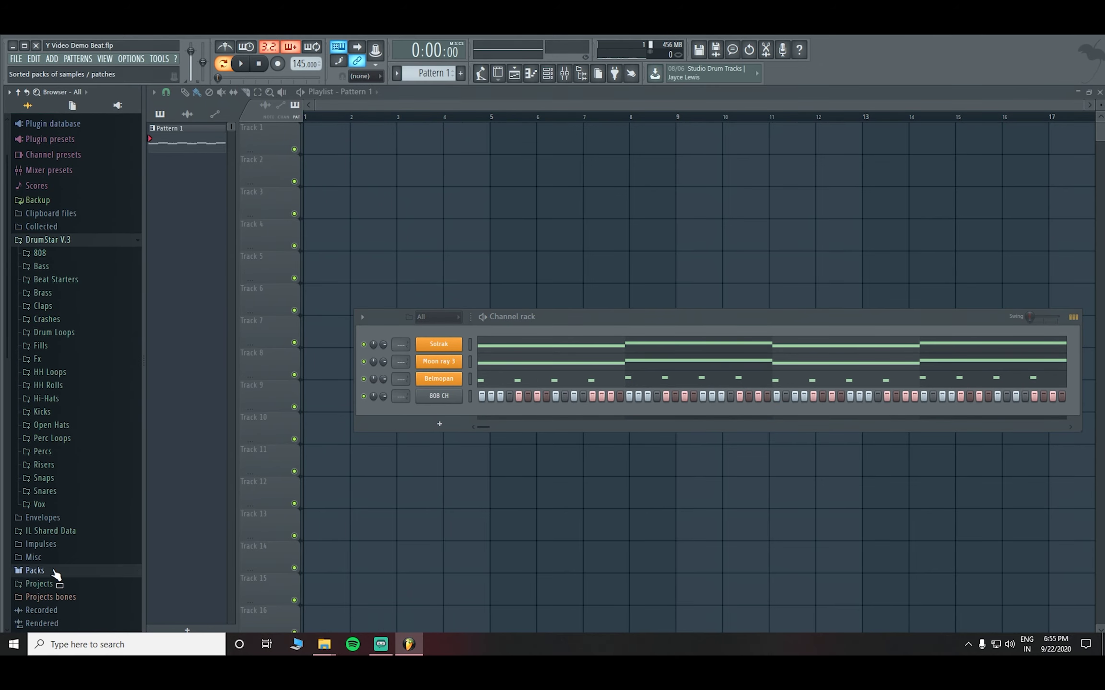
left_click(44, 275)
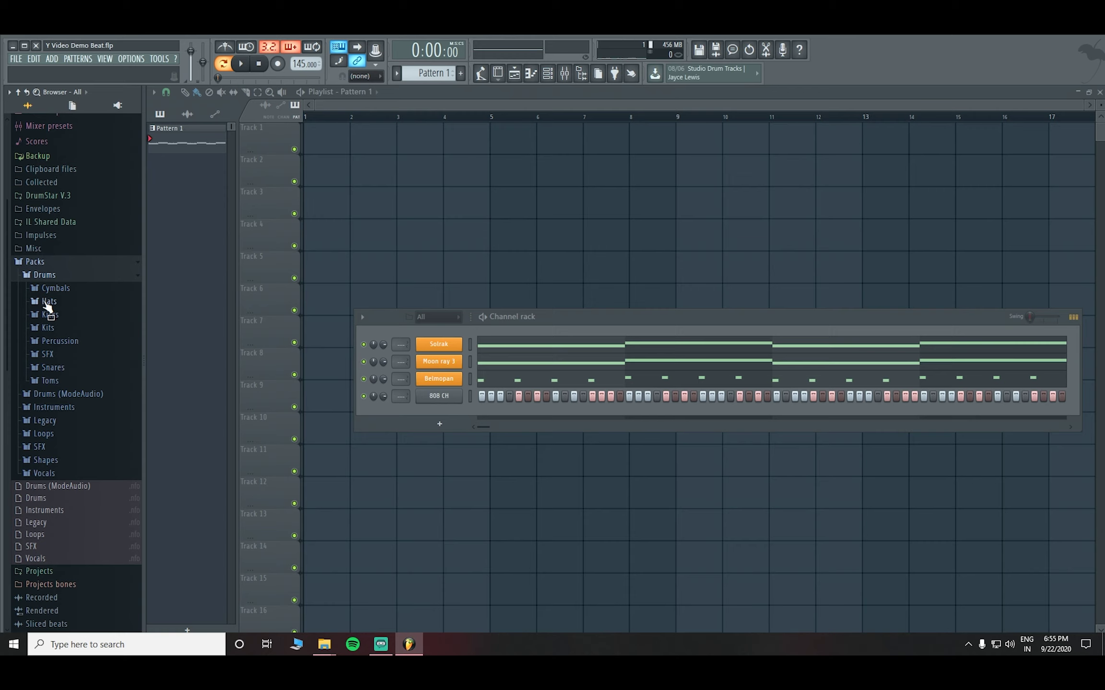
left_click(54, 368)
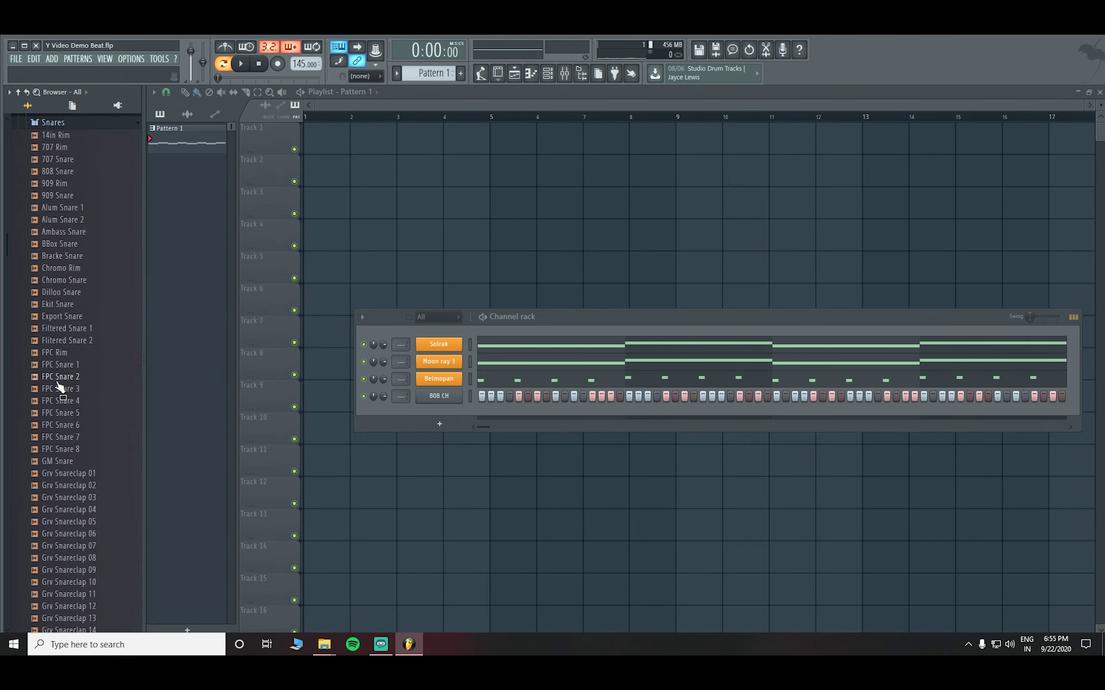
right_click(52, 169)
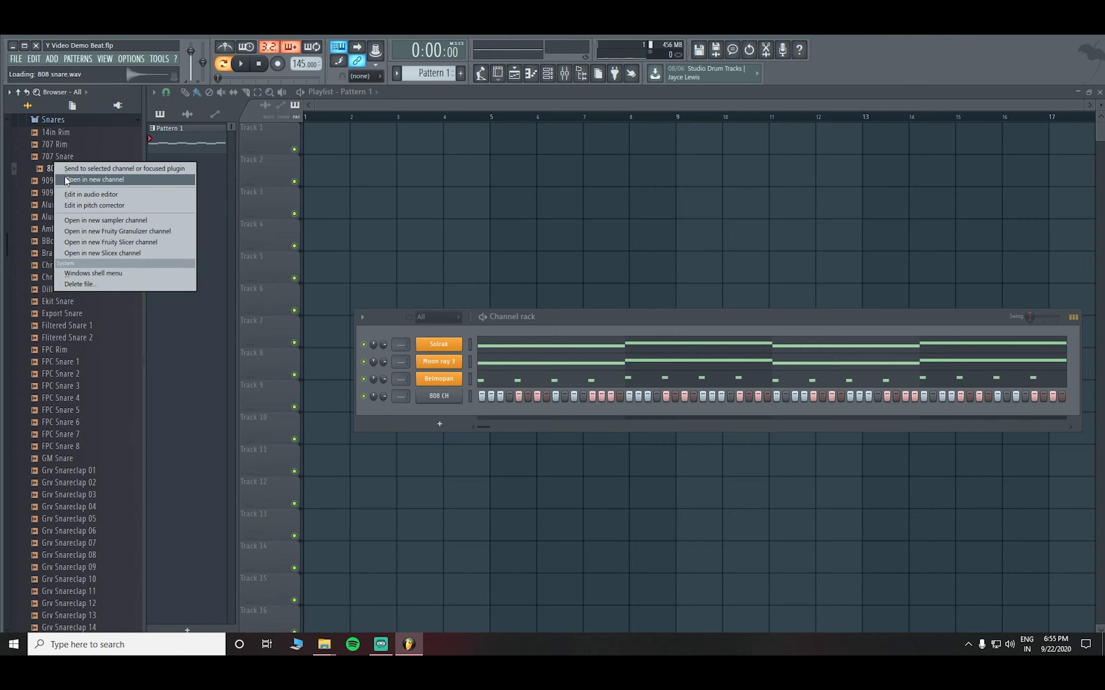
left_click(94, 179)
left_click(392, 205)
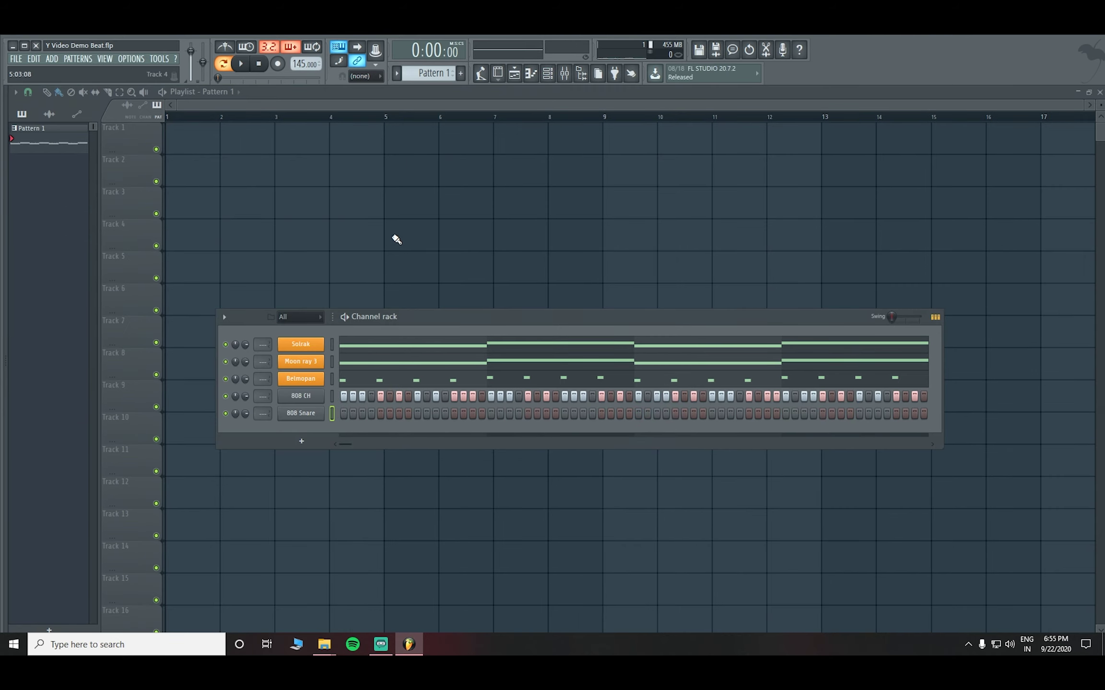
Fill the 808 Snare channel on every fourth step, remove its first two hits in bar 1 and start playback
right_click(313, 415)
left_click(422, 461)
key("space")
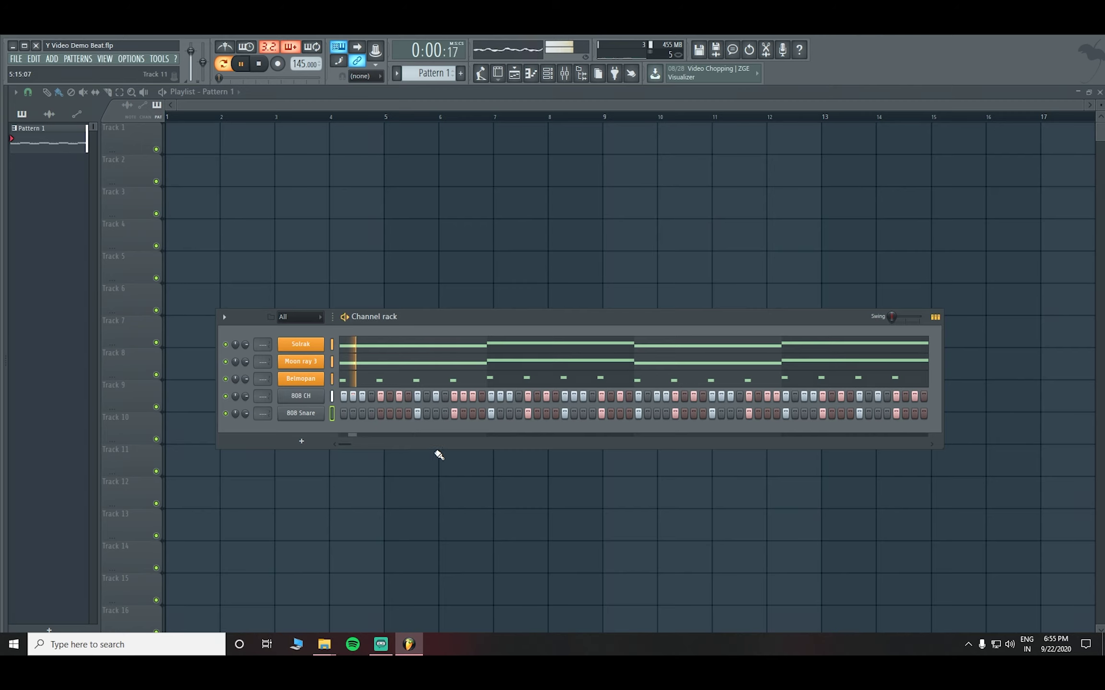
While auditioning, remove the 808 Snare hits on step 13 of bar 1, steps 1, 9 and 13 of bar 2, and steps 5, 9 and 13 of bar 3
left_click(492, 414)
key("space")
left_click(493, 414)
key("space")
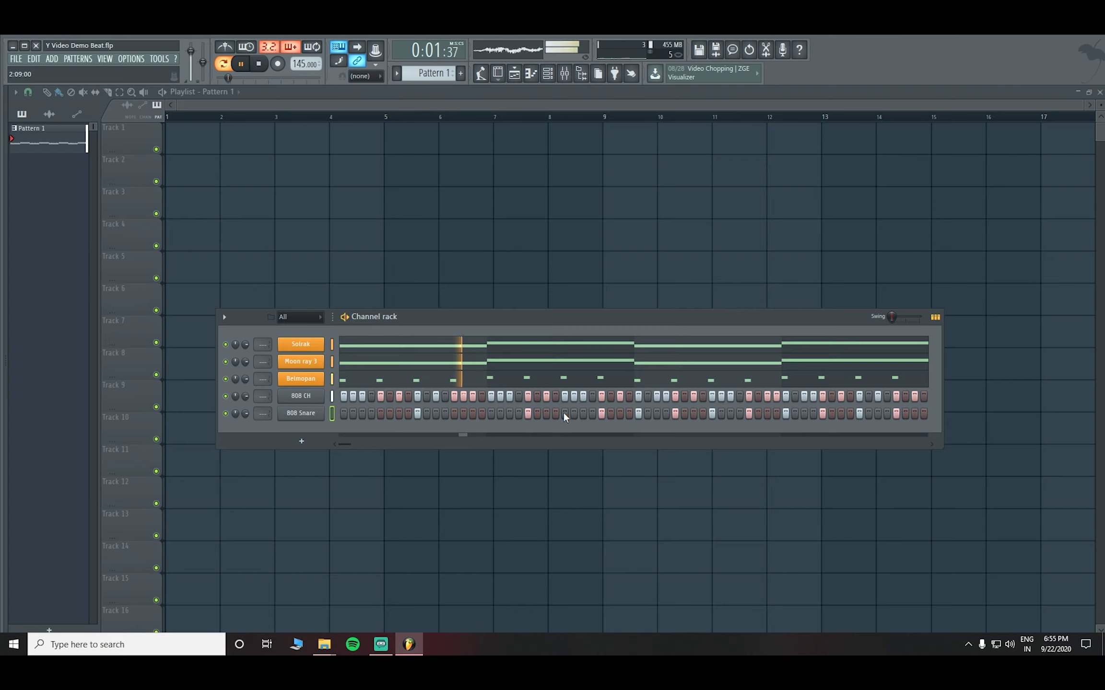
left_click(675, 413)
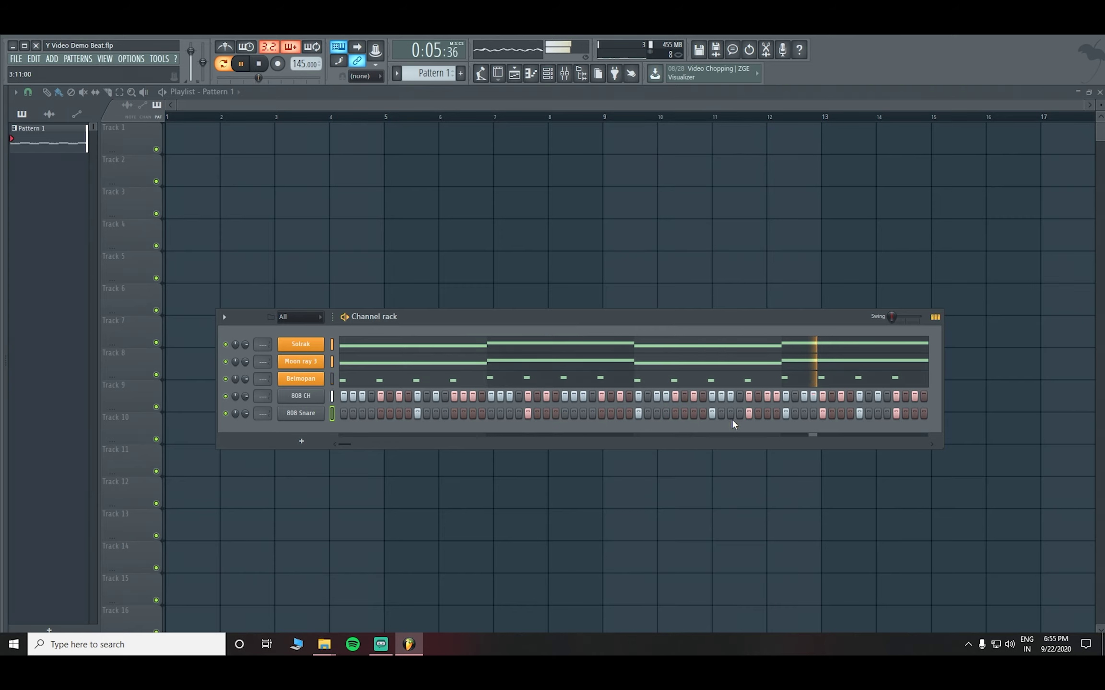
key("space")
left_click(712, 413)
key("space")
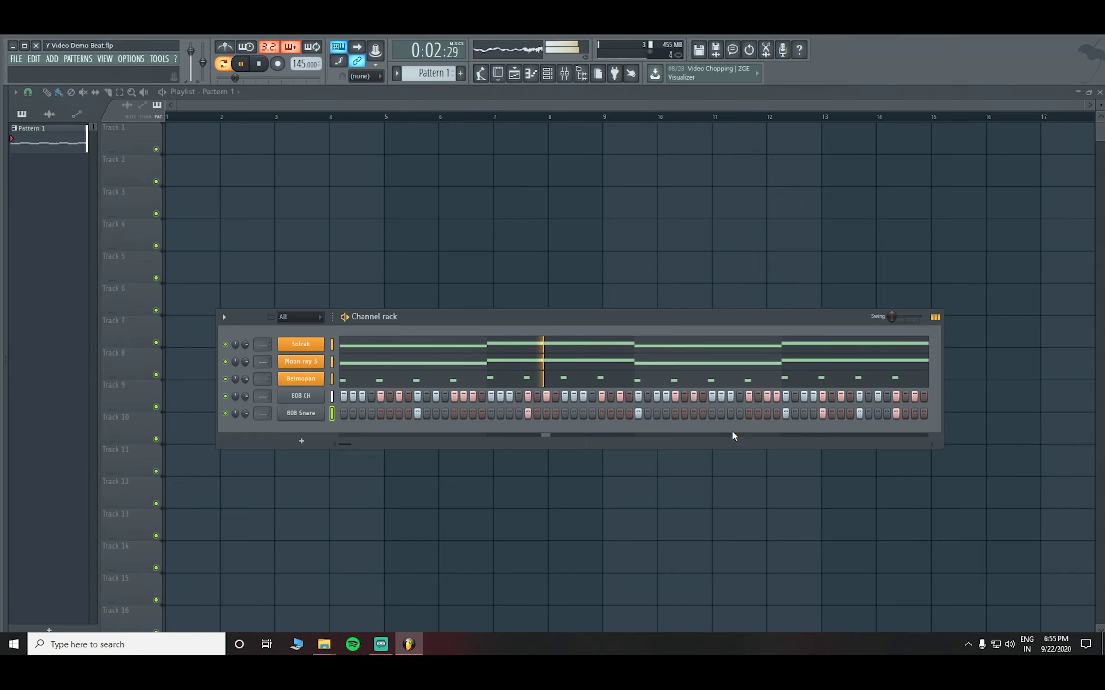
Place the 808 Snare on step 9 of bars 2 and 3, removing all other hits in bars 2 to 4 except bar 4's step 9
key("space")
key("space")
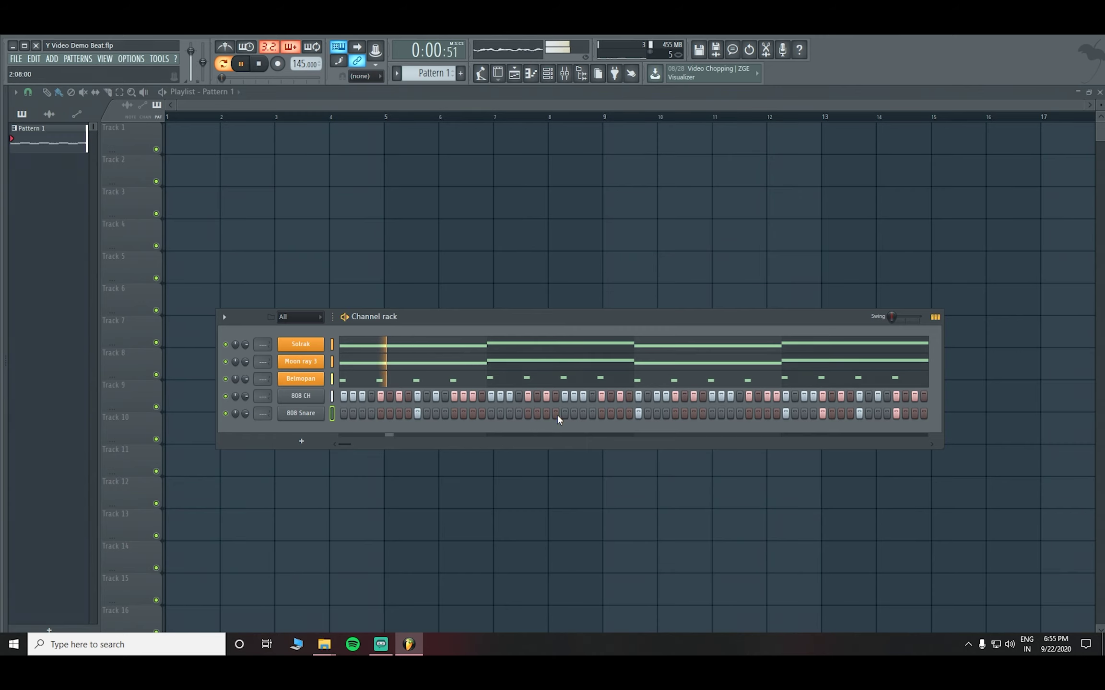
left_click(564, 413)
left_click(638, 414)
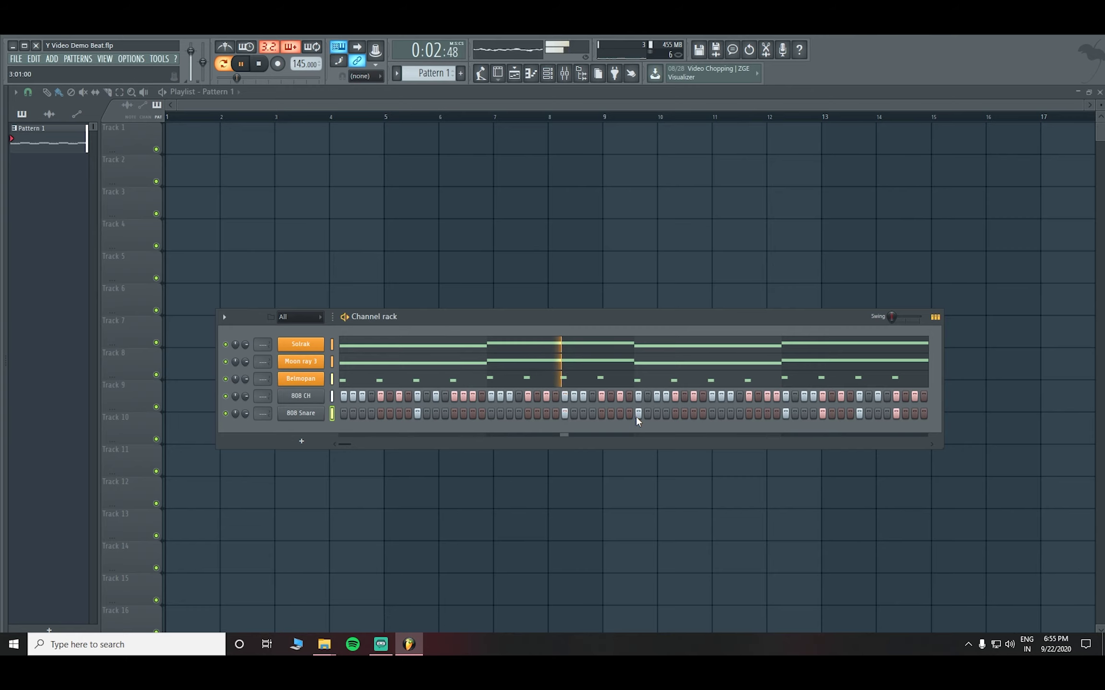
left_click(712, 413)
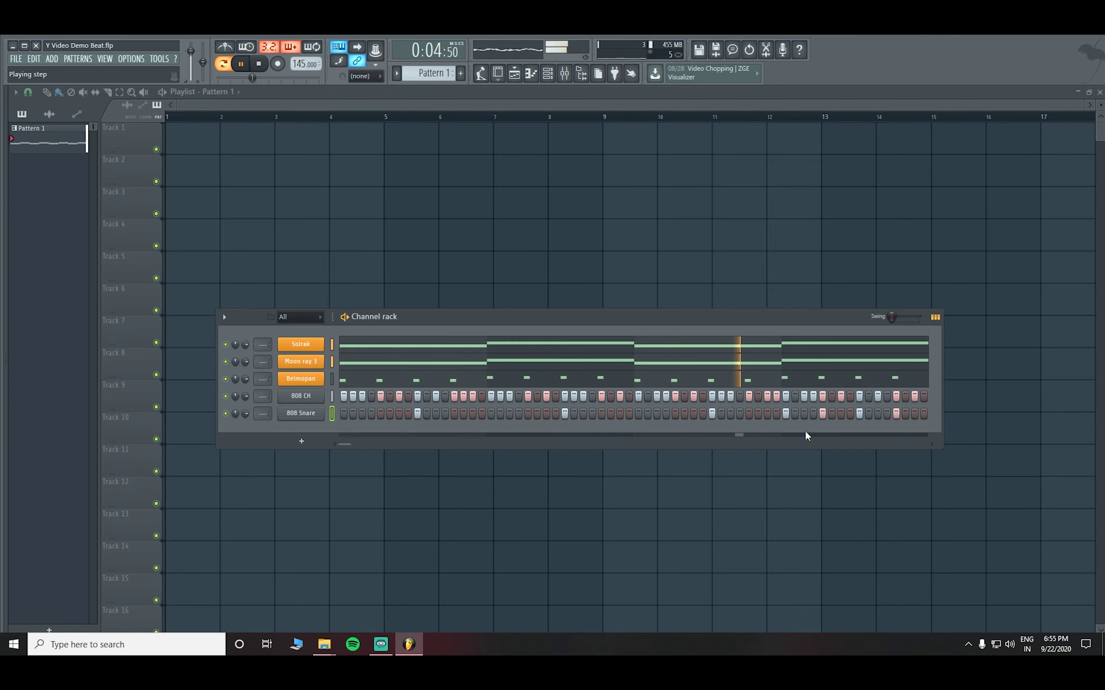
key("space")
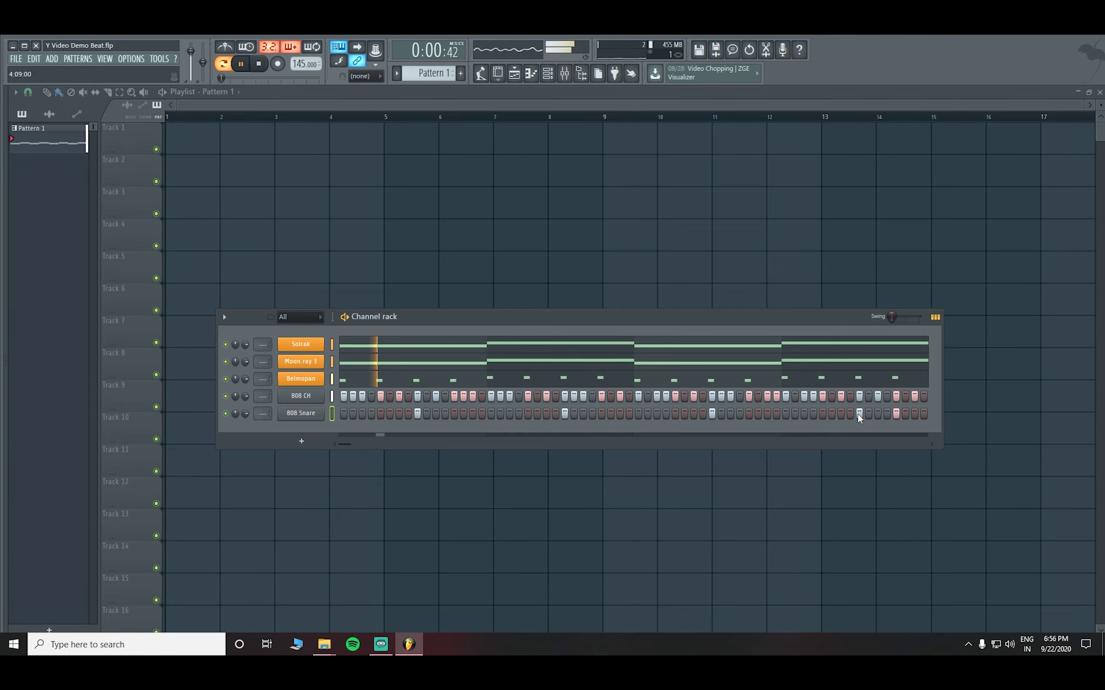
left_click(894, 413)
Remove the 808 Snare hits on steps 1, 5 and 13 of bar 5 and step 1 of bar 6, and stop playback
scroll(881, 426, "down", 1)
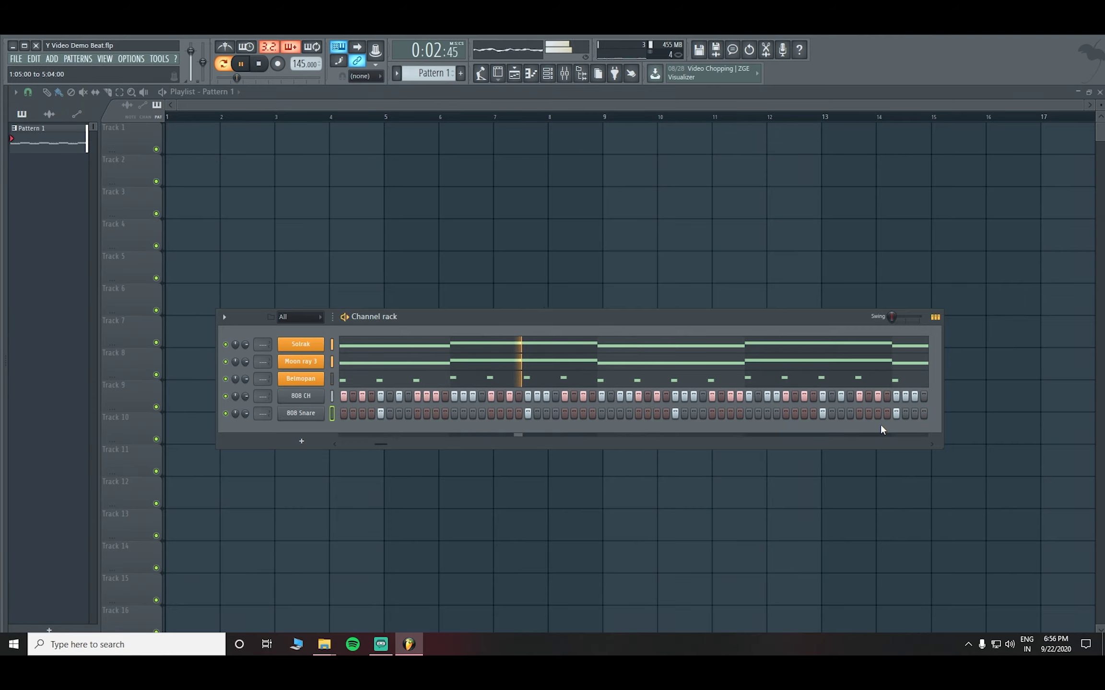
scroll(880, 422, "down", 1)
left_click(861, 413)
scroll(861, 412, "down", 1)
left_click(859, 413)
scroll(873, 412, "down", 1)
scroll(869, 419, "down", 1)
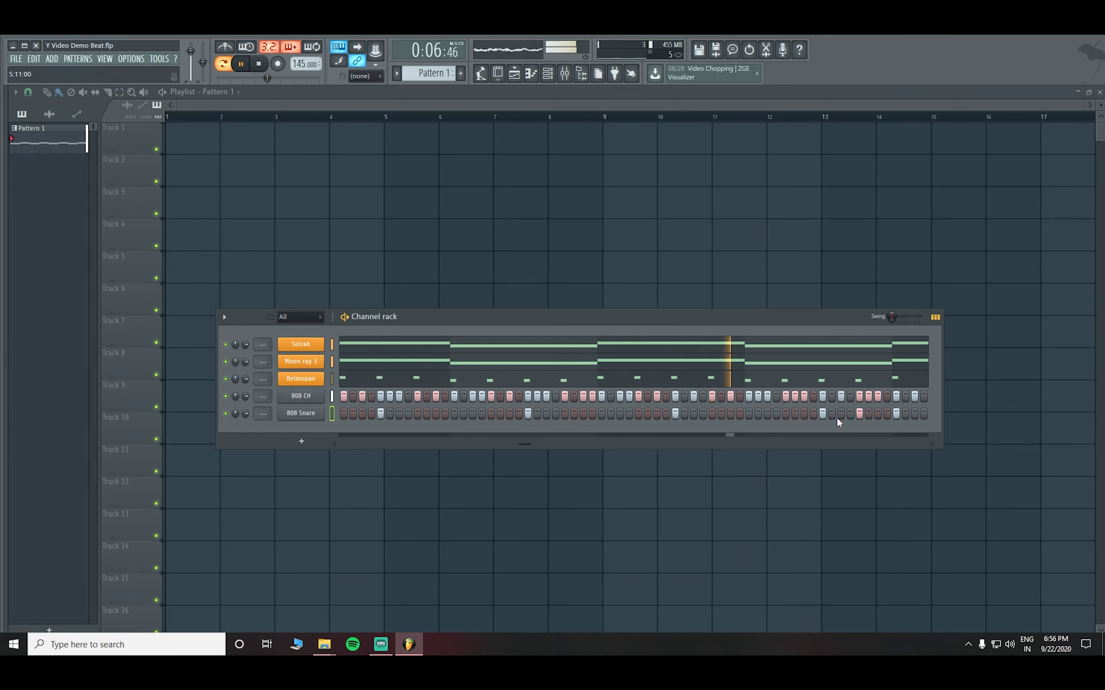
scroll(836, 416, "down", 1)
scroll(828, 417, "down", 1)
left_click(786, 414)
key("space")
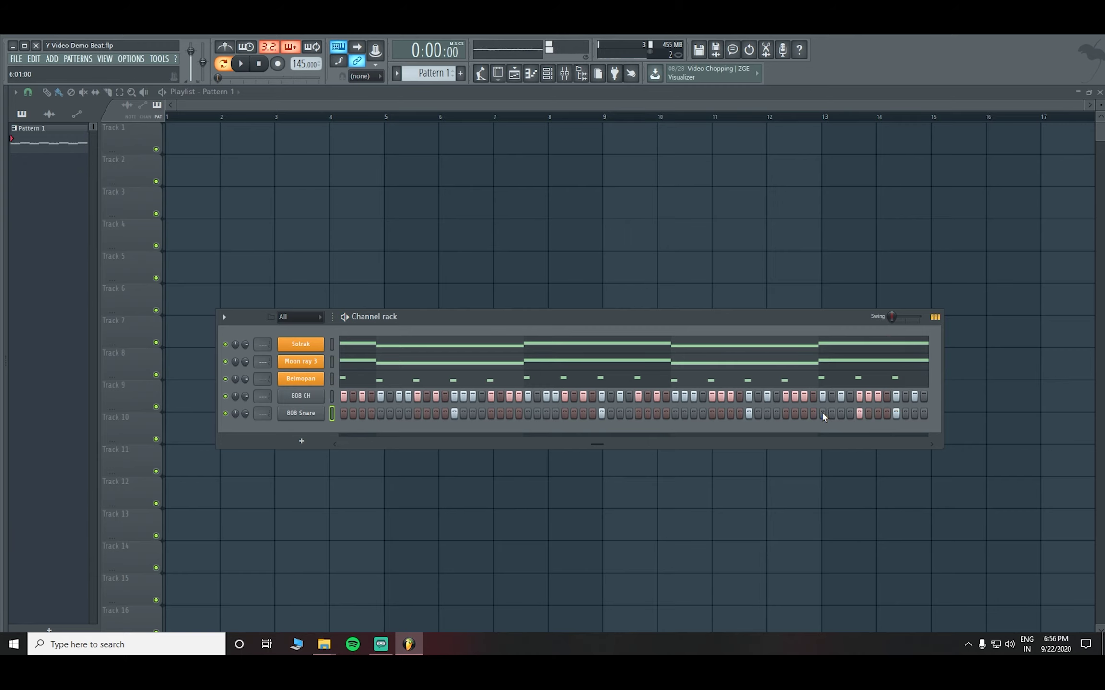
Remove the remaining 808 Snare hits from step 5 of bar 6 to the end of bar 8, keeping only step 9 of each bar
scroll(888, 415, "down", 1)
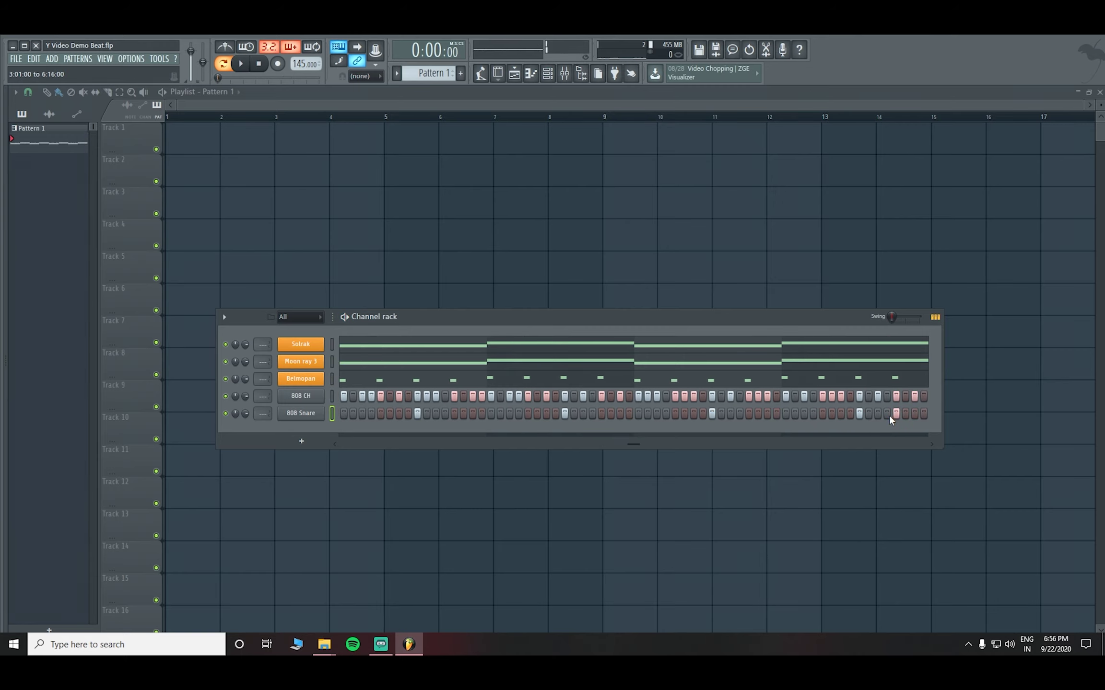
scroll(889, 415, "down", 1)
left_click(858, 413)
scroll(888, 414, "down", 1)
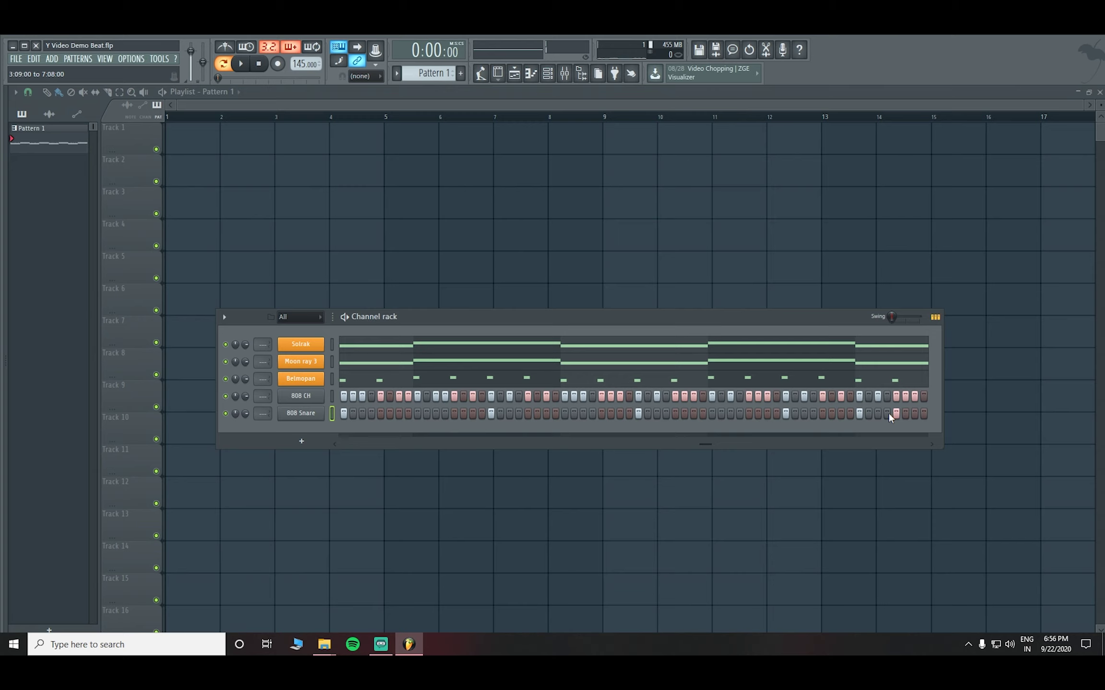
scroll(862, 414, "down", 2)
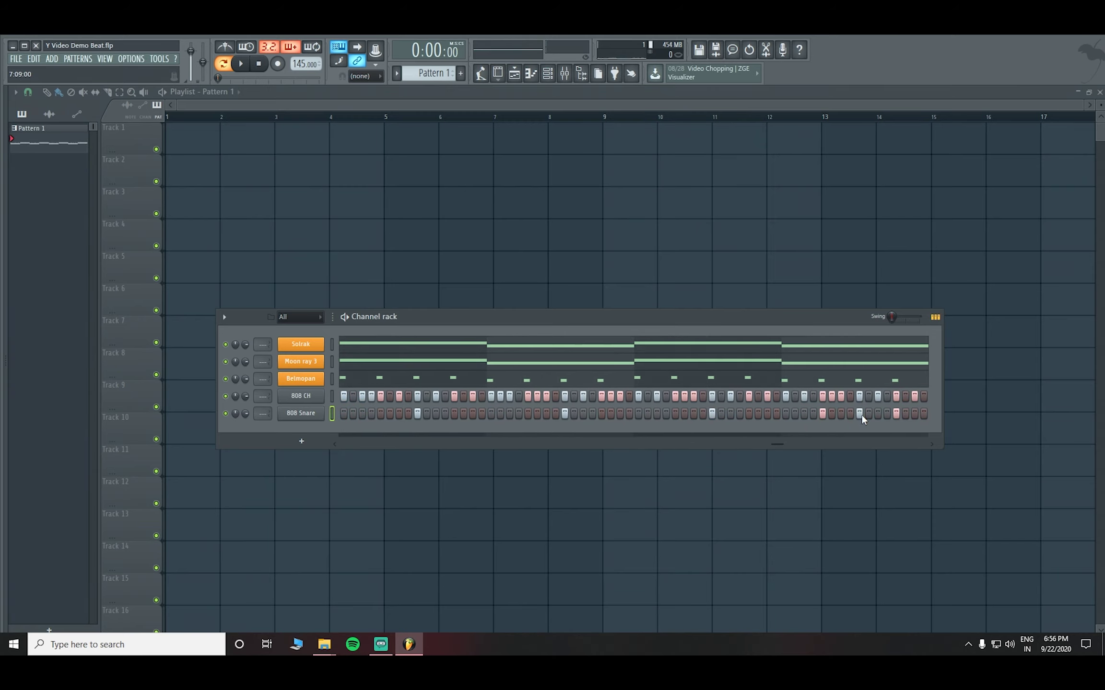
scroll(827, 413, "down", 2)
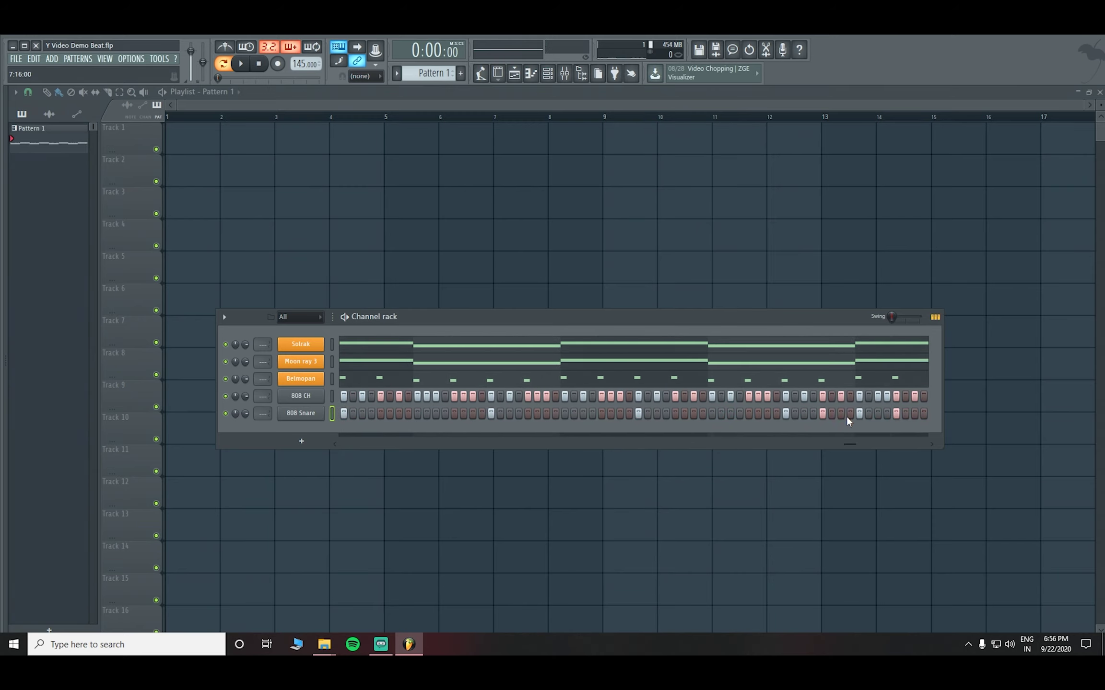
scroll(857, 427, "down", 2)
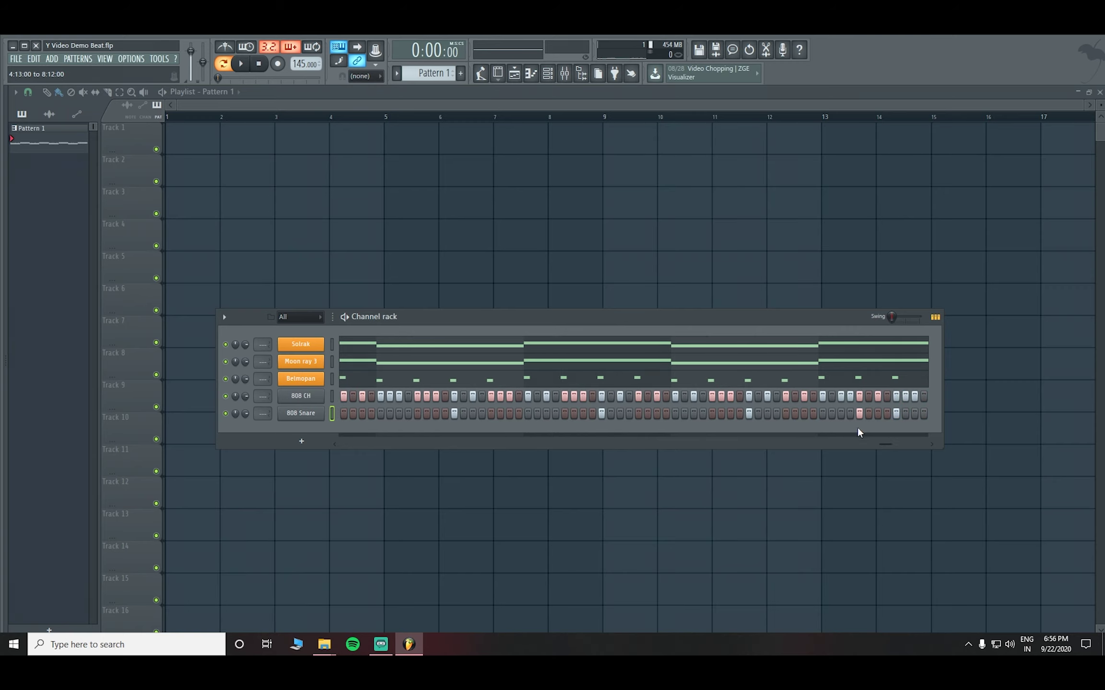
scroll(833, 417, "down", 1)
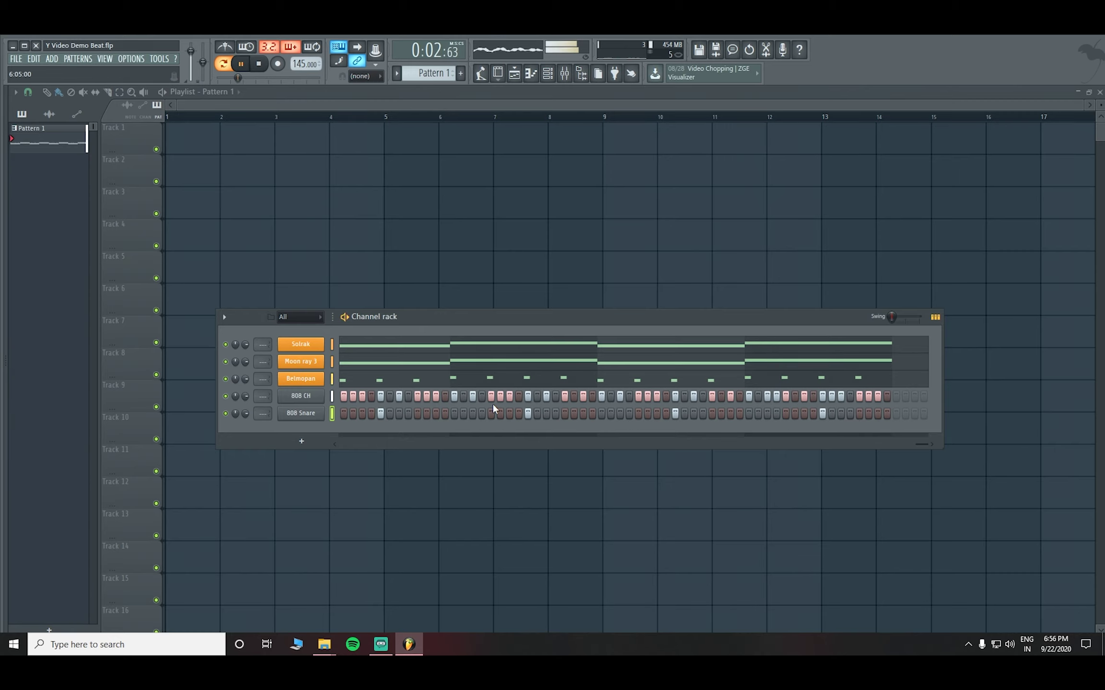
Play the pattern while reviewing the step sequence across all bars, move the Channel rack higher in the workspace, and stop playback
scroll(493, 404, "up", 3)
scroll(494, 404, "up", 10)
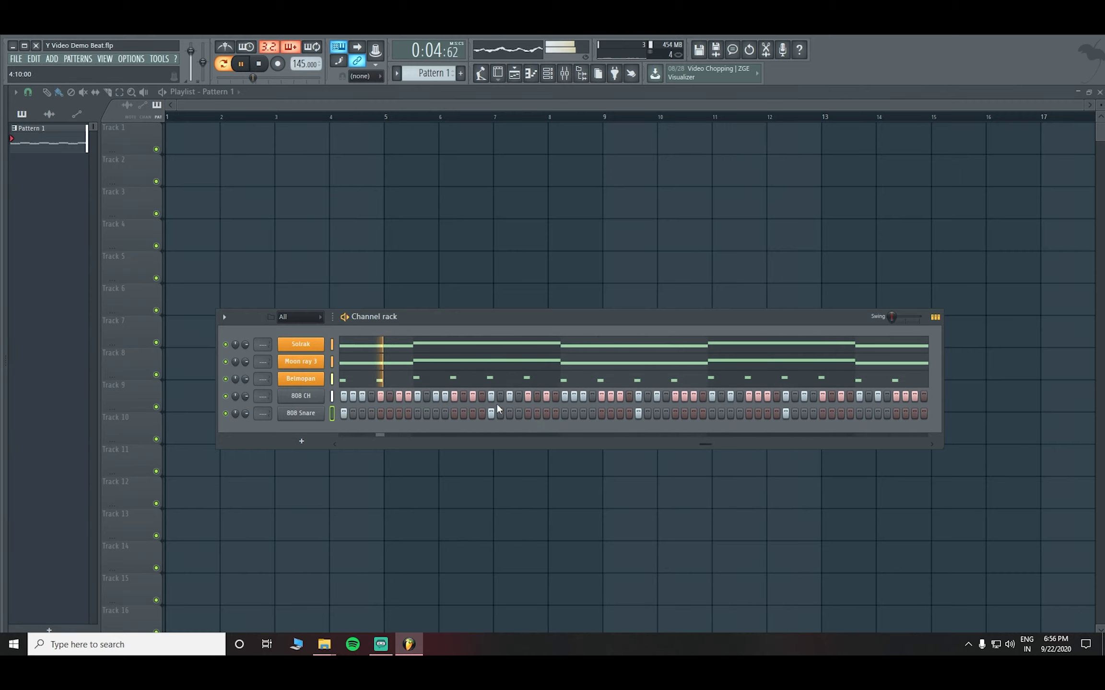
scroll(497, 407, "up", 2)
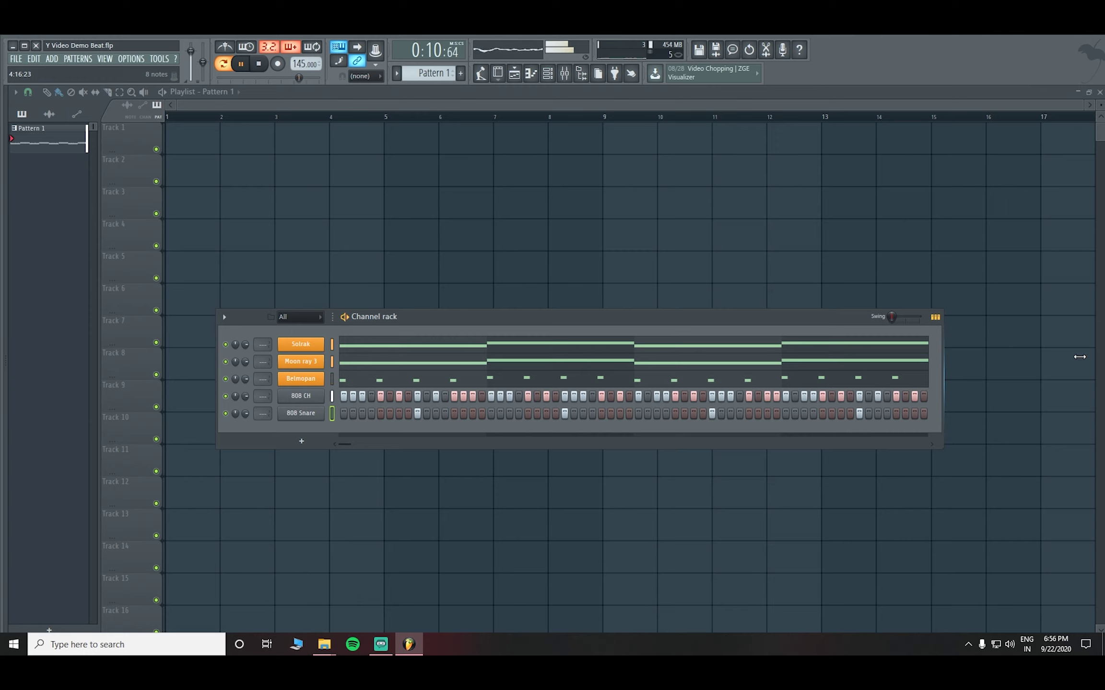
left_click_drag(730, 320, 707, 232)
scroll(631, 328, "down", 12)
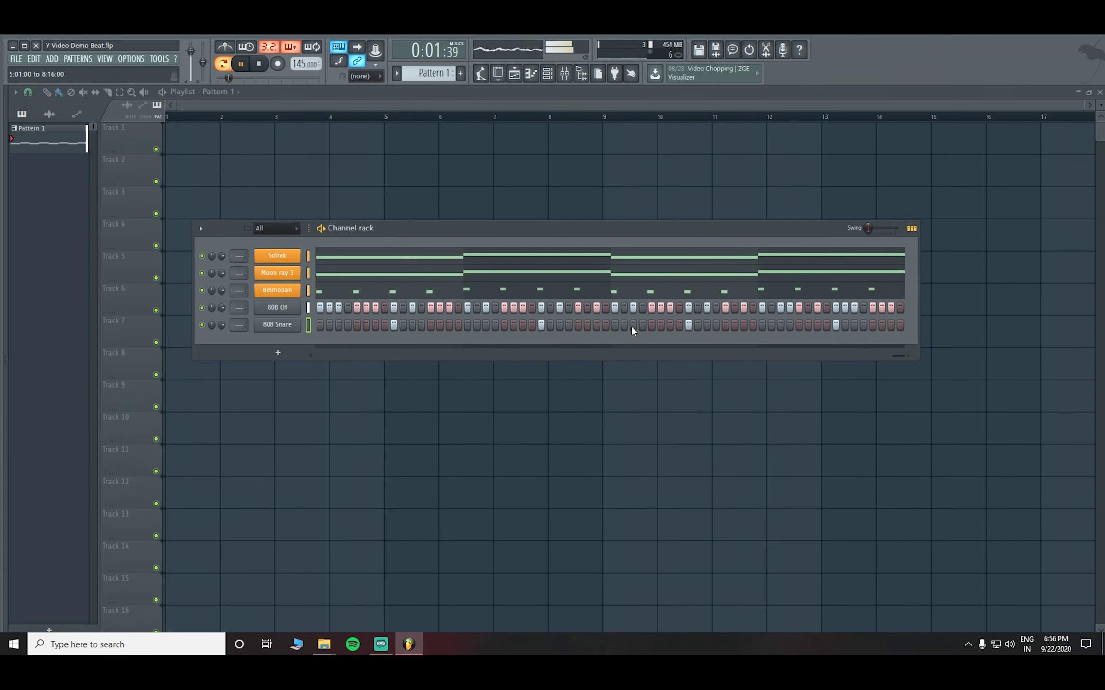
scroll(631, 326, "down", 6)
scroll(631, 327, "up", 15)
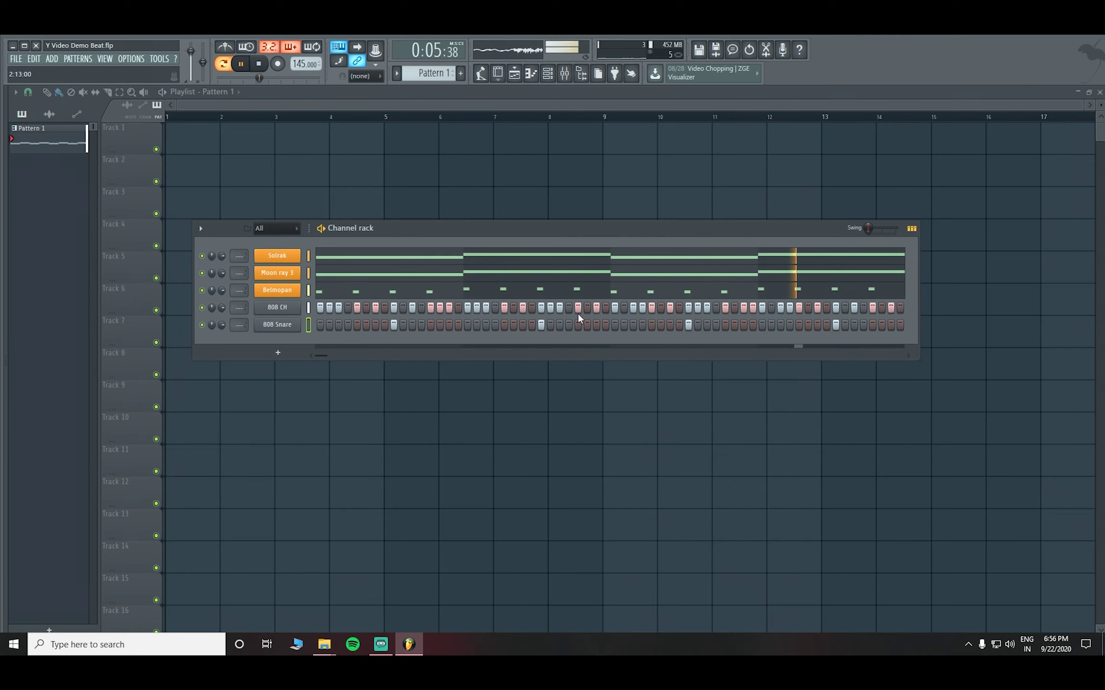
key("space")
Preview 808Star (6) from the 808 folder of the DrumStar V.3 pack and load it into a new channel
mouse_move(18, 331)
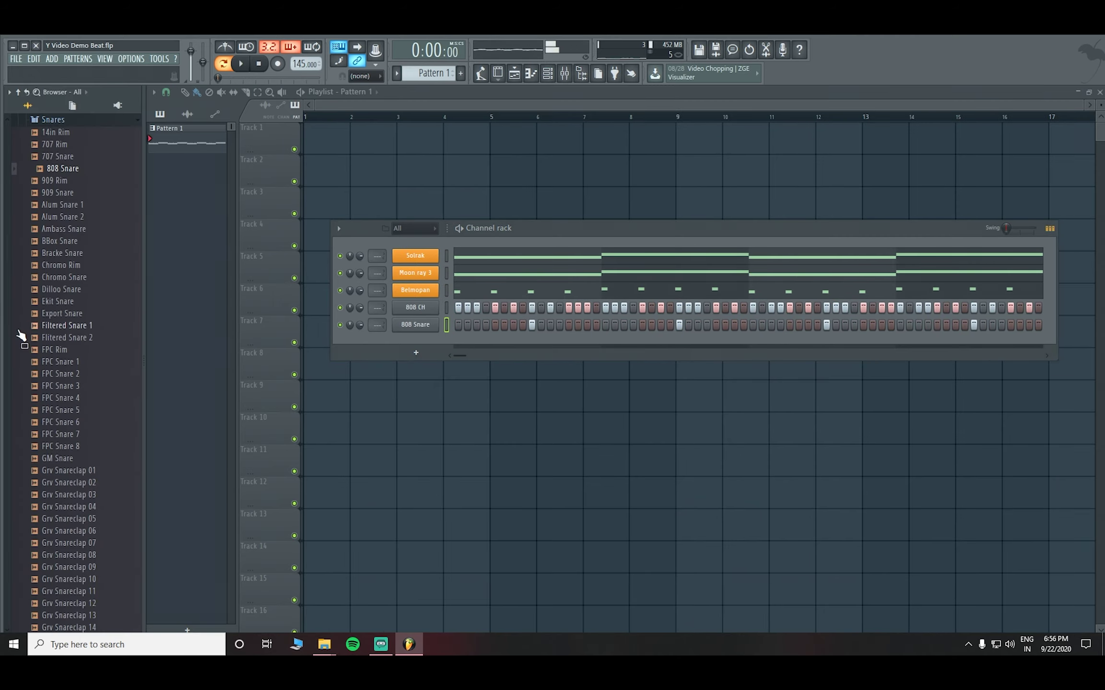
scroll(58, 190, "up", 4)
left_click(46, 172)
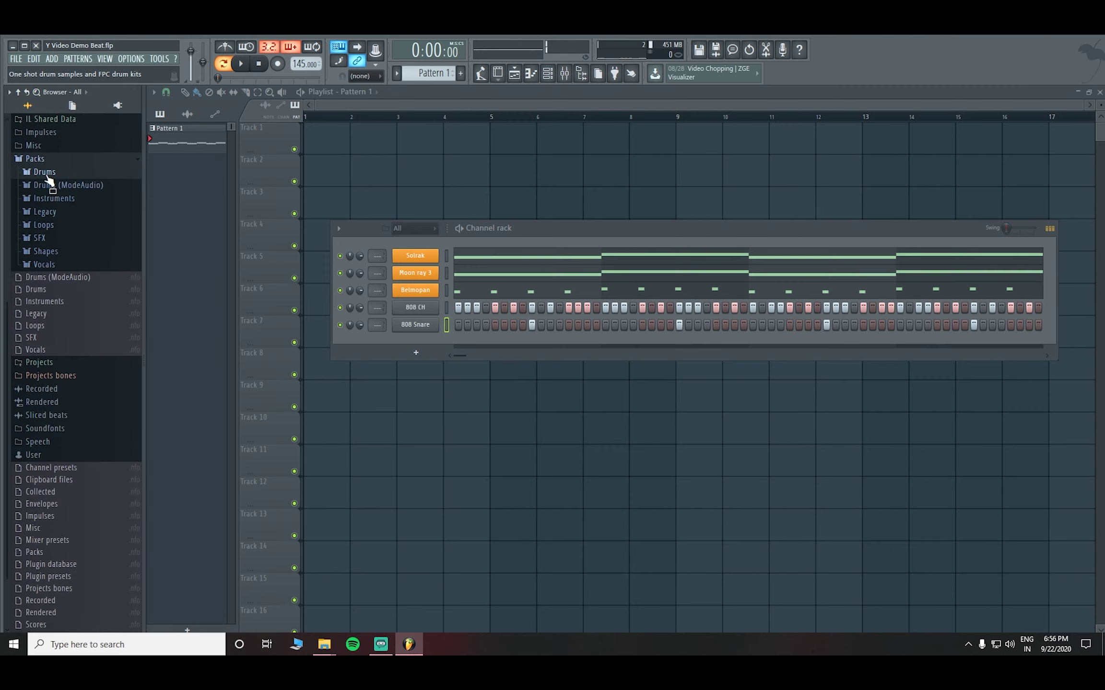
scroll(49, 184, "up", 2)
left_click(48, 164)
scroll(46, 216, "up", 2)
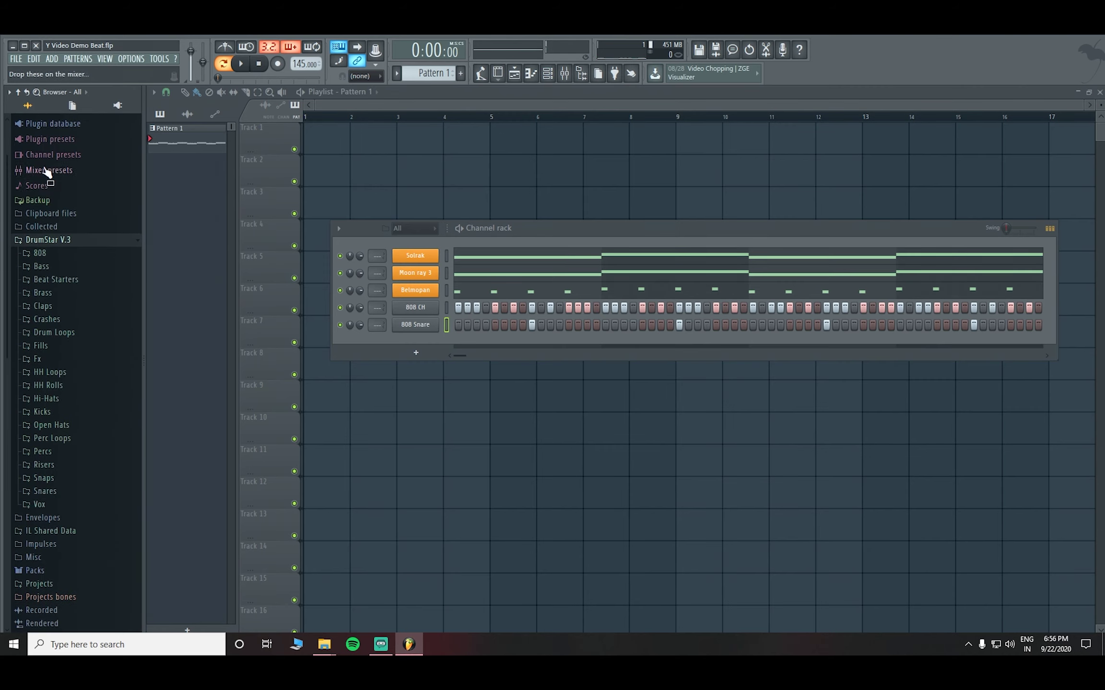
left_click(40, 253)
left_click(51, 328)
right_click(50, 331)
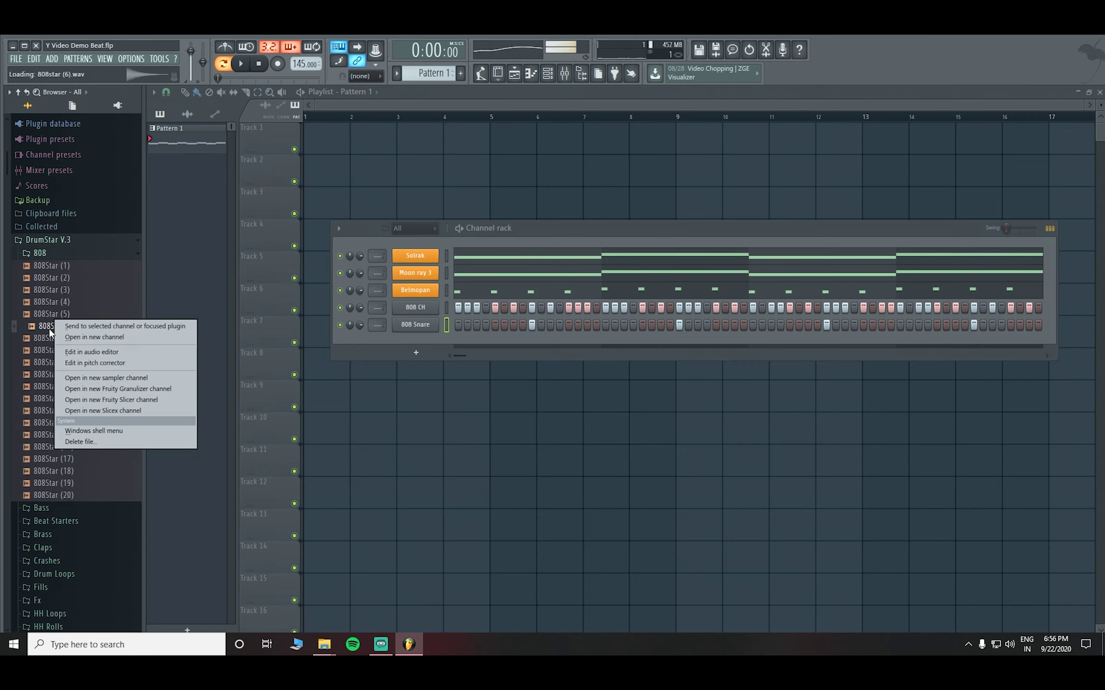
left_click(93, 338)
left_click(407, 220)
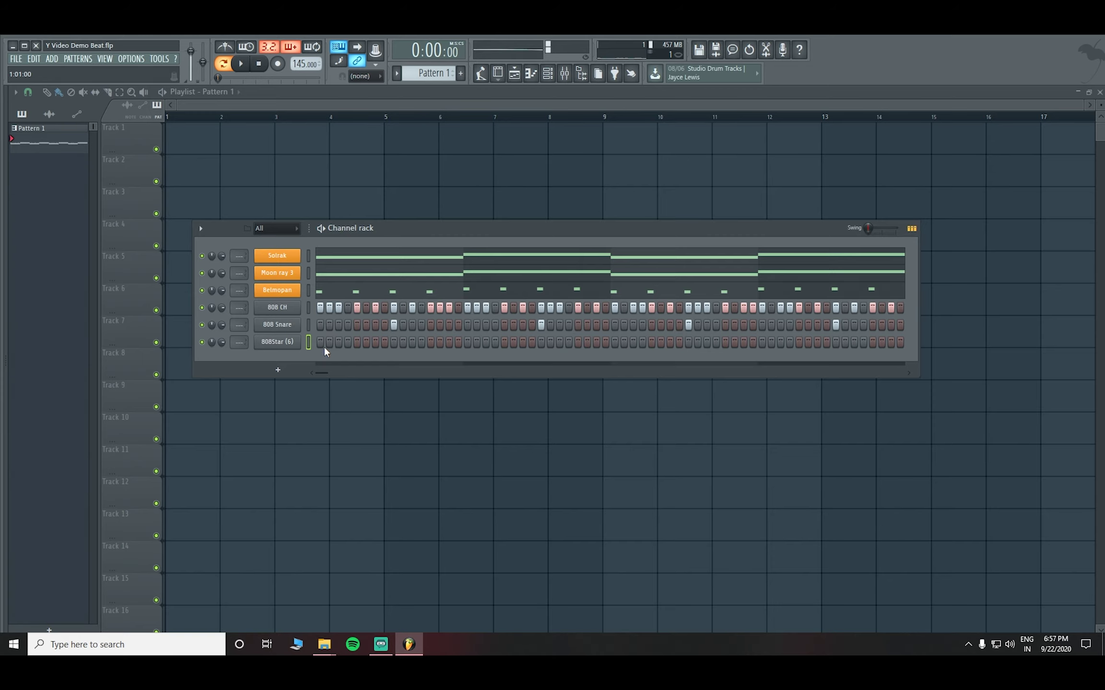
Place 808Star (6) hits on steps 1 and 13 of bar 1 while auditioning the pattern
key("space")
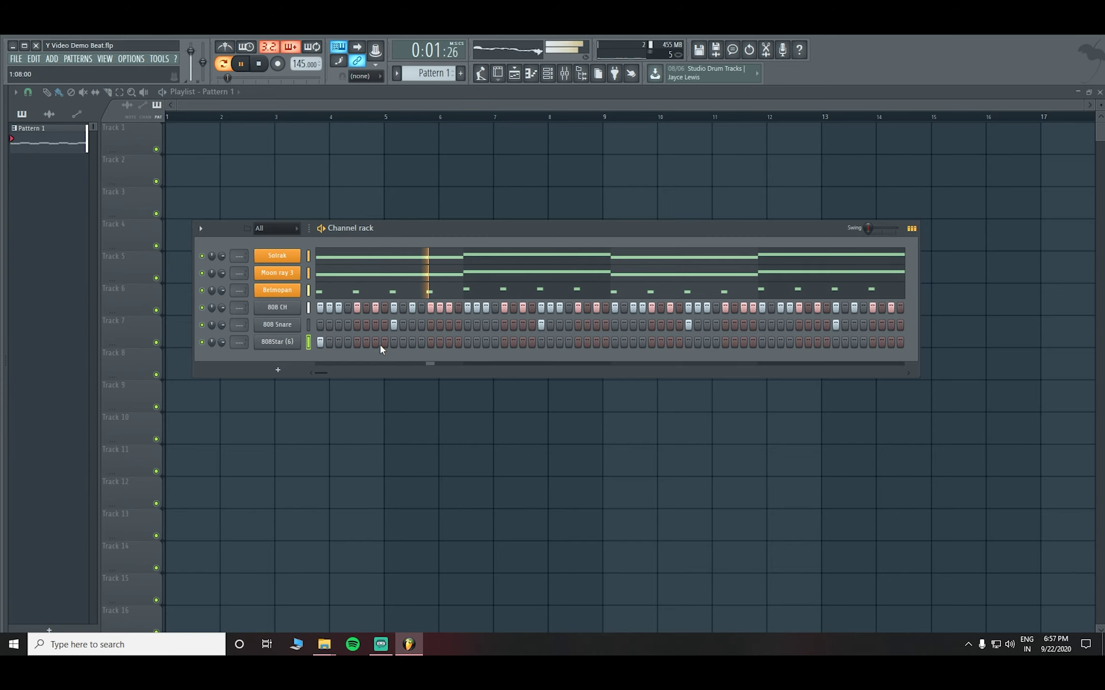
key("space")
key("space")
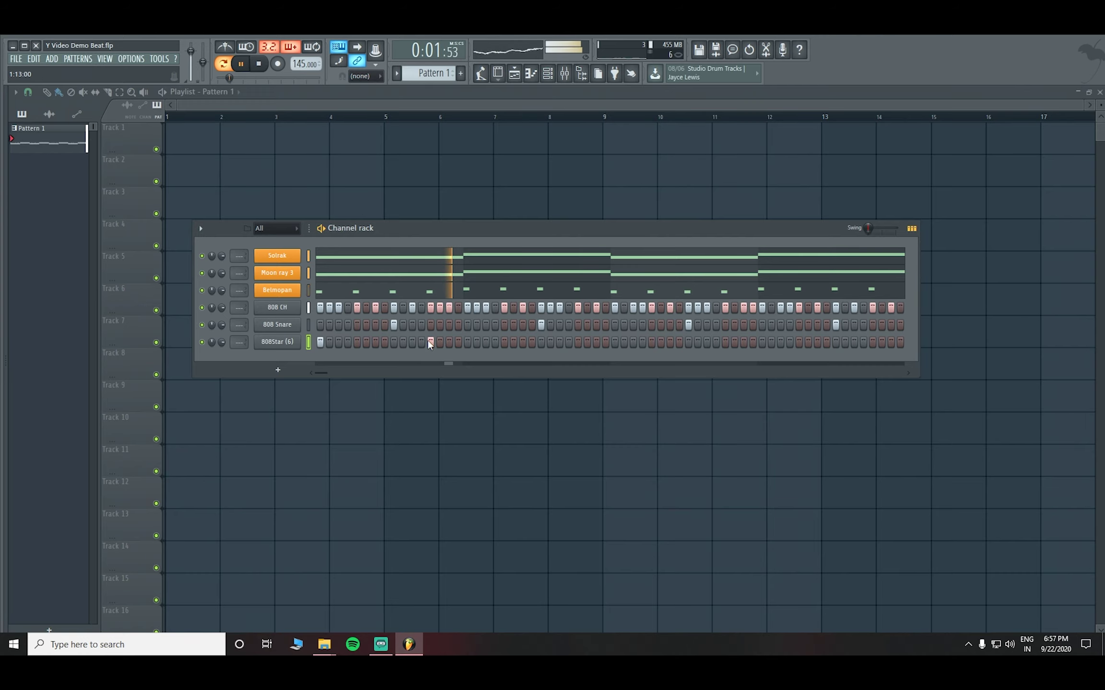
key("space")
Open the 808Star (6) channel in the piano roll and play the pattern from the start
right_click(295, 342)
left_click(326, 343)
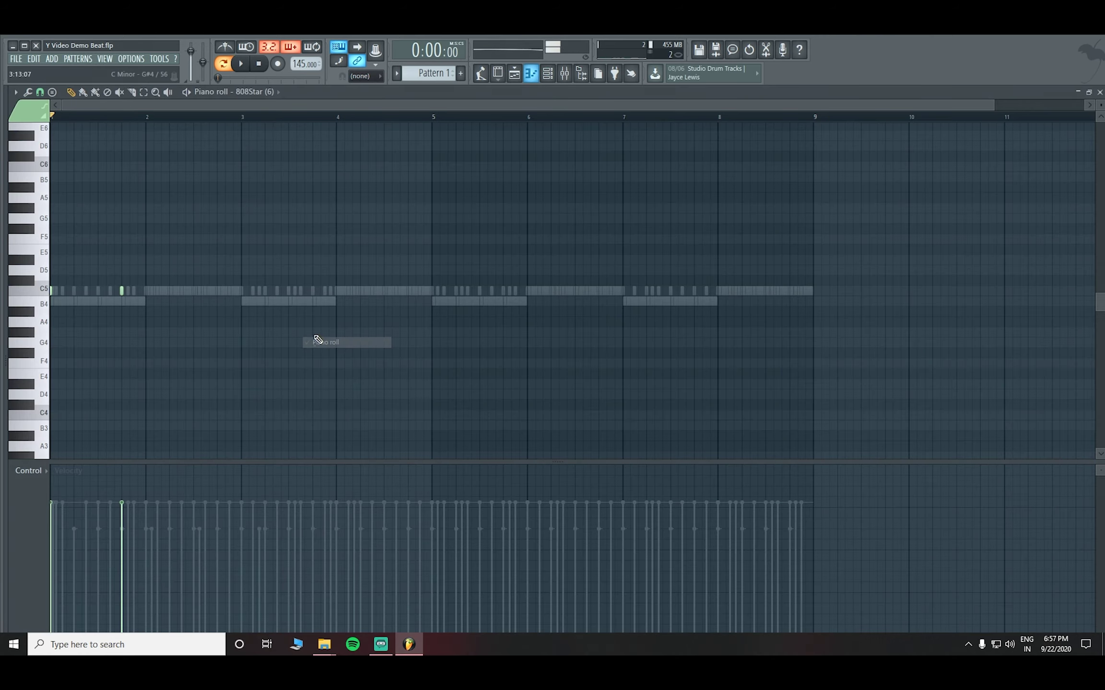
left_click(48, 100)
left_click(53, 257)
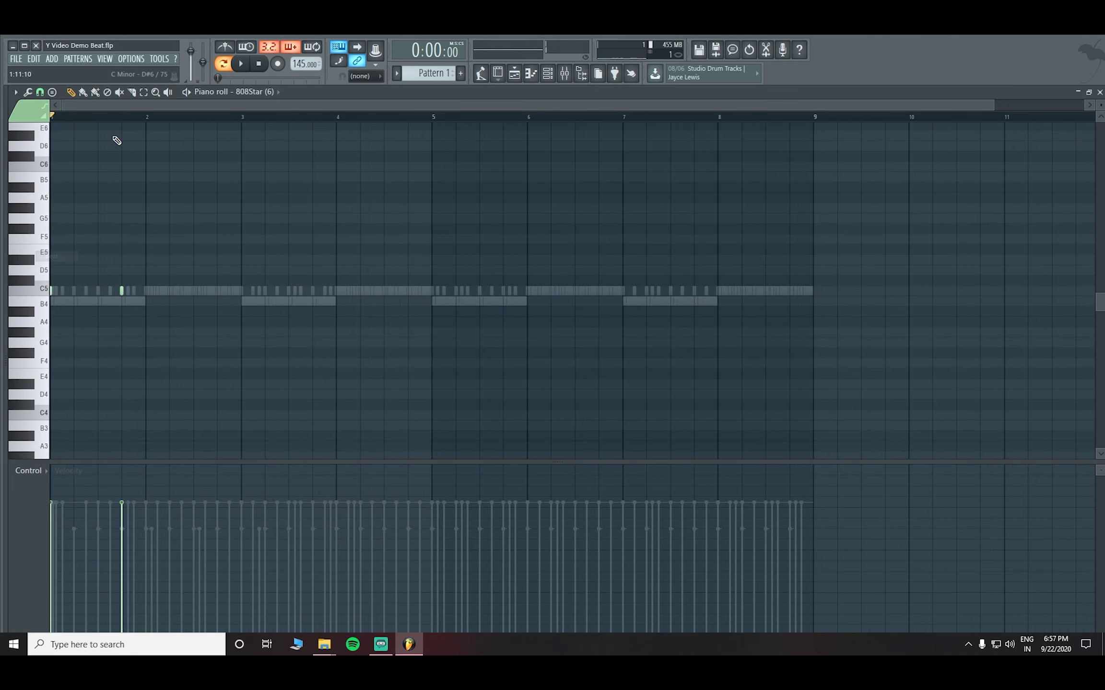
scroll(120, 108, "up", 3)
key("space")
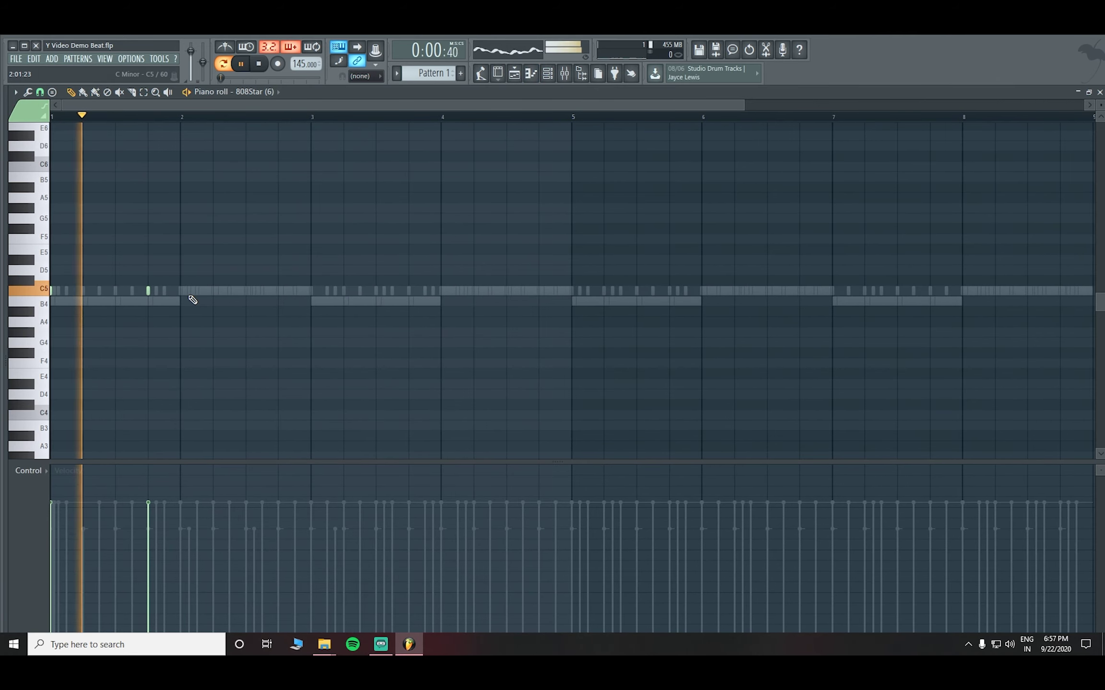
left_click(216, 291)
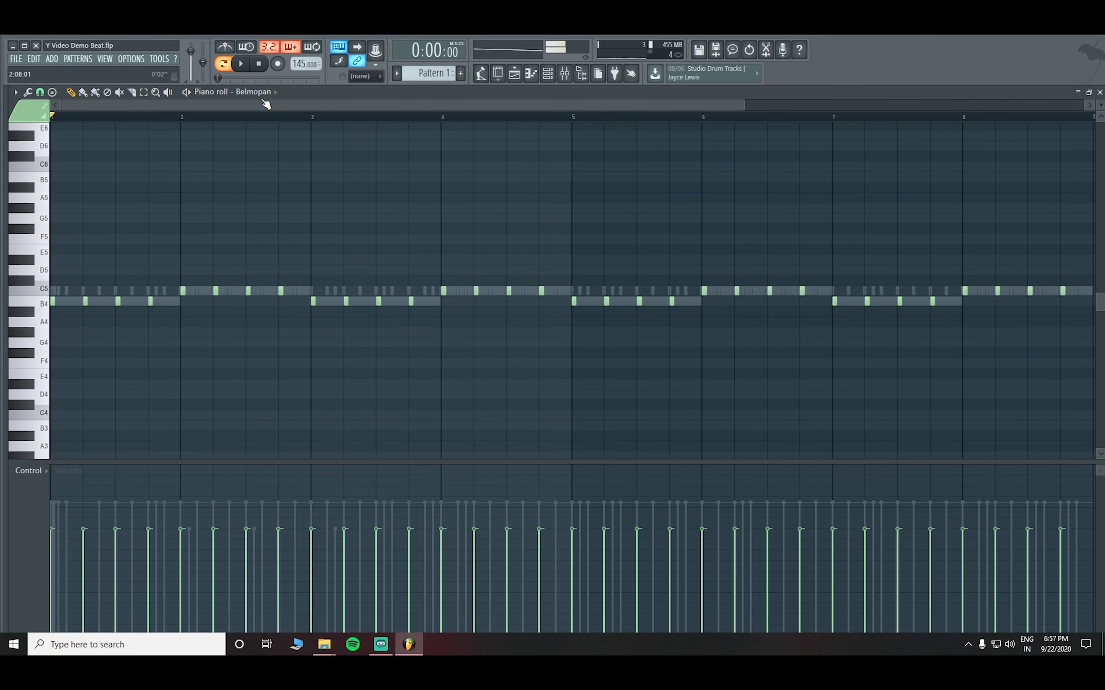
left_click(258, 92)
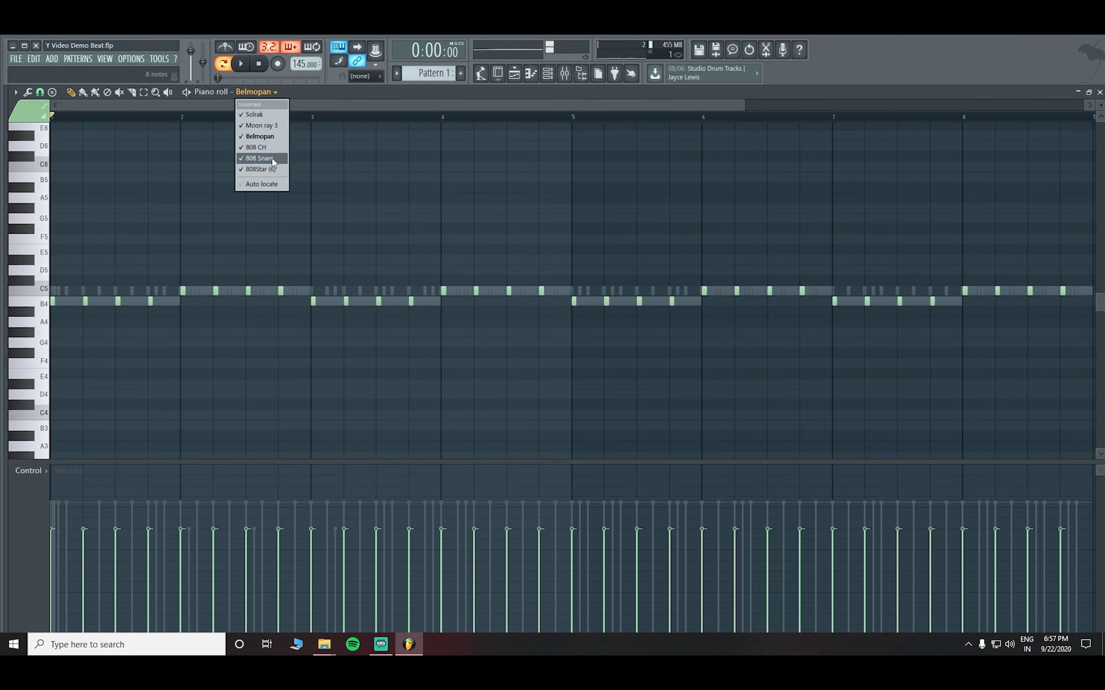
left_click(268, 169)
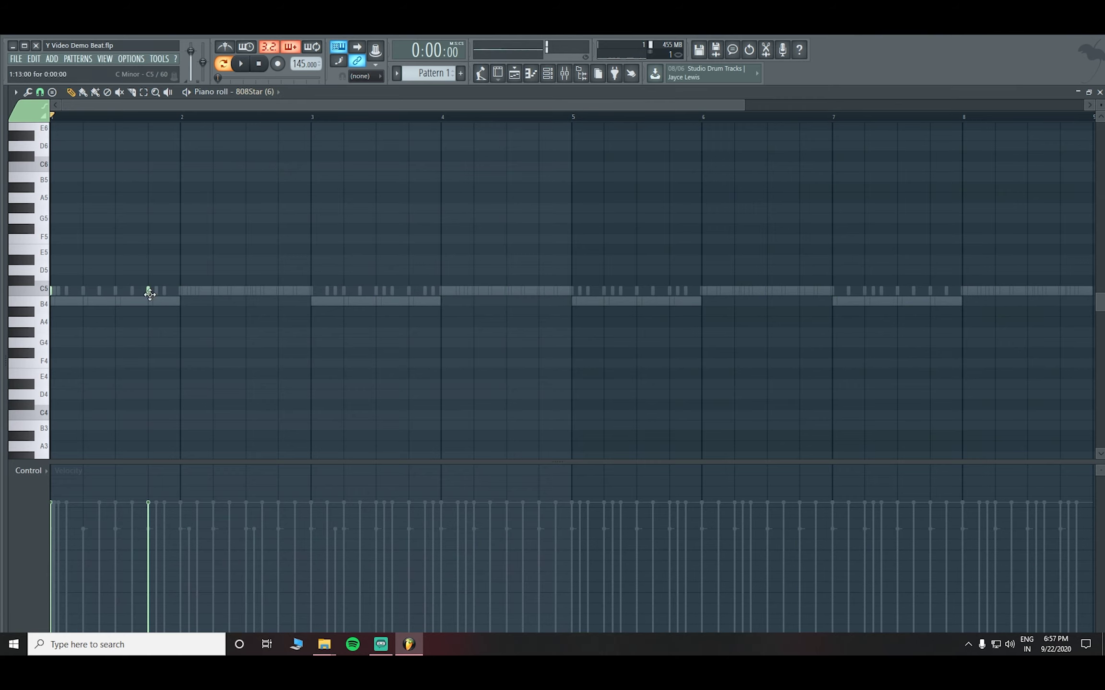
key("space")
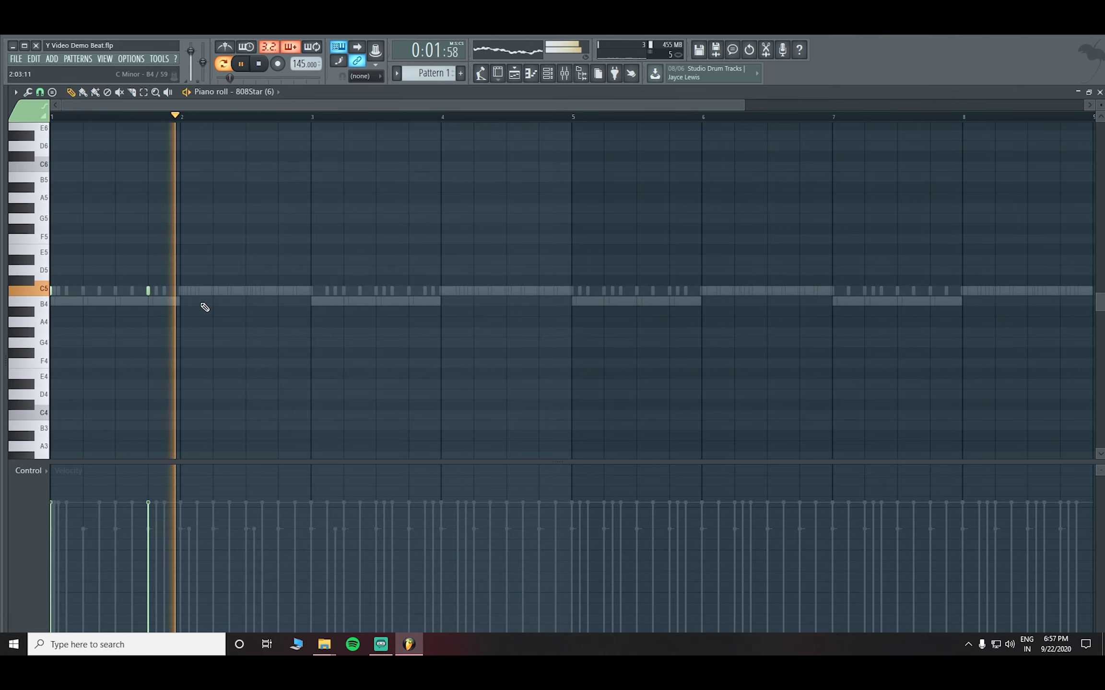
key("space")
left_click(214, 291)
right_click(214, 294)
right_click(213, 294)
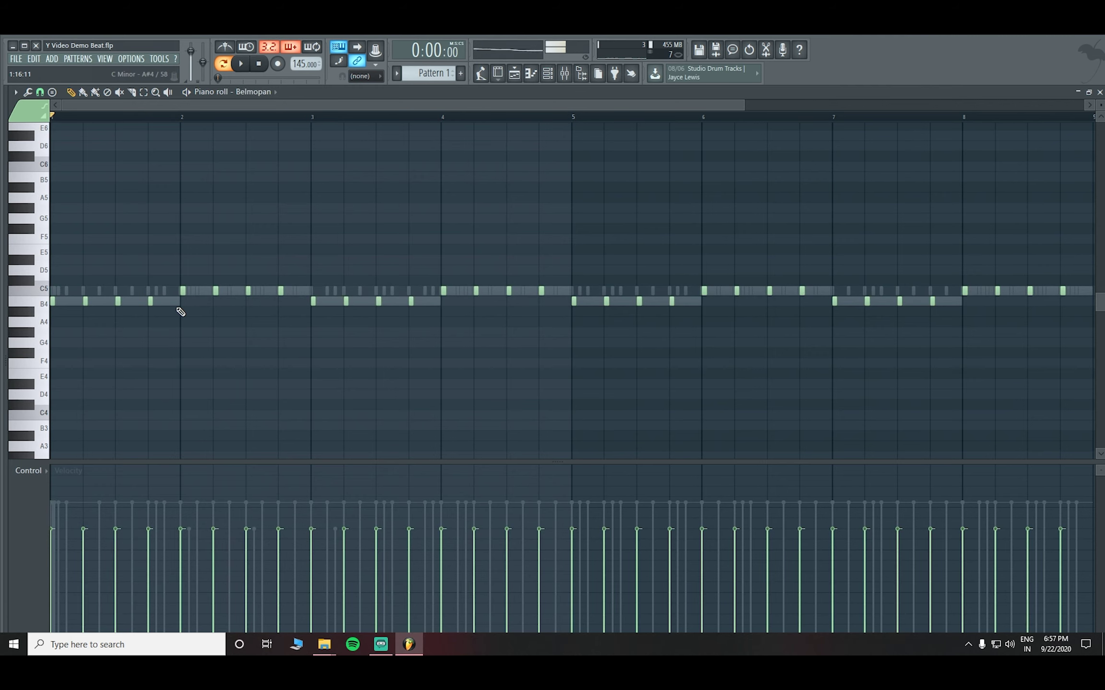
left_click(273, 95)
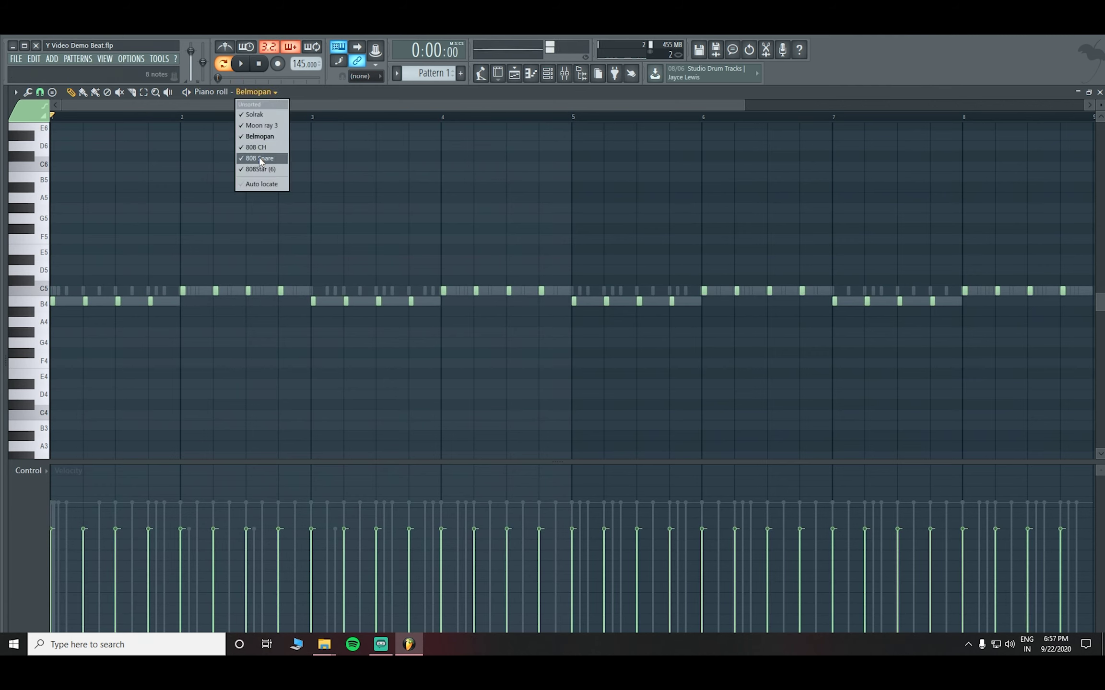
left_click(259, 159)
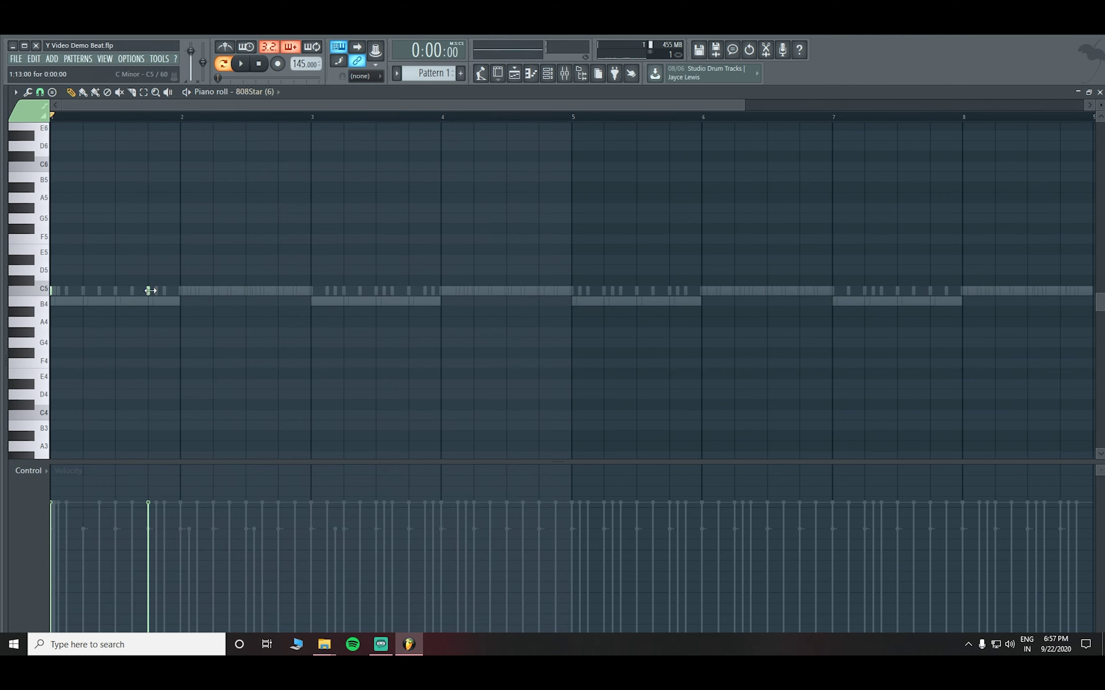
Add a C5 note for 808Star (6) on step 5 of bar 2, audition it and close the piano roll
left_click(149, 291)
left_click(213, 291)
key("space")
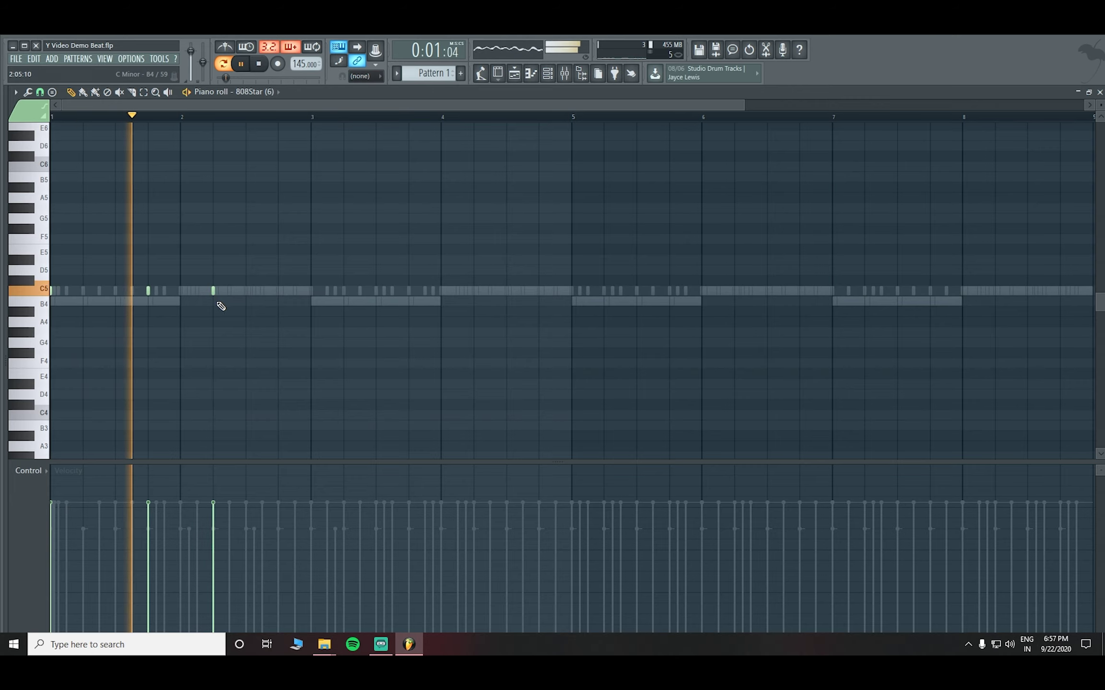
key("space")
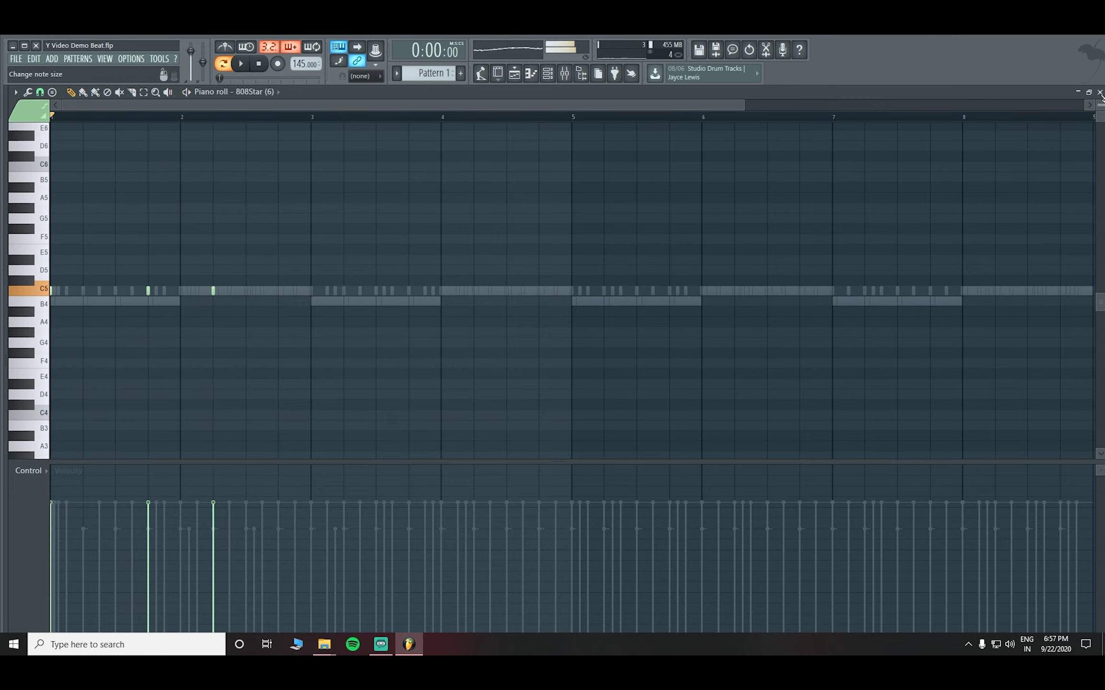
left_click(1100, 93)
Open the channel settings of 808Star (6) and load its sample into the Edison audio editor
right_click(287, 343)
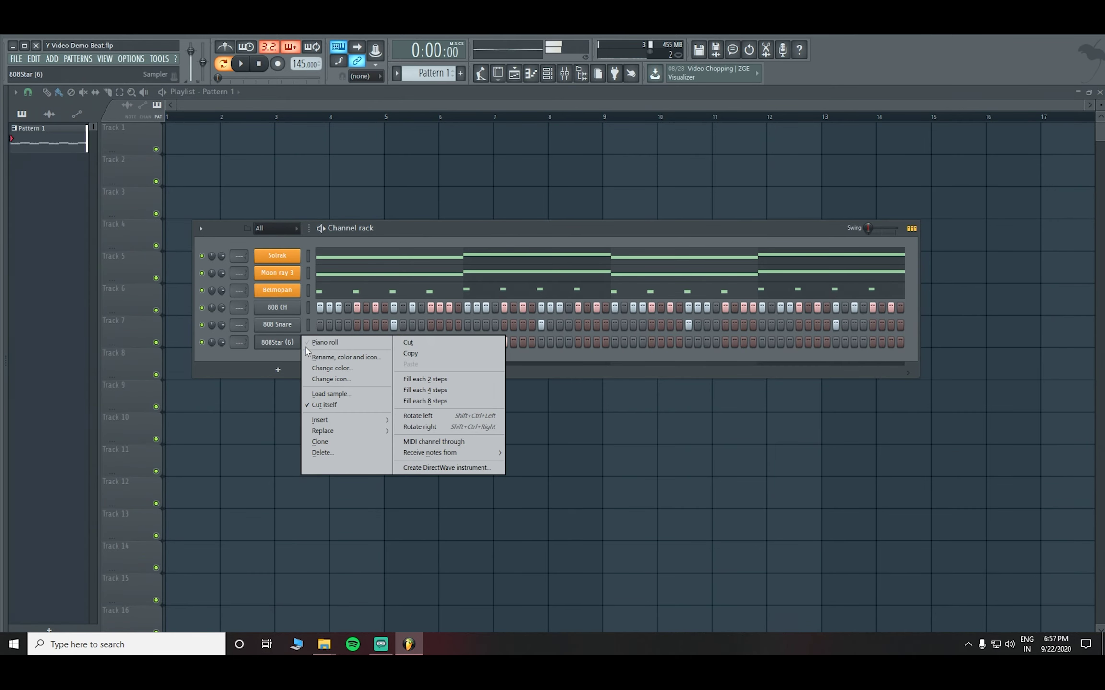
left_click(276, 354)
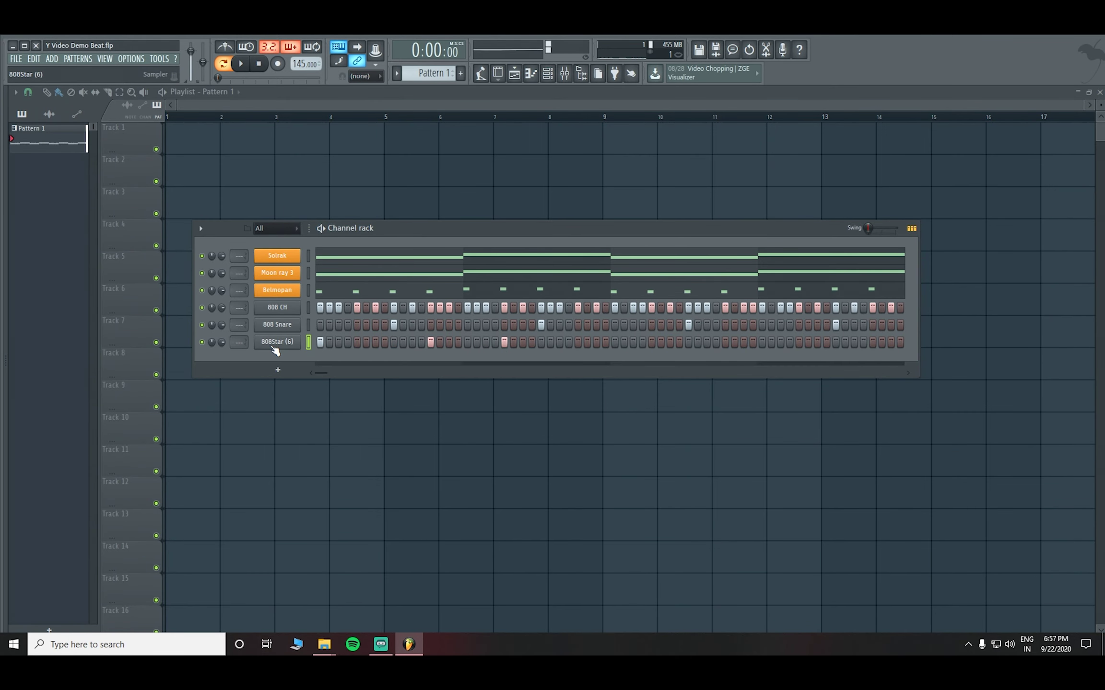
left_click(276, 342)
right_click(239, 433)
left_click(277, 460)
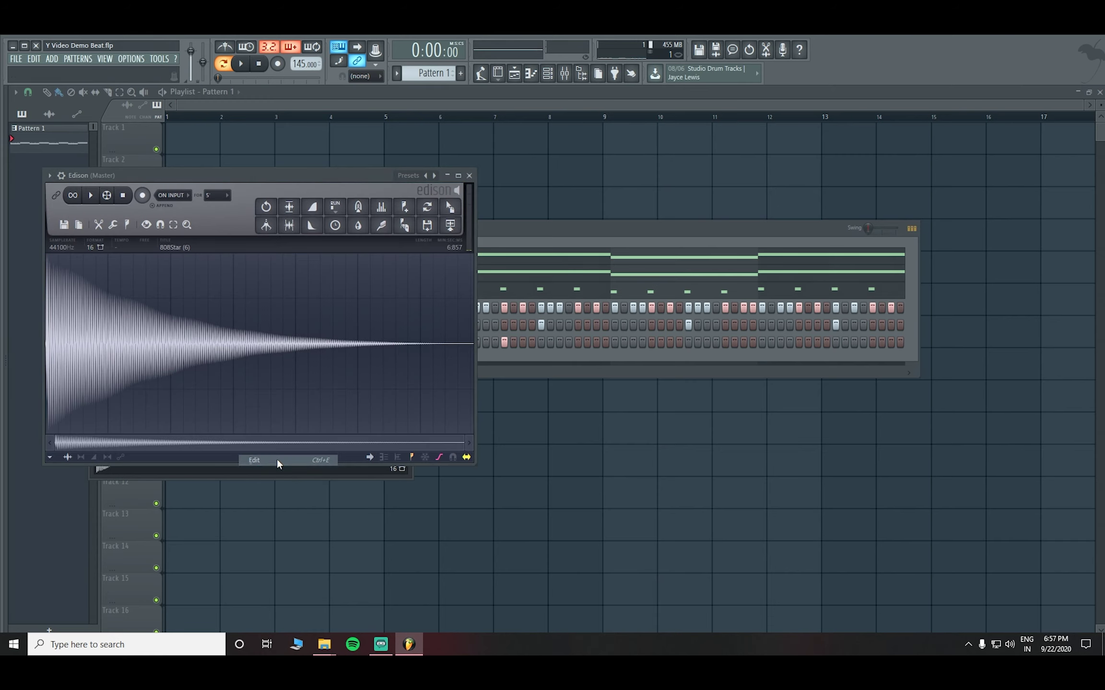
Detect the pitch regions of the 808Star (6) sample in Edison, then close the editor and the channel settings
right_click(237, 358)
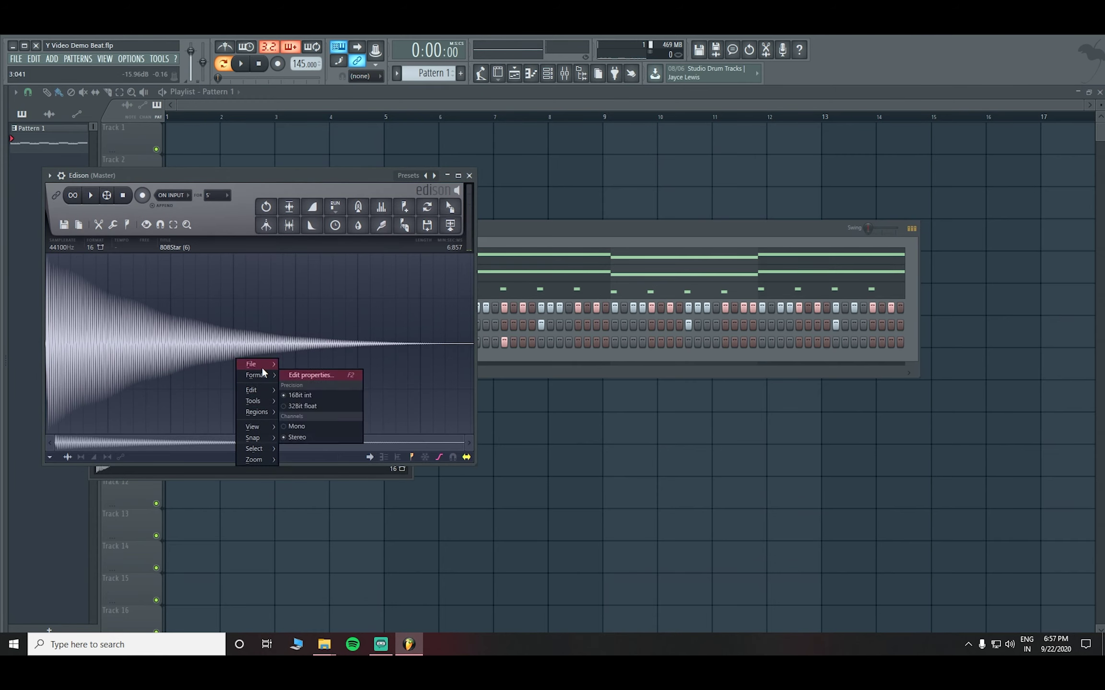
mouse_move(273, 410)
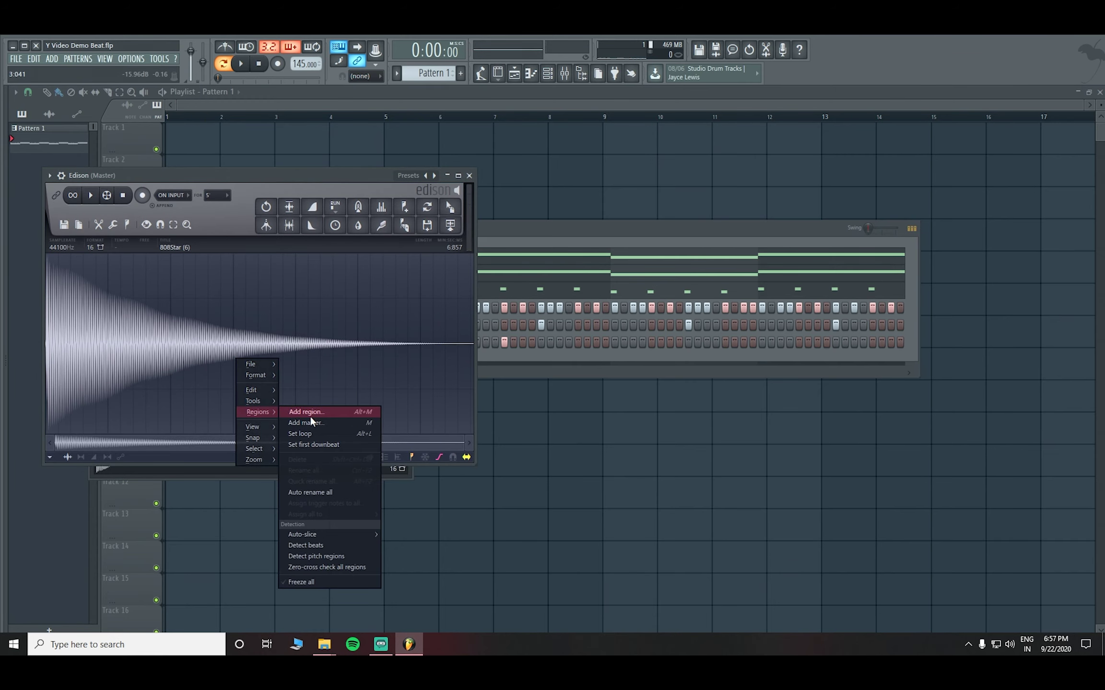
mouse_move(353, 534)
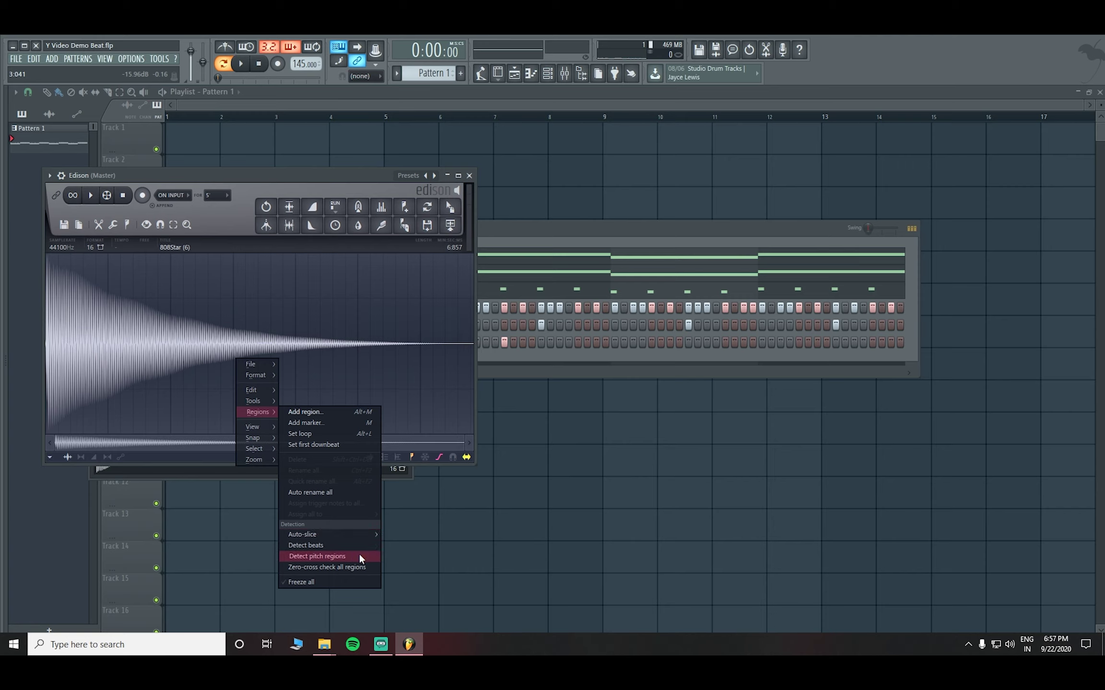
left_click(359, 556)
left_click(469, 176)
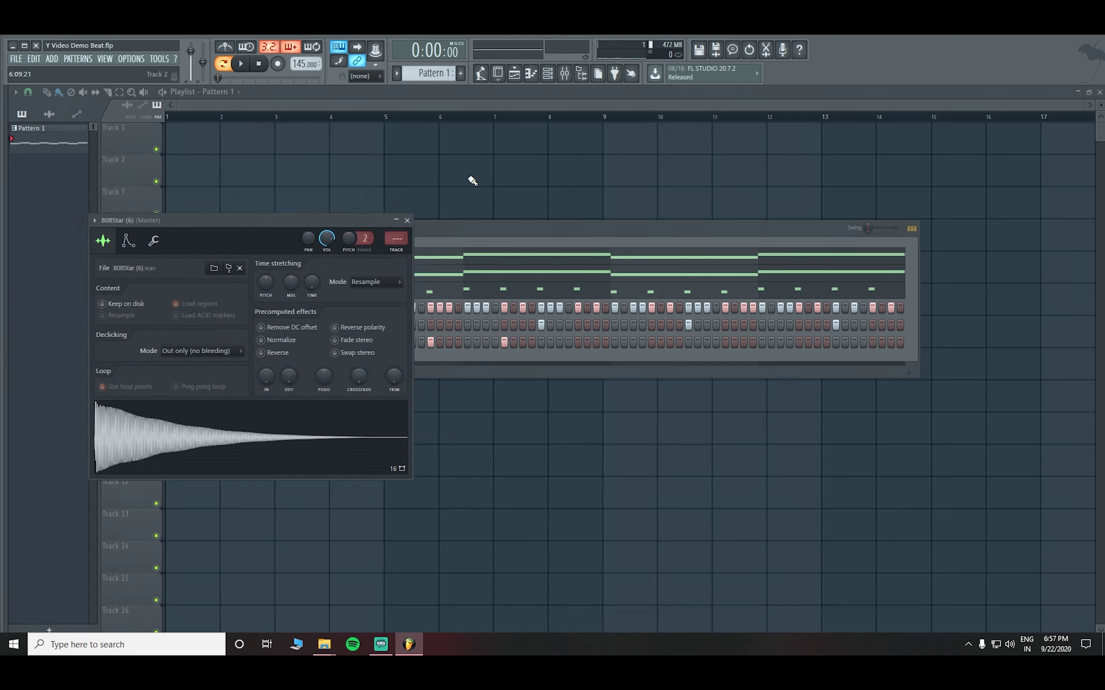
left_click(407, 220)
Set the root note of the 808Star (6) channel to C4 and close its settings
left_click(288, 341)
left_click(154, 241)
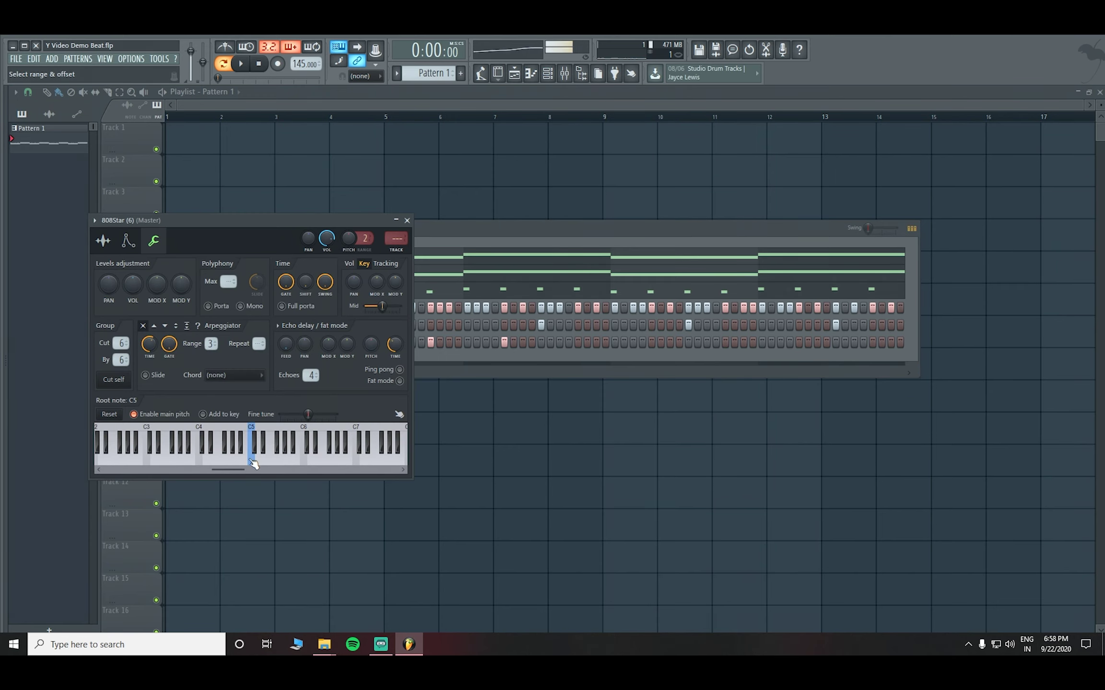
right_click(199, 463)
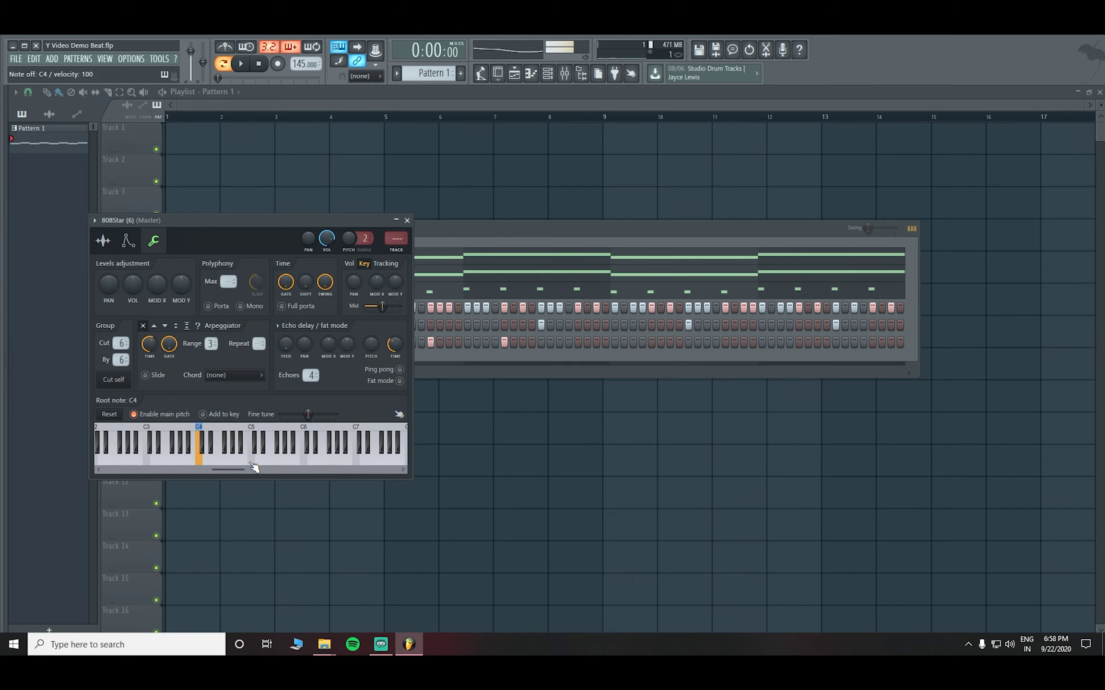
left_click(408, 220)
Open 808Star (6) in the piano roll, raise its three notes one octave to C6 and audition them
right_click(275, 344)
left_click(297, 348)
left_click_drag(276, 305, 49, 281)
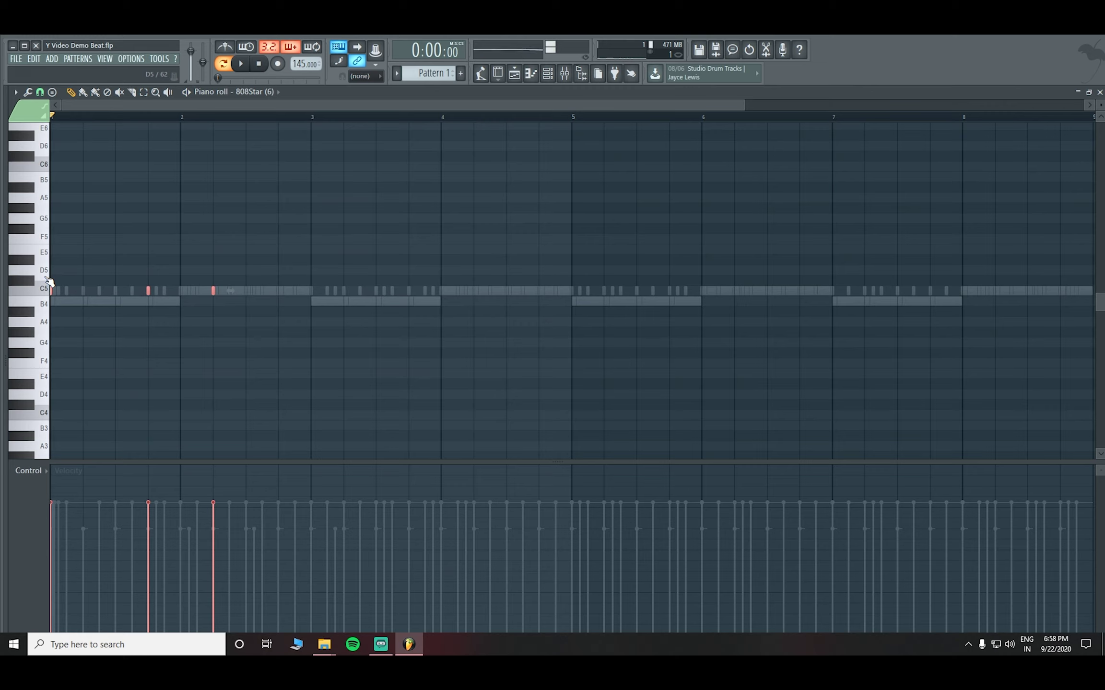
key("space")
scroll(82, 276, "up", 3)
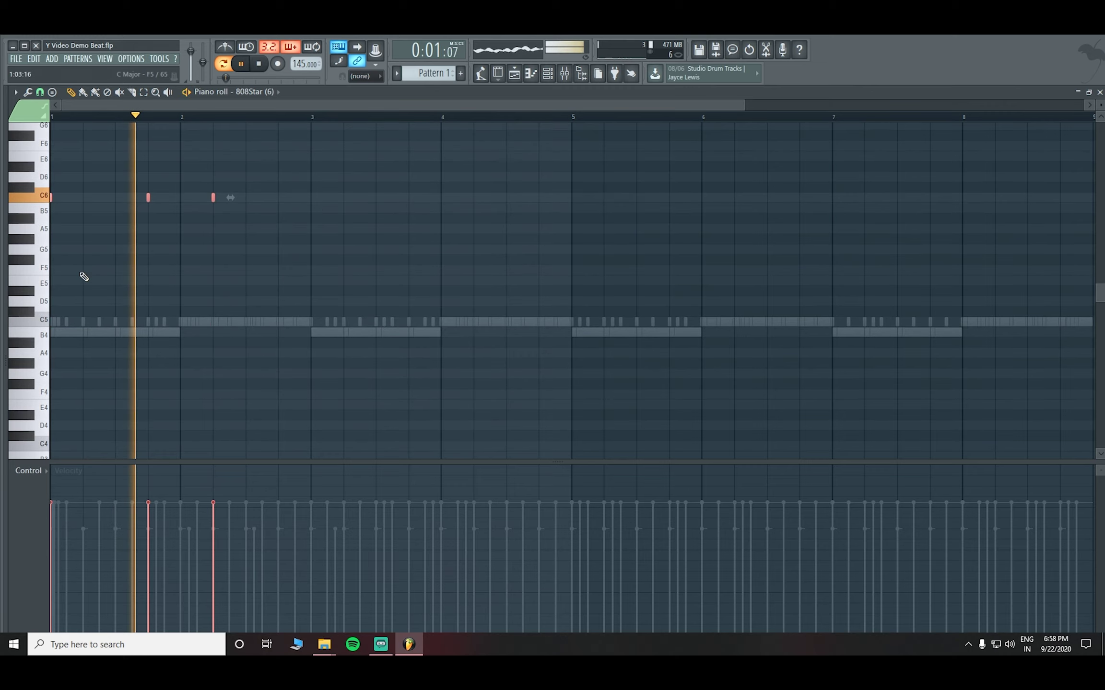
key("space")
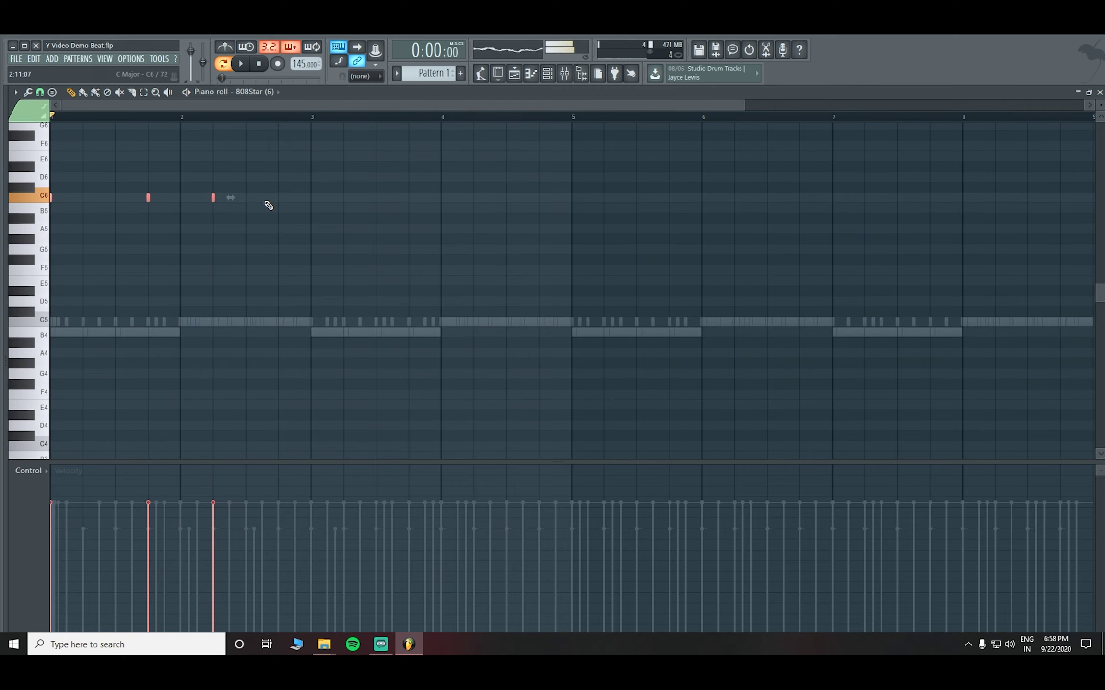
Add C6 notes for 808Star (6) on steps 1 and 13 of bar 3 and step 5 of bar 4 during playback
key("ctrl+d")
key("space")
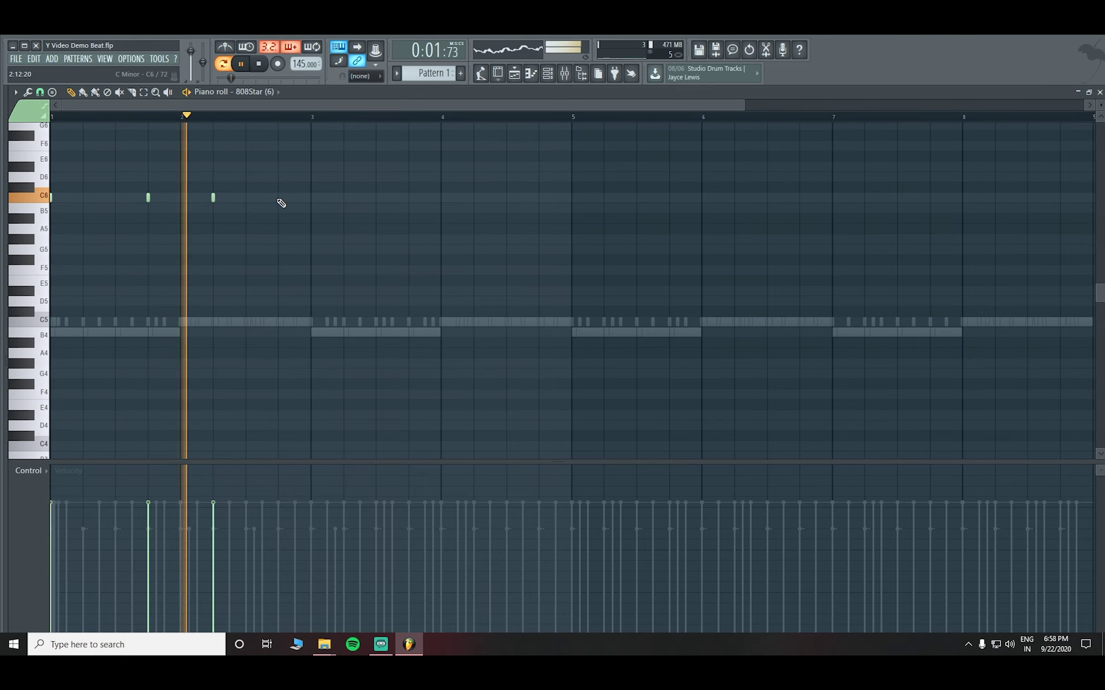
left_click(310, 197)
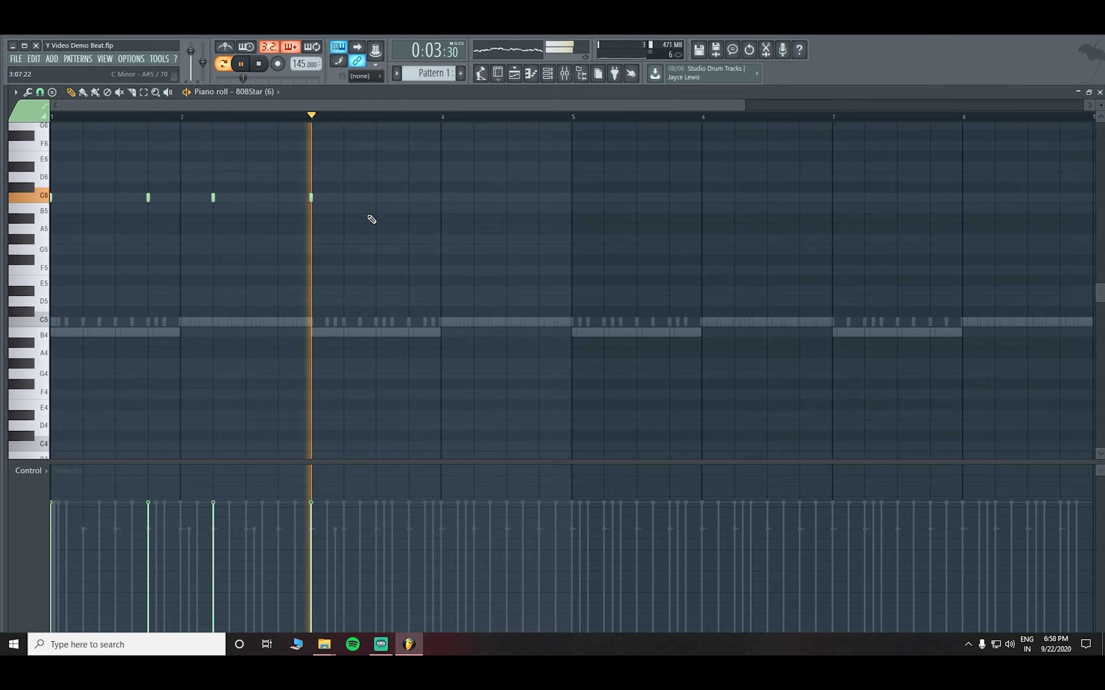
left_click(408, 198)
left_click(474, 197)
scroll(413, 119, "down", 3)
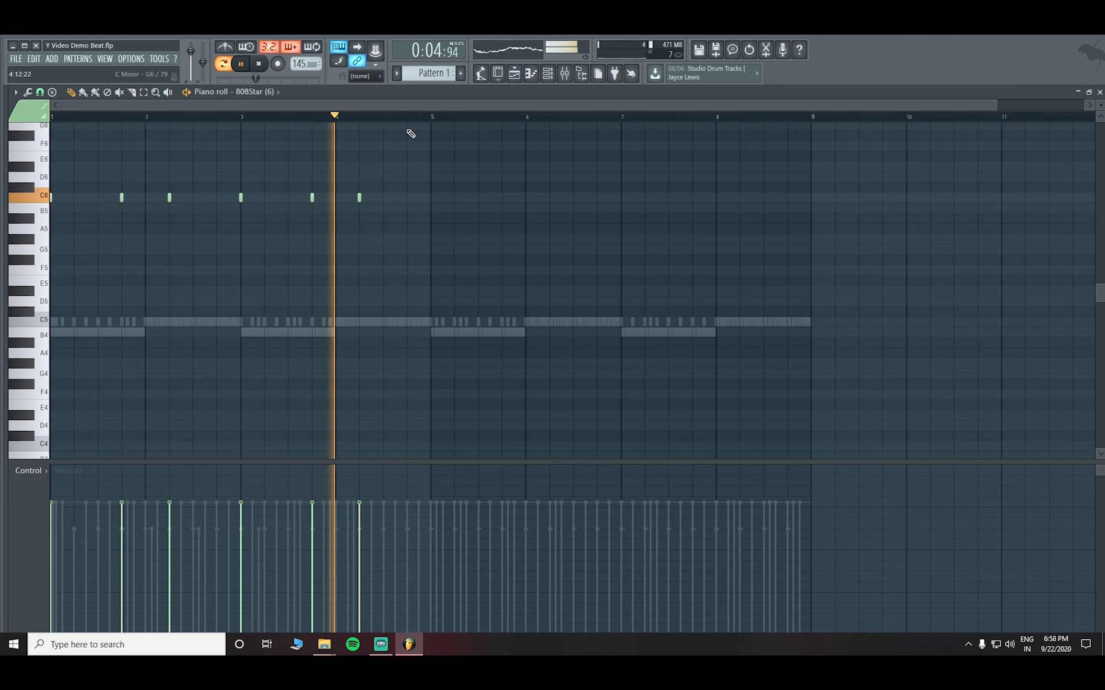
key("space")
Duplicate the six 808Star (6) notes into bars 5 to 8, audition them and close the piano roll
left_click_drag(399, 213, 50, 194)
left_click_drag(122, 196, 500, 193)
key("space")
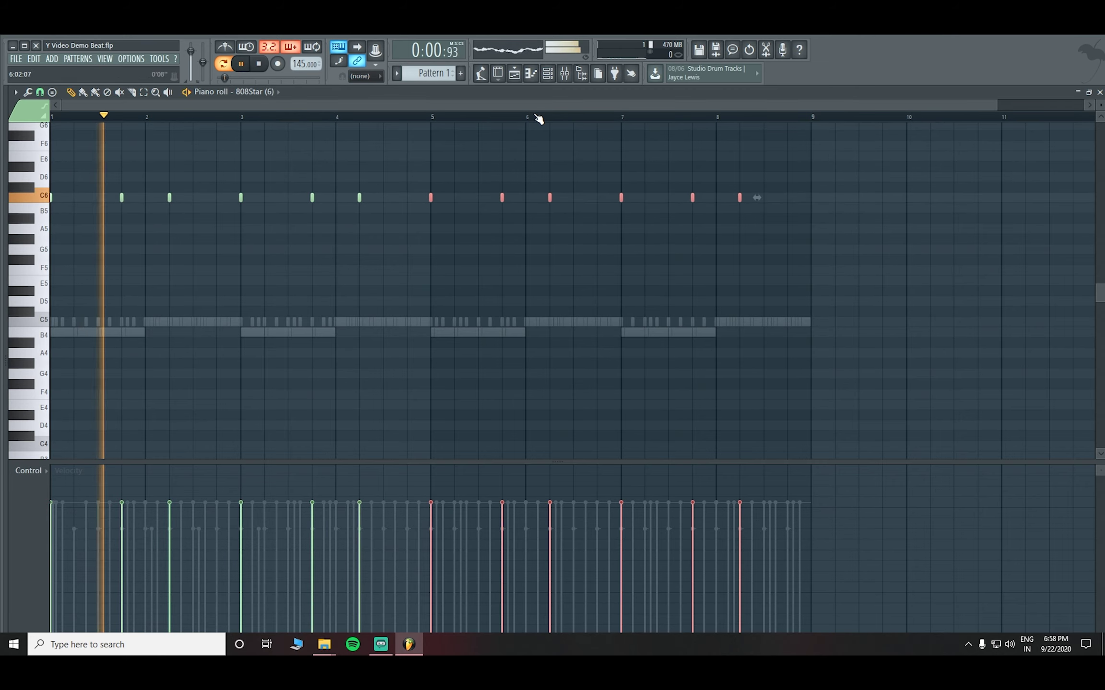
scroll(575, 106, "down", 1)
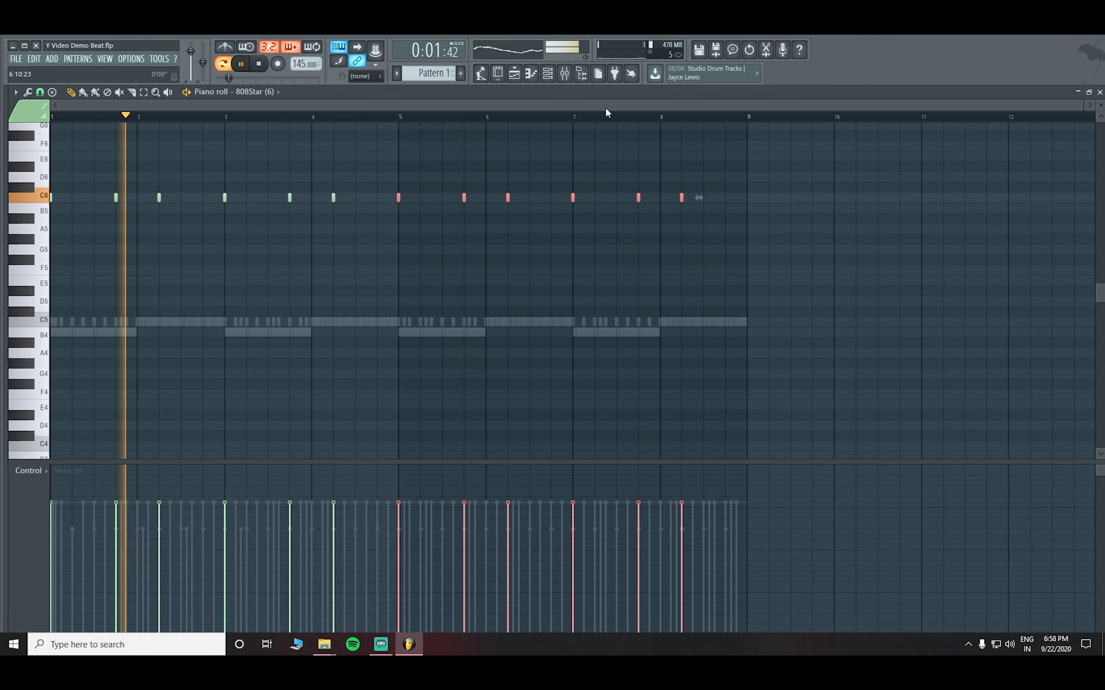
left_click(1099, 92)
Stop playback and browse from the DrumStar V.3 samples to the Percussion folder of the Drums pack
key("alt+F8")
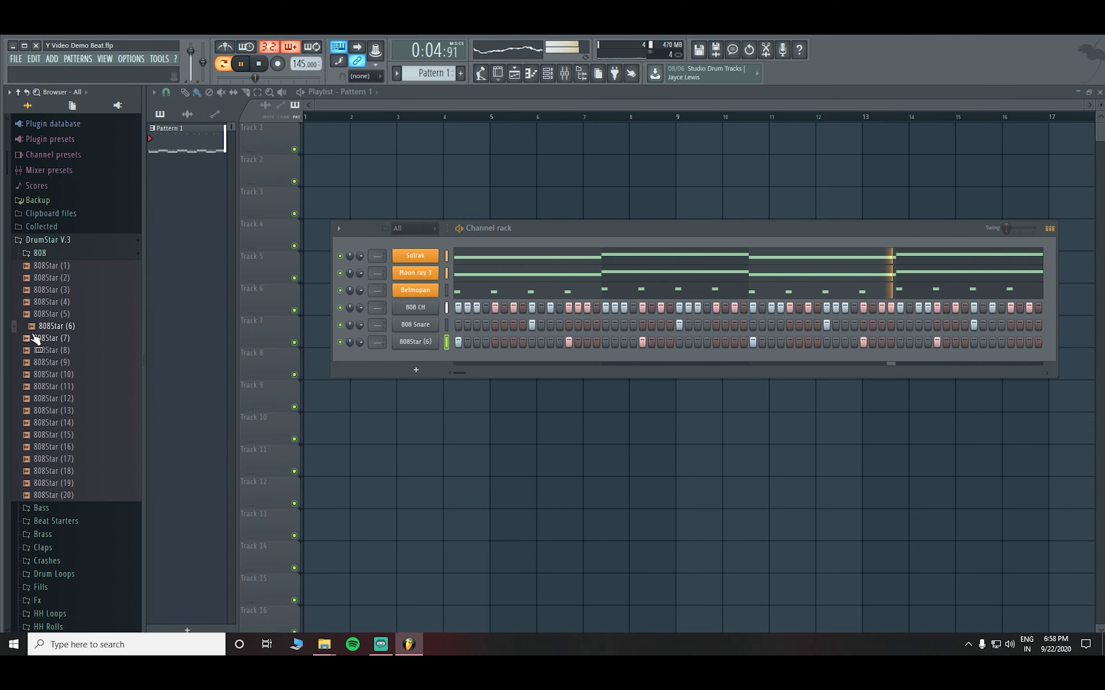
left_click(39, 252)
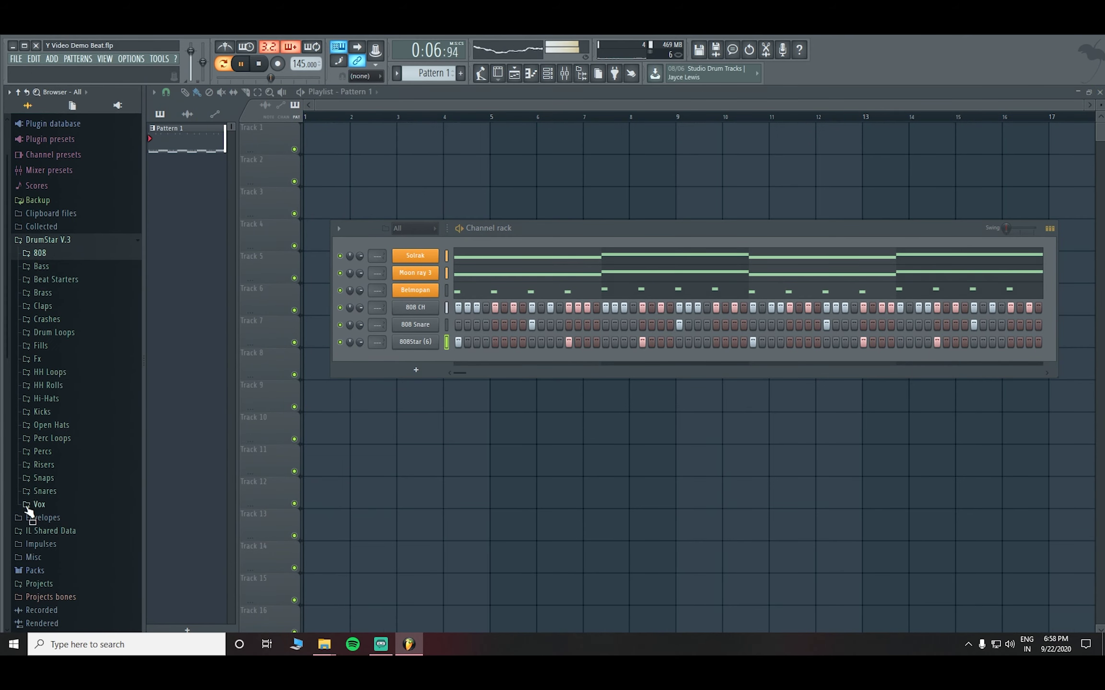
scroll(35, 504, "down", 3)
key("space")
left_click(40, 498)
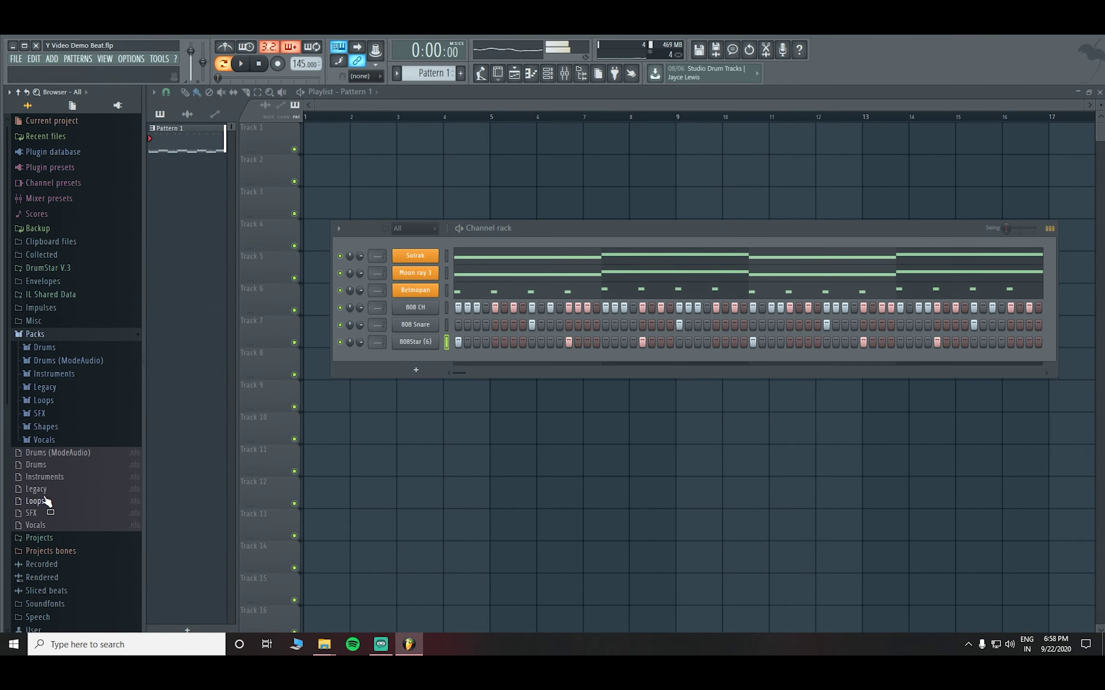
left_click(44, 287)
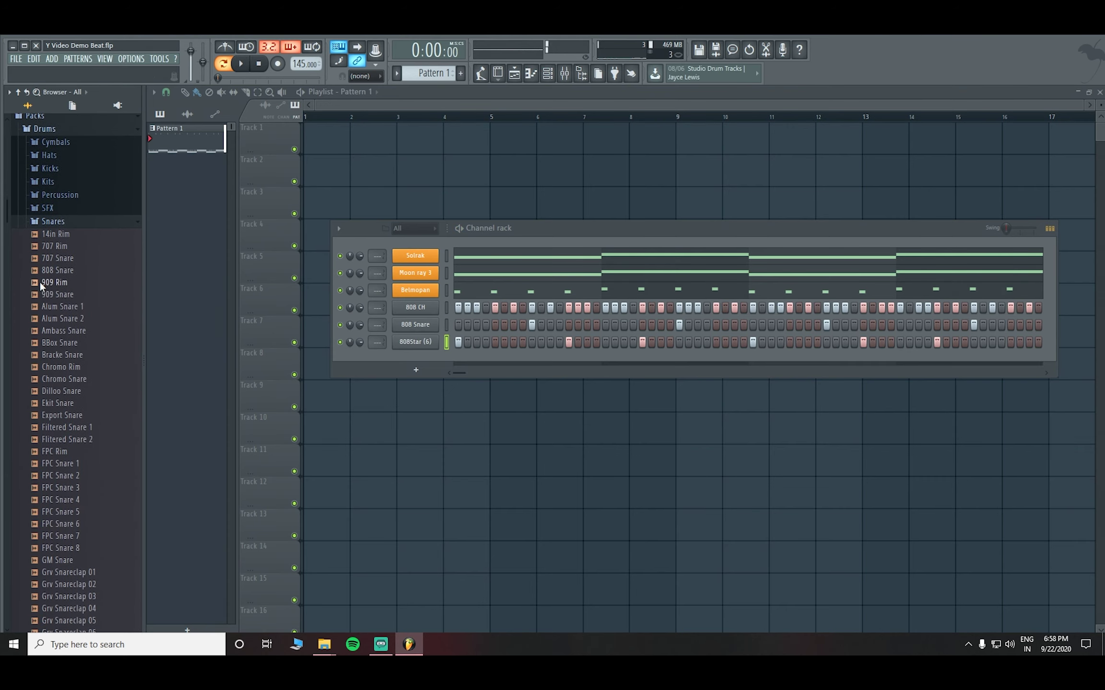
left_click(46, 224)
Audition percussion samples, load FPC Guiro into a new channel and close its settings
left_click(49, 257)
left_click(47, 279)
left_click(48, 290)
left_click(48, 290)
left_click(50, 302)
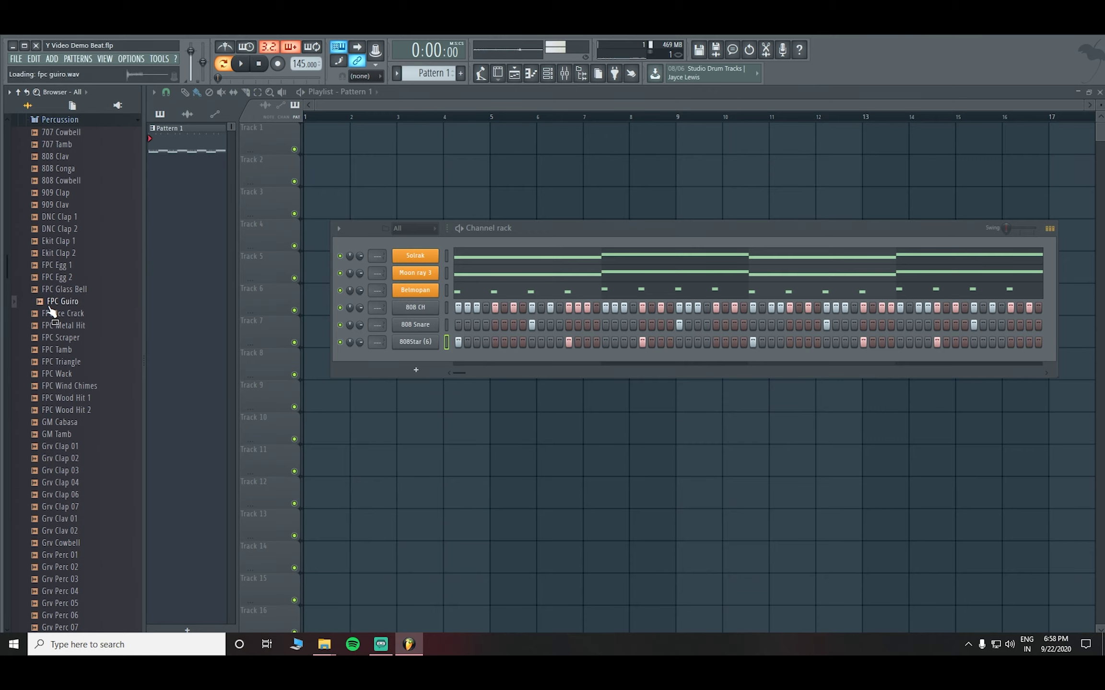
right_click(52, 311)
left_click(55, 310)
key("alt+F8")
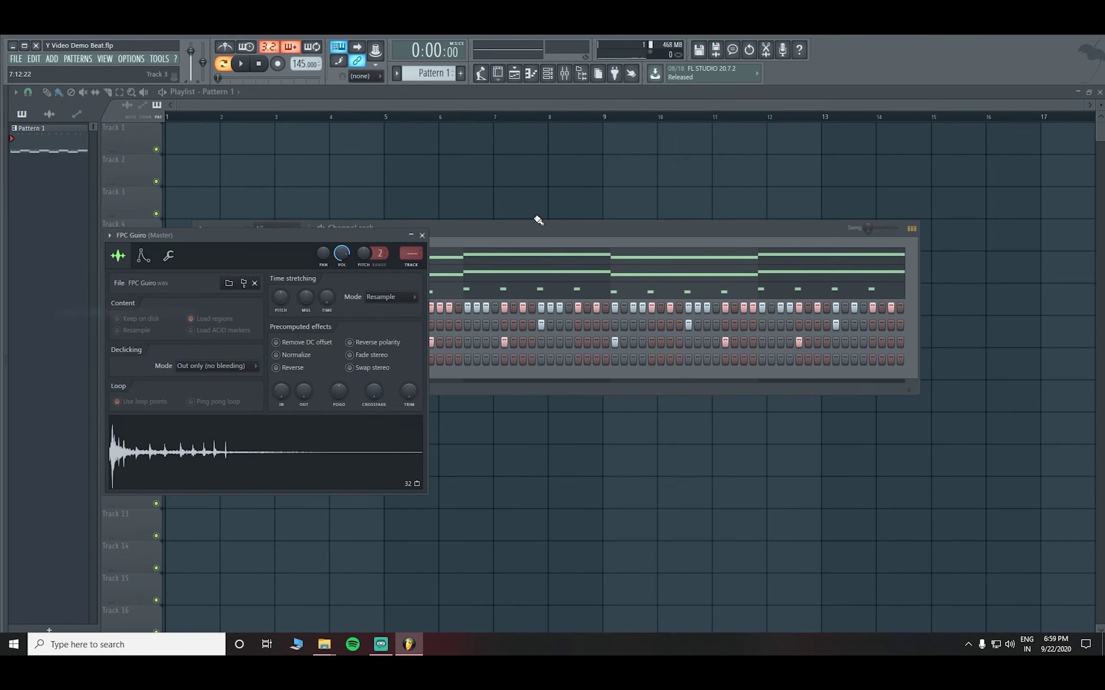
left_click(422, 235)
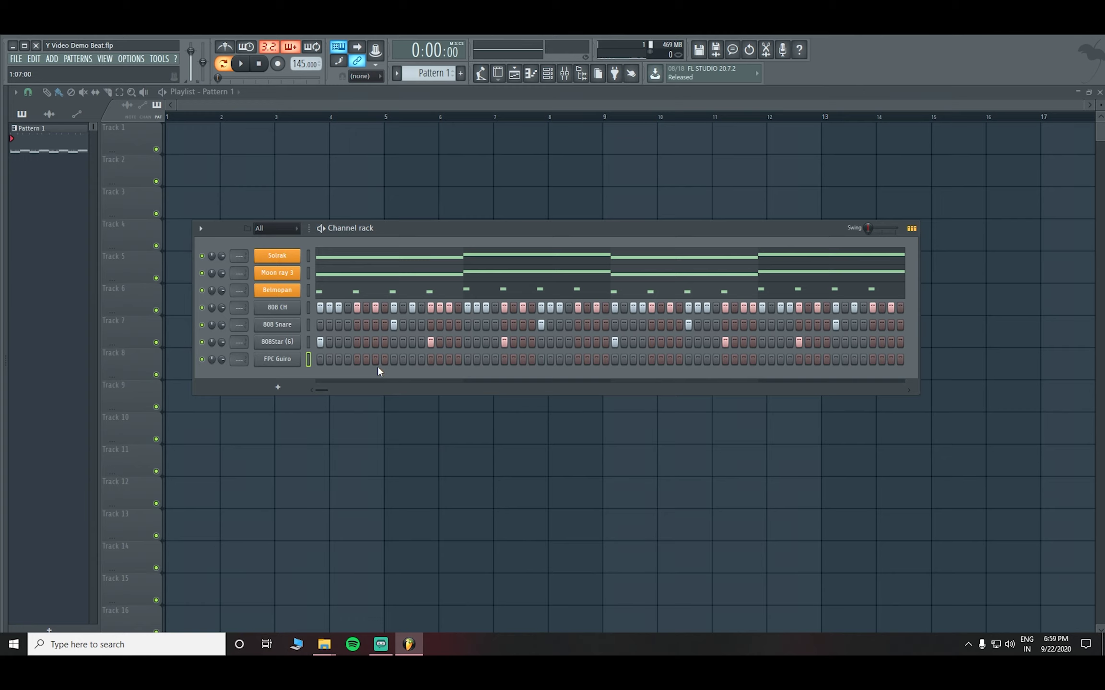
left_click(359, 360)
key("space")
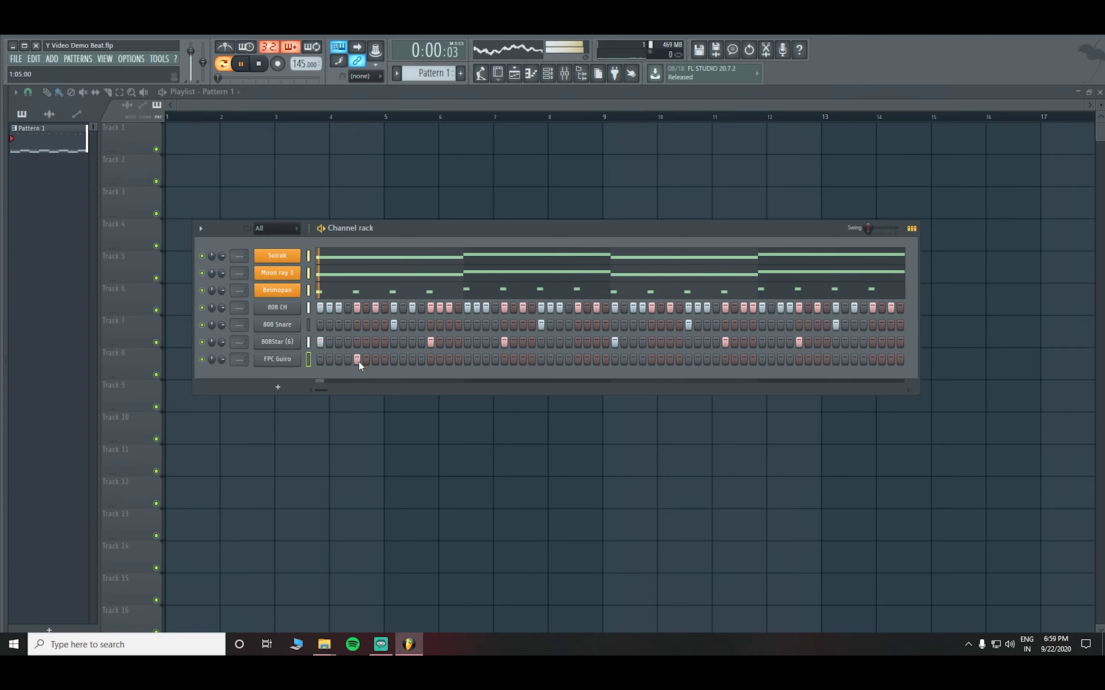
key("space")
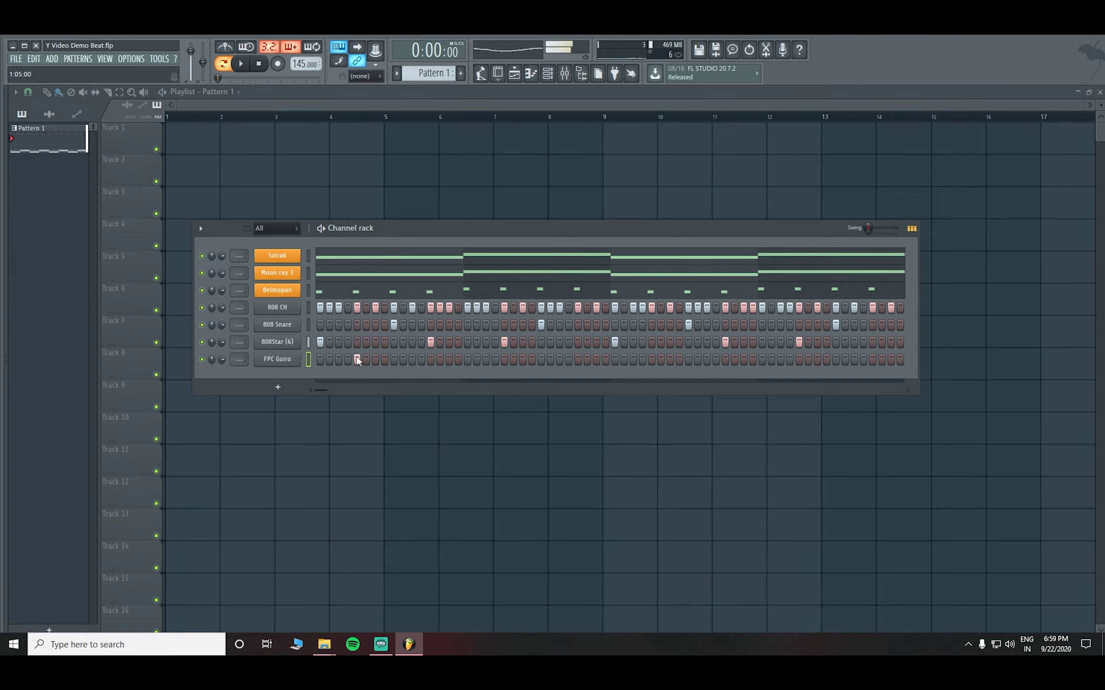
Place FPC Guiro hits on step 9 of each of the first four bars while auditioning the pattern
left_click(393, 359)
key("space")
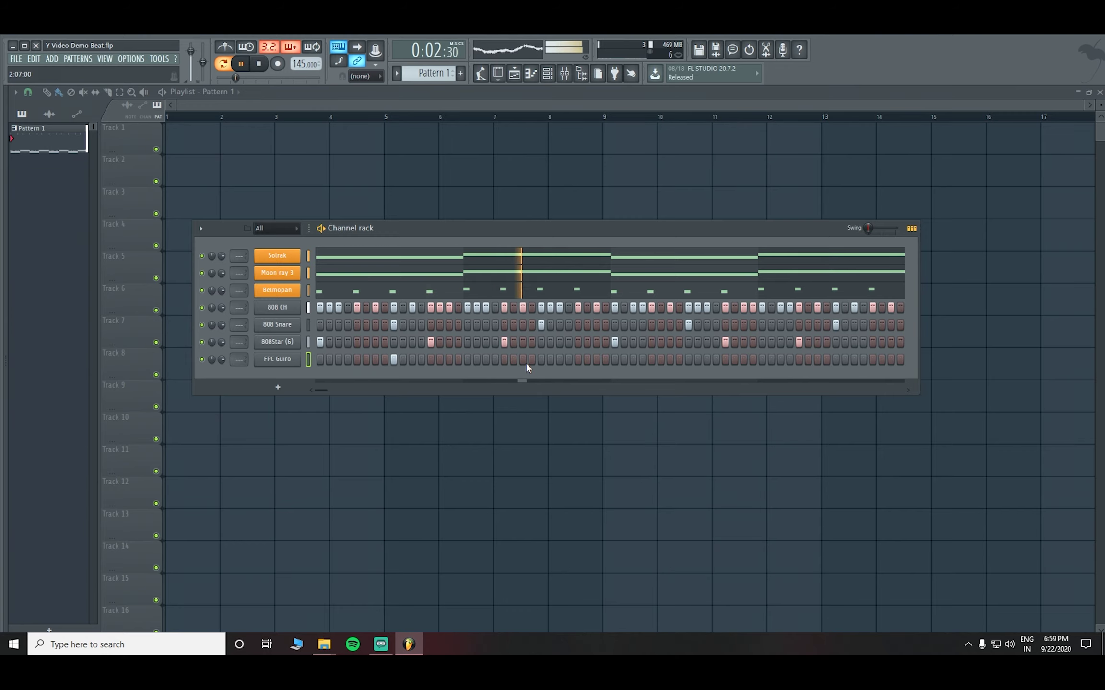
key("space")
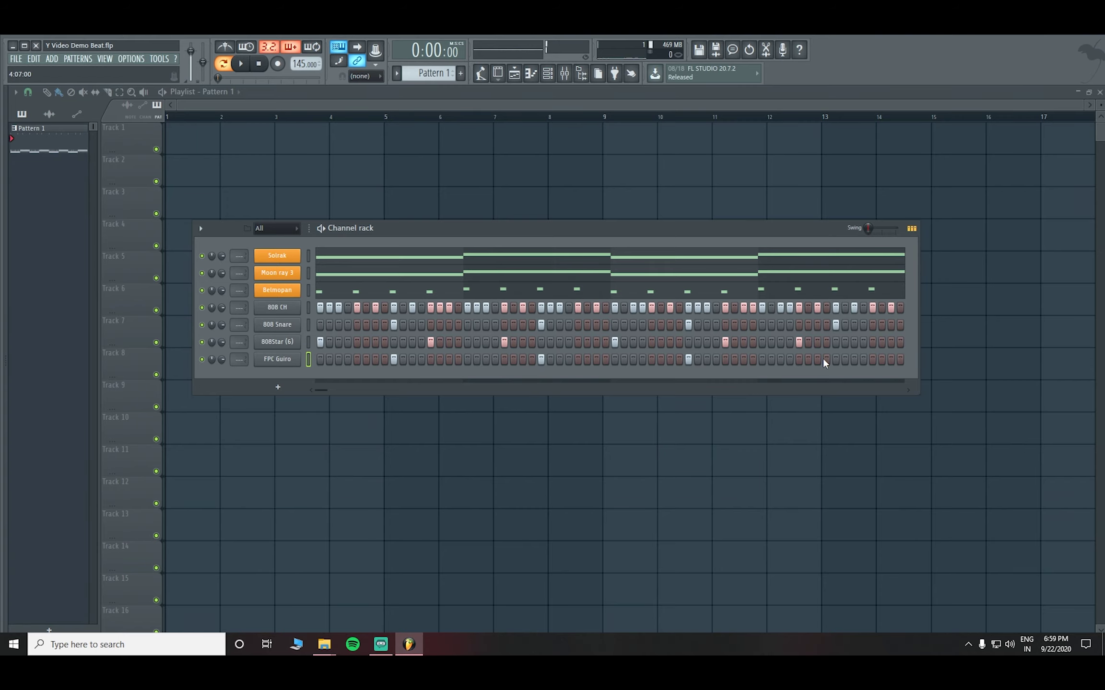
Duplicate the four FPC Guiro notes into bars 5 to 8 in the piano roll, audition them and close it
right_click(293, 360)
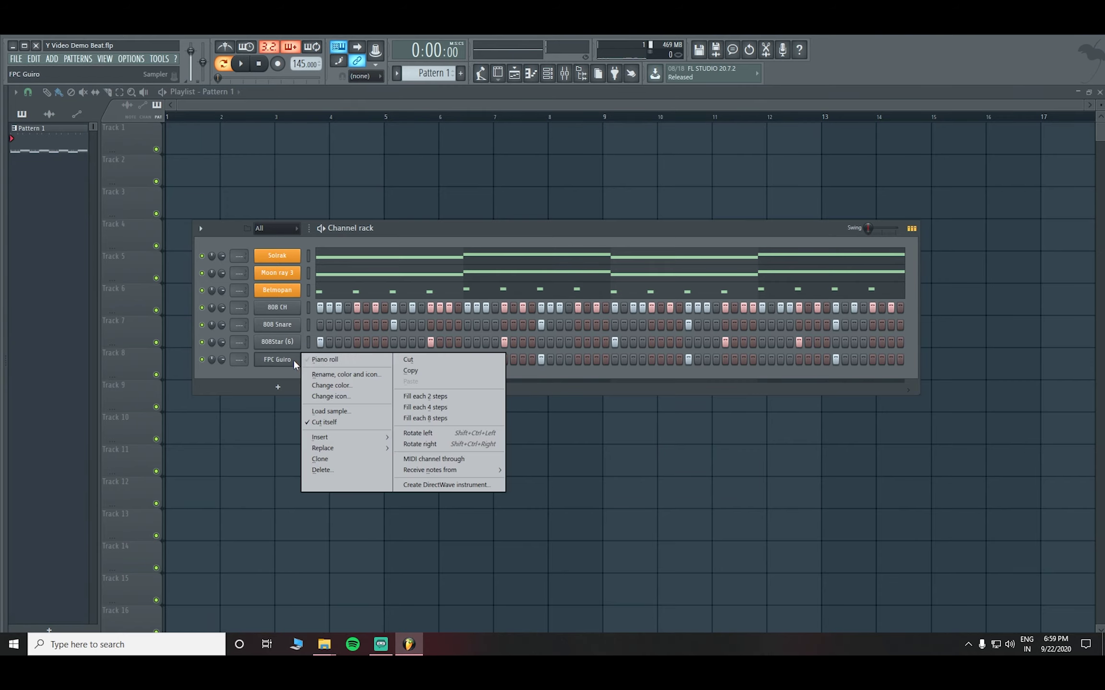
left_click(324, 358)
left_click_drag(381, 337, 12, 309)
left_click_drag(91, 320, 434, 322)
key("space")
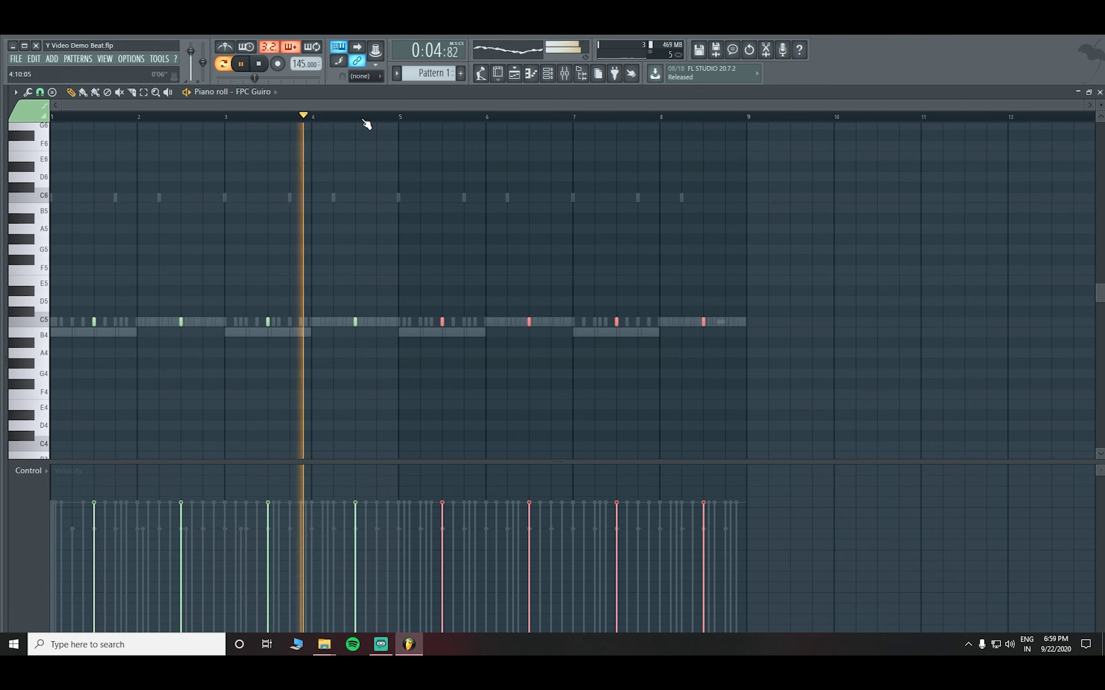
scroll(374, 190, "up", 3)
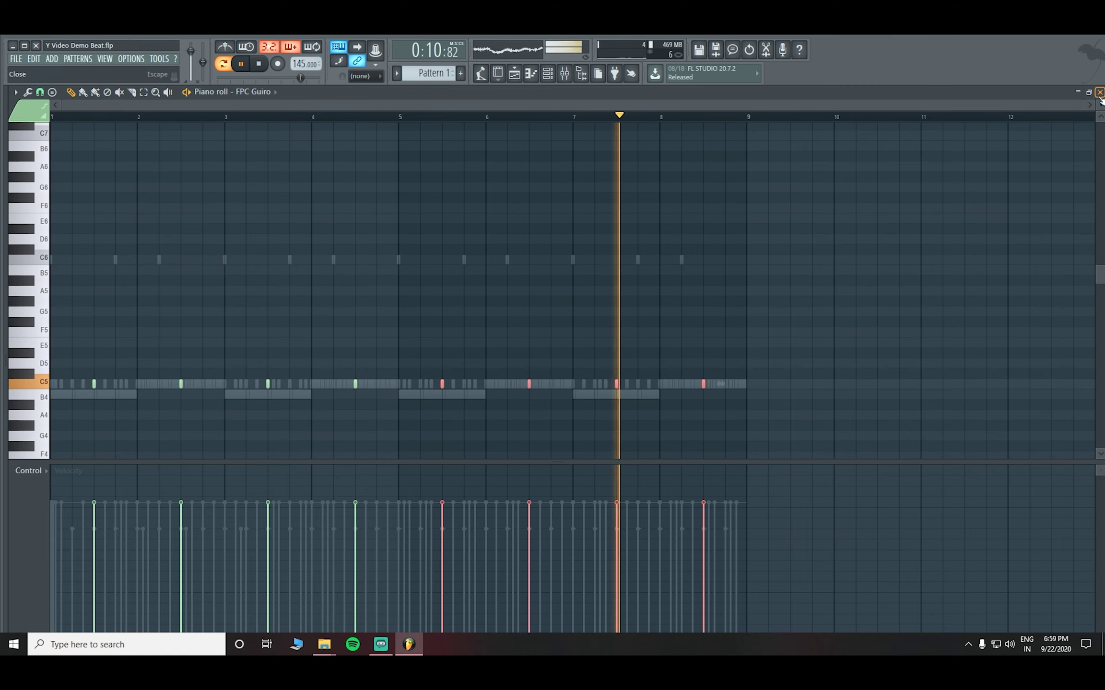
key("space")
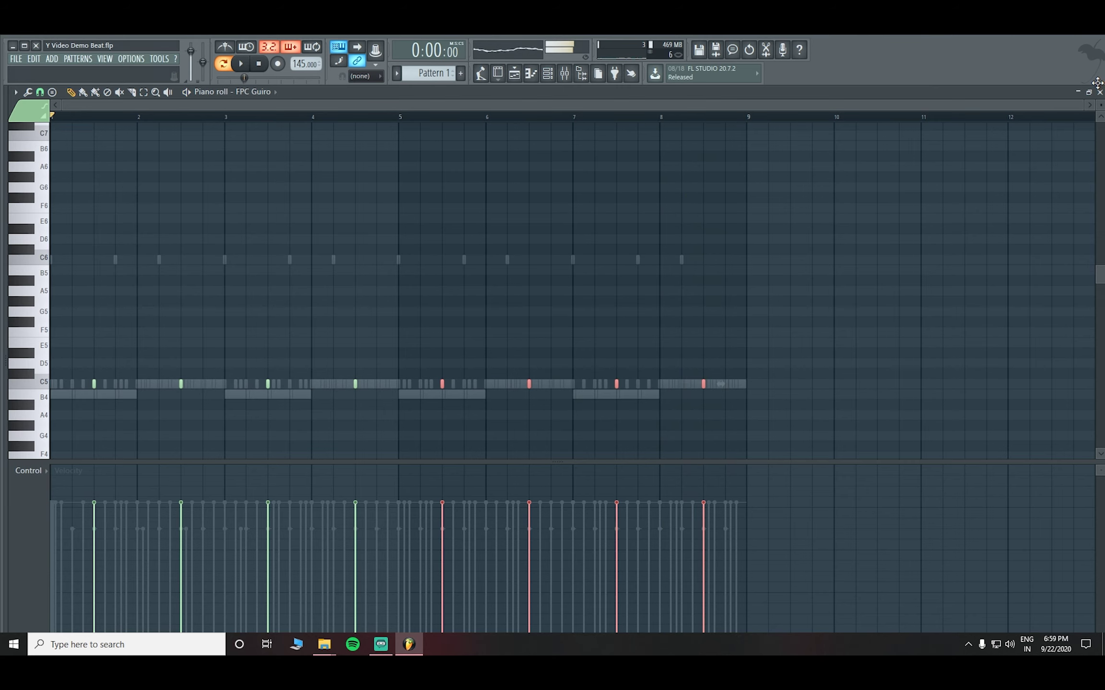
left_click(1099, 92)
Collapse the Percussion folder in the sample browser and open the Kicks folder of the Drums pack
mouse_move(5, 283)
scroll(40, 271, "up", 2)
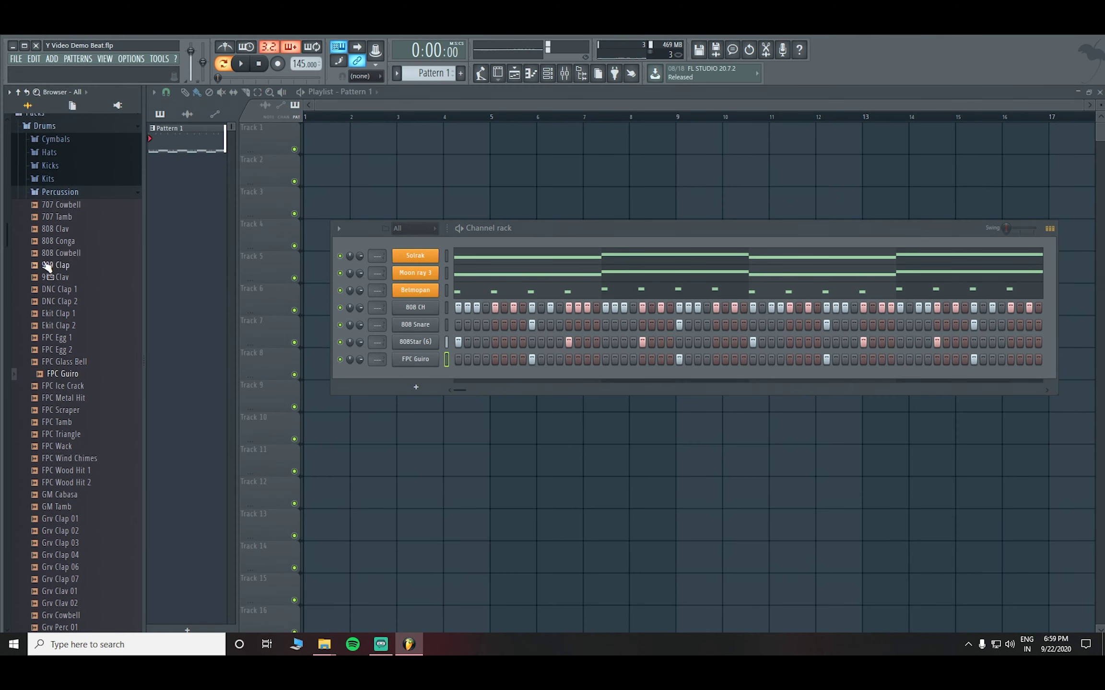
left_click(60, 193)
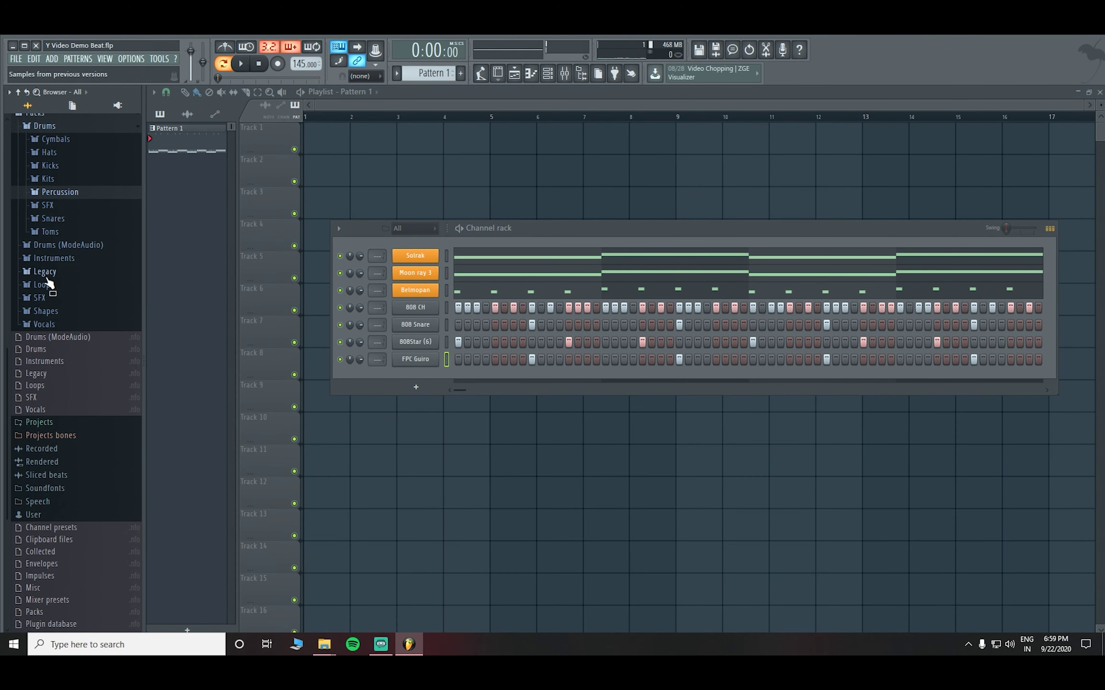
scroll(58, 206, "up", 3)
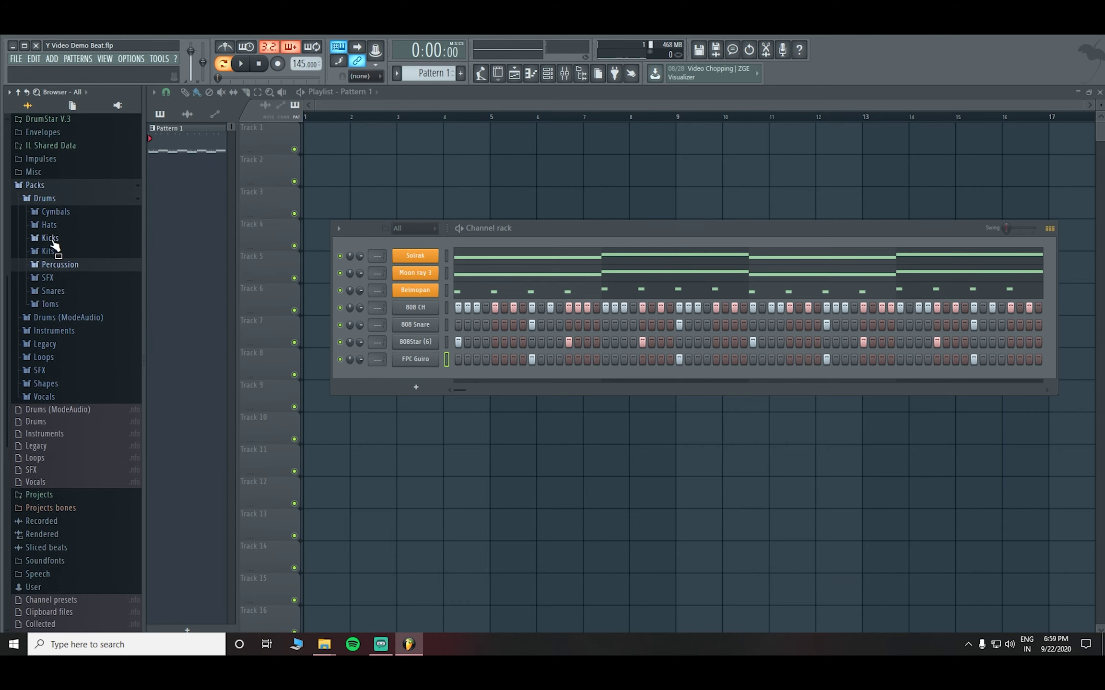
left_click(51, 240)
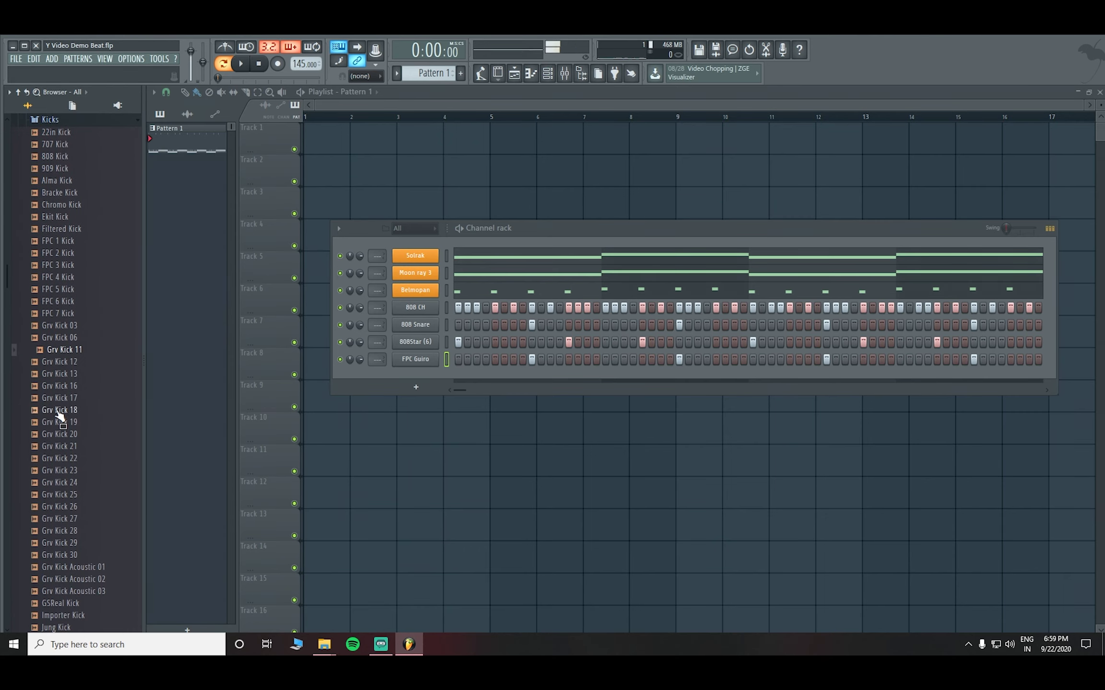
Audition Grv Kick 19 and Grv Kick 20, and load Grv Kick 20 into a new channel
left_click(65, 423)
left_click(67, 435)
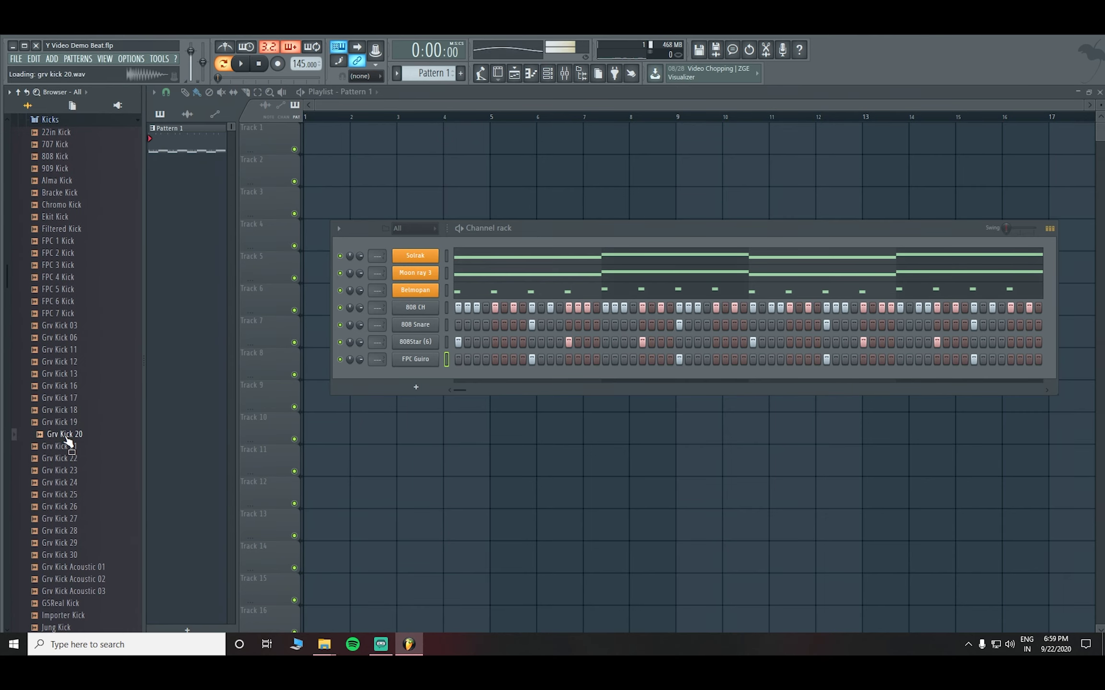
right_click(69, 440)
left_click(77, 444)
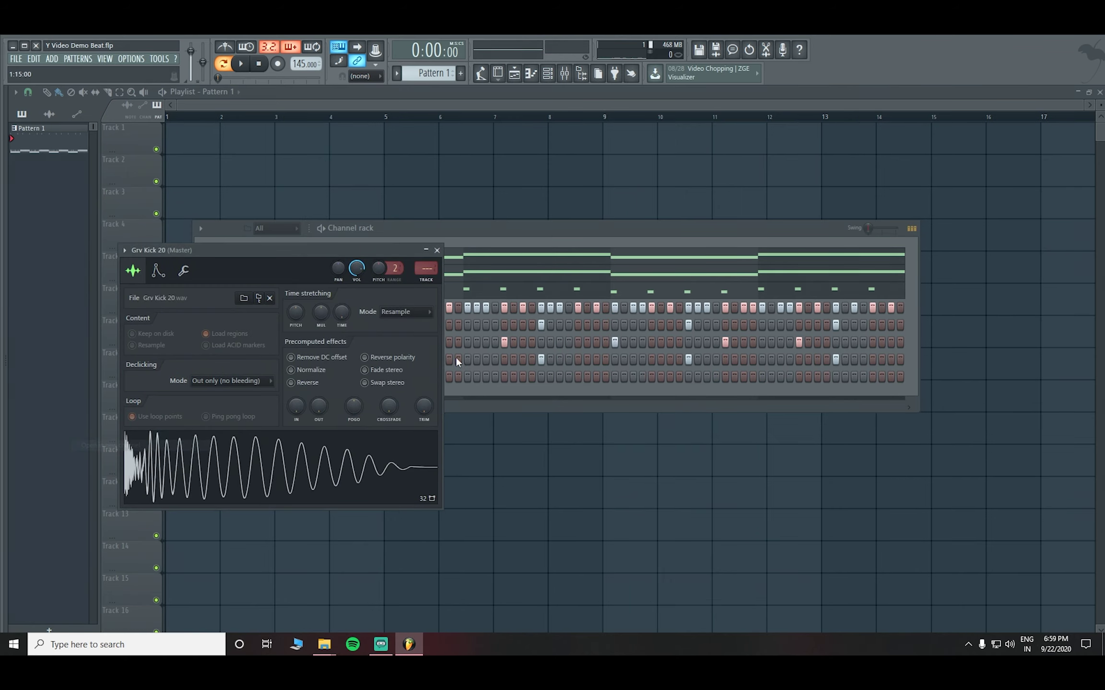
Select all eight channels and link them to consecutive mixer tracks starting at track 1
left_click(436, 251)
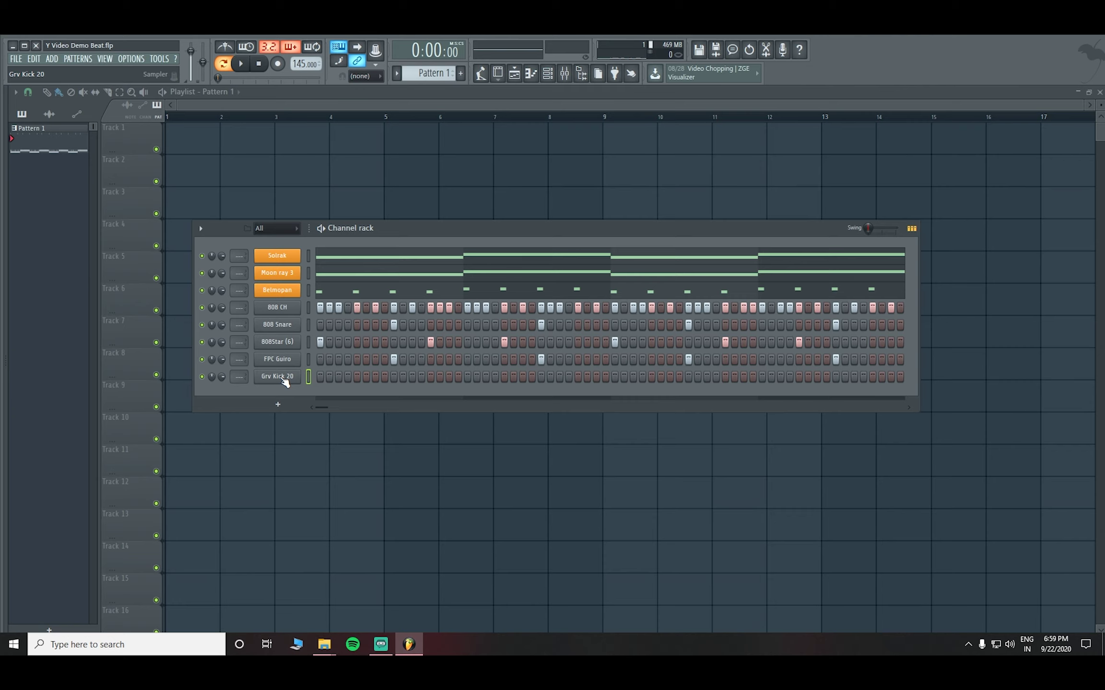
left_click_drag(311, 256, 308, 329)
left_click(573, 78)
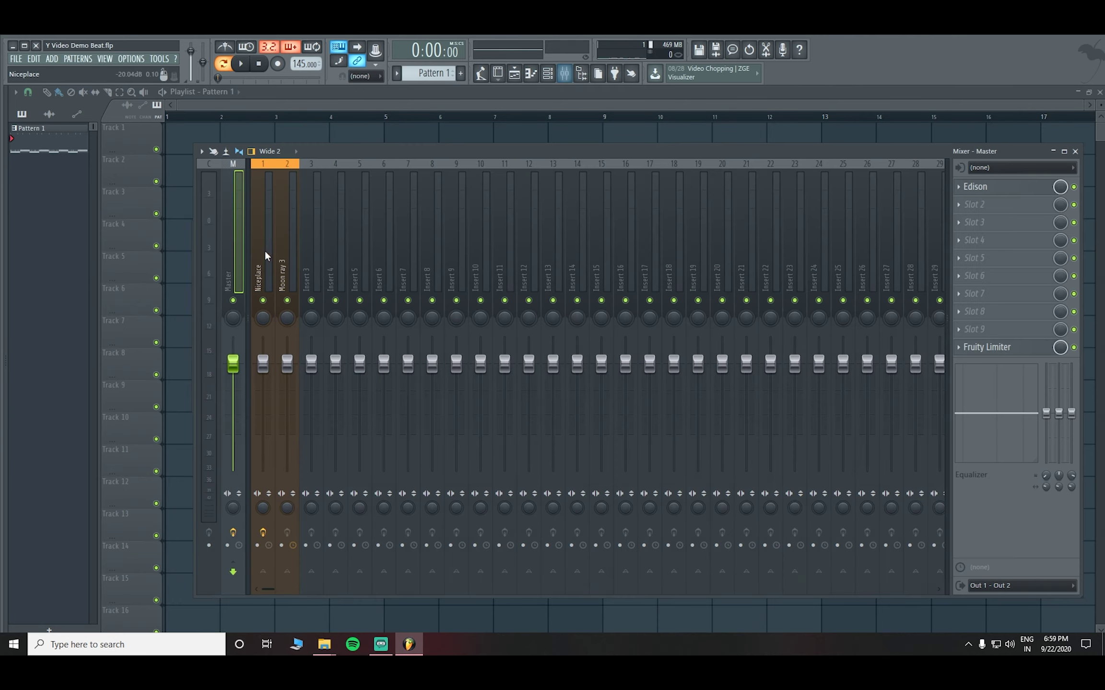
right_click(292, 271)
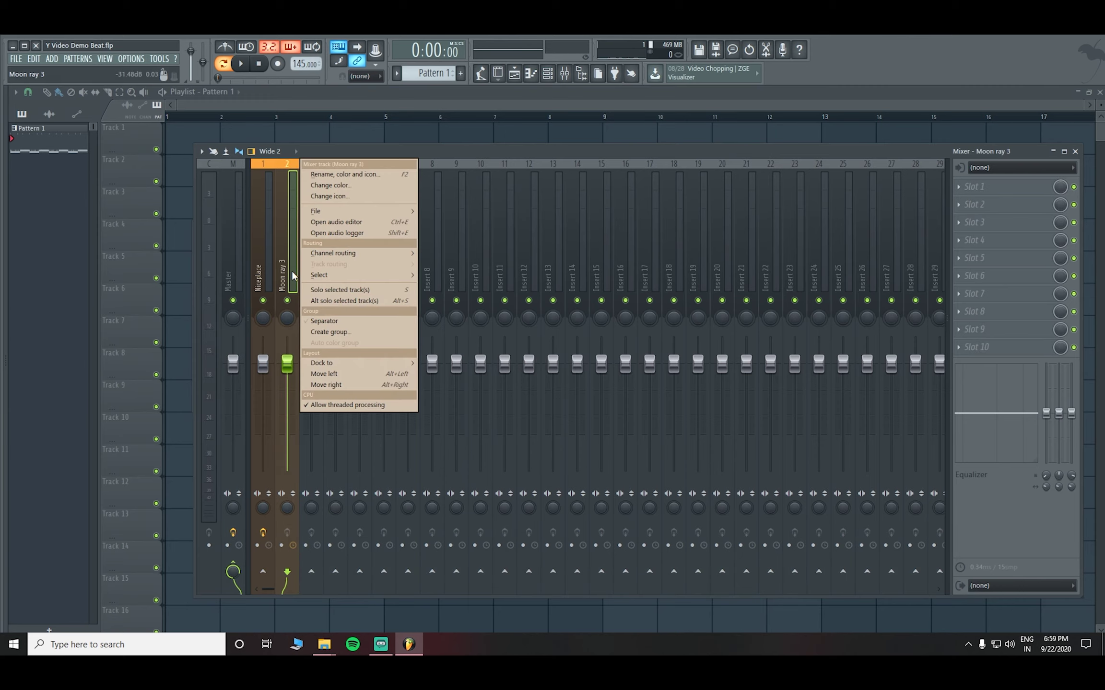
left_click(293, 273)
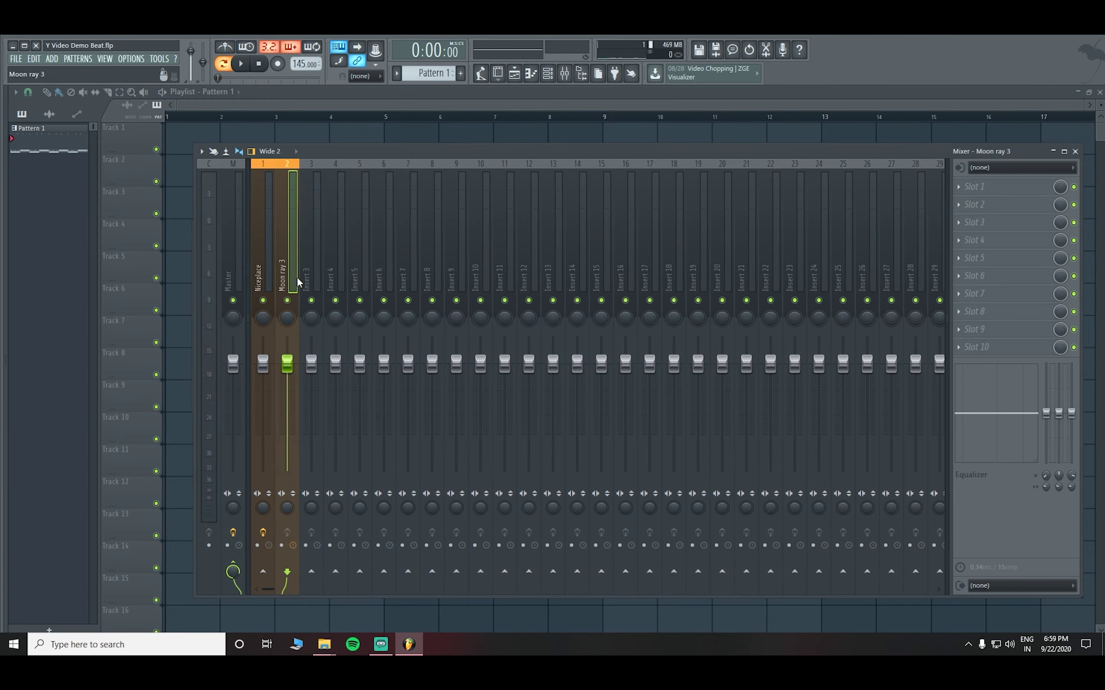
left_click(1076, 151)
key("F9")
right_click(263, 259)
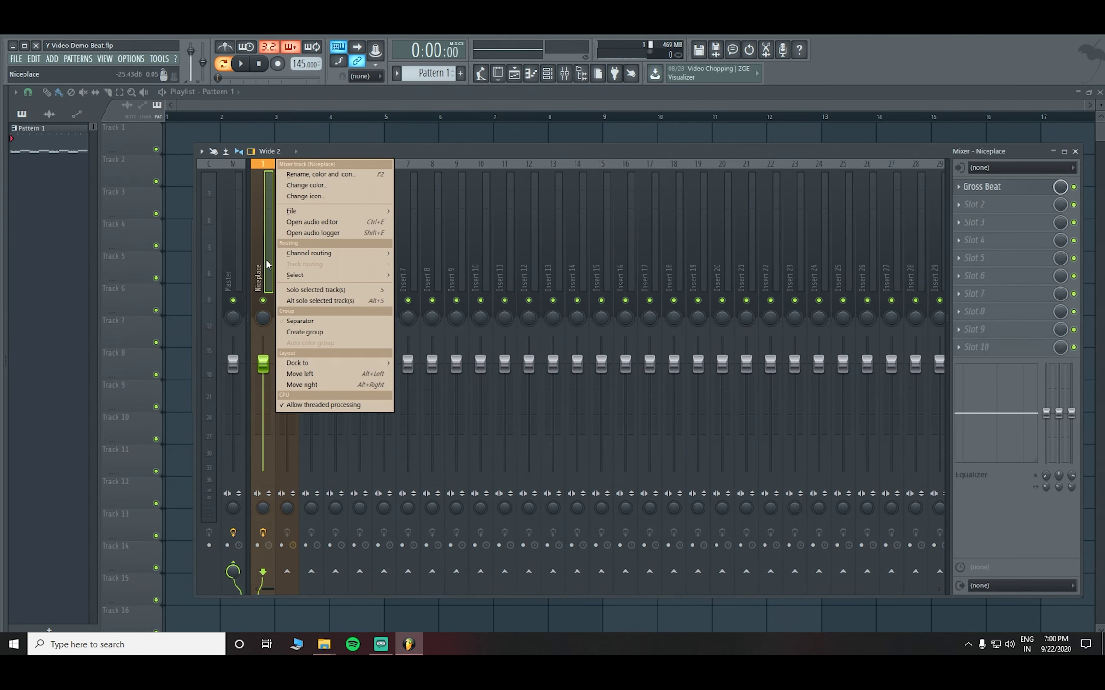
mouse_move(307, 253)
left_click(425, 263)
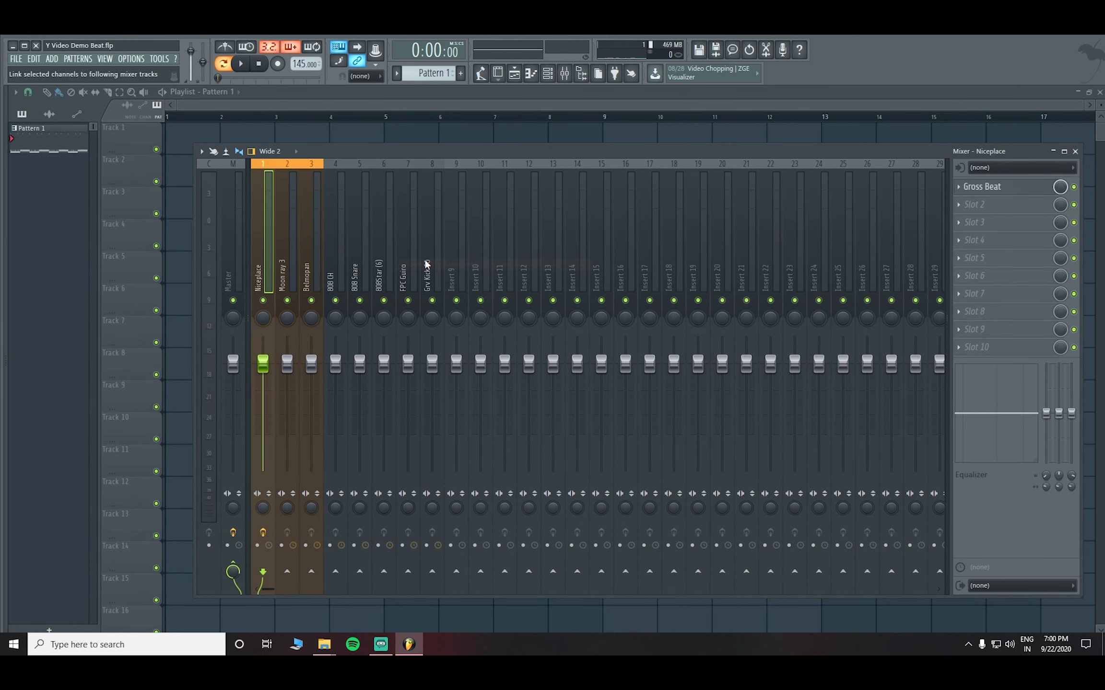
Audition the pattern to check the mixer track levels, and close the mixer
key("space")
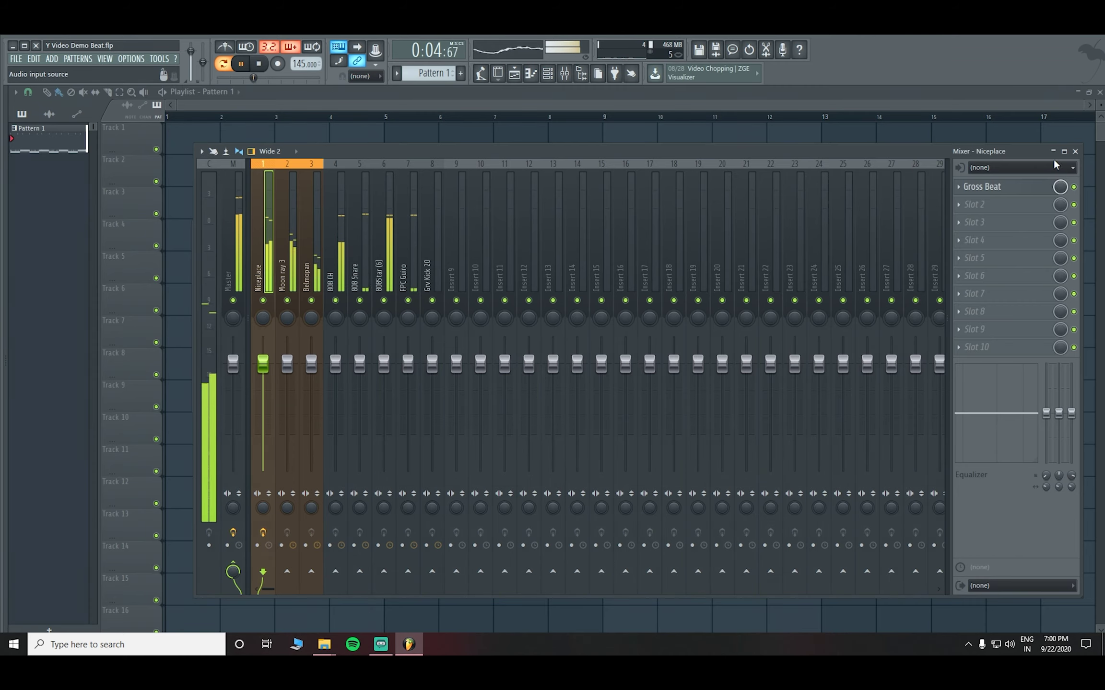
left_click(1075, 152)
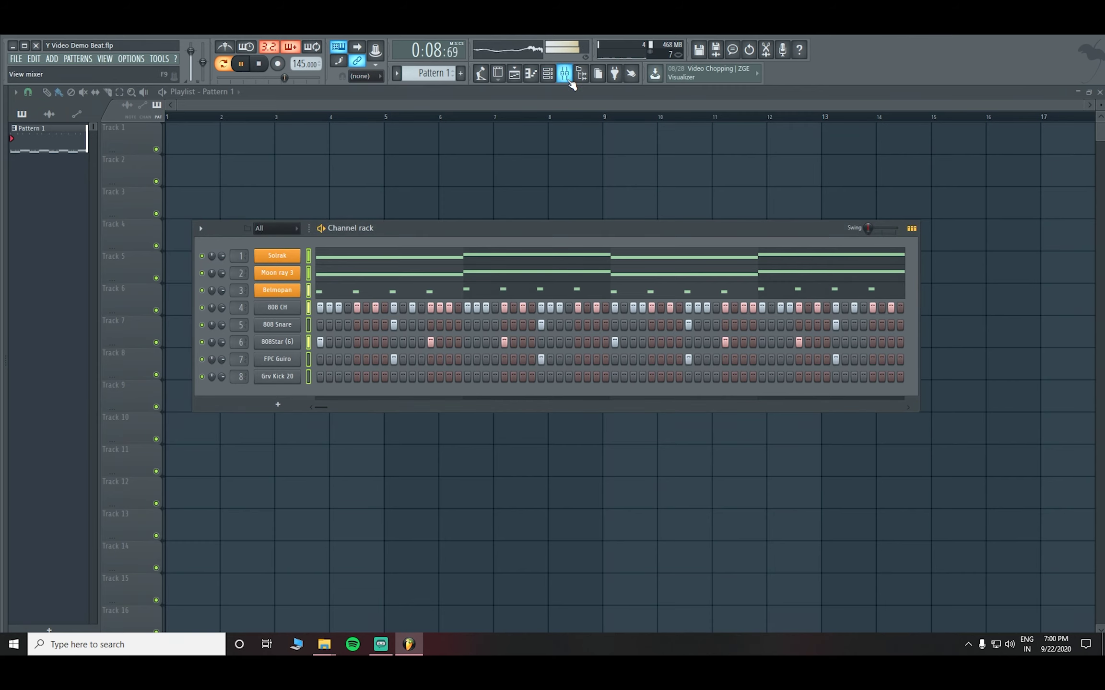
key("space")
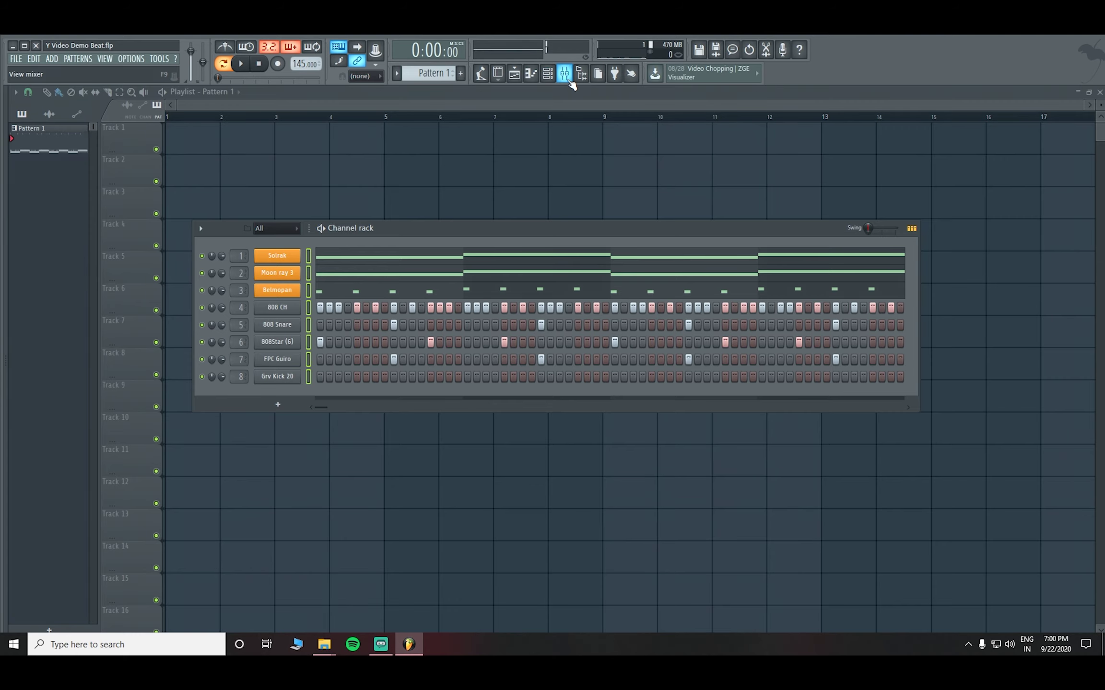
Move the Grv Kick 20 mixer track ahead of FPC Guiro and route it to the 808Star (6) track for sidechaining
left_click(567, 79)
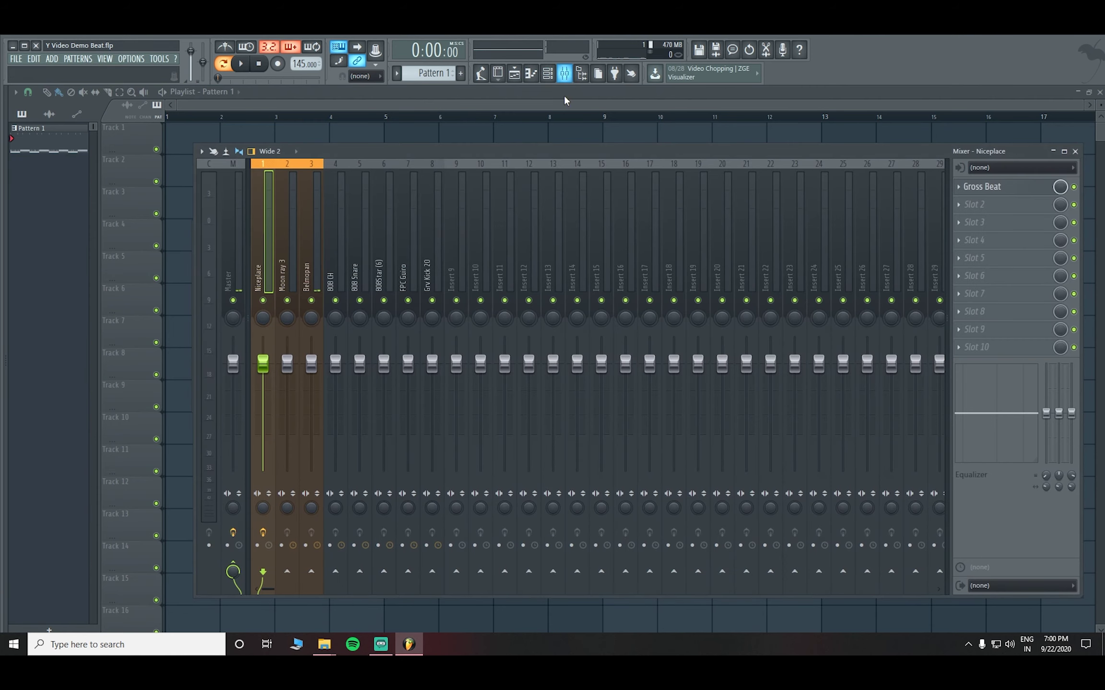
right_click(431, 279)
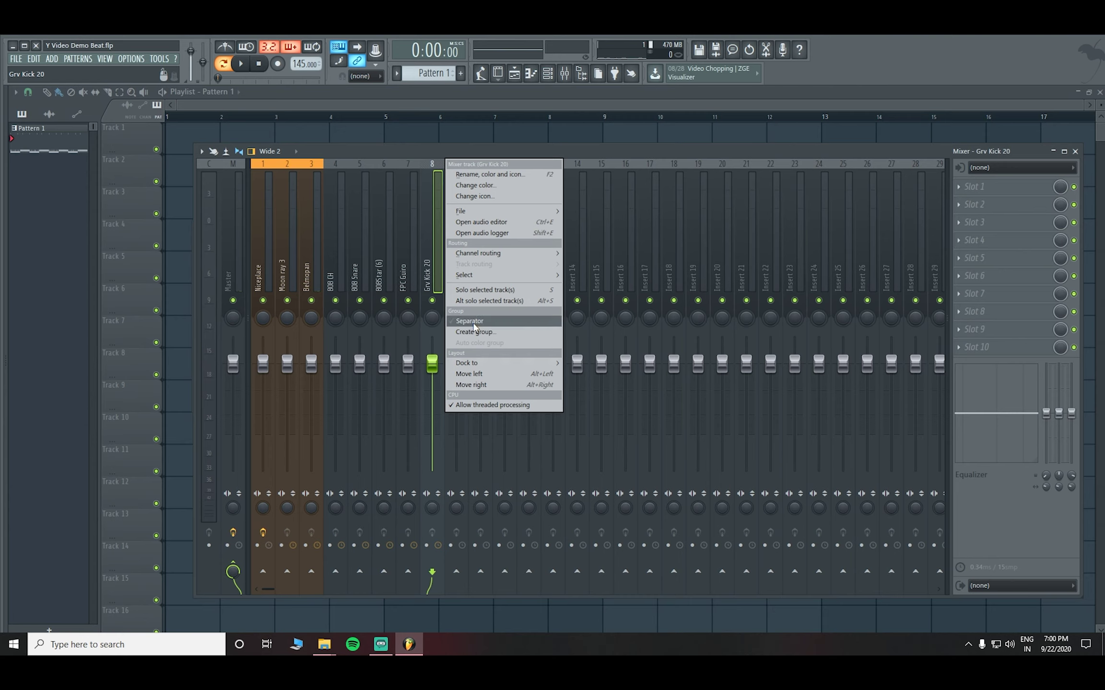
left_click(469, 374)
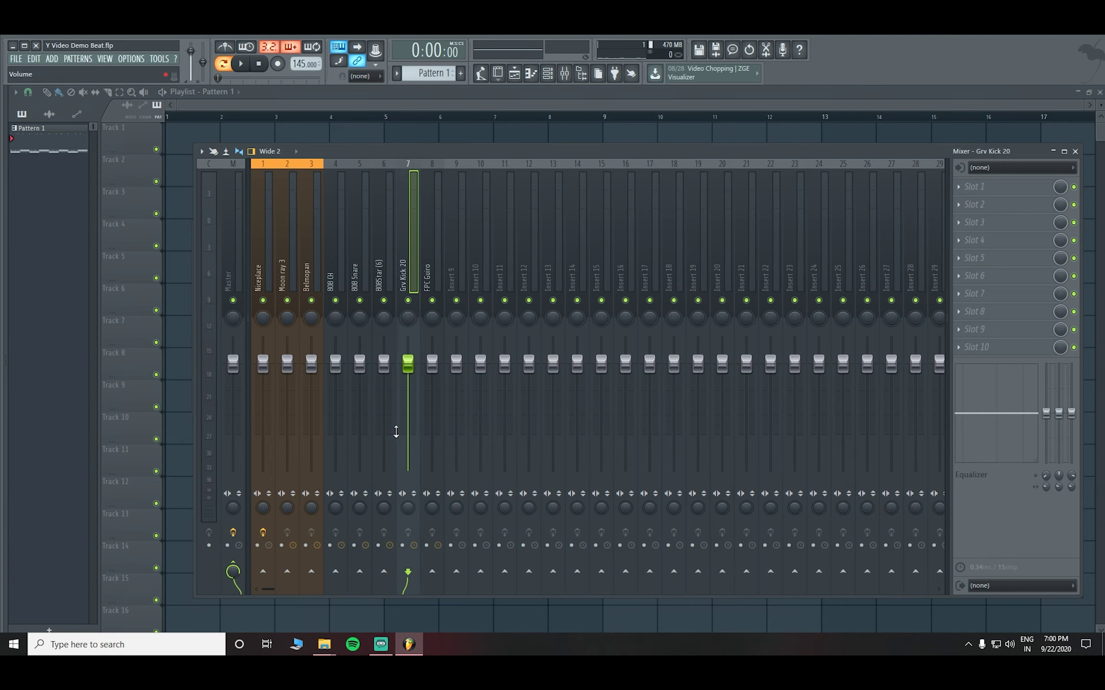
left_click(383, 571)
Load Fruity Limiter into slot 1 of the 808Star (6) mixer track
left_click(390, 272)
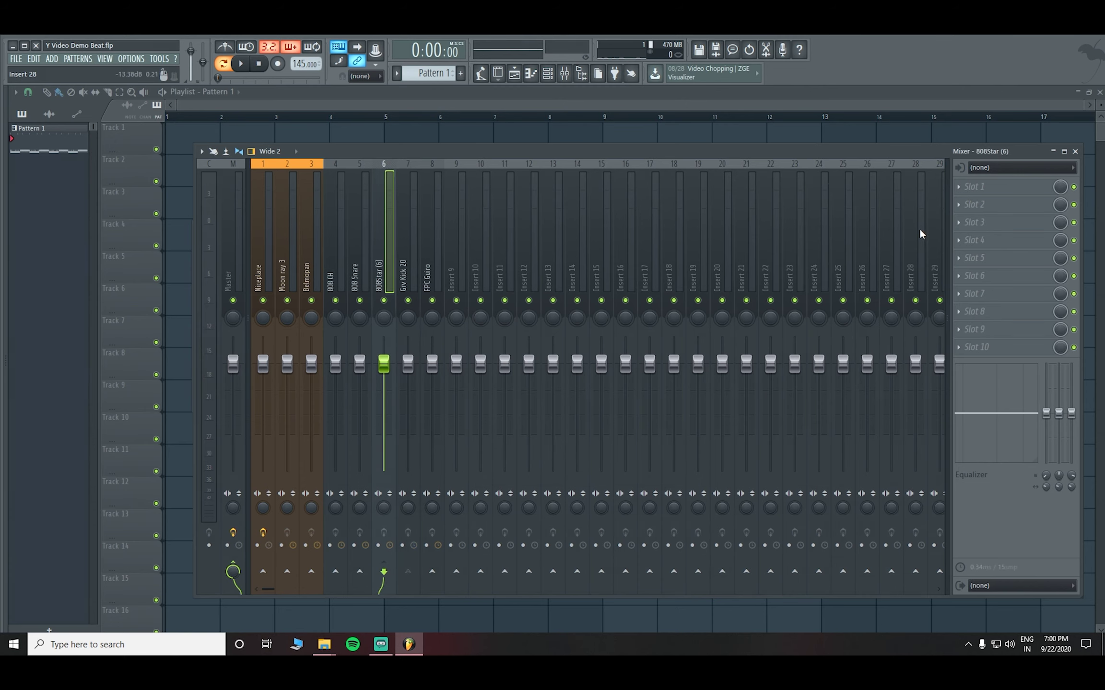
left_click(958, 192)
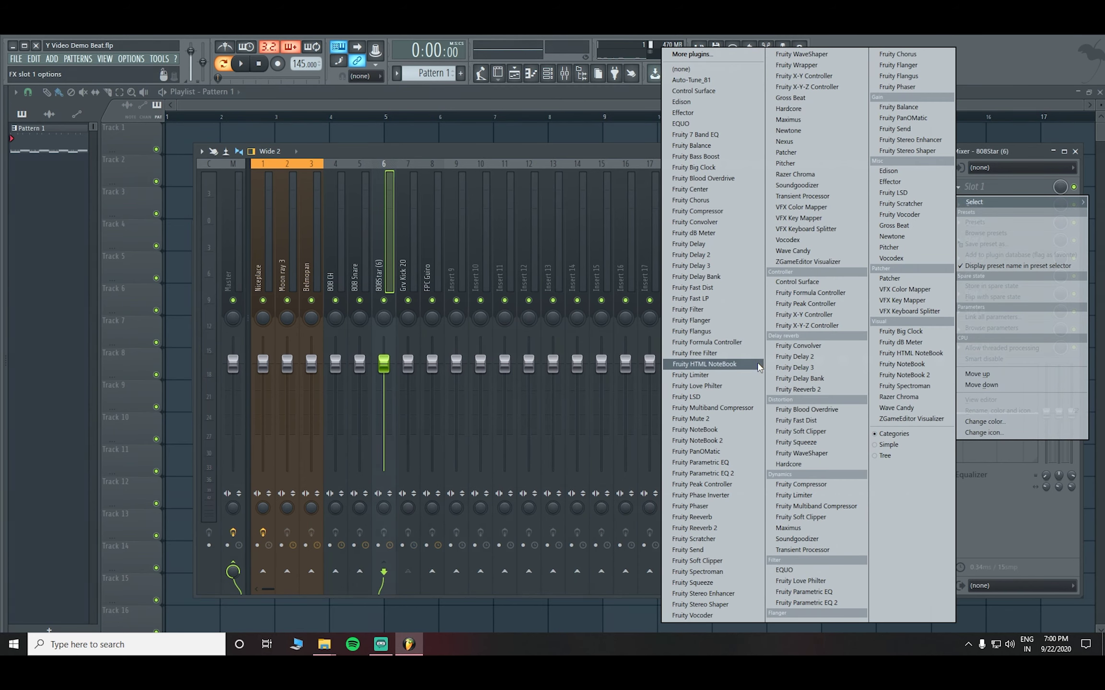
left_click(711, 375)
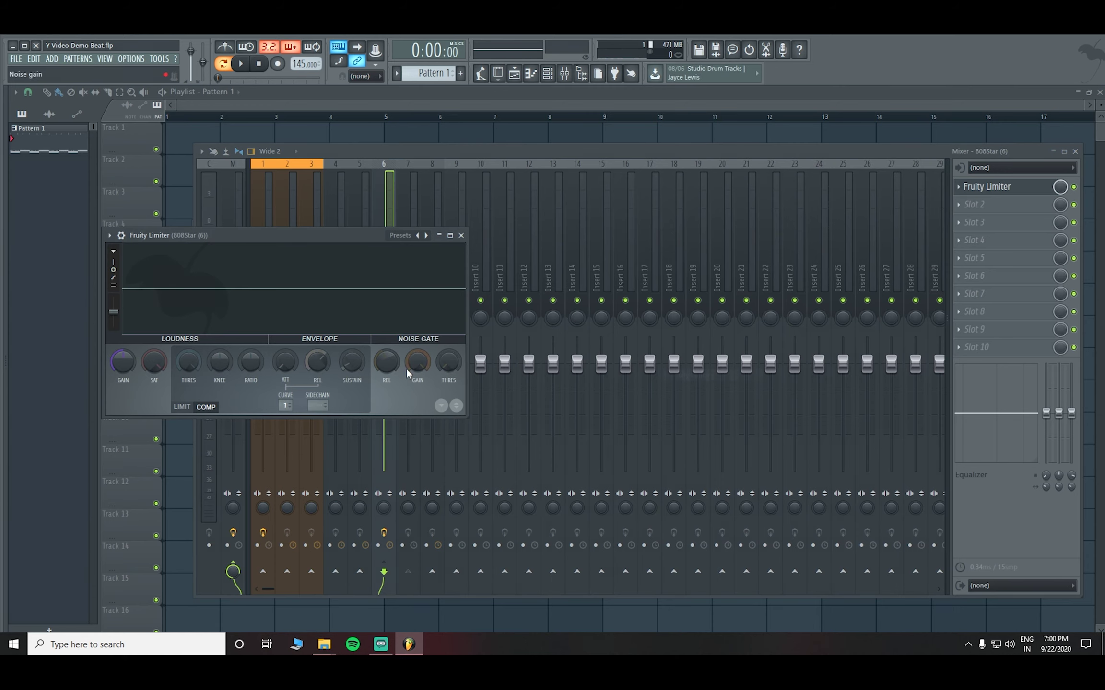
Set the limiter's compressor sidechain to 1, lower the threshold, raise the ratio and set the release to about 83 ms
left_click(307, 404)
left_click(331, 423)
left_click_drag(188, 362, 189, 393)
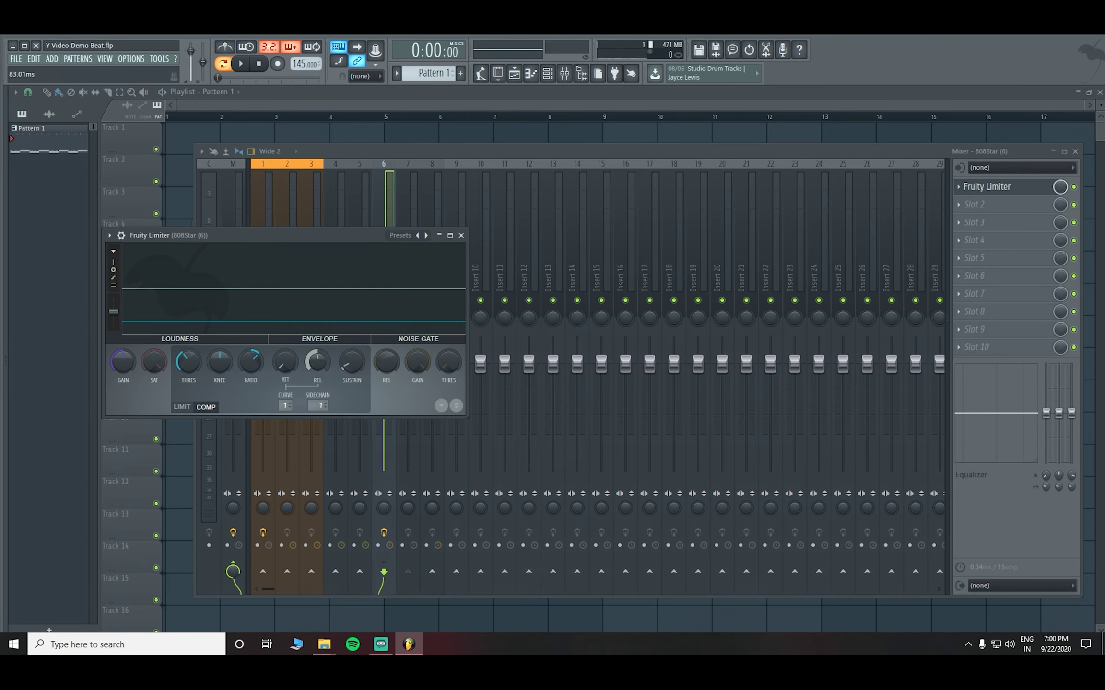
left_click(461, 235)
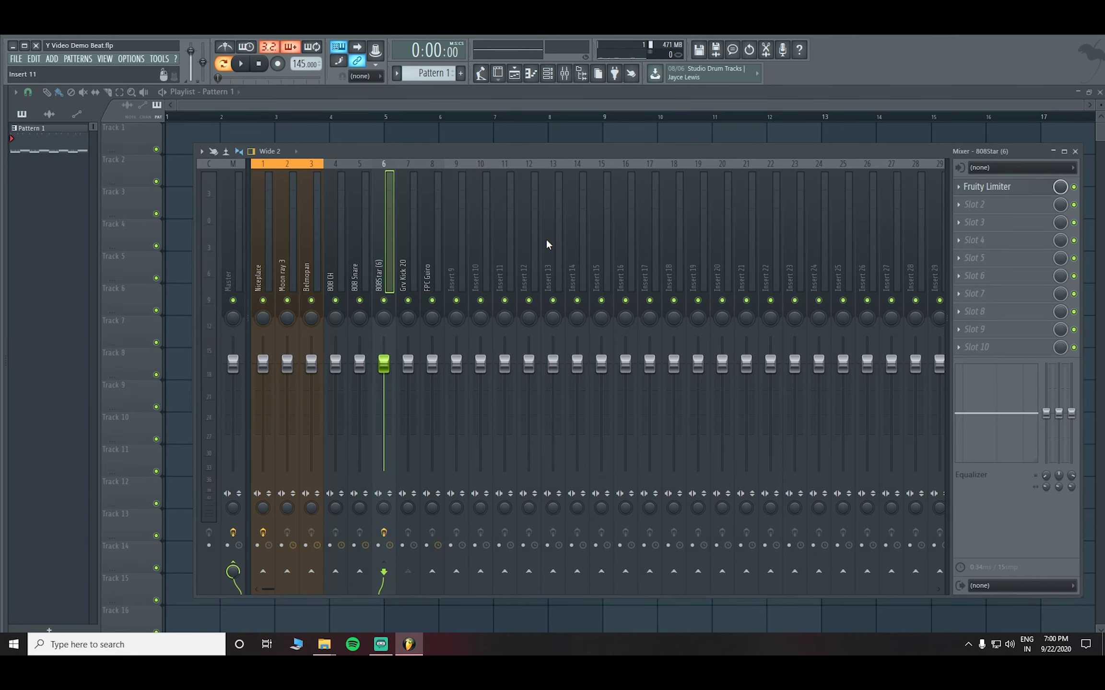
left_click(1075, 152)
Place Grv Kick 20 hits on steps 1, 13, 21 and 41 while auditioning the pattern
left_click(320, 377)
key("space")
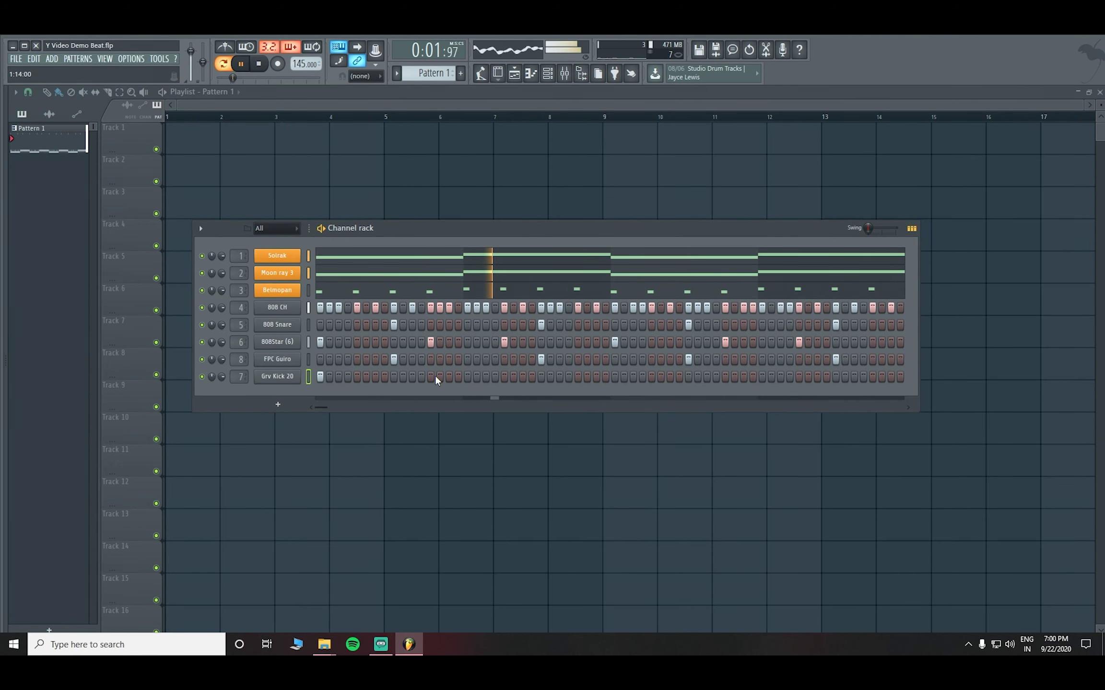
key("space")
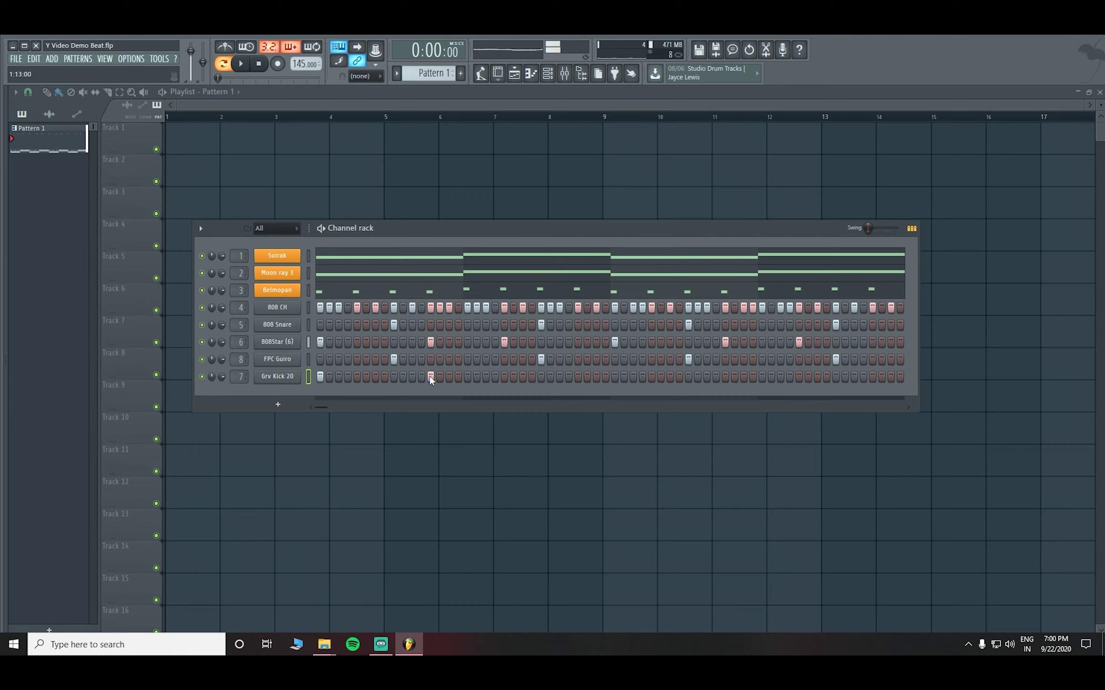
key("space")
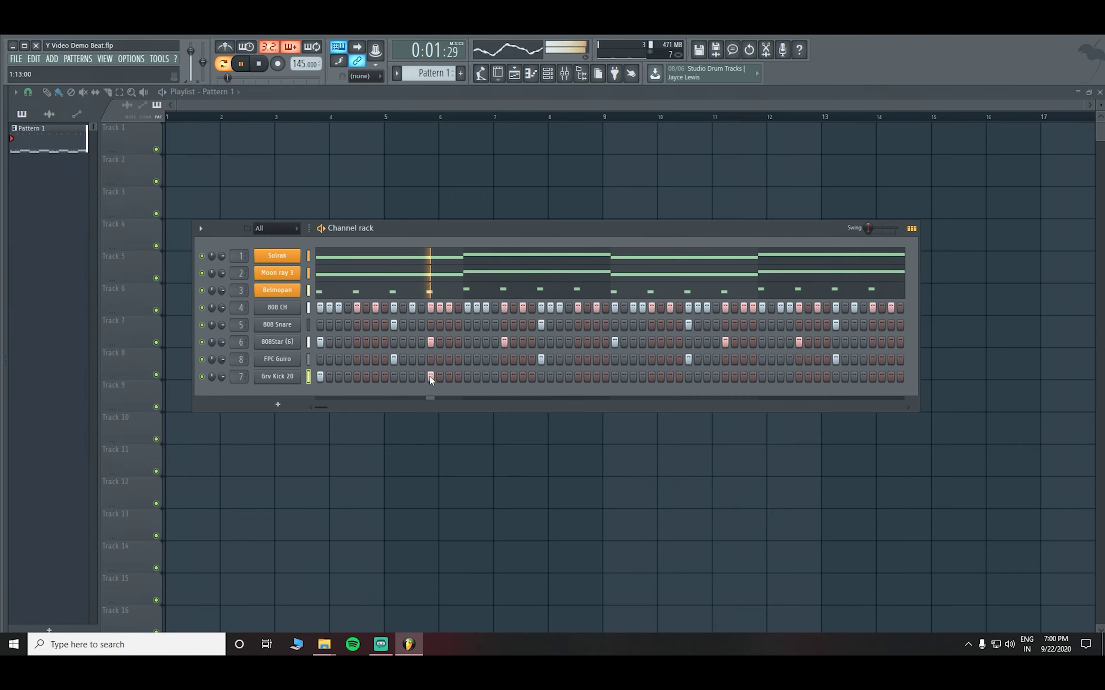
left_click(503, 377)
key("space")
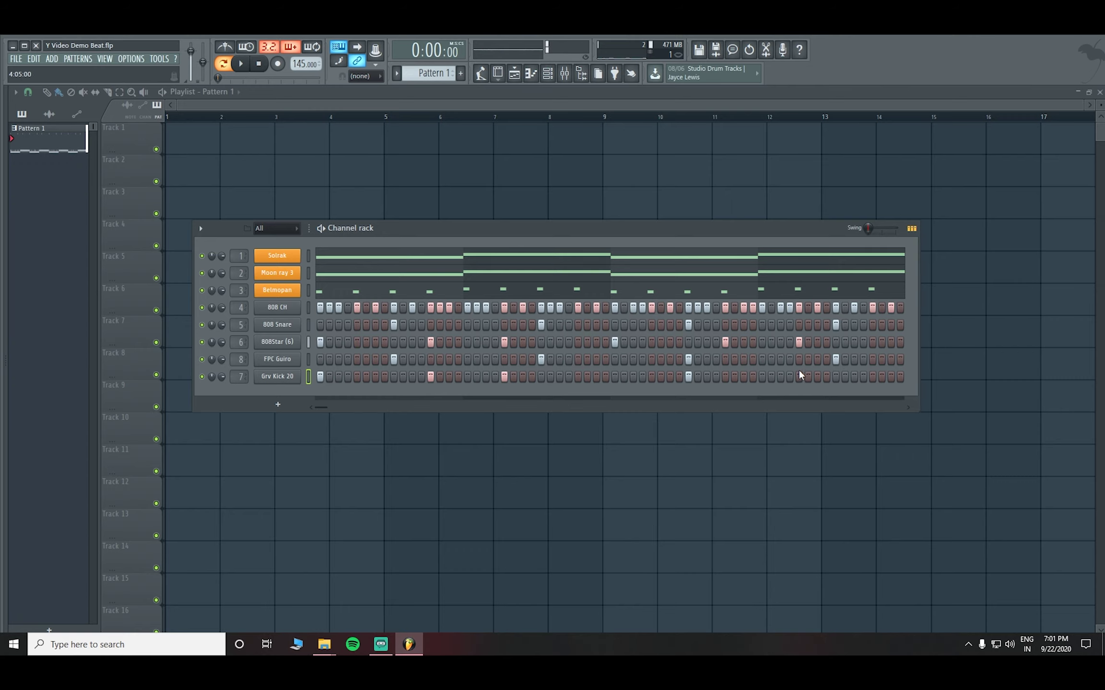
Add further Grv Kick 20 hits on steps 53, 65 and 73, and audition the pattern
scroll(833, 383, "right", 3)
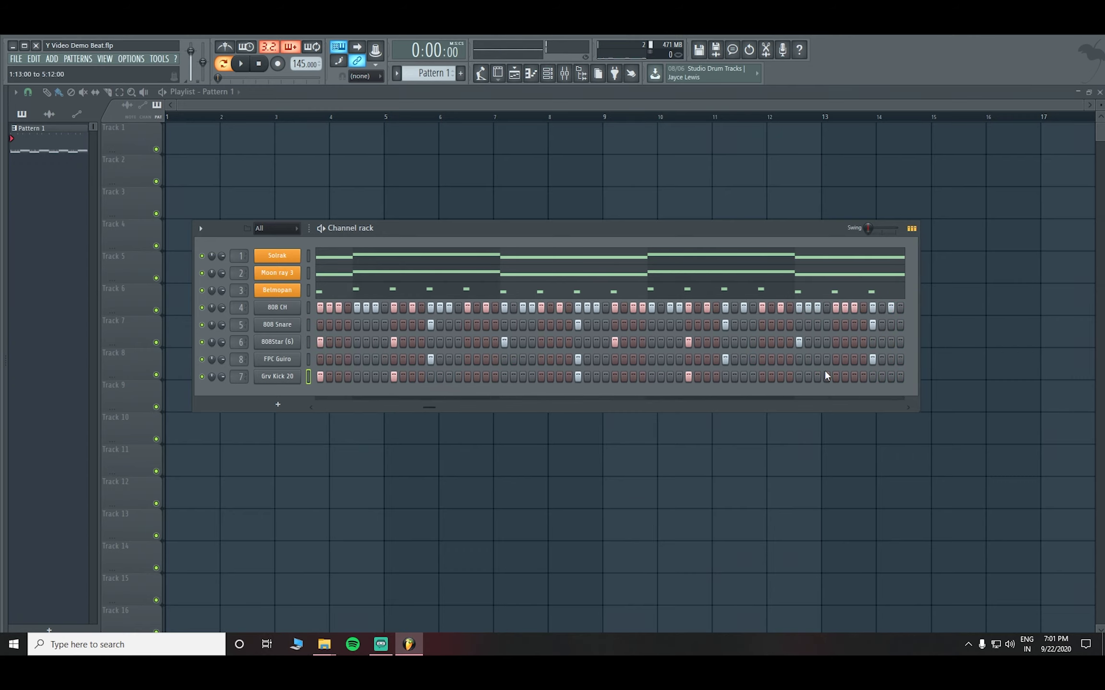
scroll(811, 379, "right", 2)
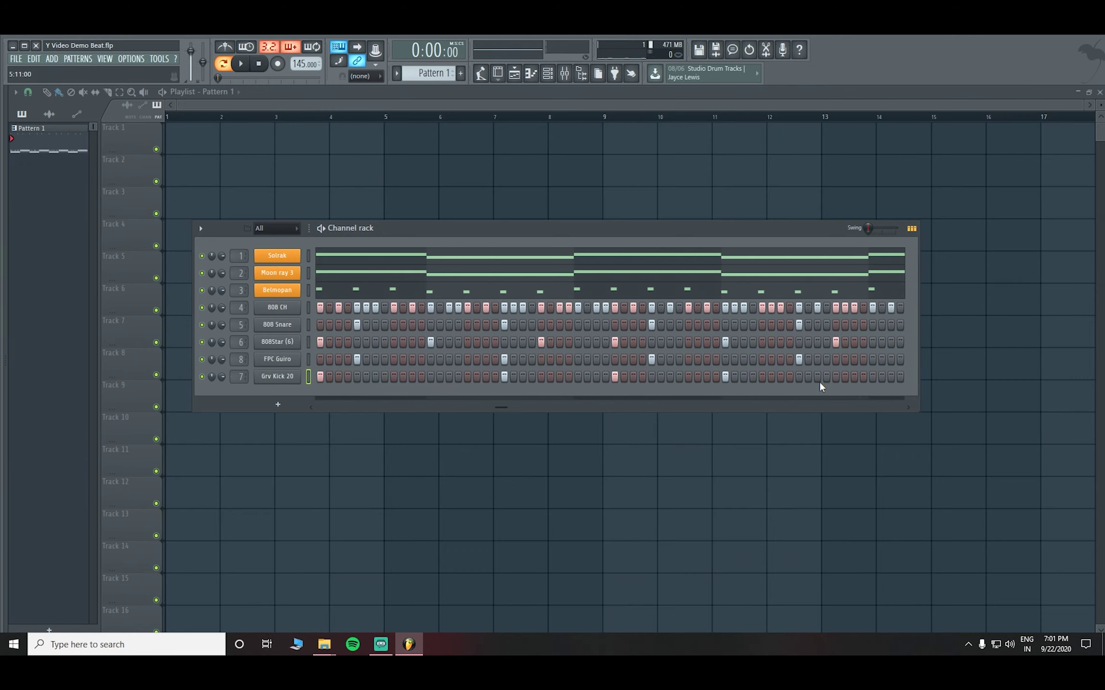
scroll(835, 376, "right", 6)
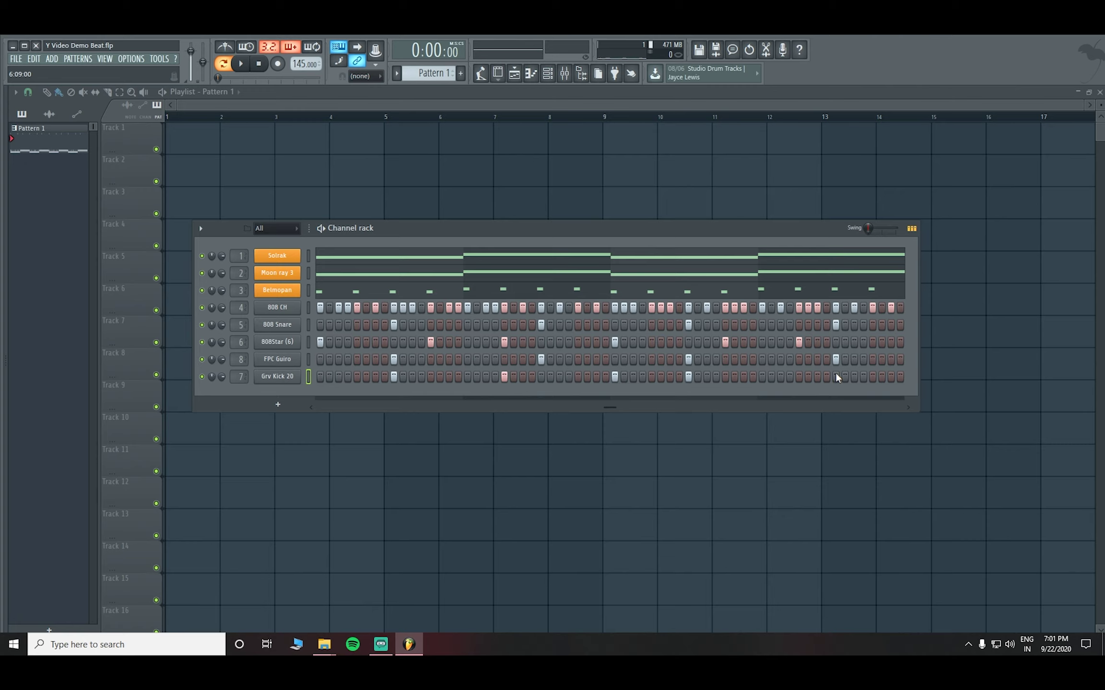
key("space")
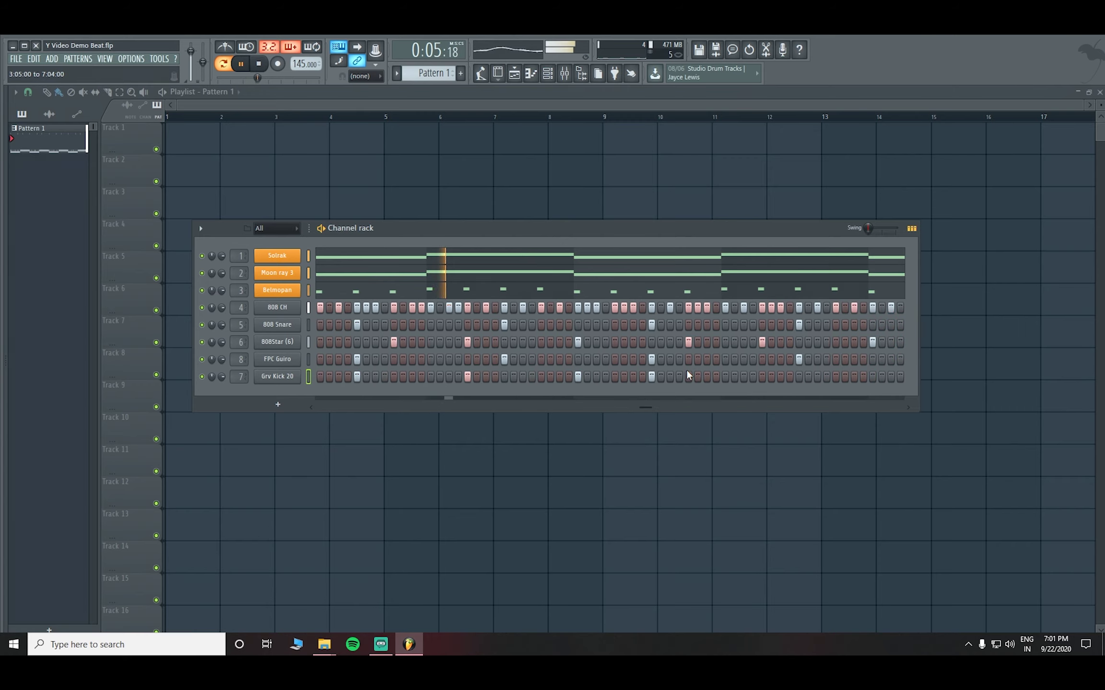
key("space")
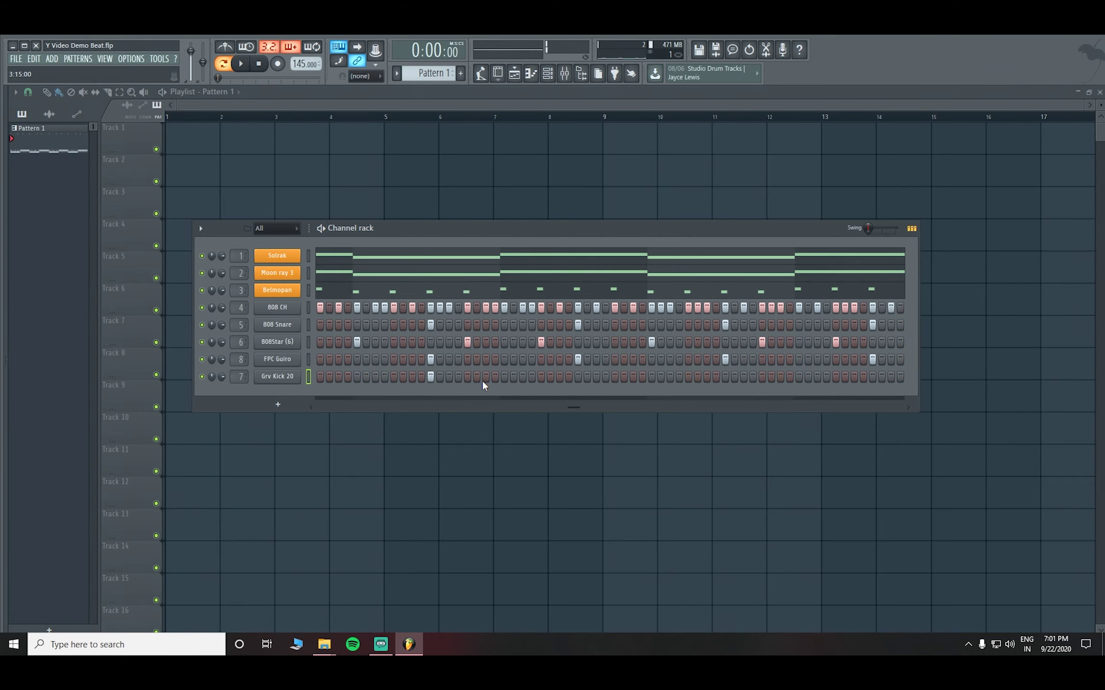
Remove hand-placed Grv Kick 20 hits from the step sequencer
scroll(480, 382, "left", 1)
scroll(480, 382, "right", 3)
scroll(478, 382, "left", 9)
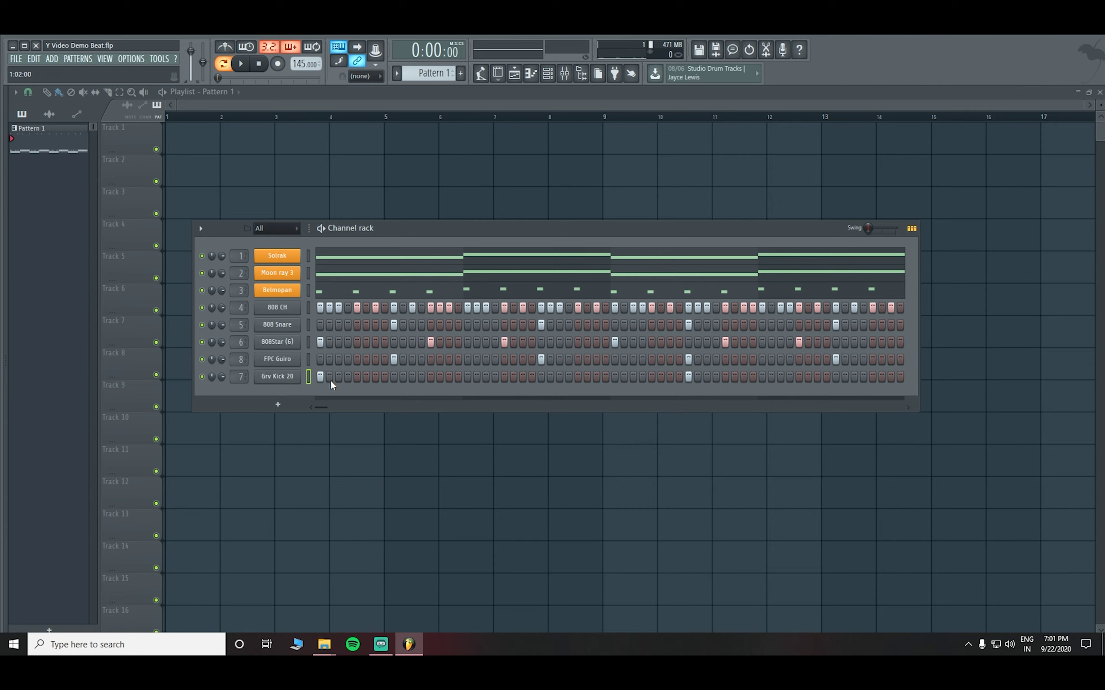
Select and copy all 808Star (6) notes in the piano roll, and close it
right_click(281, 352)
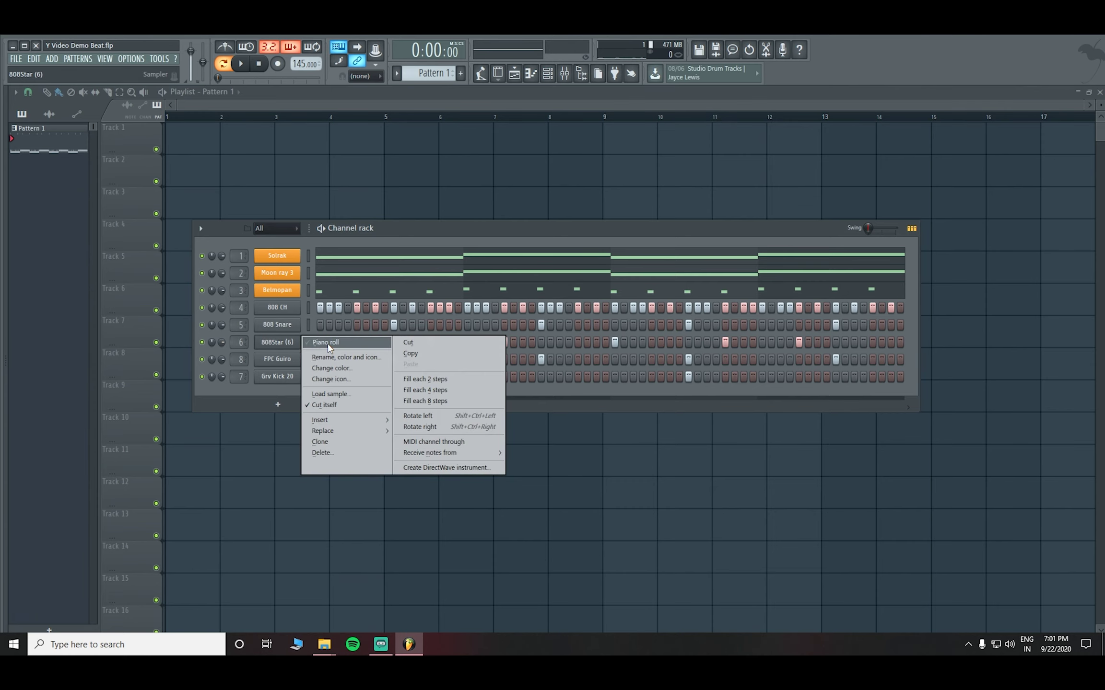
left_click(319, 342)
left_click_drag(742, 288, 49, 222)
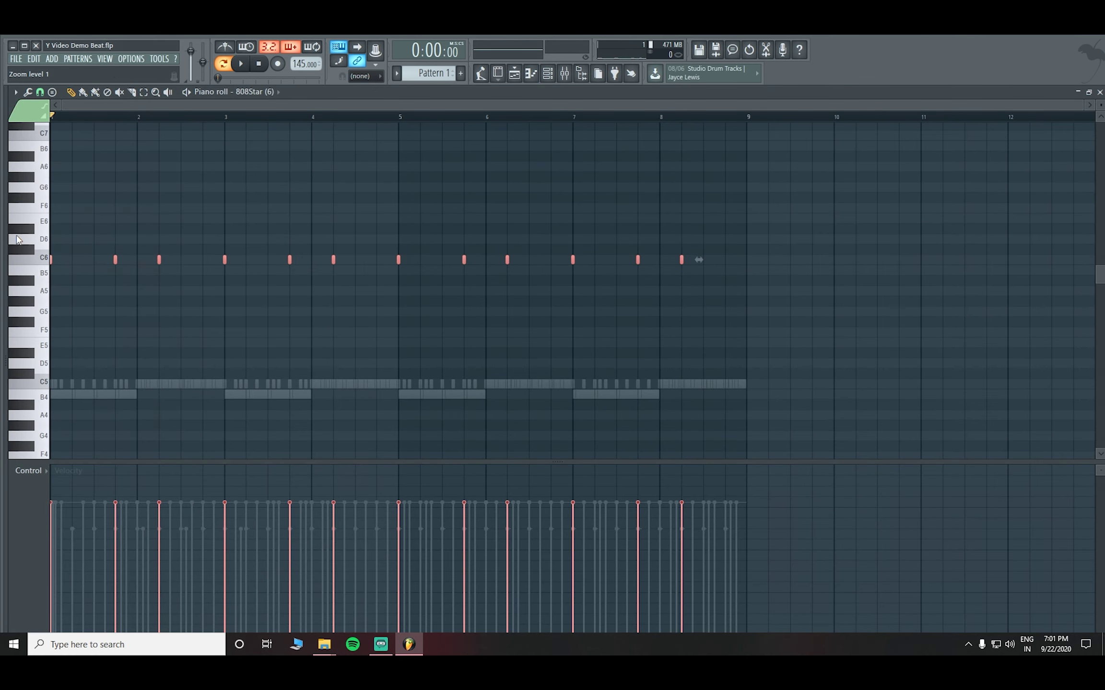
key("Escape")
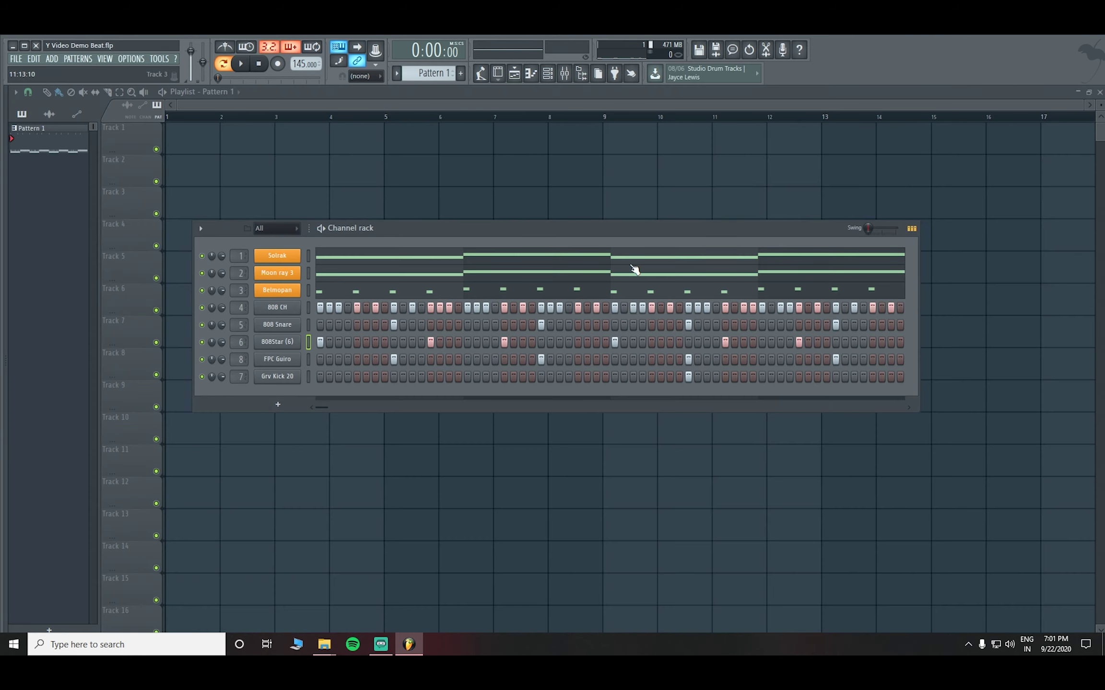
Clear the remaining Grv Kick 20 hits, paste the copied bass notes into its piano roll and audition the pattern
left_click(290, 378)
left_click(436, 250)
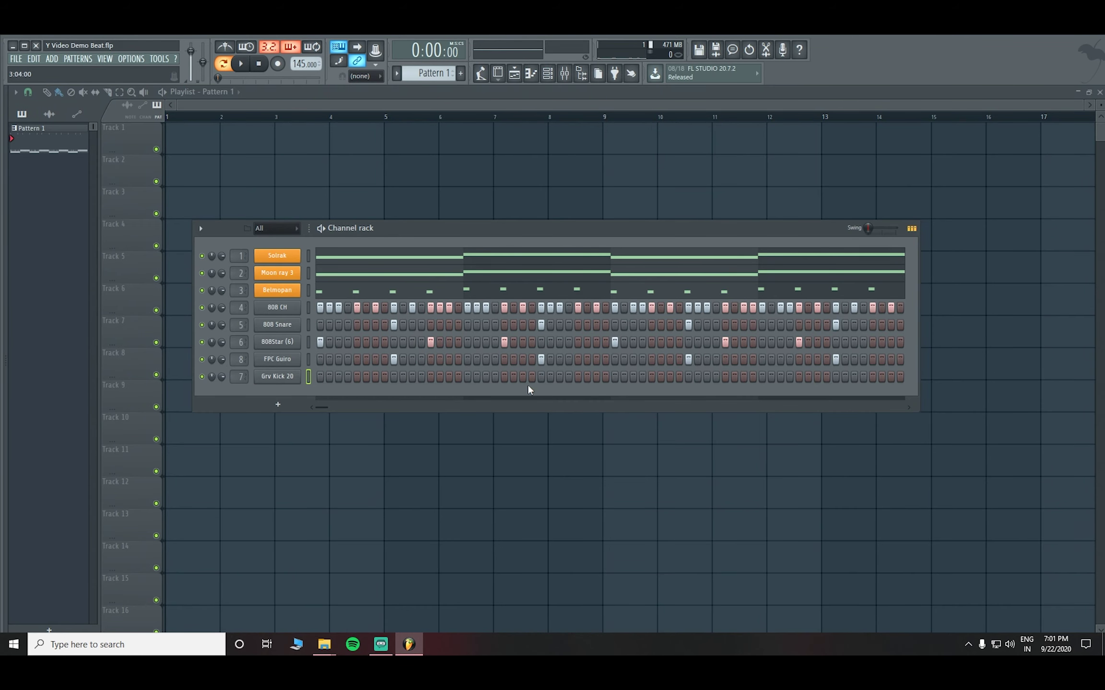
right_click(275, 382)
left_click(310, 375)
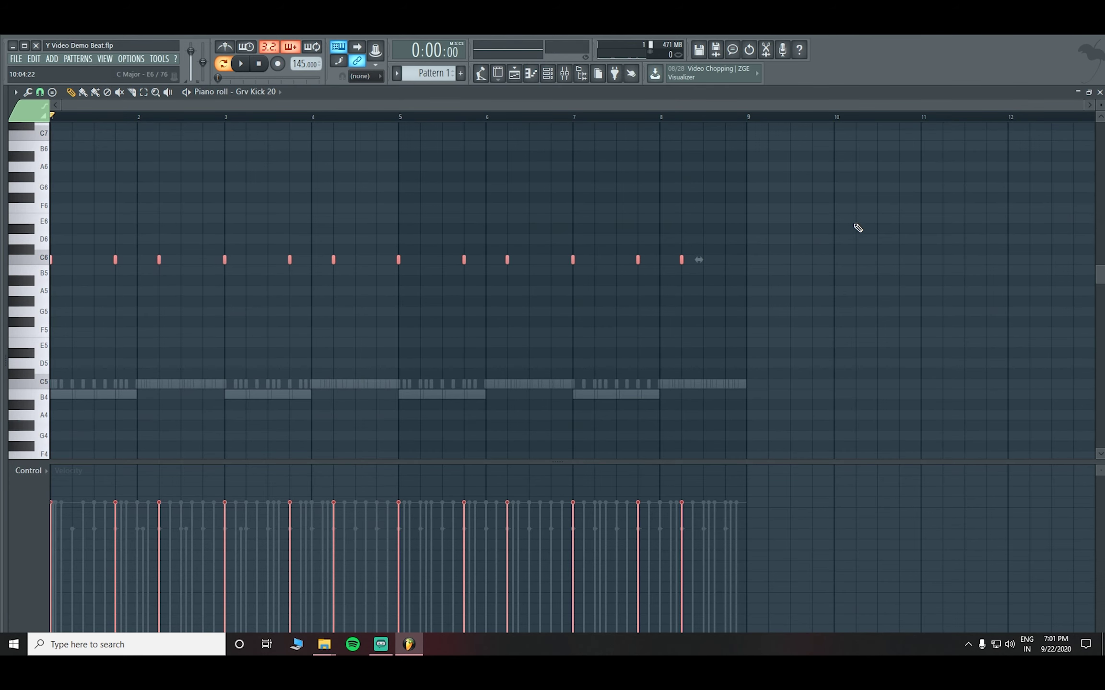
key("space")
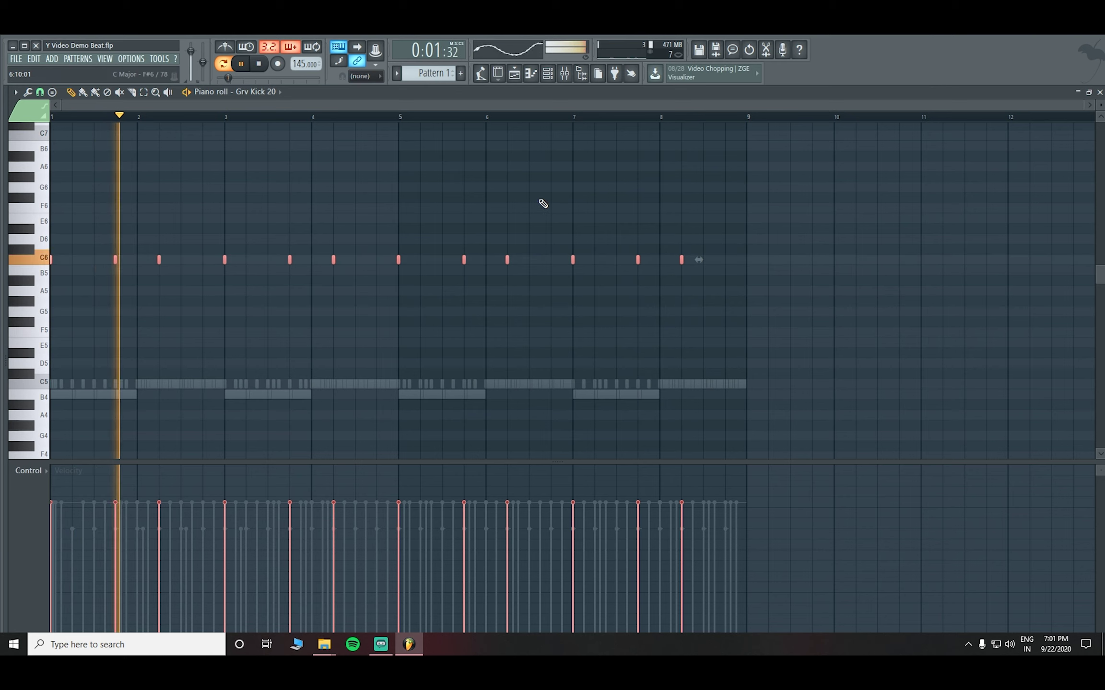
left_click(1100, 92)
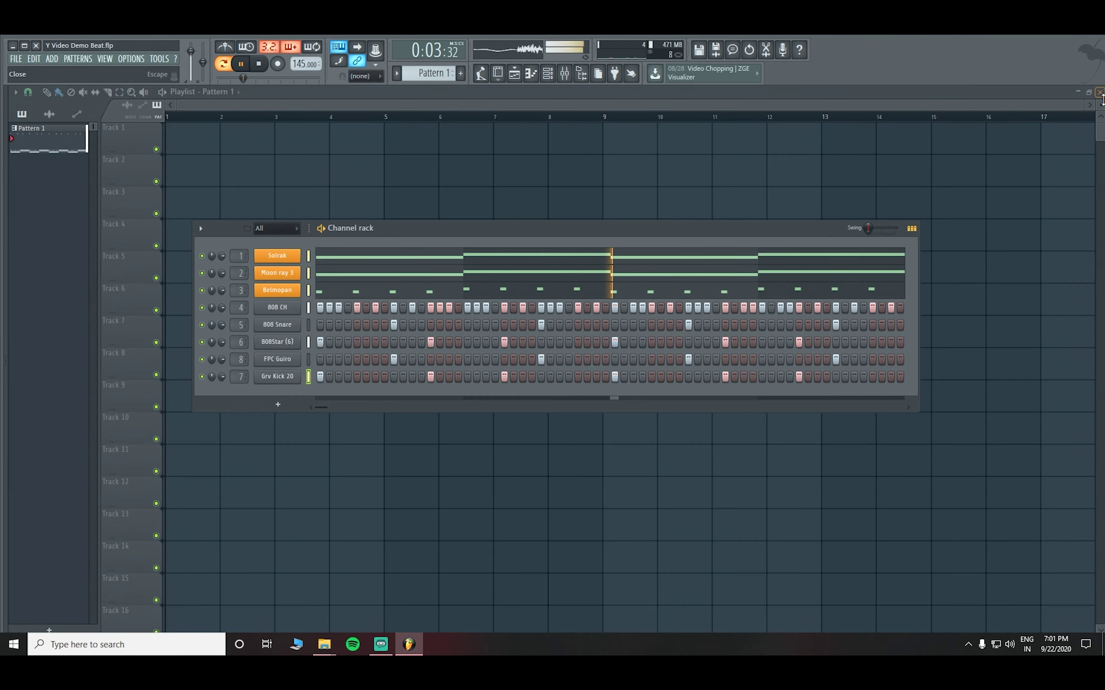
key("space")
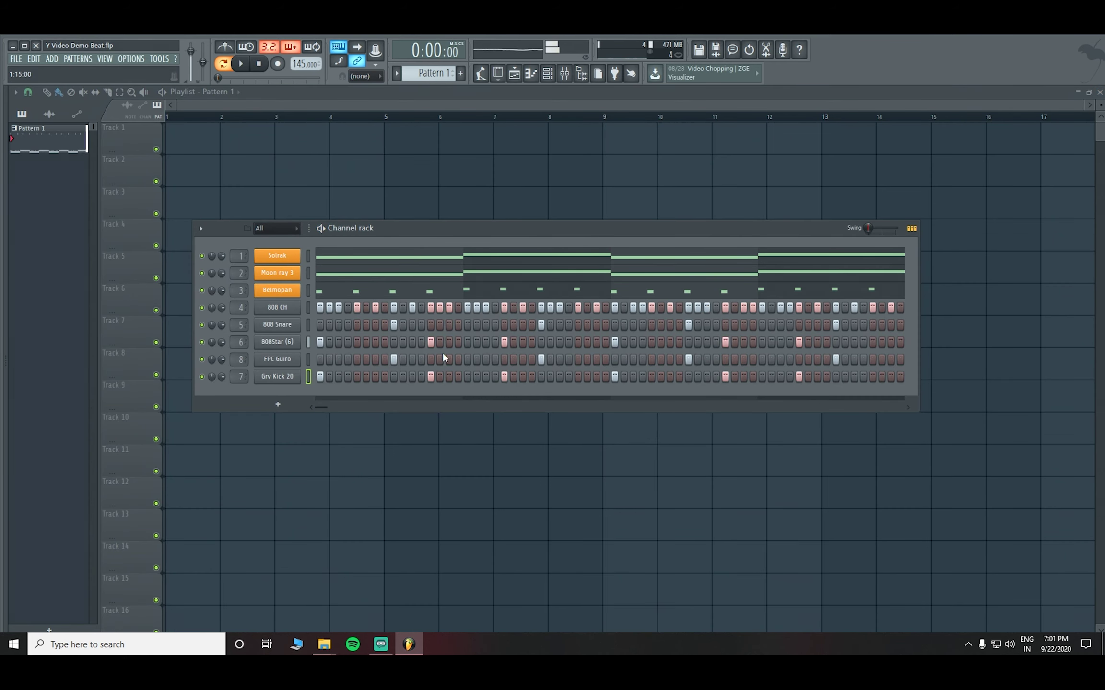
Add Grv Kick 20 hits on steps 7 and 39 and audition the pattern
key("space")
key("space")
key("space")
key("space")
left_click(374, 377)
key("space")
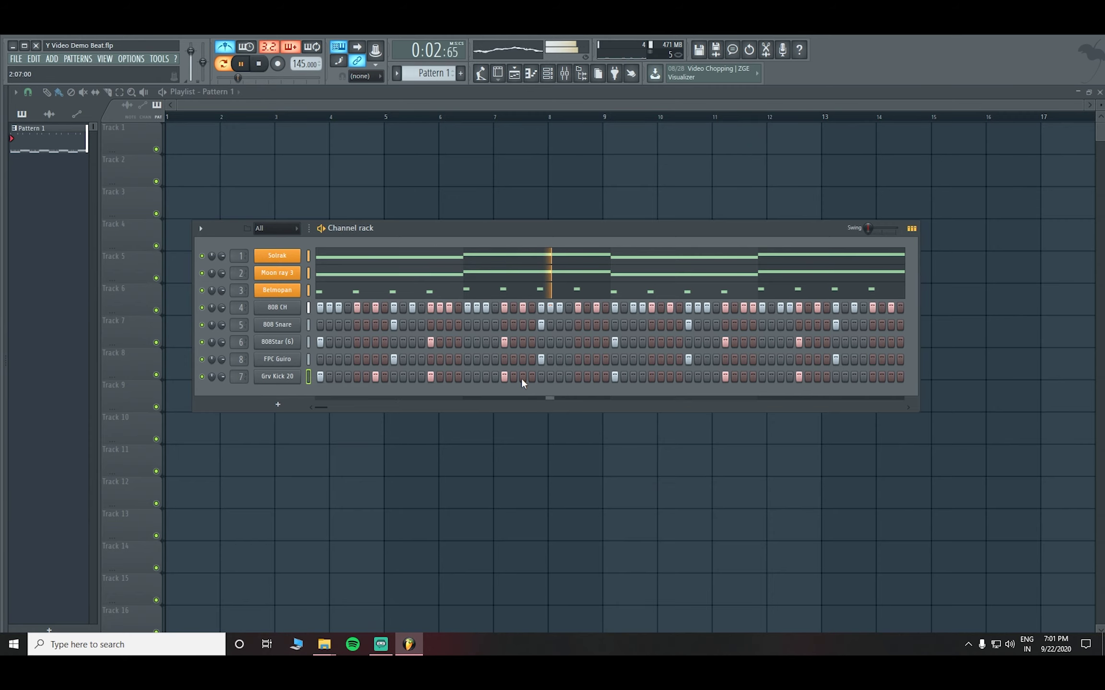
key("space")
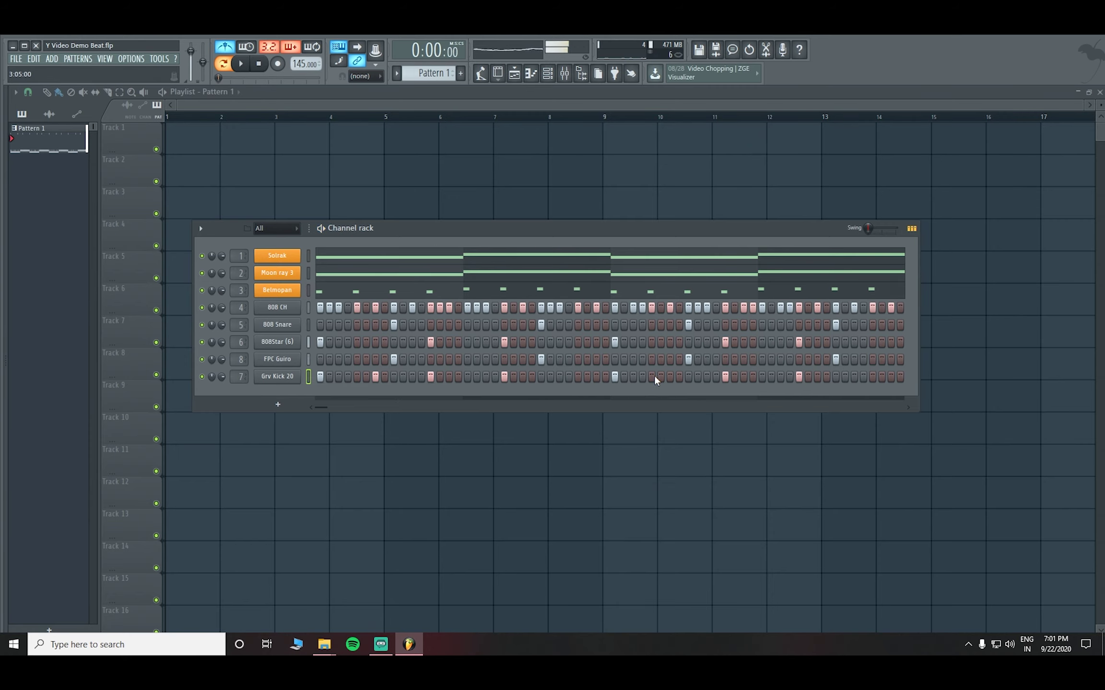
key("space")
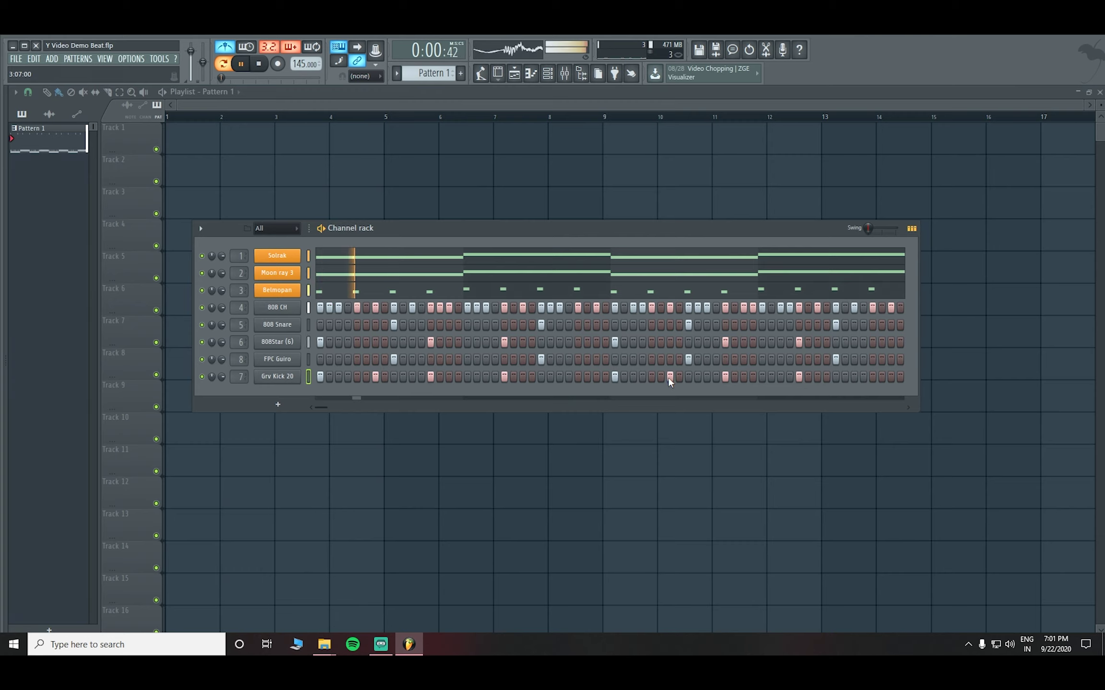
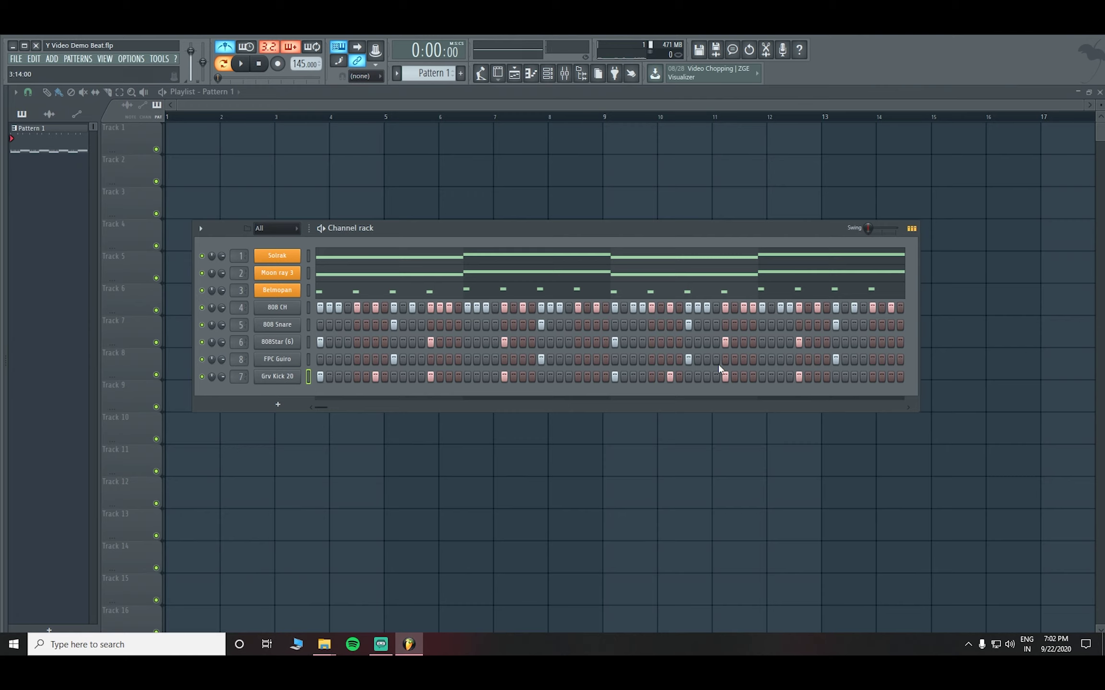
Repeat the extra Grv Kick 20 hit on steps 71 and 103 while auditioning the pattern
key("space")
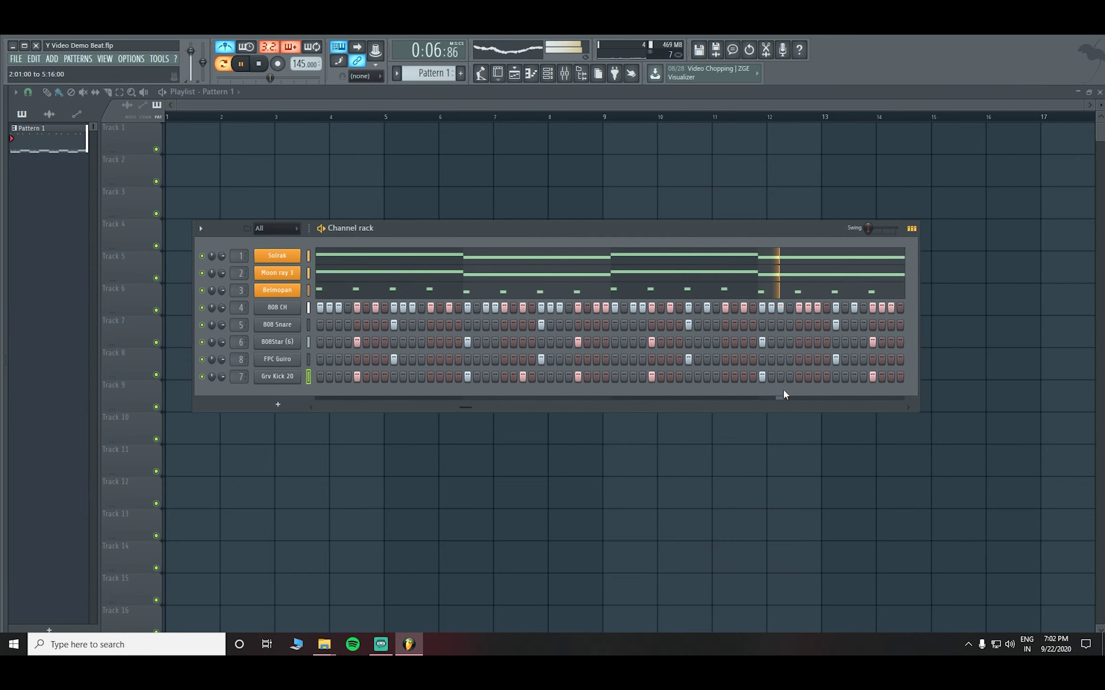
key("space")
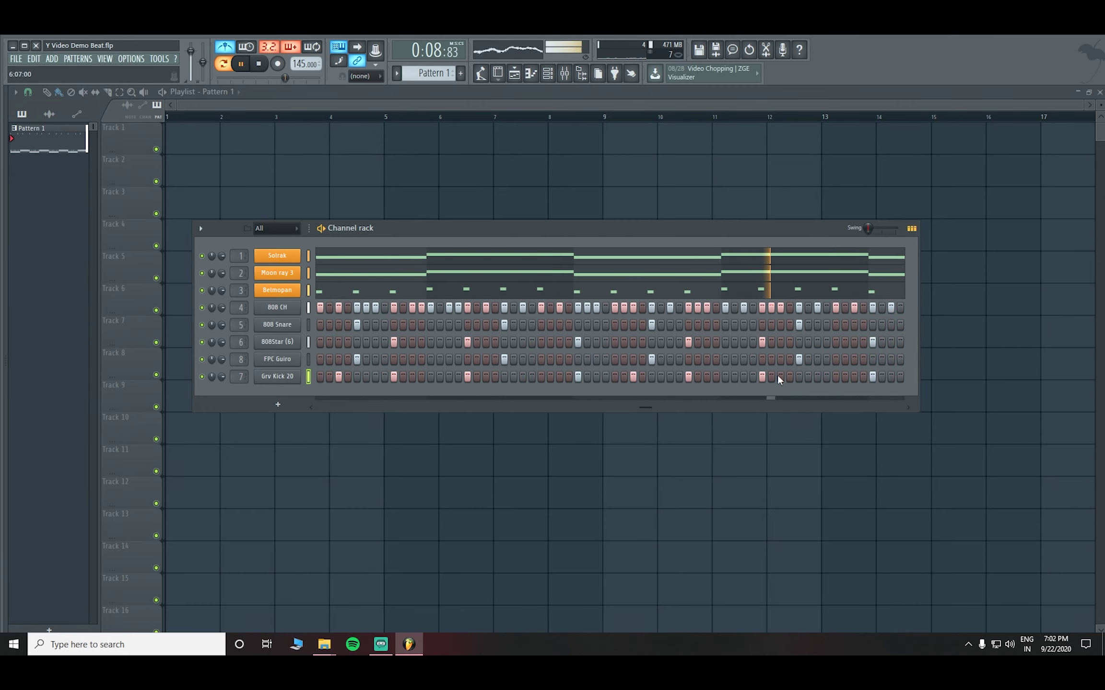
key("space")
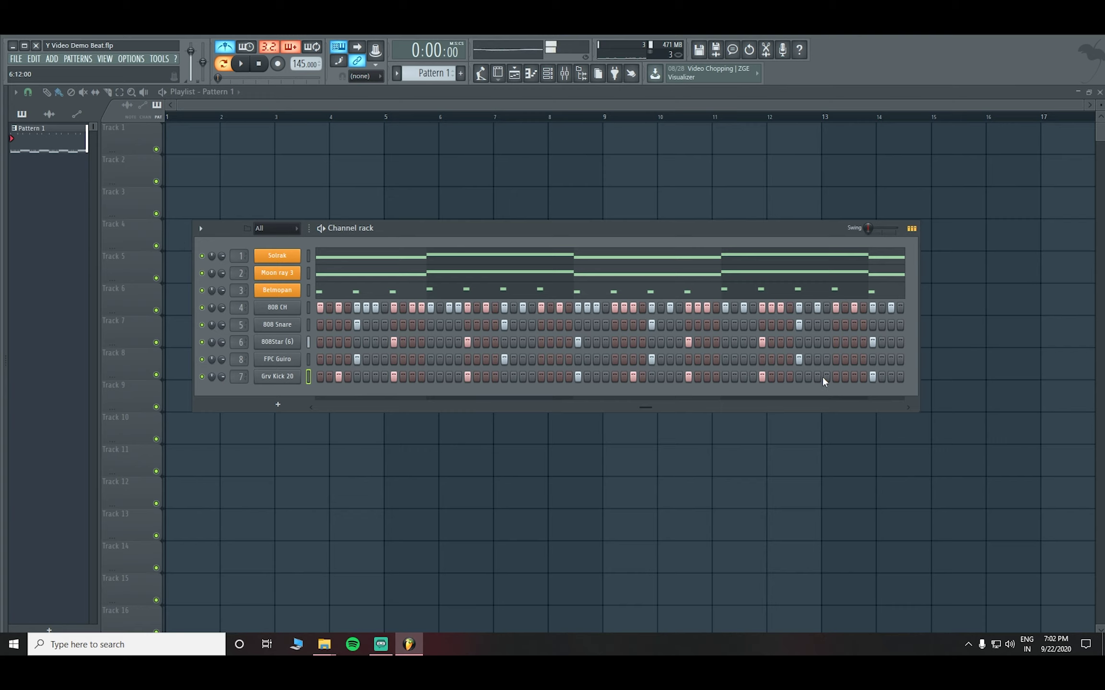
scroll(796, 375, "down", 1)
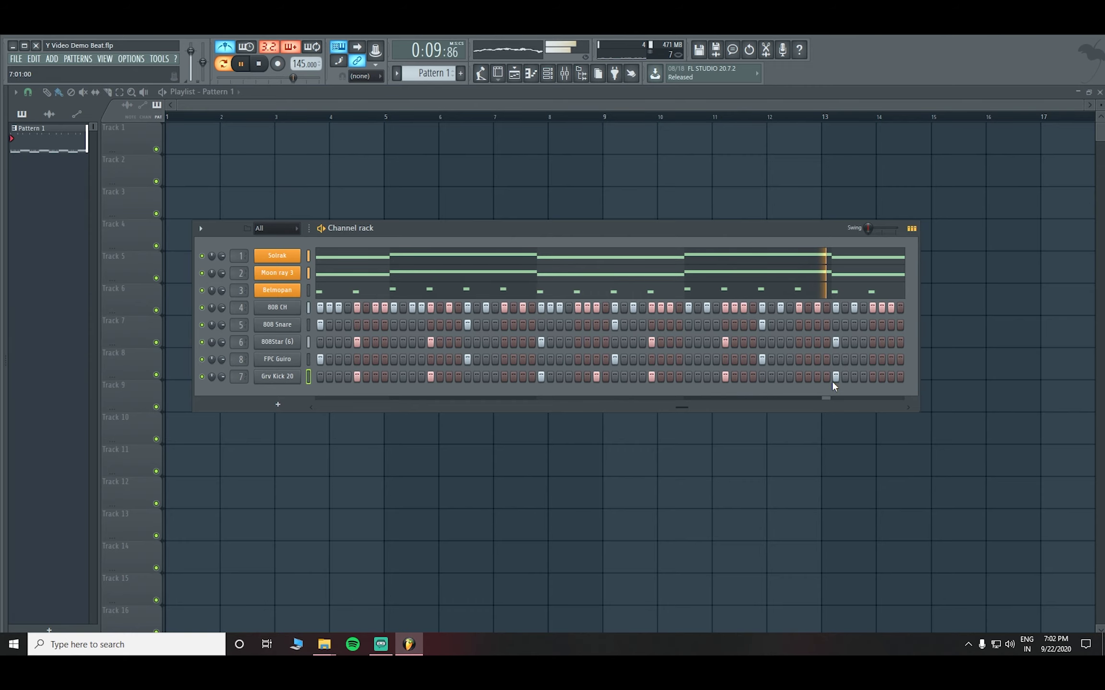
key("space")
scroll(783, 386, "down", 2)
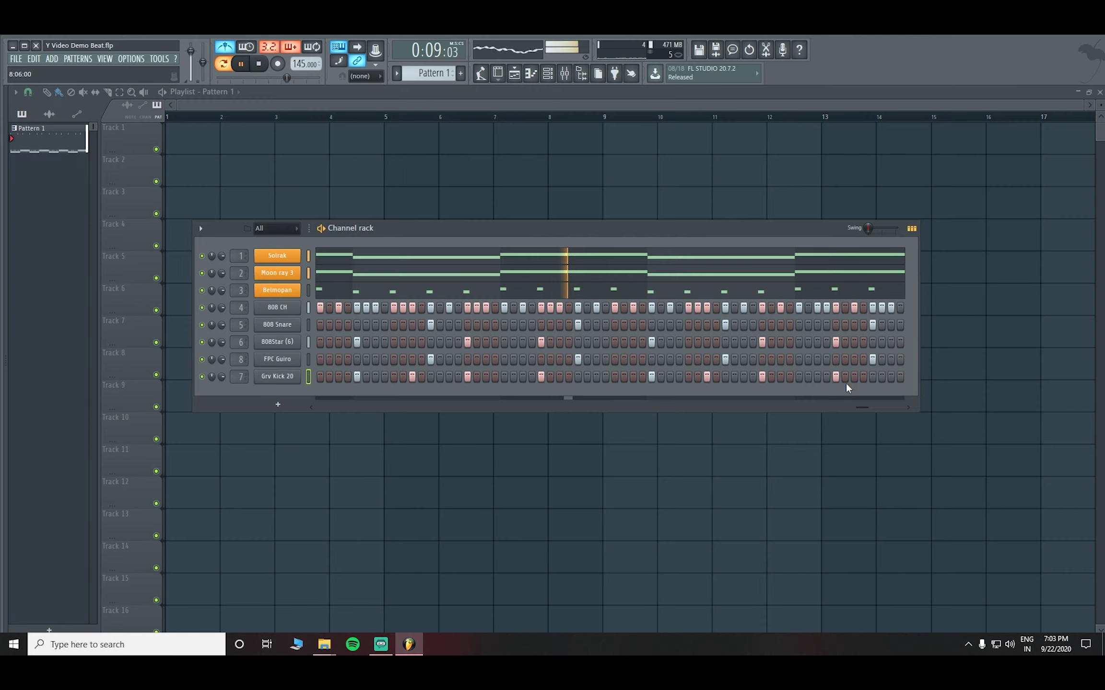
Try an extra Grv Kick 20 hit near the pattern's end, place it on step 119 and audition the pattern
key("space")
left_click(771, 377)
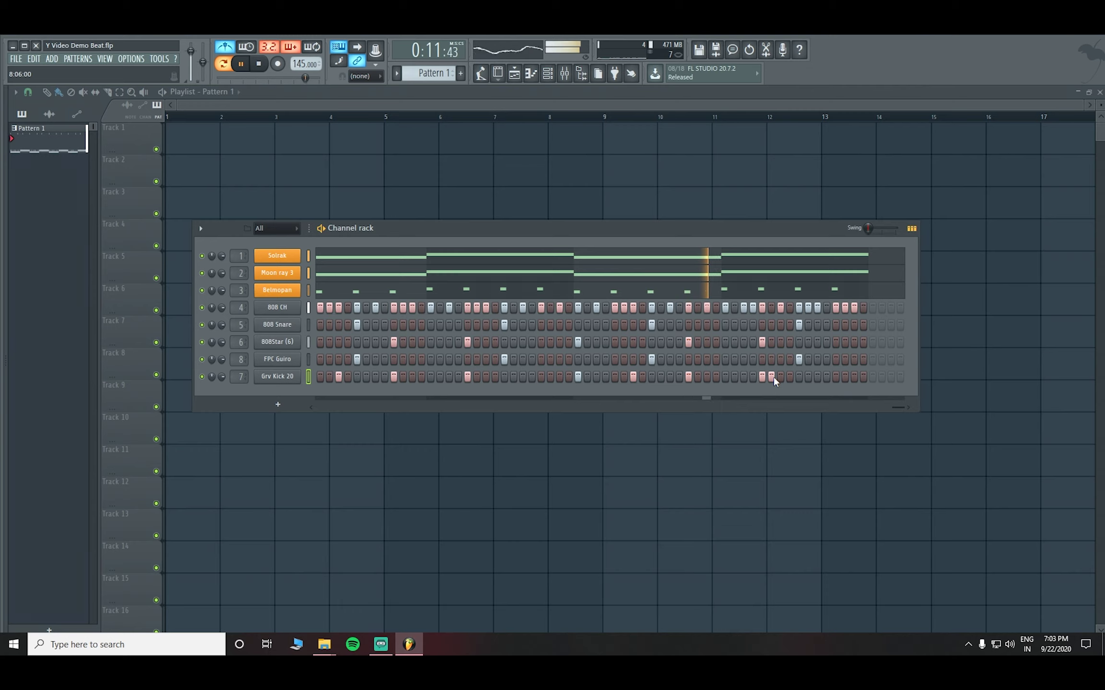
key("space")
left_click(781, 377)
key("space")
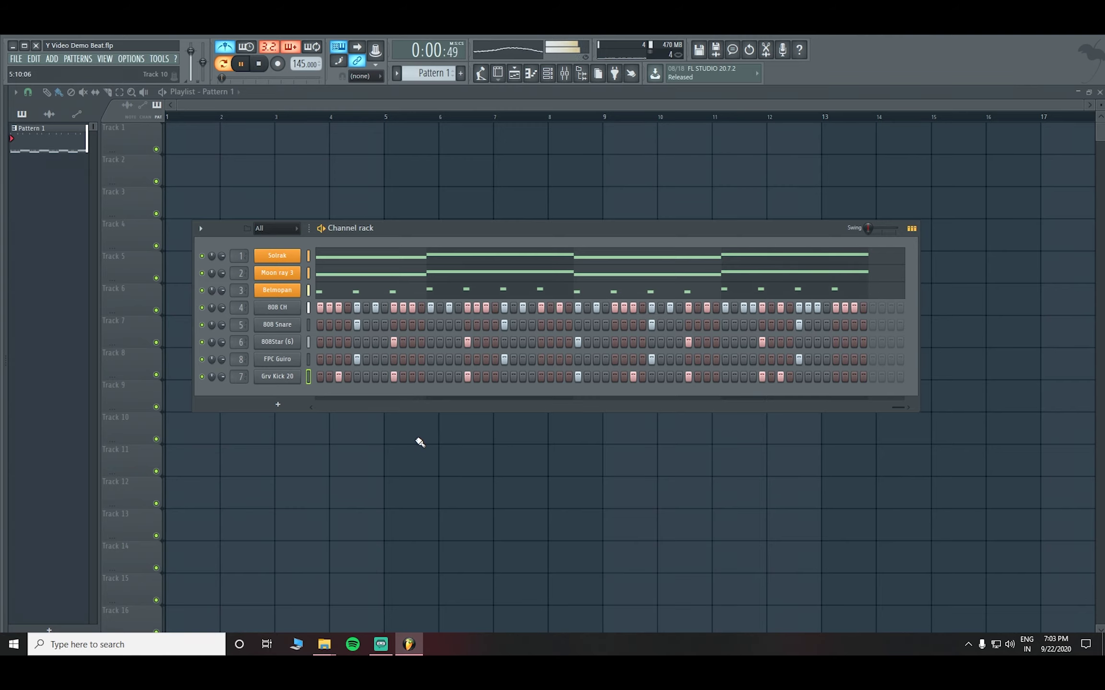
Hide the channel rack, stop playback and split Pattern 1 by channel
key("F6")
key("space")
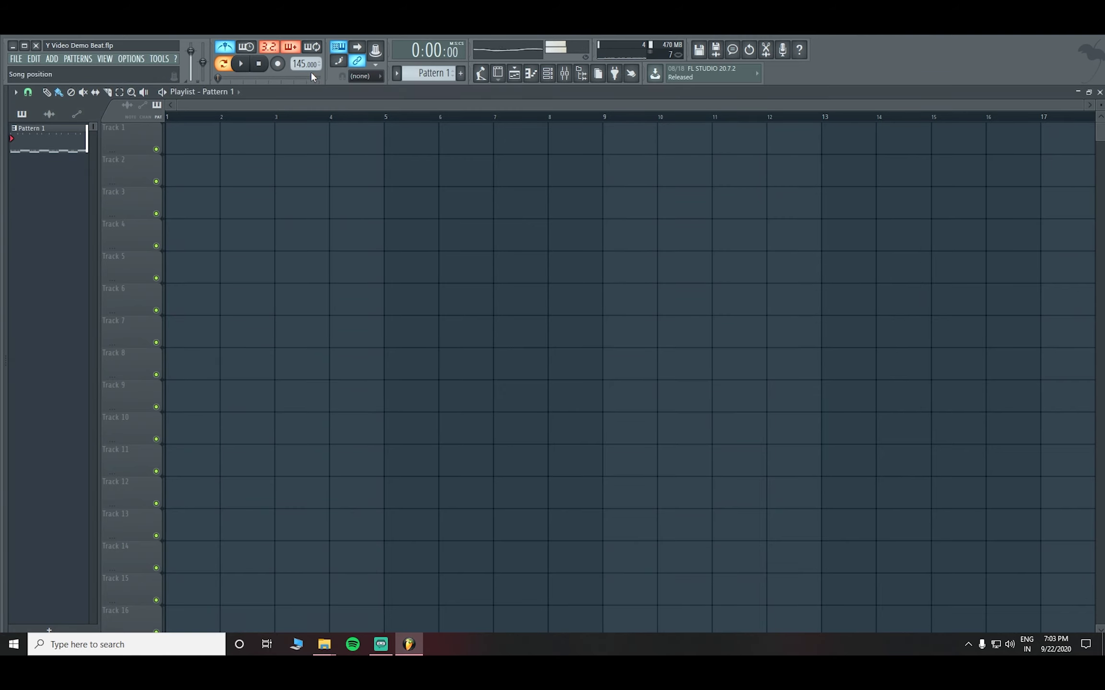
left_click(422, 75)
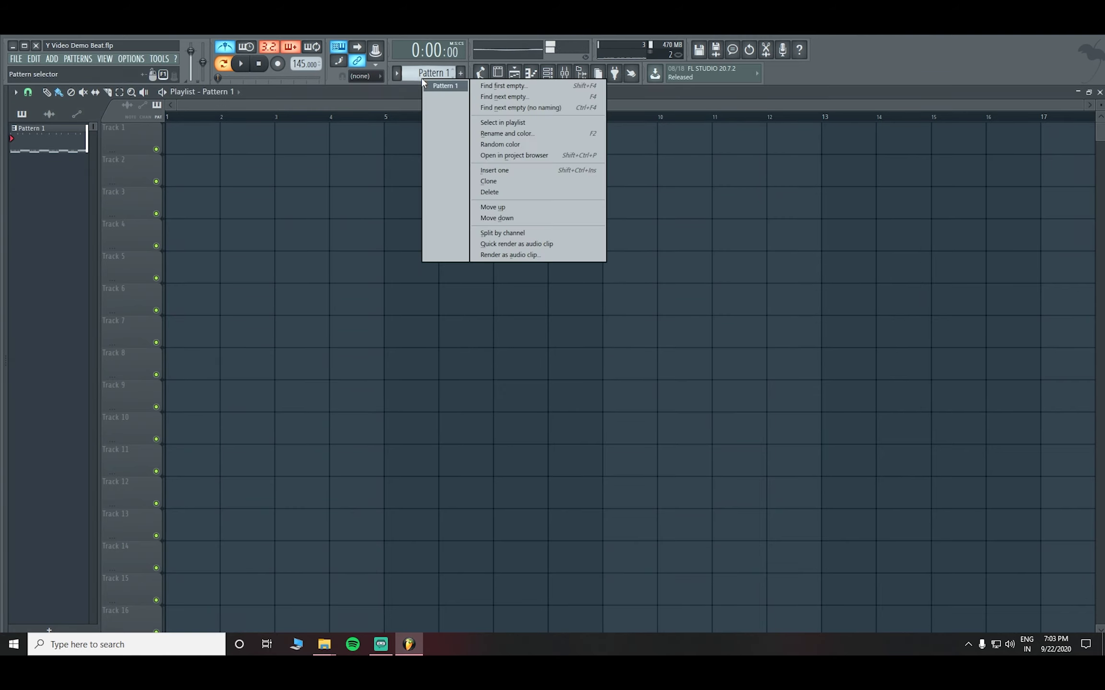
left_click(521, 233)
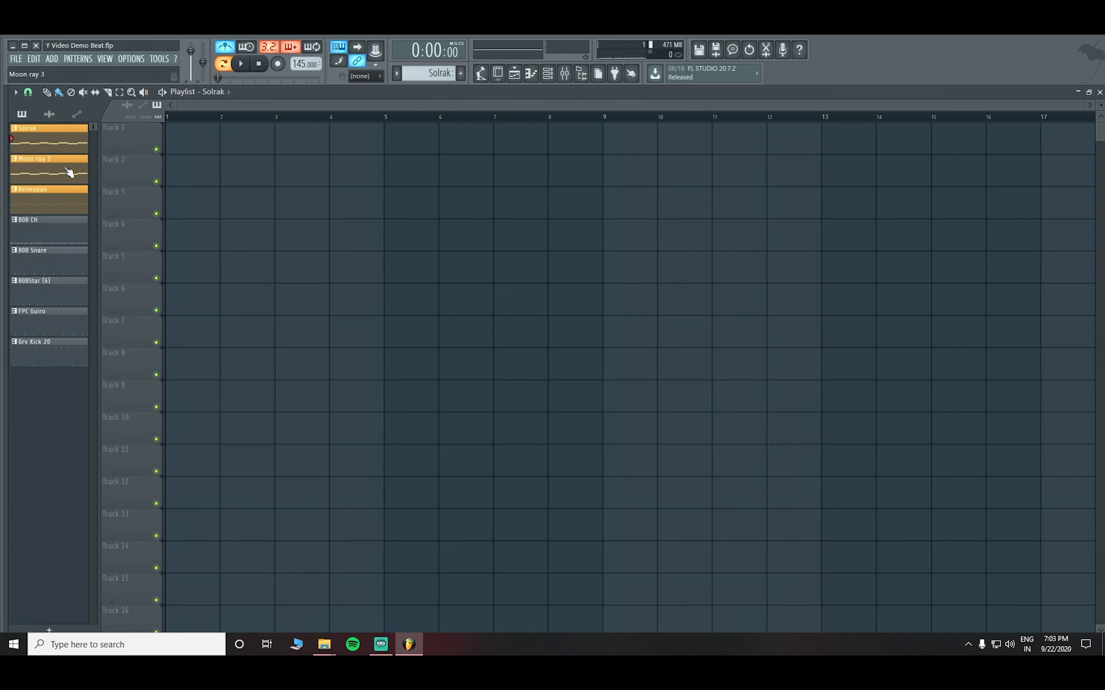
Select all eight split patterns and place them stacked on Tracks 1 to 8 of the playlist, starting at bar 1
left_click(35, 341)
left_click(33, 326)
left_click(38, 294)
left_click(40, 268)
left_click(39, 233)
left_click(38, 204)
left_click(37, 173)
left_click(36, 146)
left_click_drag(35, 236, 179, 138)
Switch playback to song mode with the metronome off and audition the stacked clips
key("space")
key("space")
left_click(224, 68)
scroll(192, 123, "down", 2)
scroll(199, 168, "down", 3)
left_click(652, 399, "ctrl")
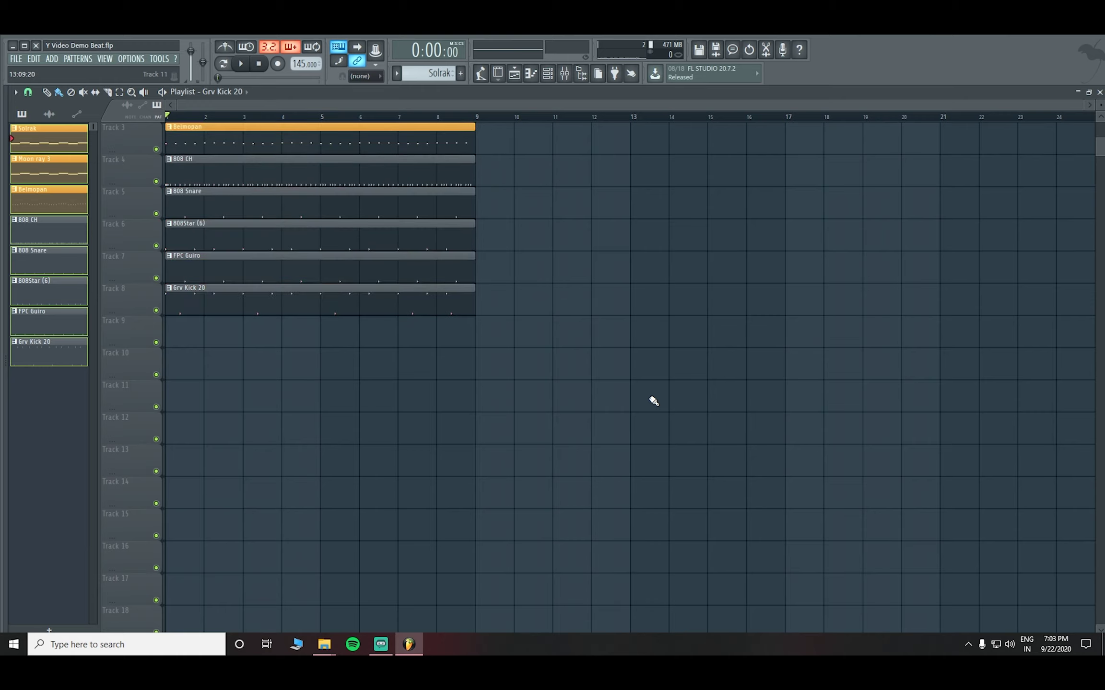
scroll(623, 417, "up", 2)
key("space")
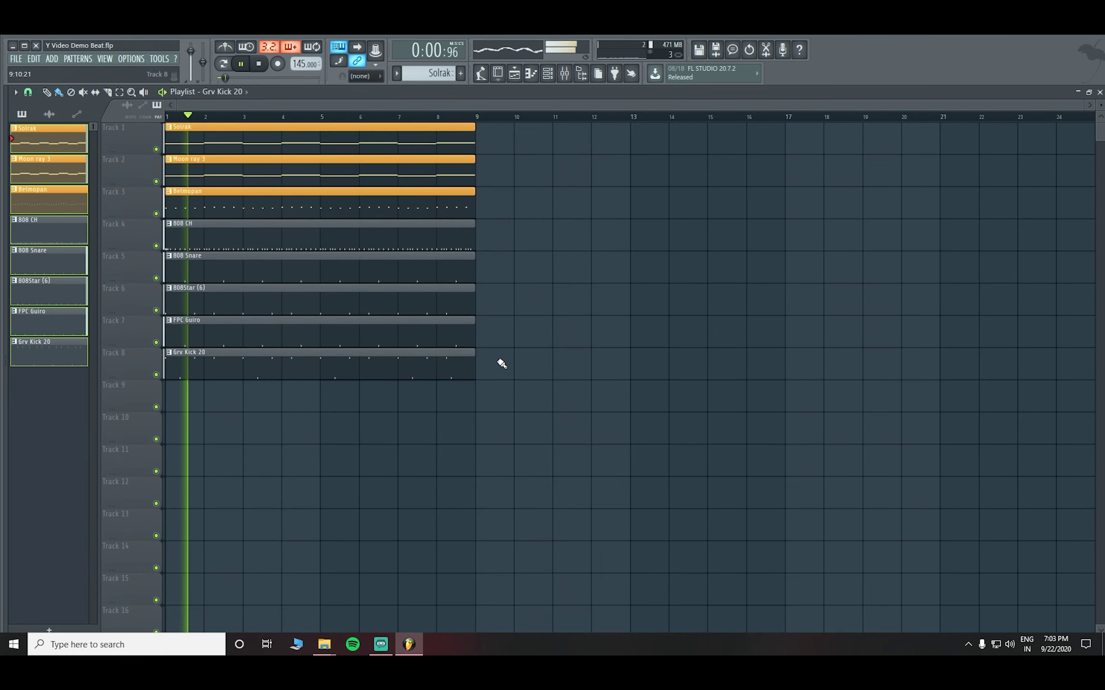
key("space")
Move the drum and bass clips on Tracks 4 to 8 to bar 17, and the Moon ray 3 and Belmopan clips to bar 9
left_click_drag(550, 412, 814, 234)
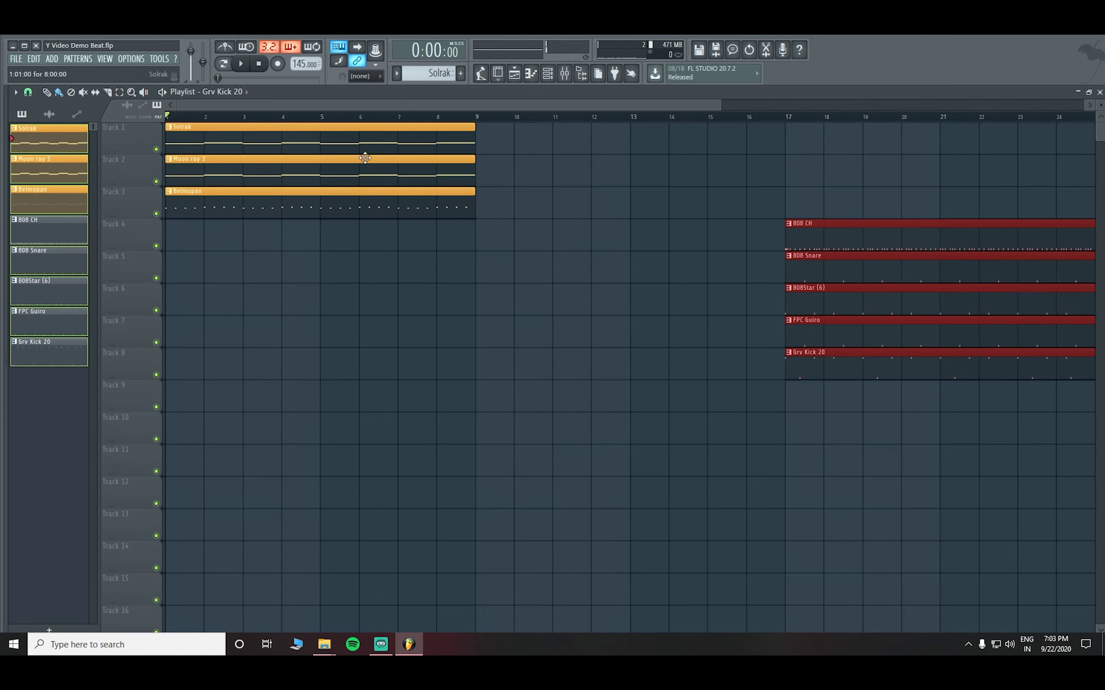
left_click(431, 235)
left_click_drag(285, 198, 575, 205)
left_click_drag(406, 167, 685, 172)
Add a second Solrak clip on Track 1 at bar 9 and play the arrangement
left_click(412, 125)
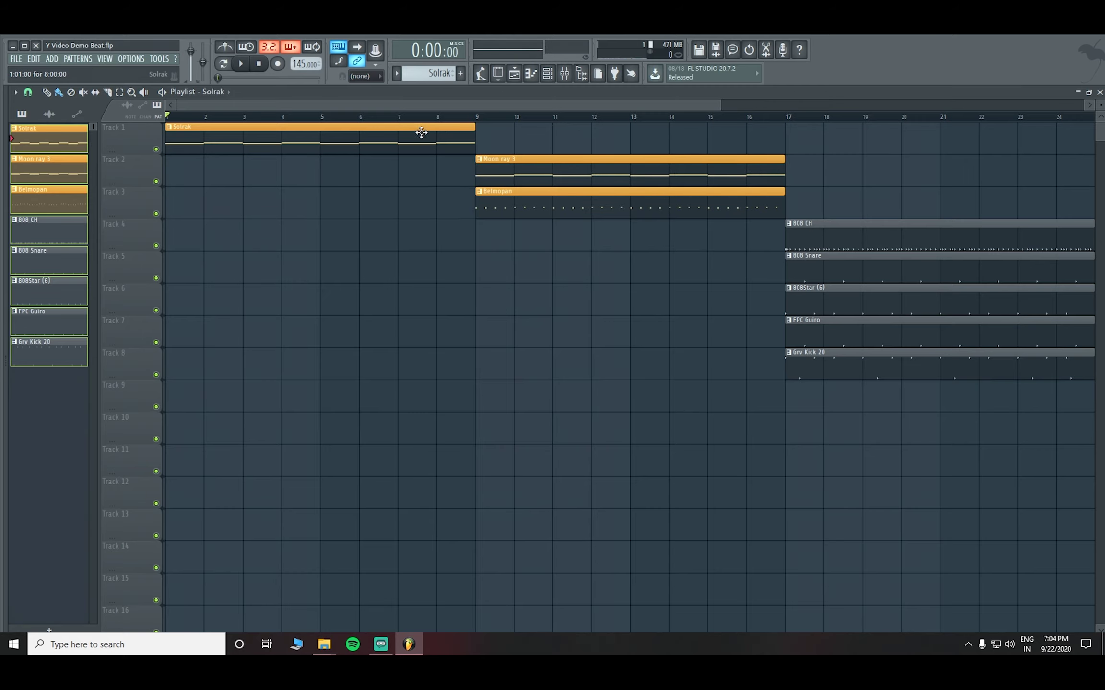
left_click(487, 141)
scroll(467, 120, "down", 3)
key("space")
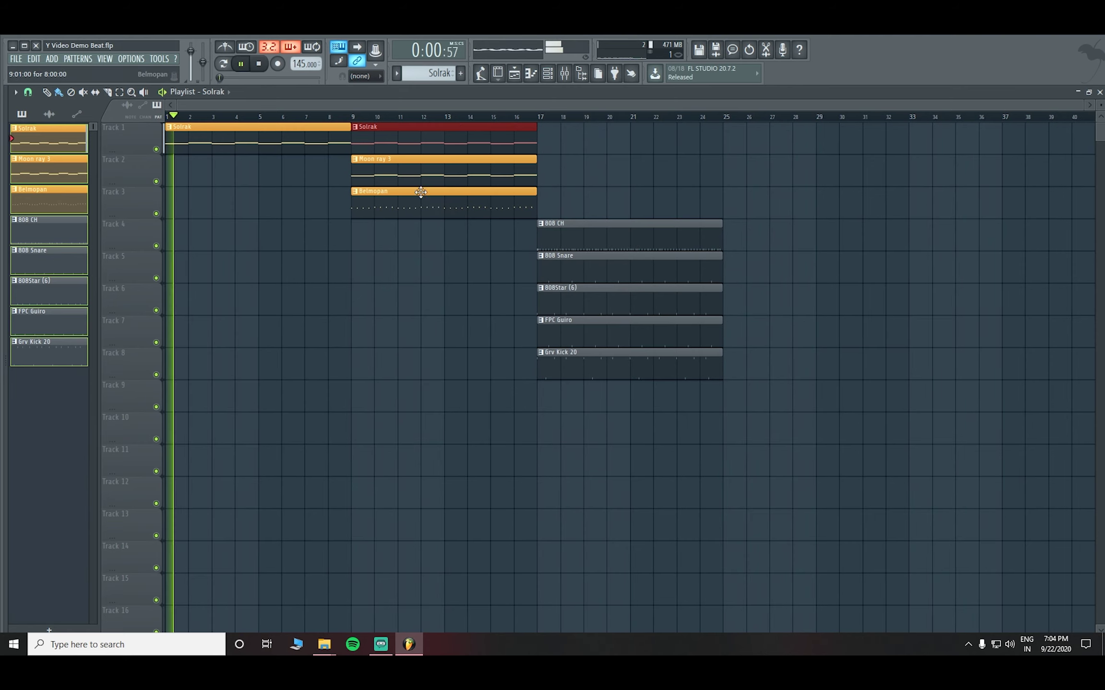
Place an 808 CH clip on Track 4 from bar 4, trim it to end at bar 9, and play the arrangement
left_click(563, 238)
key("space")
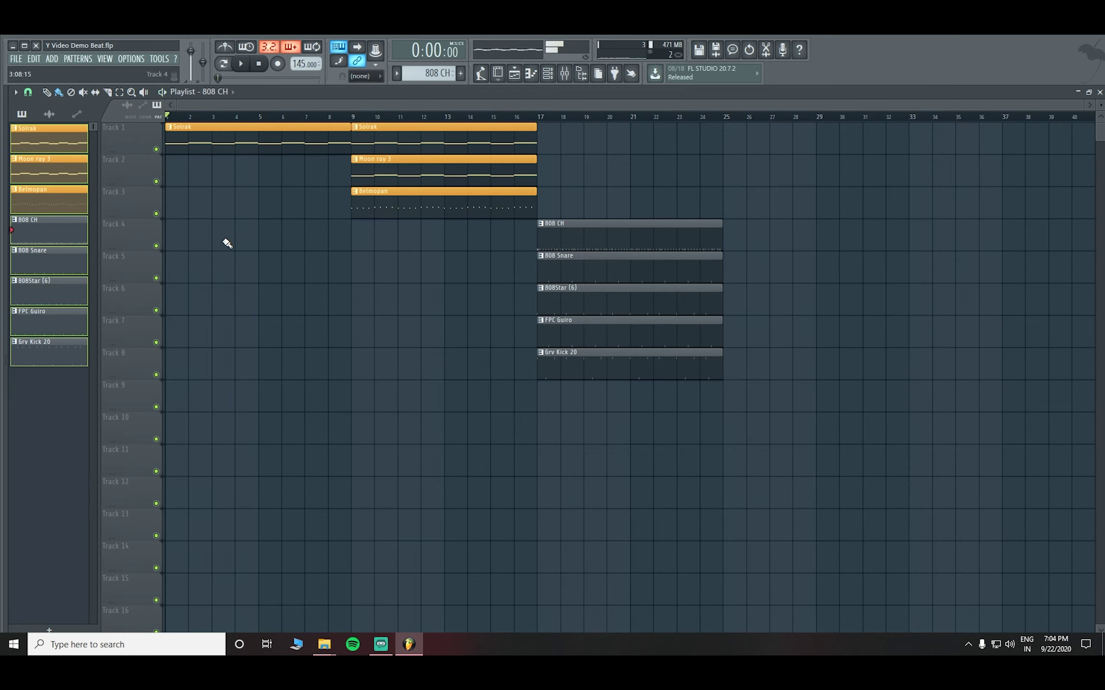
left_click(230, 240)
left_click_drag(395, 223, 280, 234)
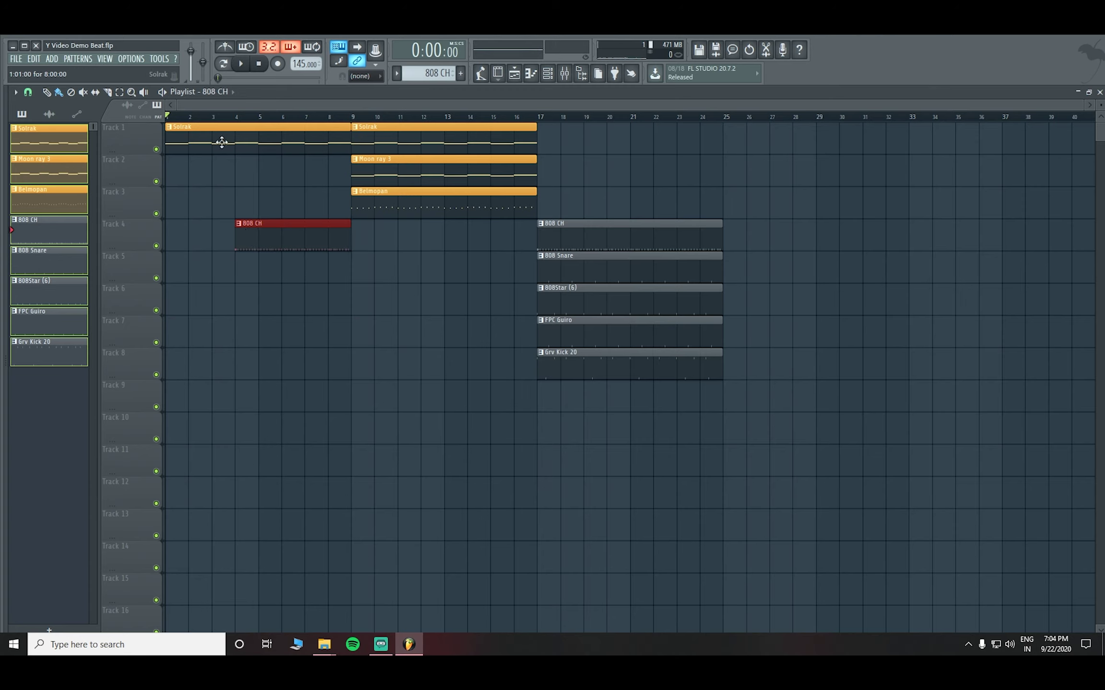
key("space")
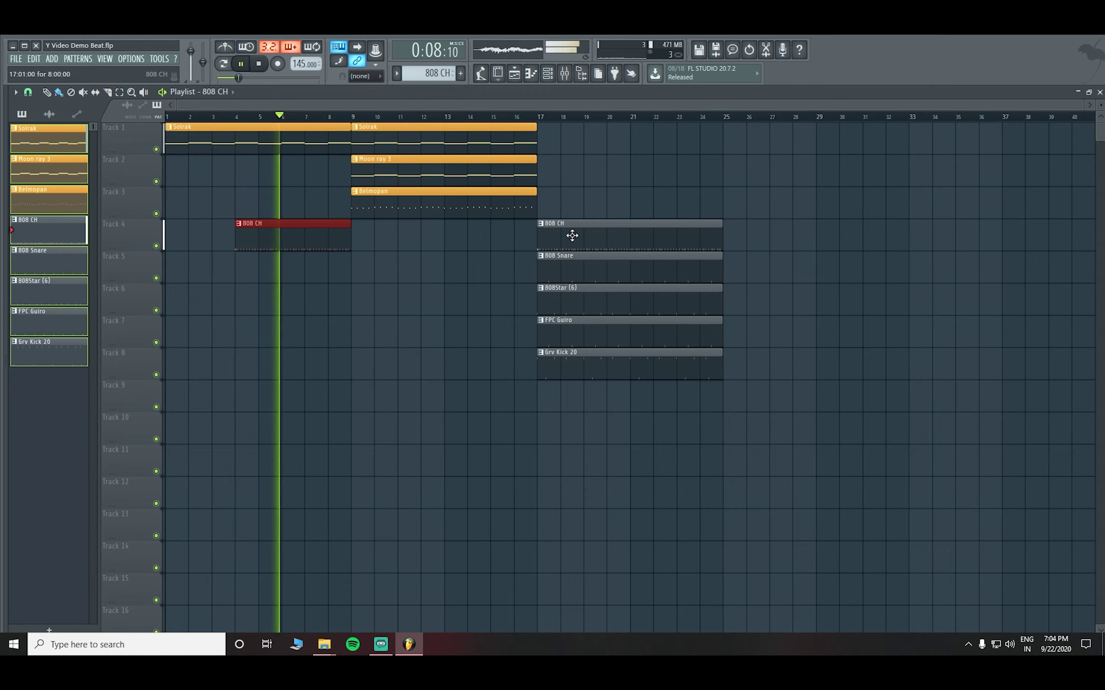
Add an 808 Snare clip on Track 5 spanning bars 4 to 9 and audition the intro
left_click(579, 273)
key("space")
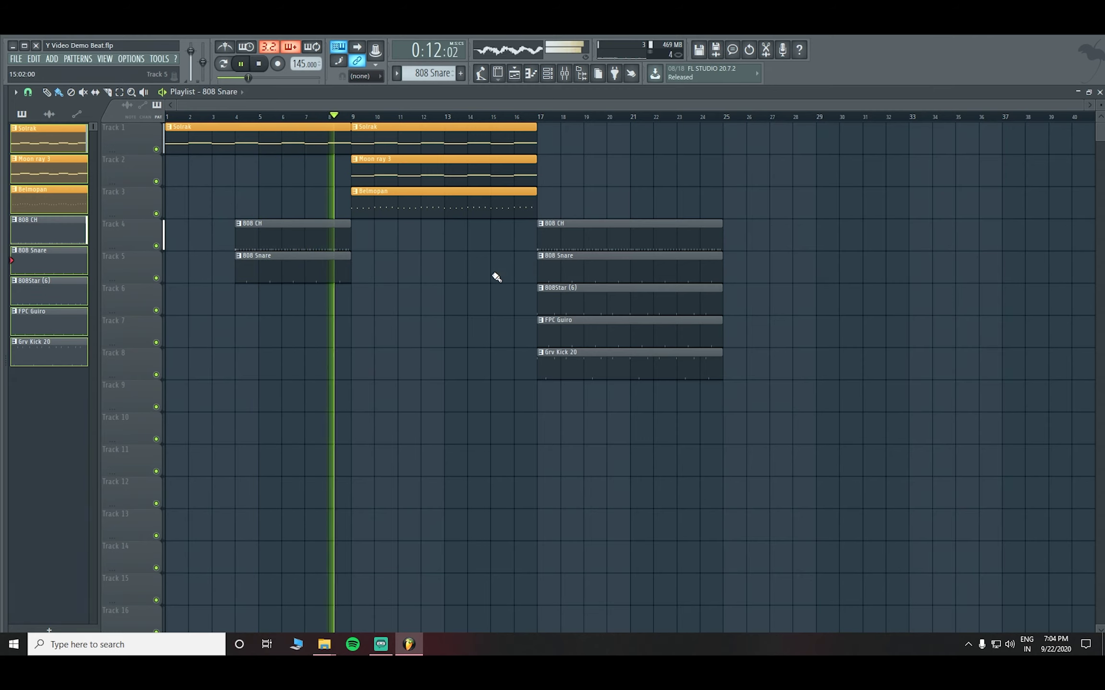
key("space")
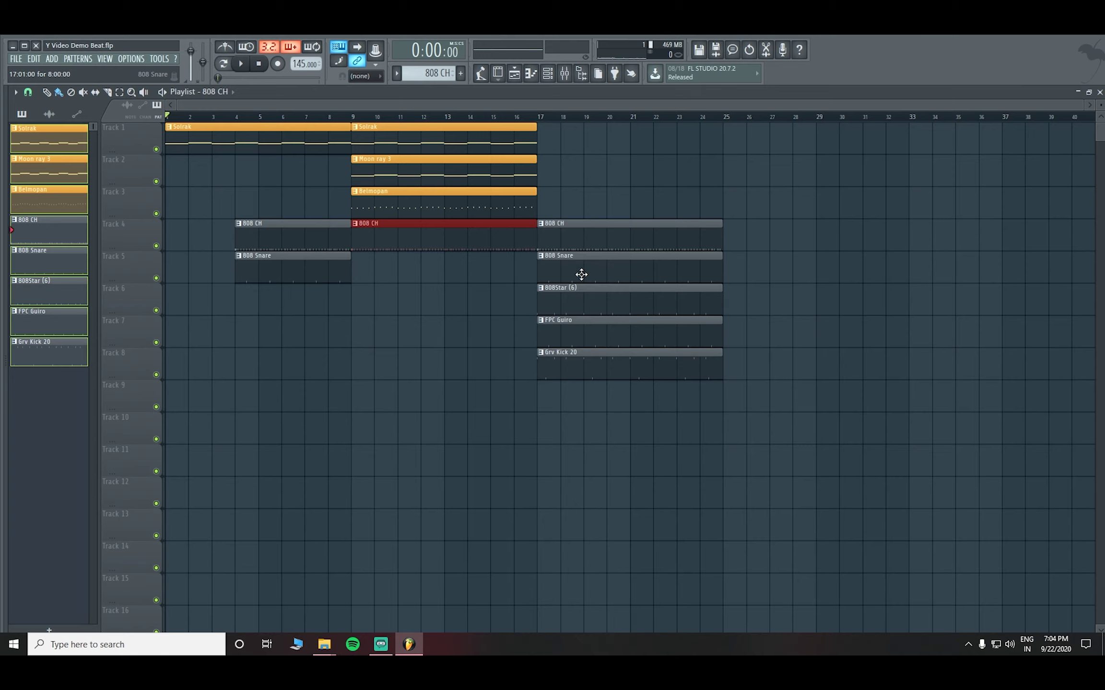
Place 808 CH and 808 Snare clips at bar 9 on Tracks 4 and 5, and delete their copies at bar 17
right_click(575, 242)
right_click(582, 268)
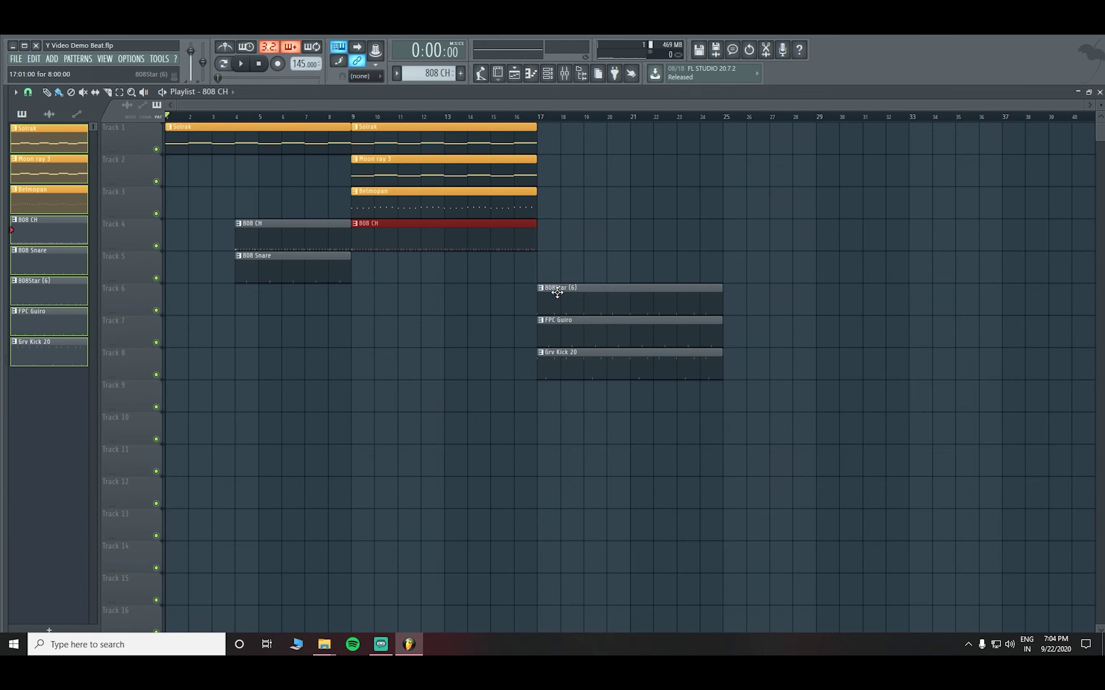
key("ctrl+z")
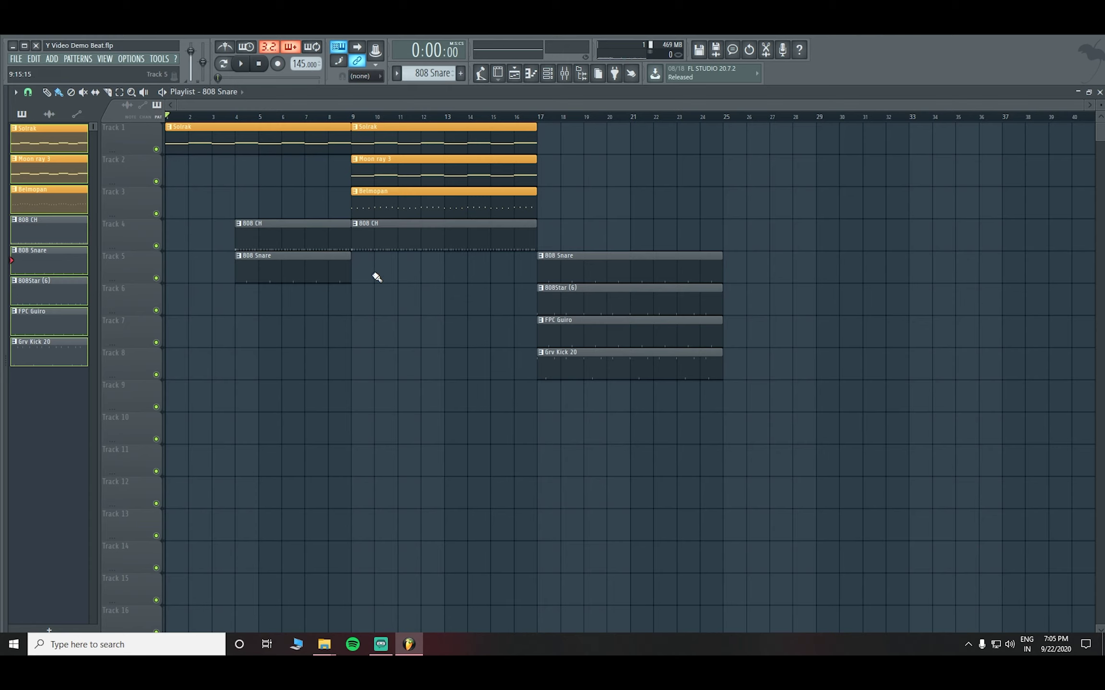
left_click(354, 274)
right_click(586, 272)
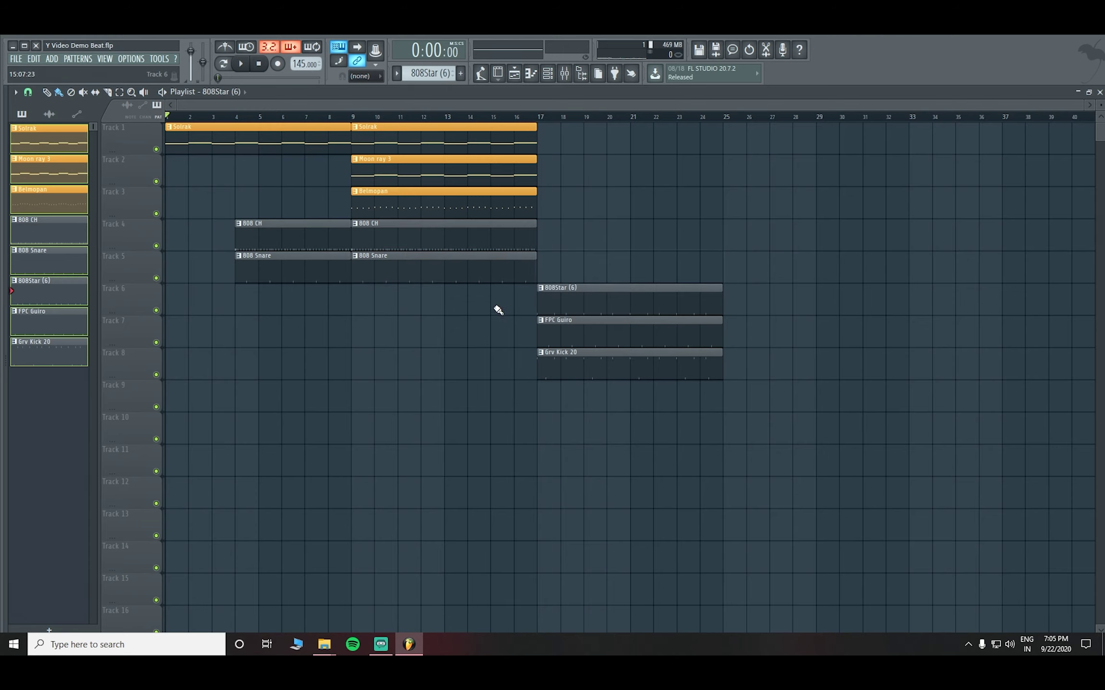
Place 808Star (6), FPC Guiro and Grv Kick 20 clips at bar 9 on Tracks 6 to 8, deleting their bar 17 copies
right_click(584, 303)
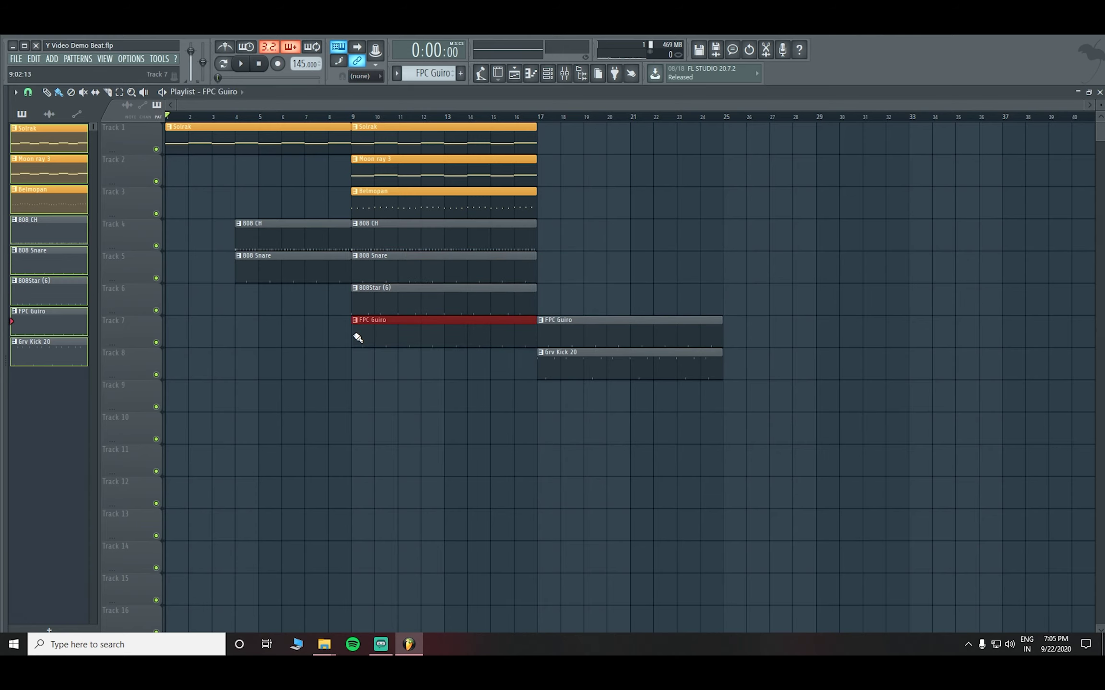
right_click(563, 333)
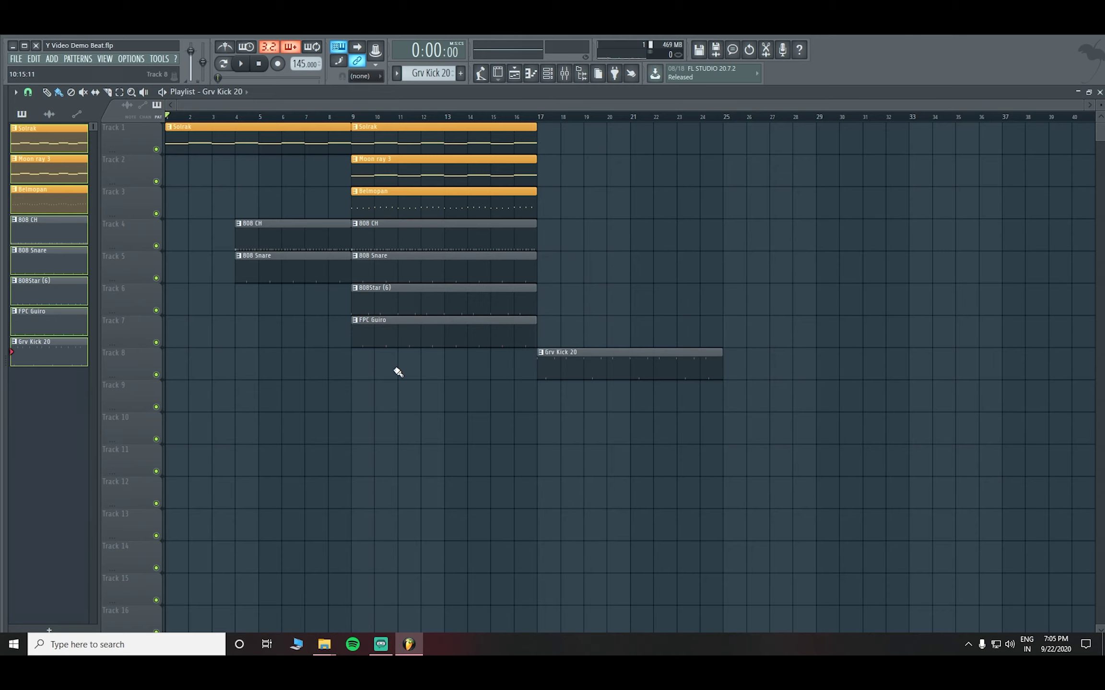
right_click(581, 367)
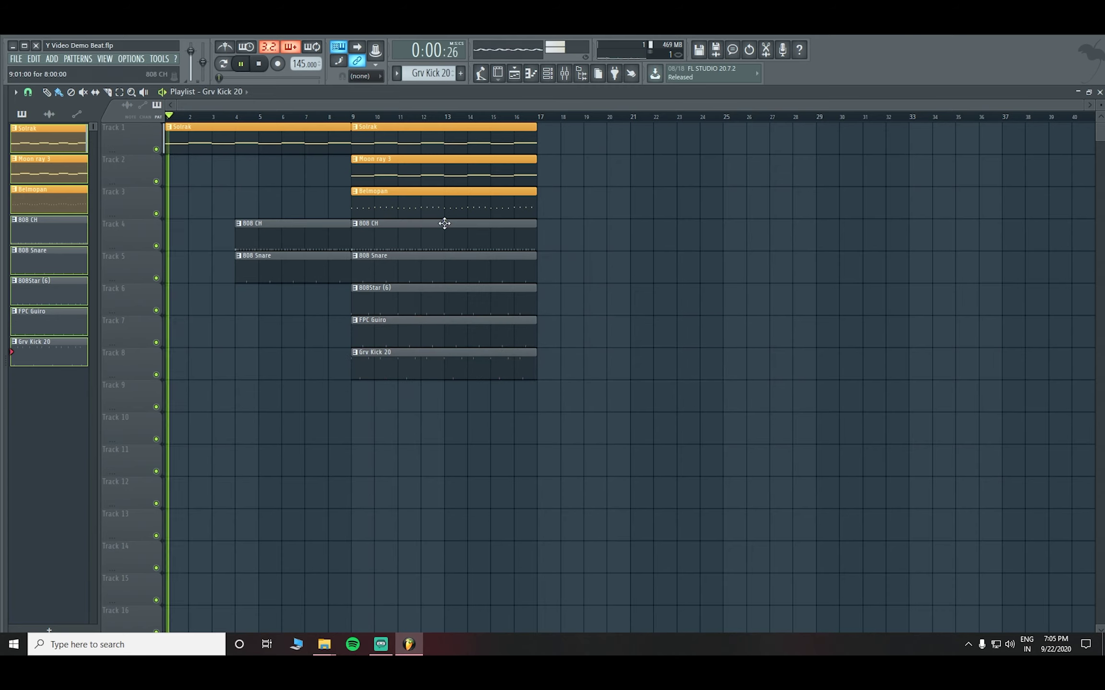
Duplicate all clips from the bar 9 section to bar 17 and audition the arrangement
scroll(357, 129, "up", 2)
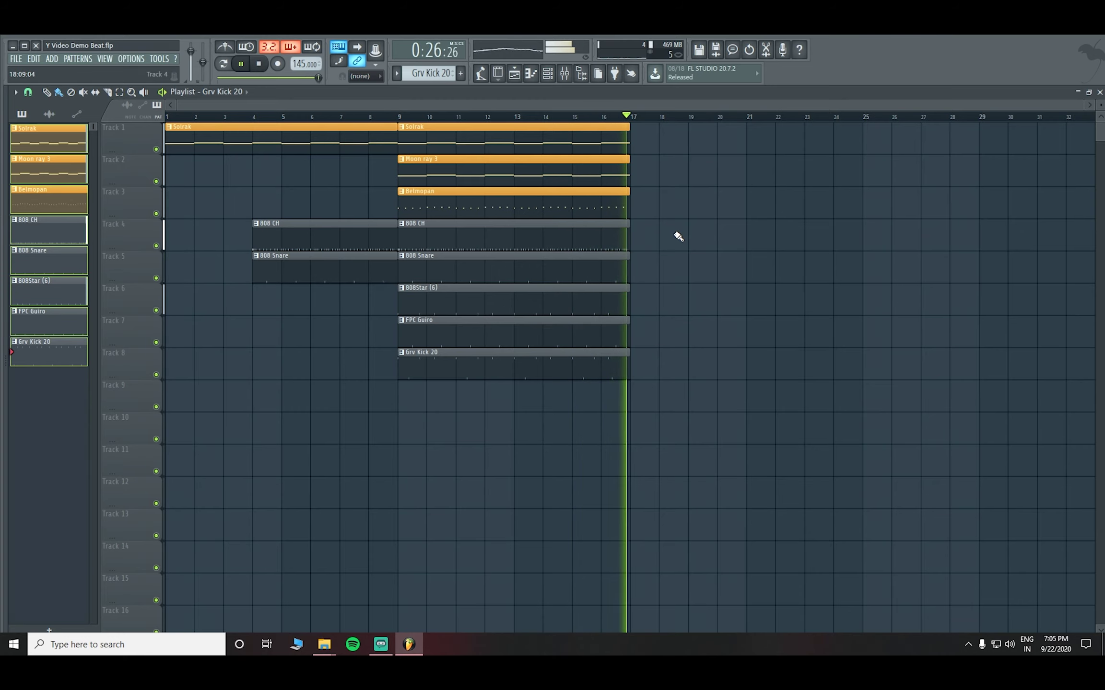
left_click_drag(691, 445, 708, 123)
left_click(932, 173)
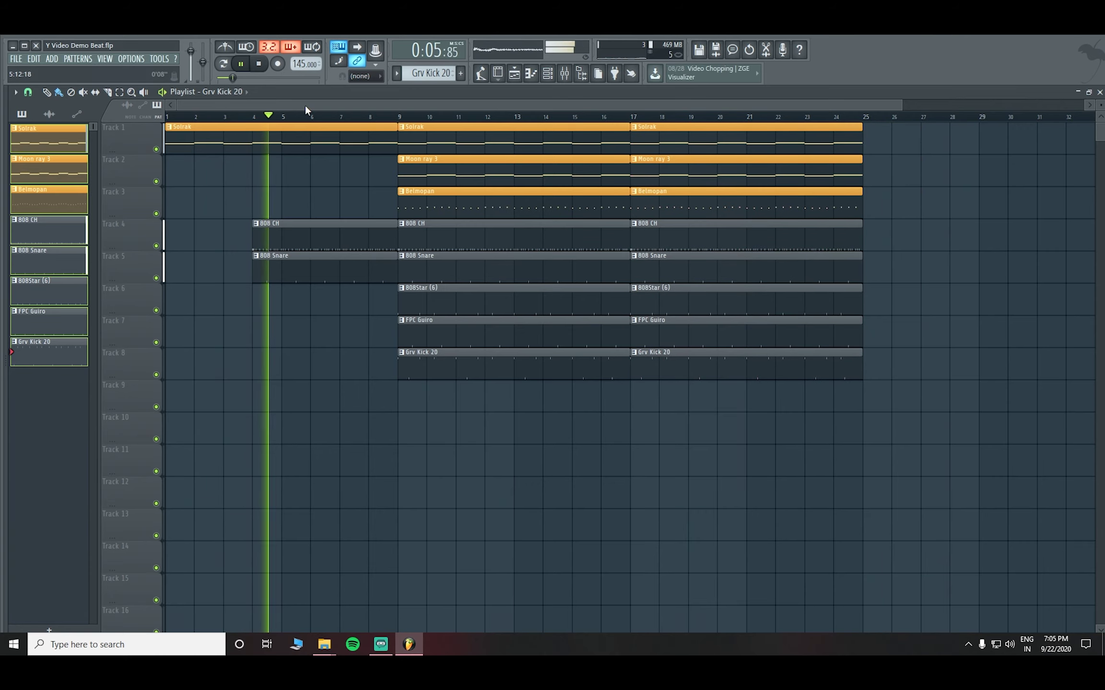
key("space")
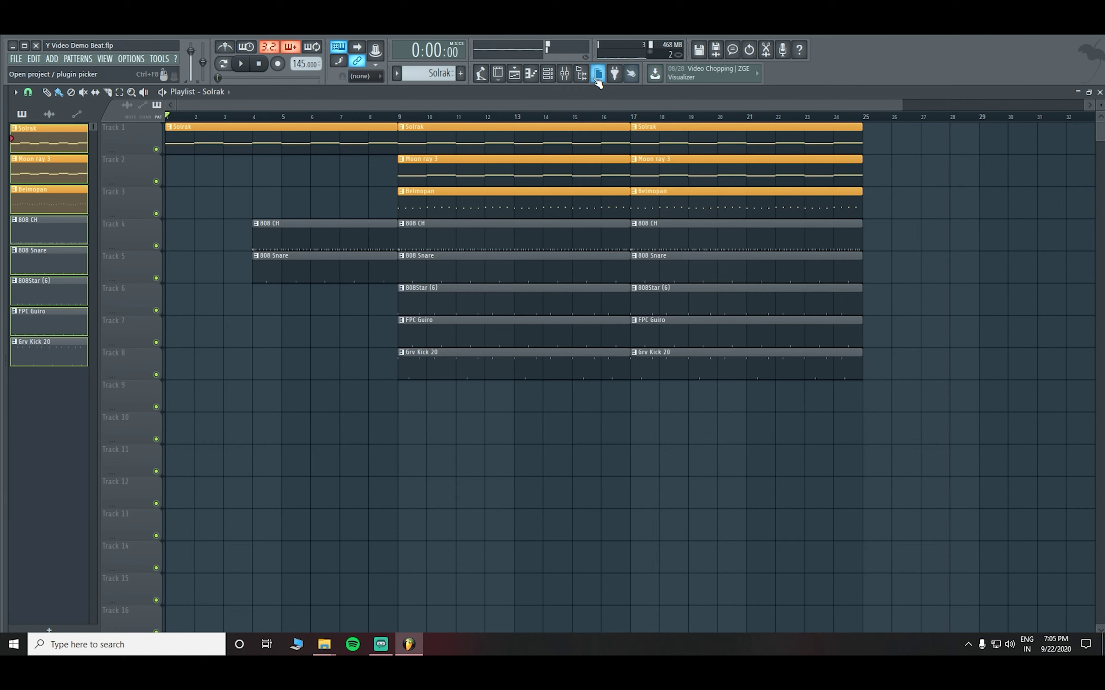
Open the mixer, solo the Niceplace track and play the arrangement
left_click(574, 77)
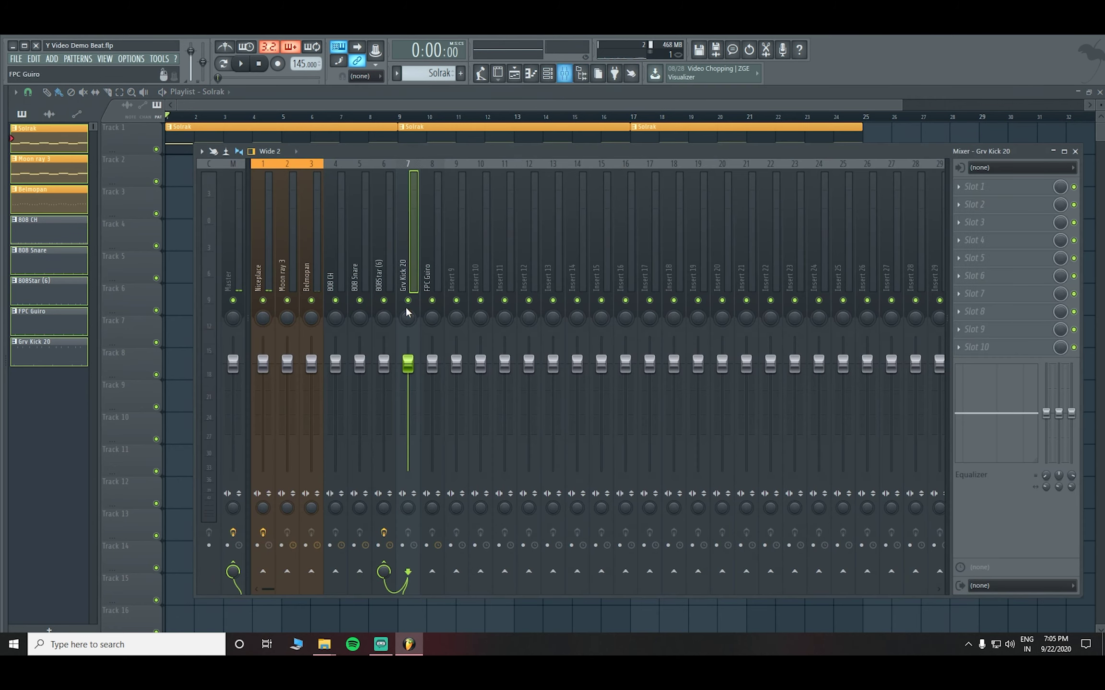
key("space")
left_click(265, 286)
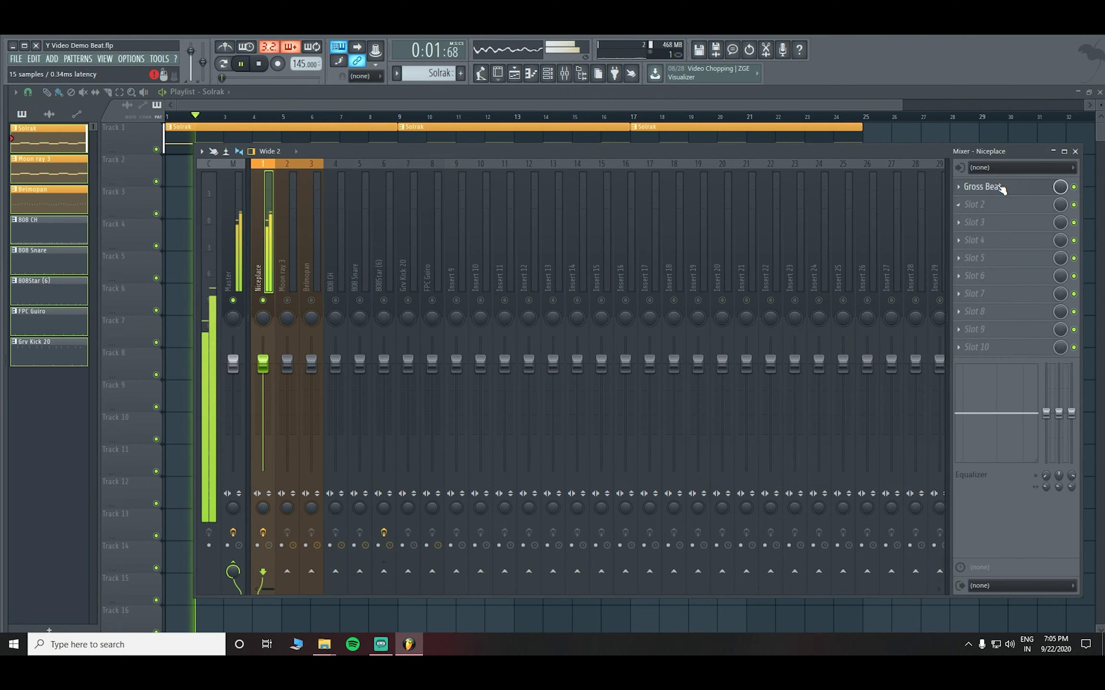
Open Gross Beat on the Niceplace mixer track and create an automation clip for its mix level
left_click(995, 188)
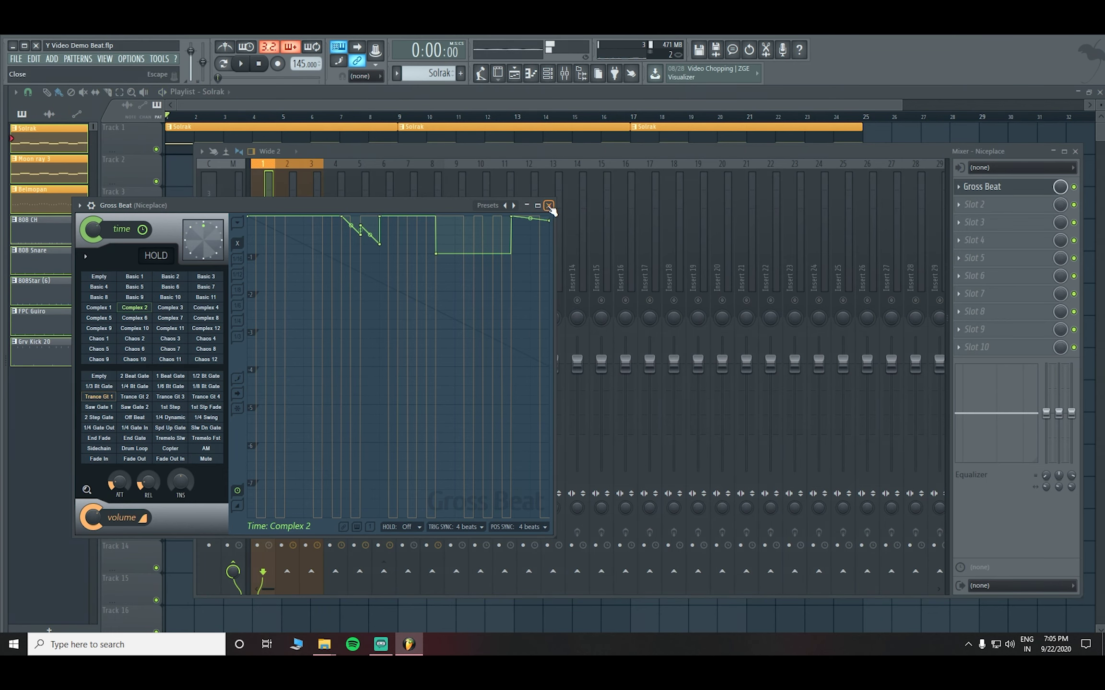
right_click(1062, 188)
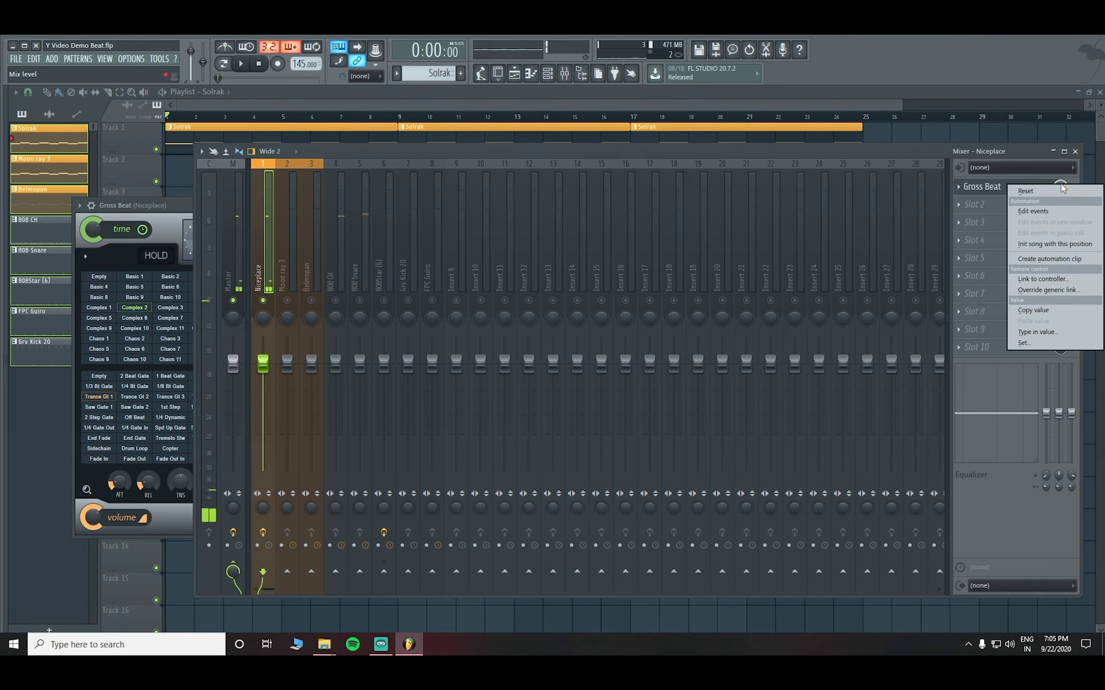
left_click(1048, 259)
left_click(1075, 151)
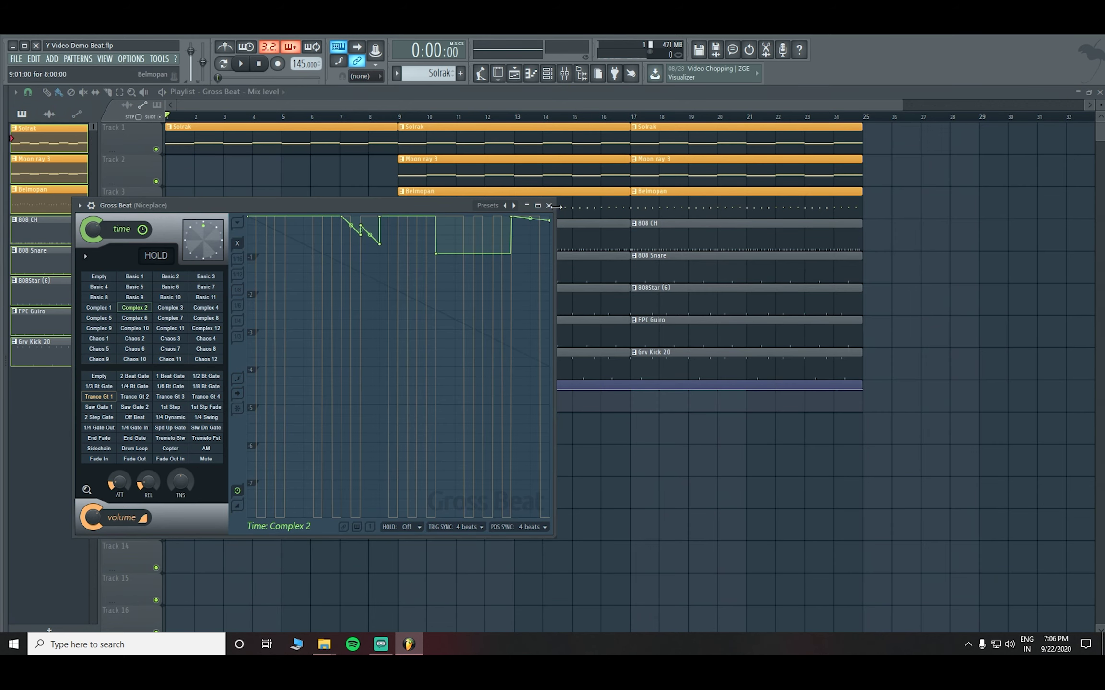
left_click(549, 205)
Set the playlist snap to Step, shape the Gross Beat mix level automation to drop to zero at bar 9, and audition it
mouse_move(859, 383)
left_mouse_down()
mouse_move(515, 384)
mouse_move(924, 386)
mouse_move(869, 393)
left_mouse_up()
left_click(31, 96)
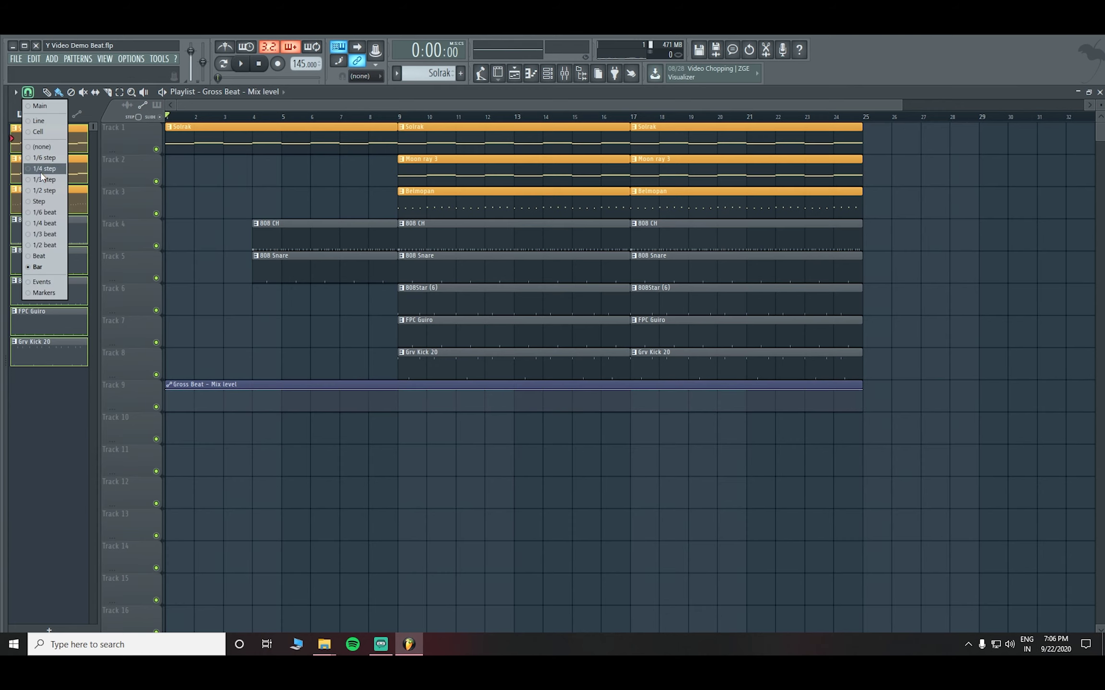
left_click(33, 202)
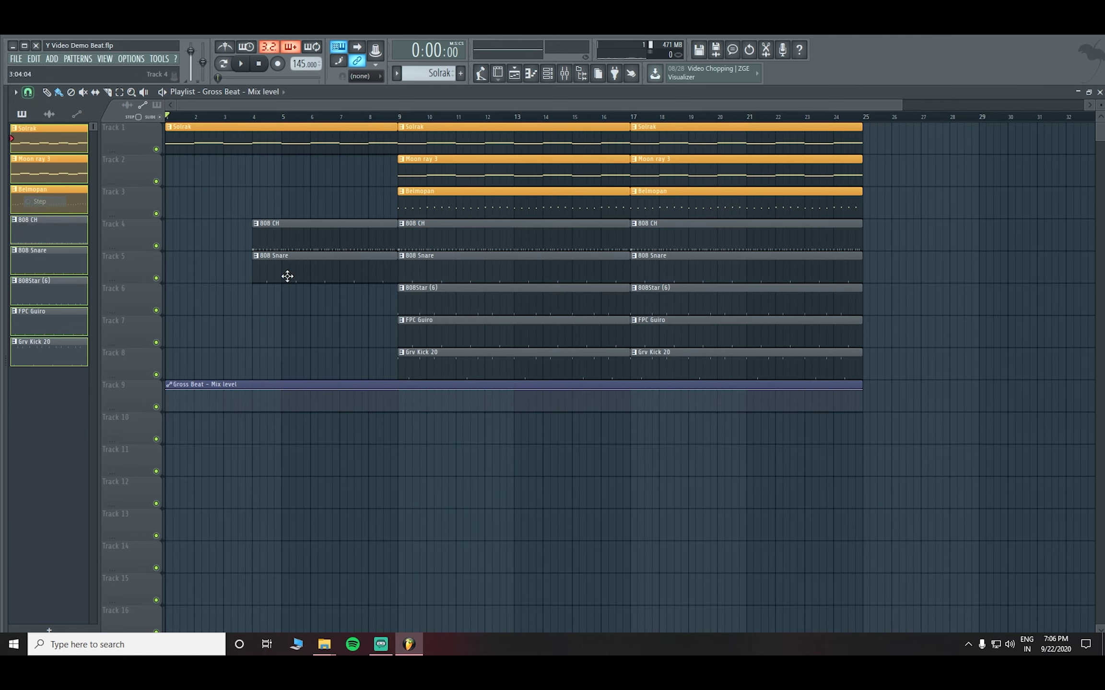
right_click(406, 393)
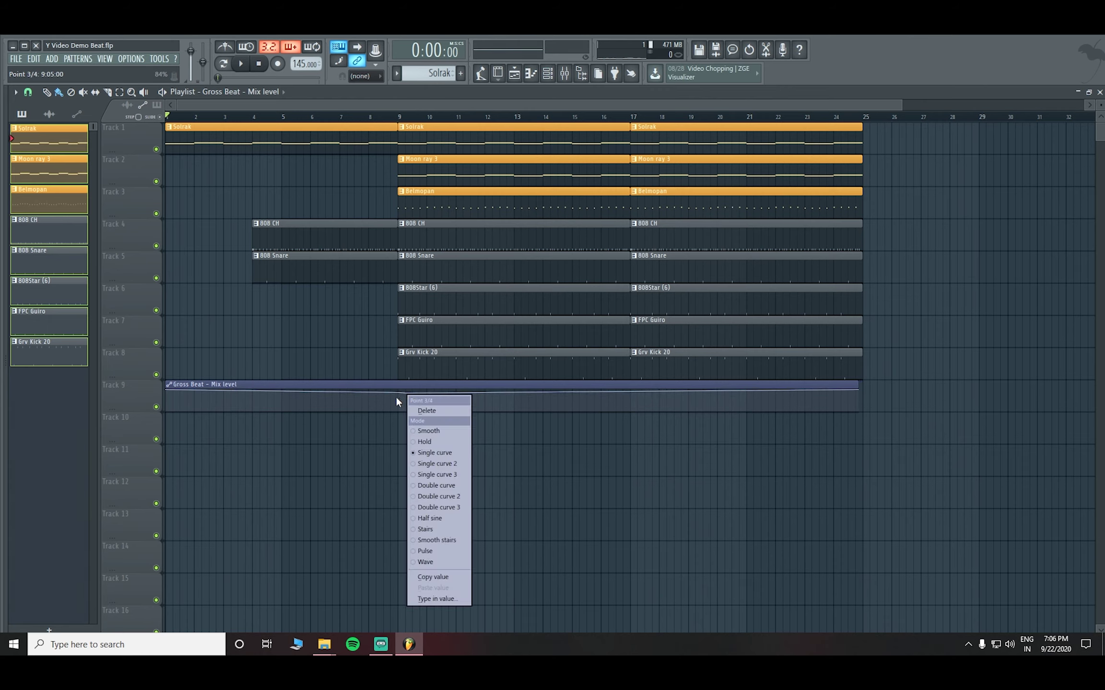
left_click(397, 397)
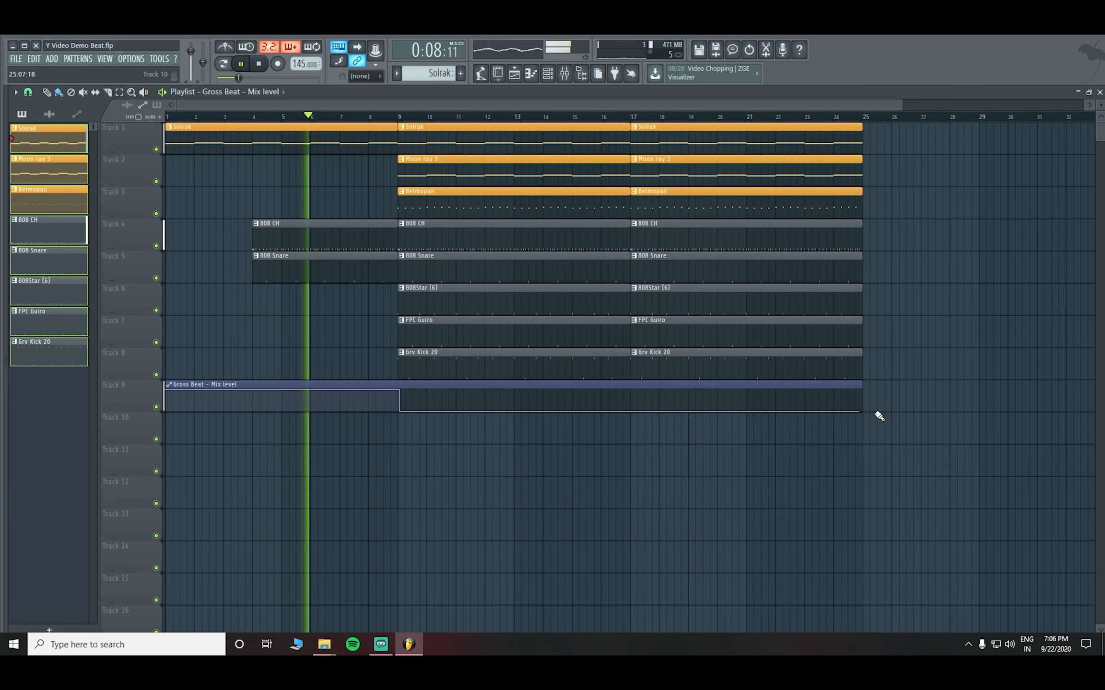
key("space")
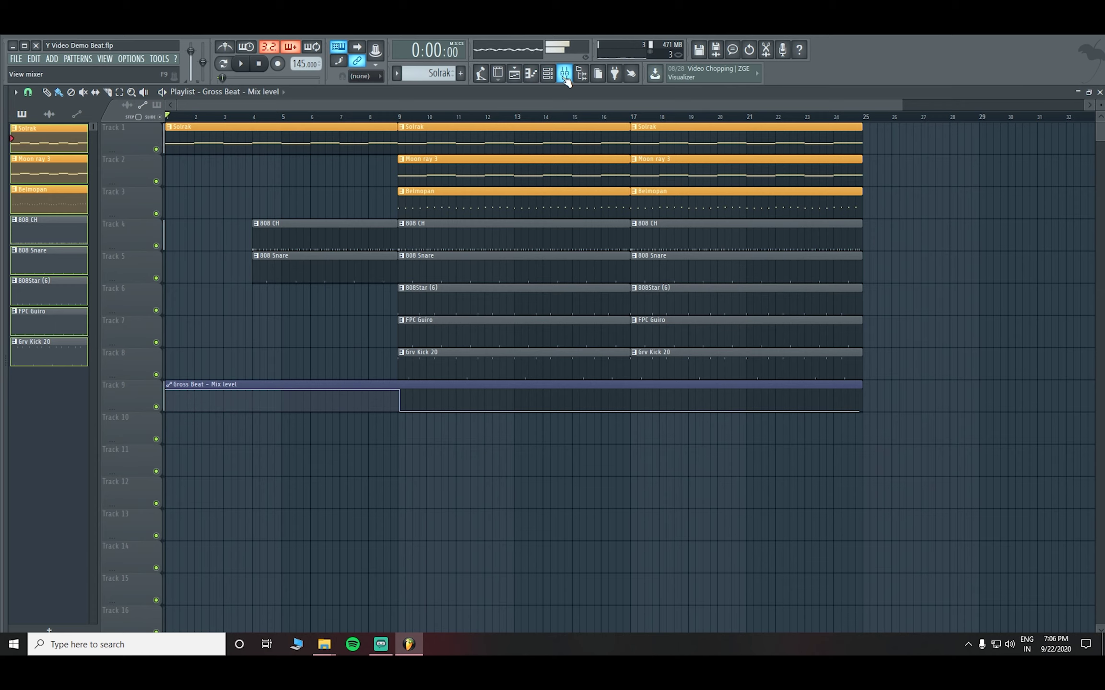
Unsolo the Niceplace mixer track and set the playlist snap to Bar
left_click(565, 77)
right_click(263, 300)
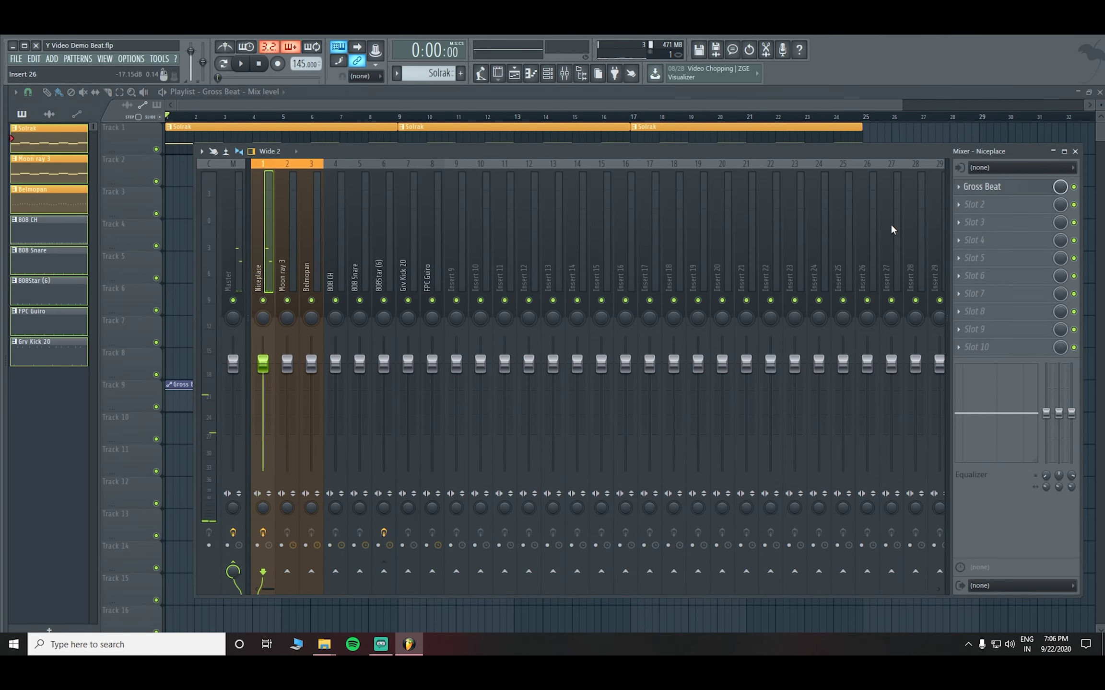
left_click(1075, 152)
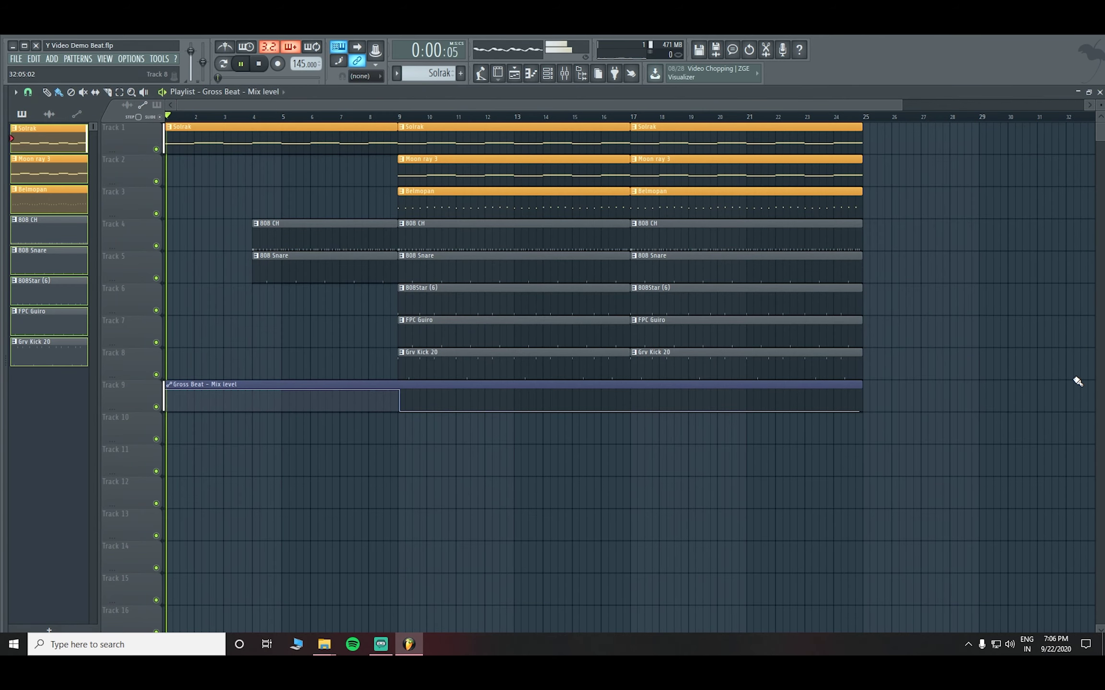
left_click(28, 92)
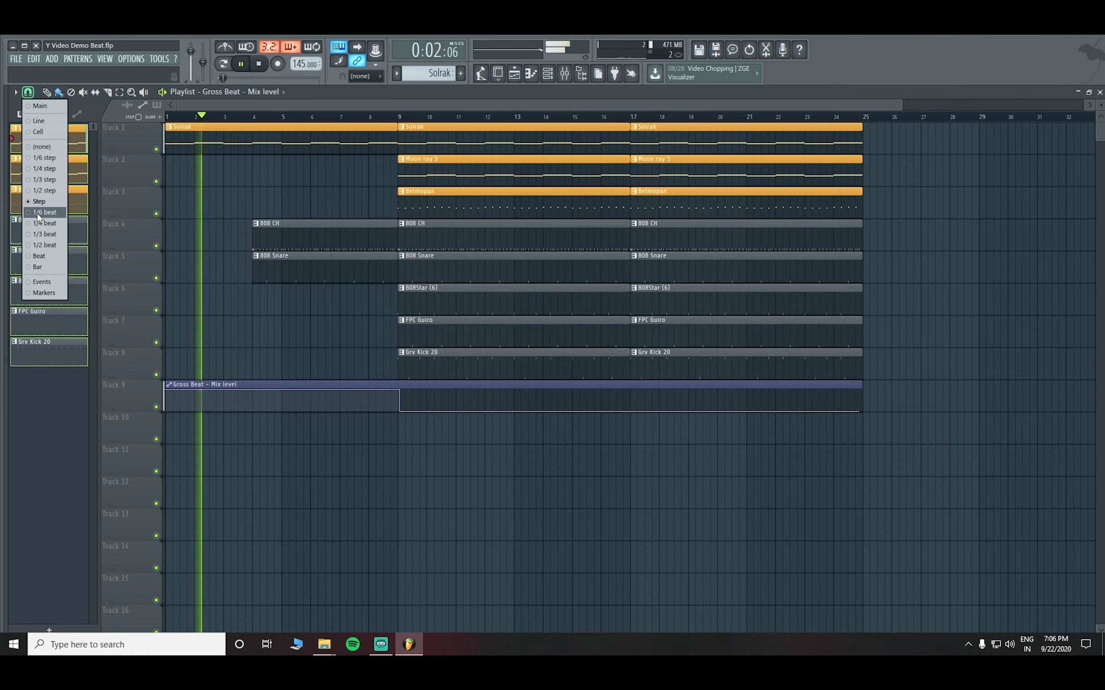
left_click(28, 267)
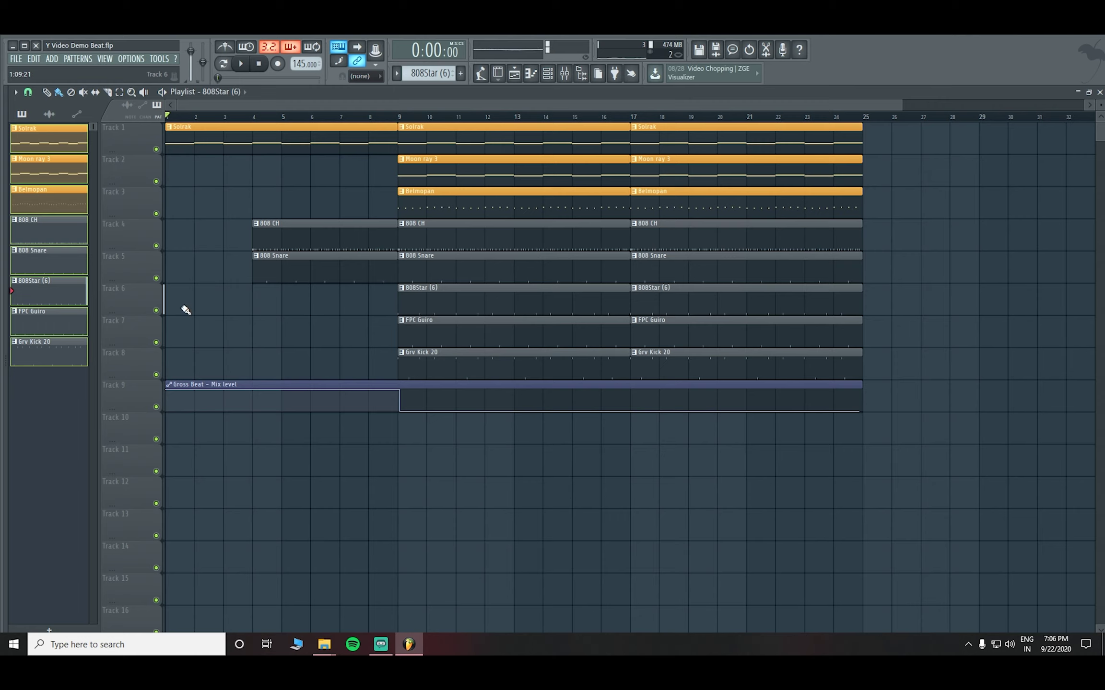
left_click_drag(185, 309, 176, 303)
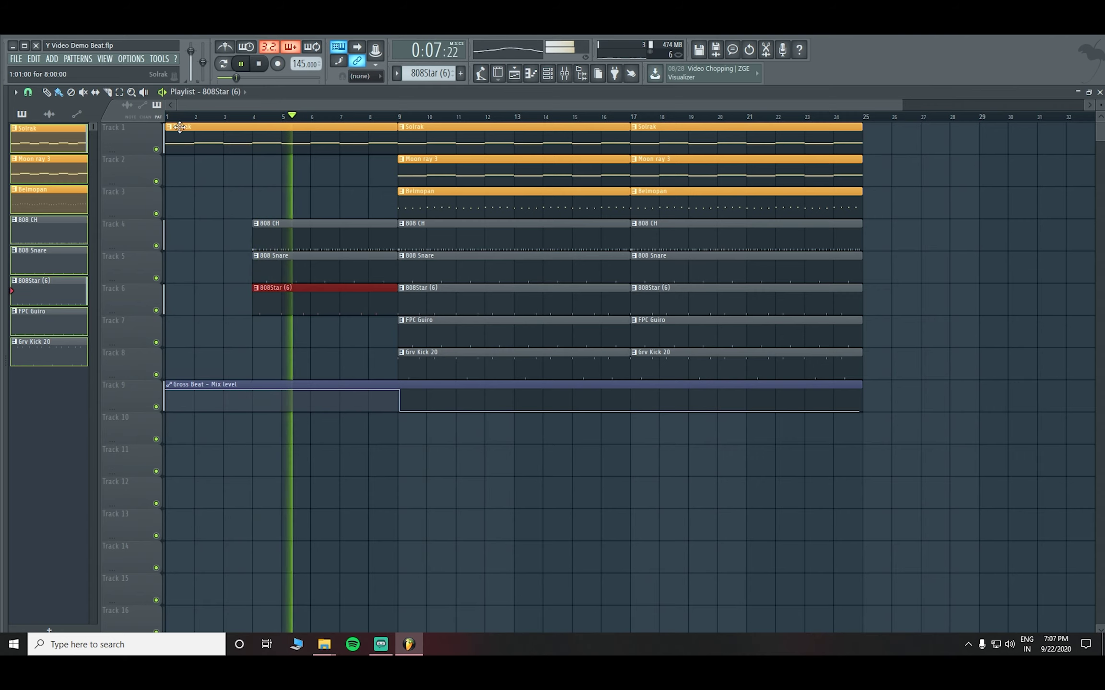
right_click(281, 298)
key("space")
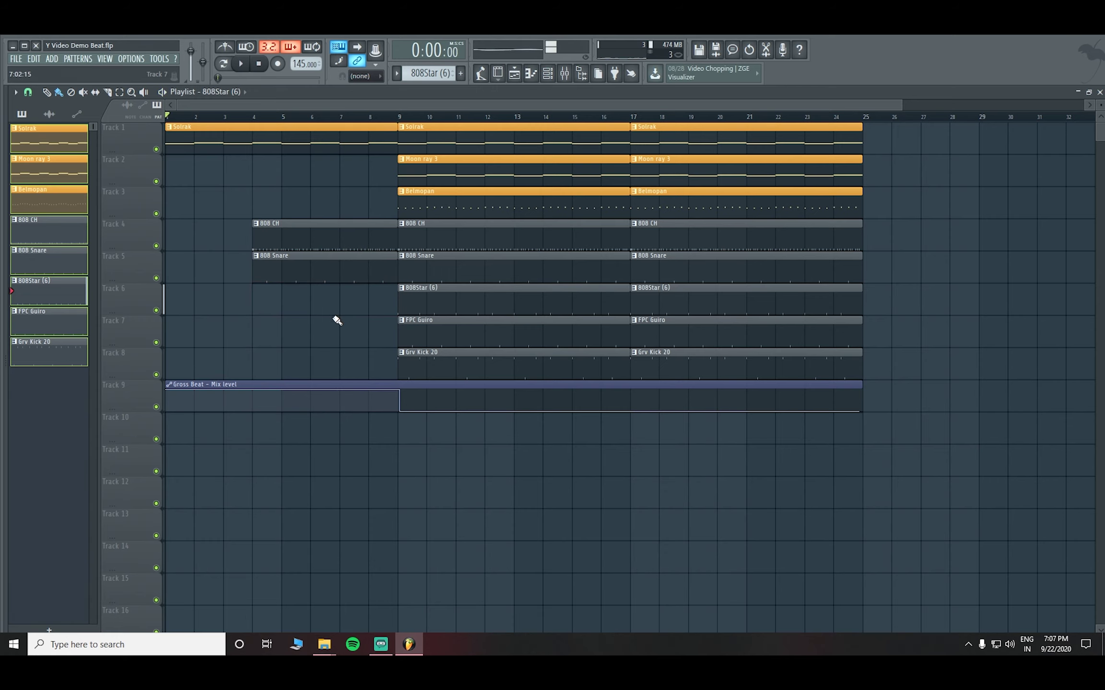
Place an 808Star (6) clip on Track 6 from bar 4 to bar 9, play the arrangement and deselect the clip
left_click(187, 305)
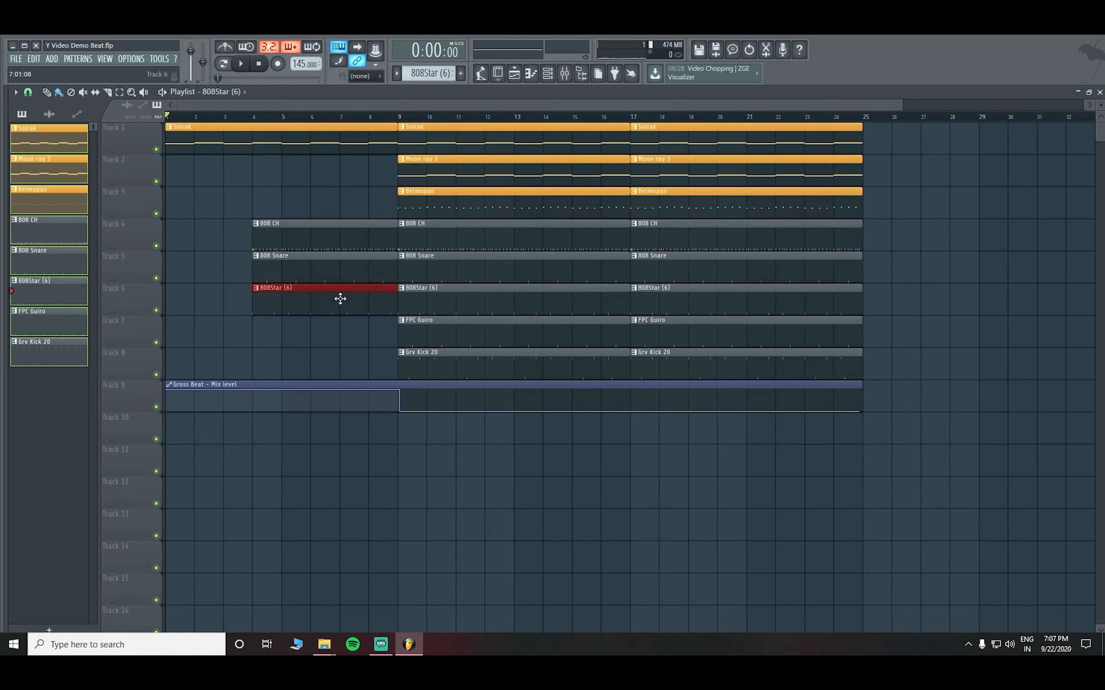
key("space")
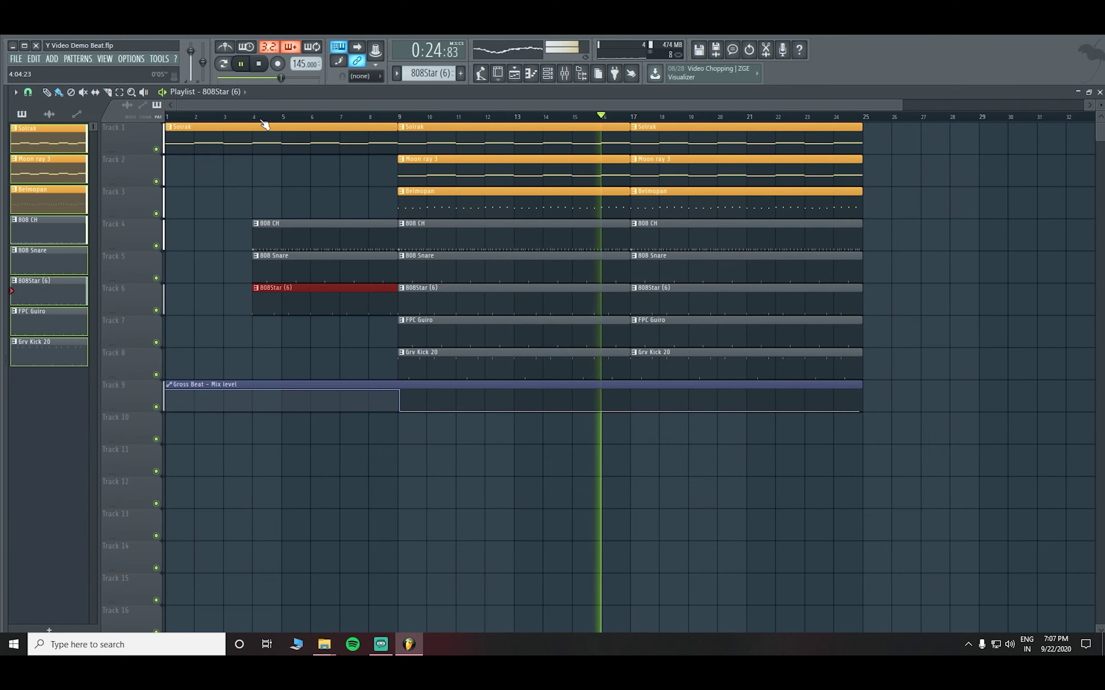
key("space")
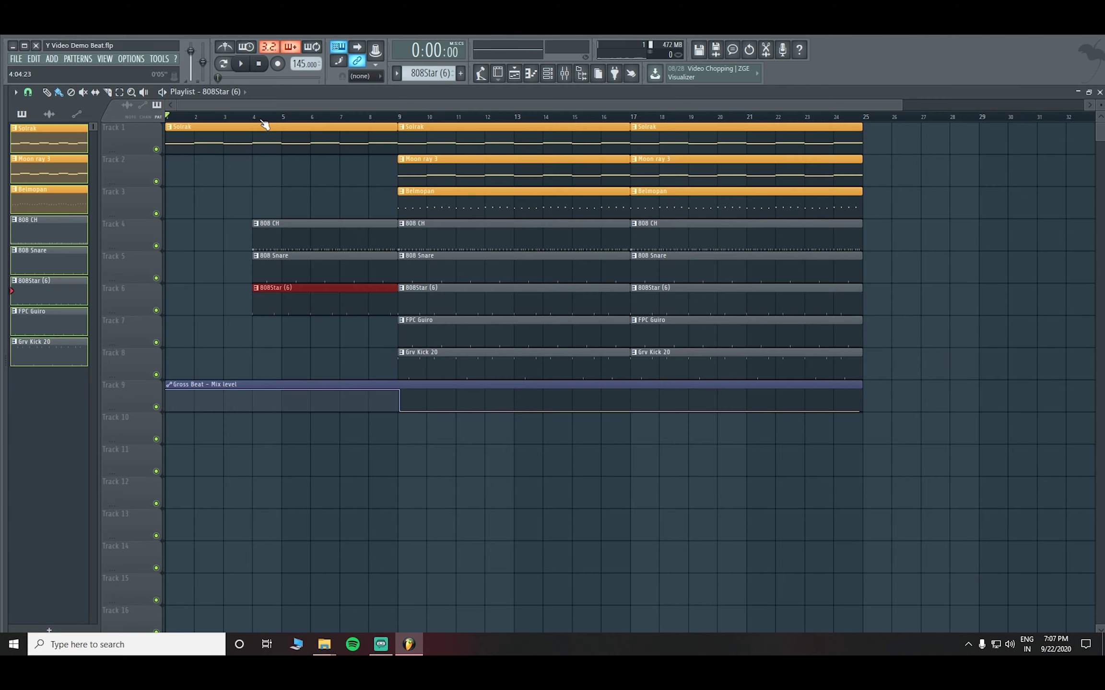
scroll(262, 121, "down", 1)
left_click(914, 298, "ctrl")
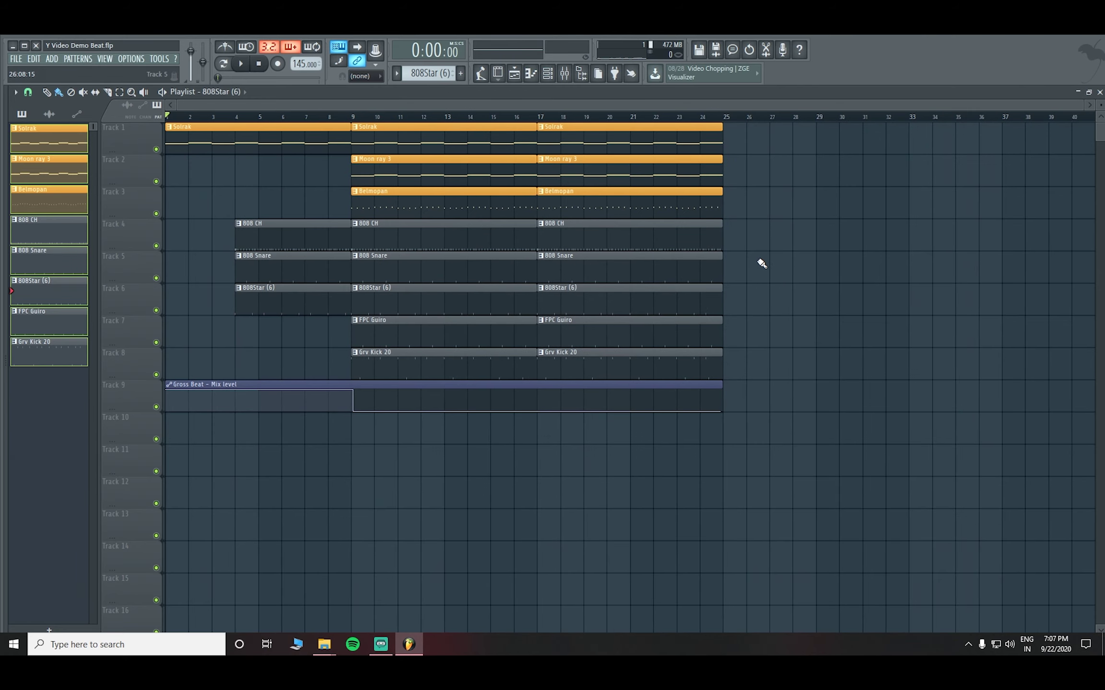